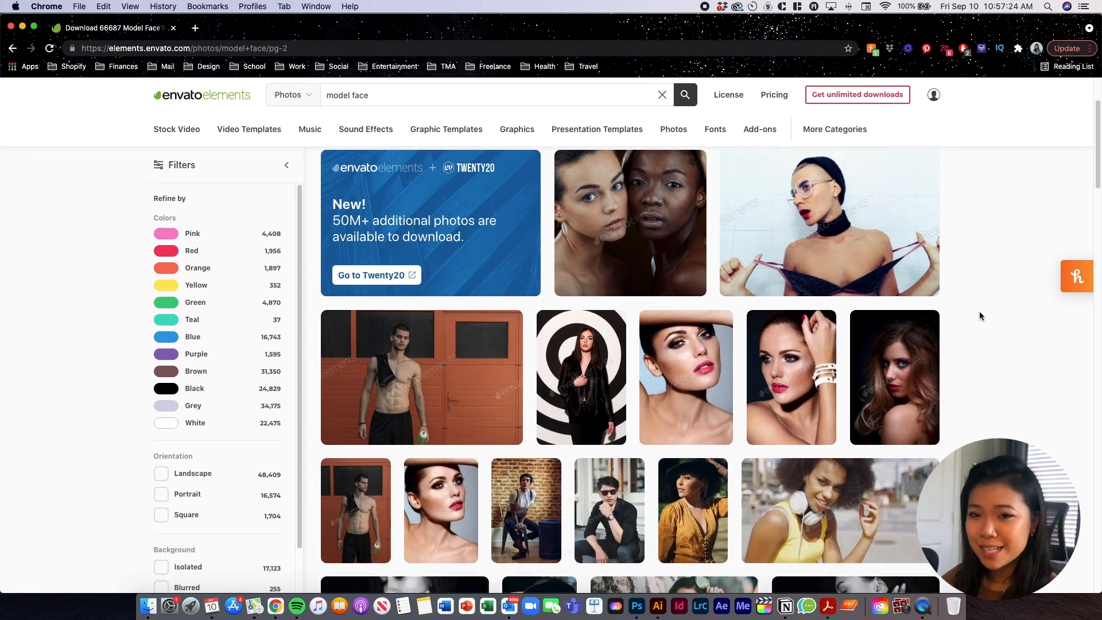
Browse pages 2 to 4 of the "model face" photo results for a suitable portrait
{"action": "scroll", "coordinate": [976, 316], "scroll_direction": "down", "scroll_amount": 15}
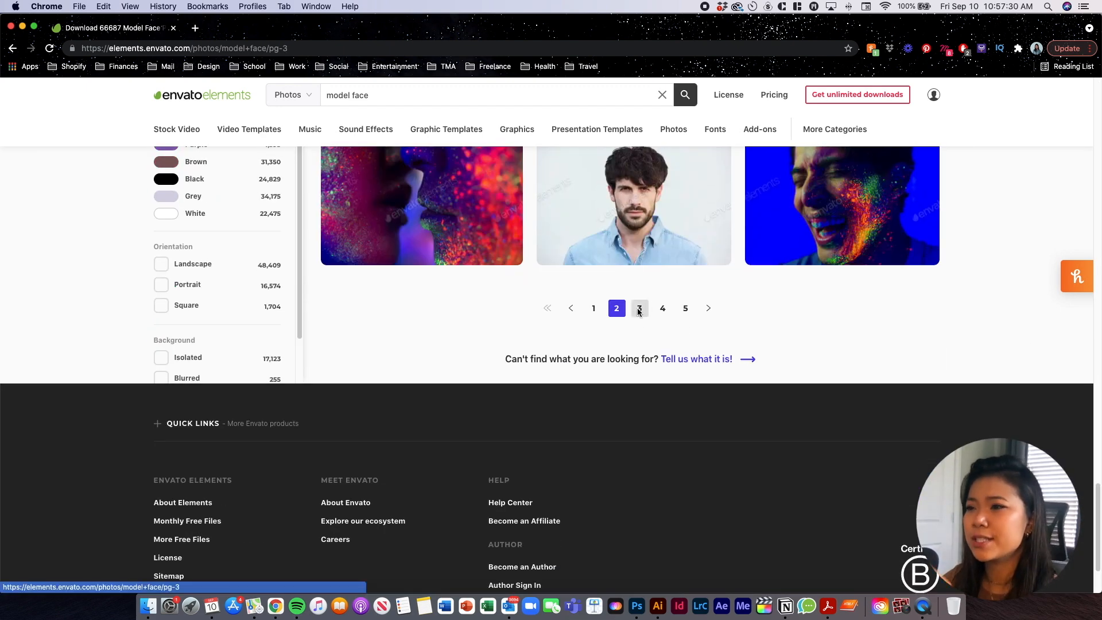
{"action": "left_click", "coordinate": [640, 308]}
{"action": "scroll", "coordinate": [956, 344], "scroll_direction": "down", "scroll_amount": 1}
{"action": "scroll", "coordinate": [952, 353], "scroll_direction": "down", "scroll_amount": 10}
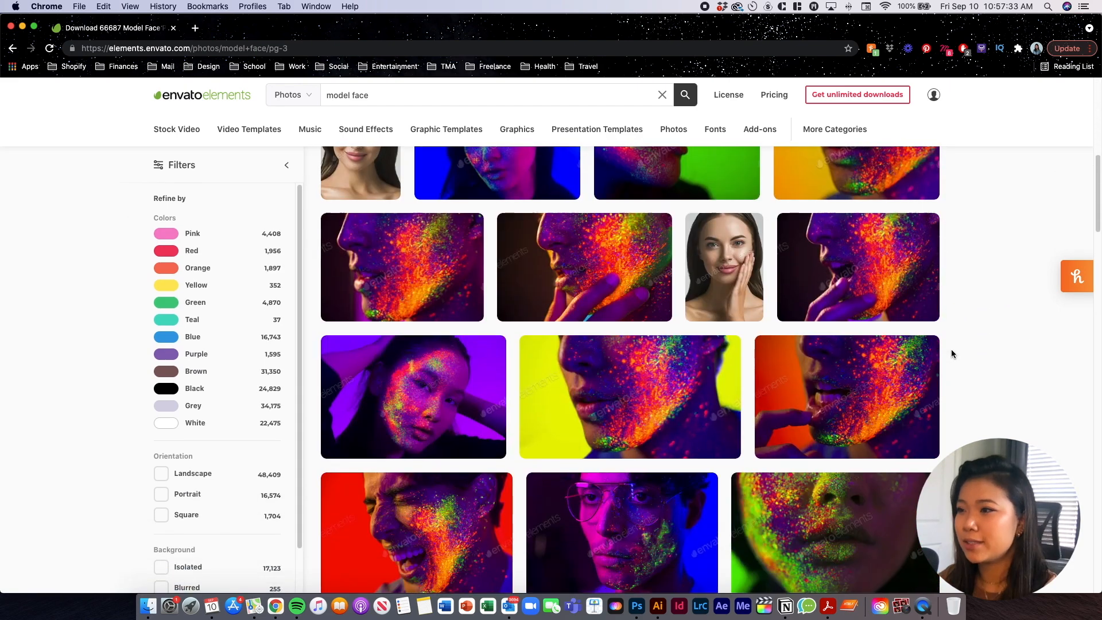
{"action": "scroll", "coordinate": [949, 353], "scroll_direction": "down", "scroll_amount": 5}
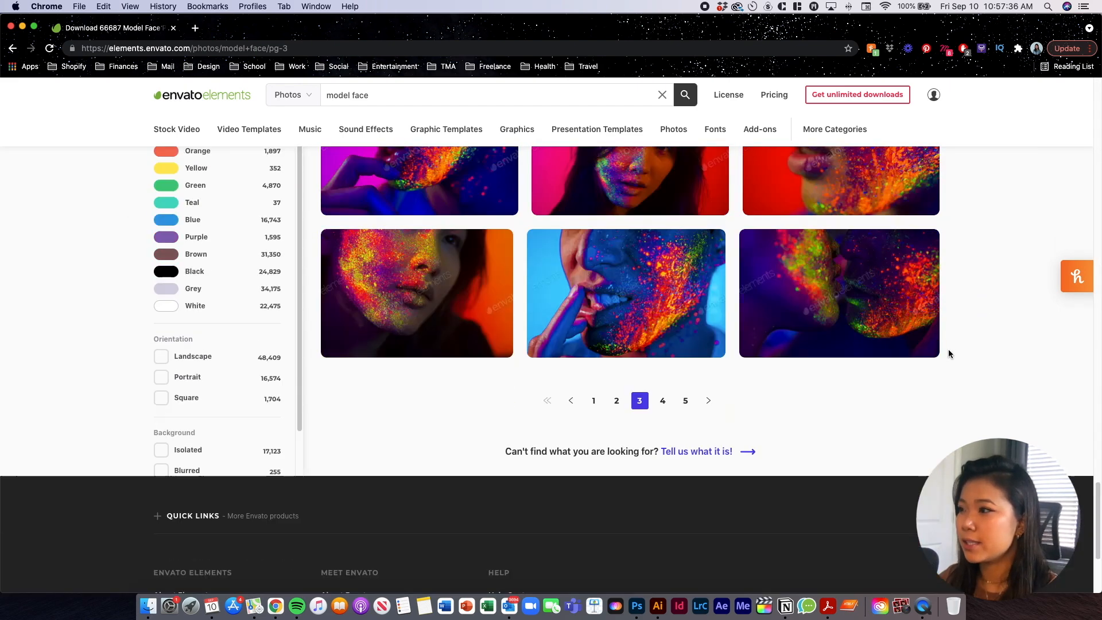
{"action": "left_click", "coordinate": [659, 399]}
{"action": "scroll", "coordinate": [961, 371], "scroll_direction": "down", "scroll_amount": 10}
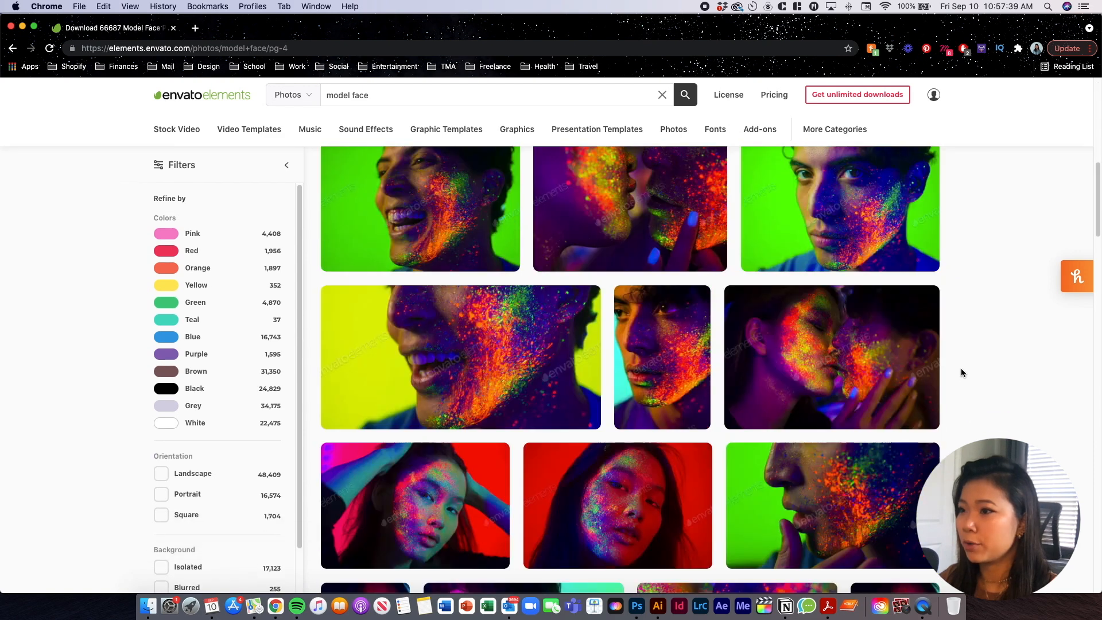
{"action": "scroll", "coordinate": [957, 376], "scroll_direction": "down", "scroll_amount": 10}
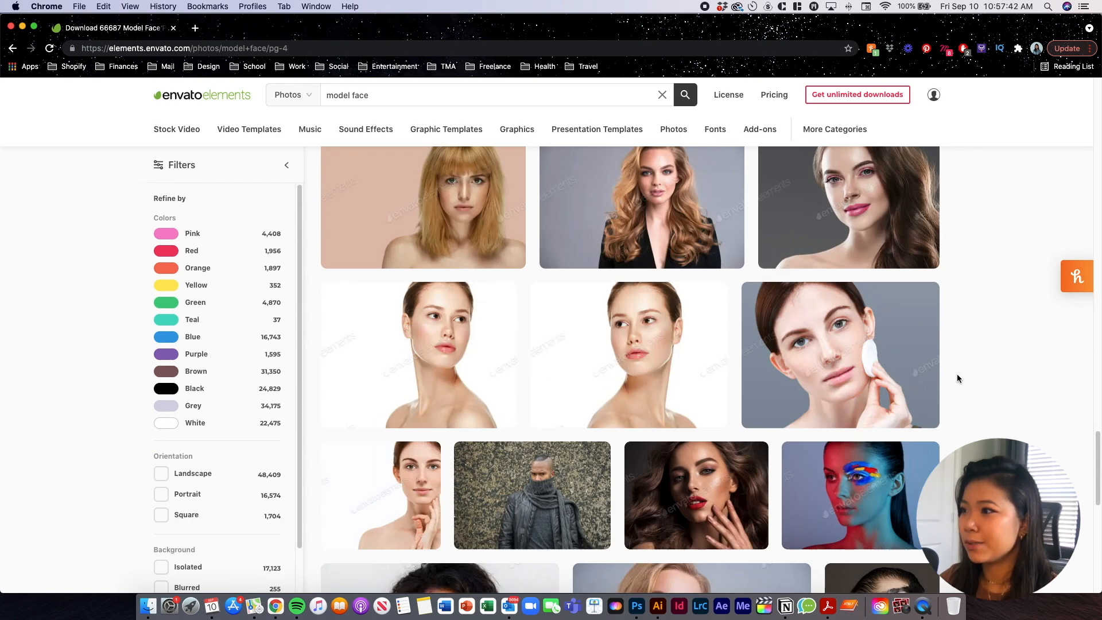
{"action": "scroll", "coordinate": [959, 376], "scroll_direction": "up", "scroll_amount": 2}
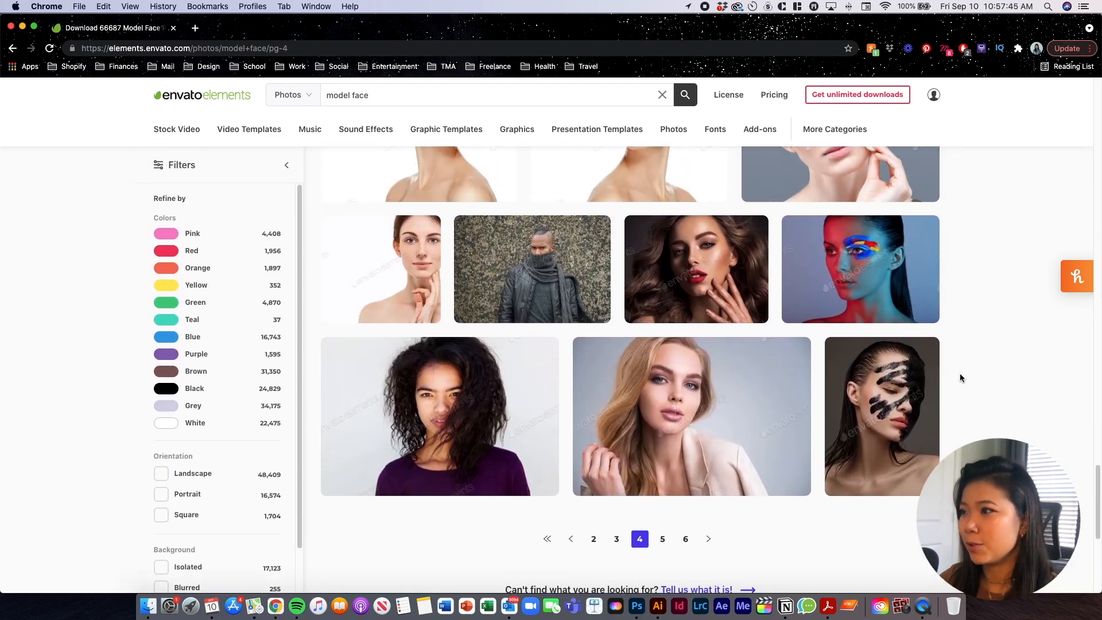
{"action": "scroll", "coordinate": [240, 292], "scroll_direction": "down", "scroll_amount": 2}
{"action": "scroll", "coordinate": [236, 295], "scroll_direction": "up", "scroll_amount": 2}
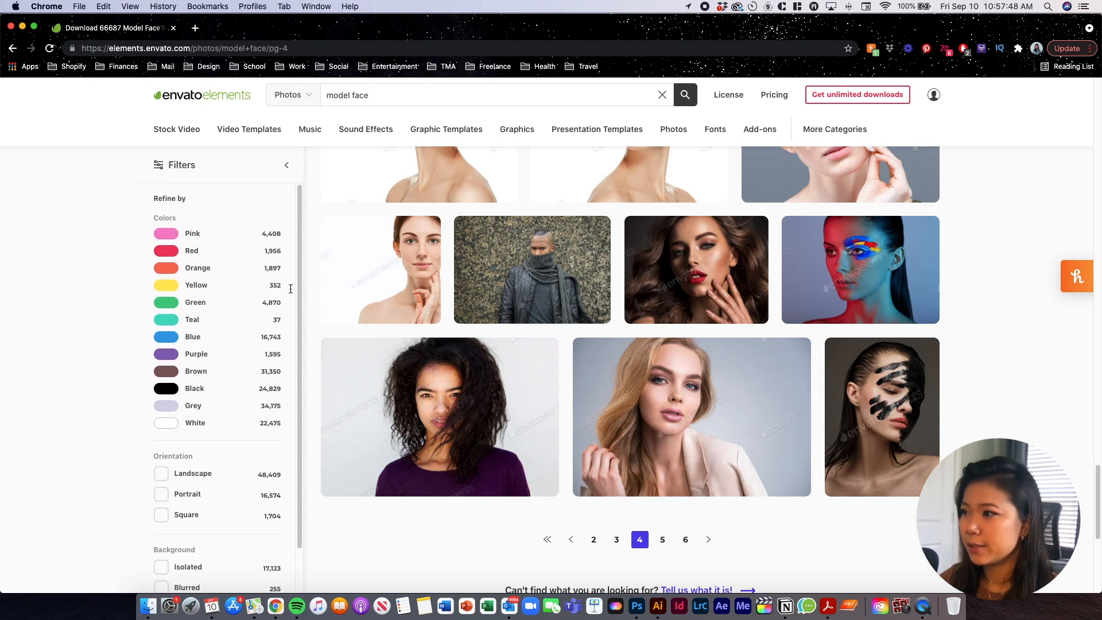
Open the portrait of the fashion model with black face paint and review its details and similar photos
{"action": "left_click", "coordinate": [867, 378]}
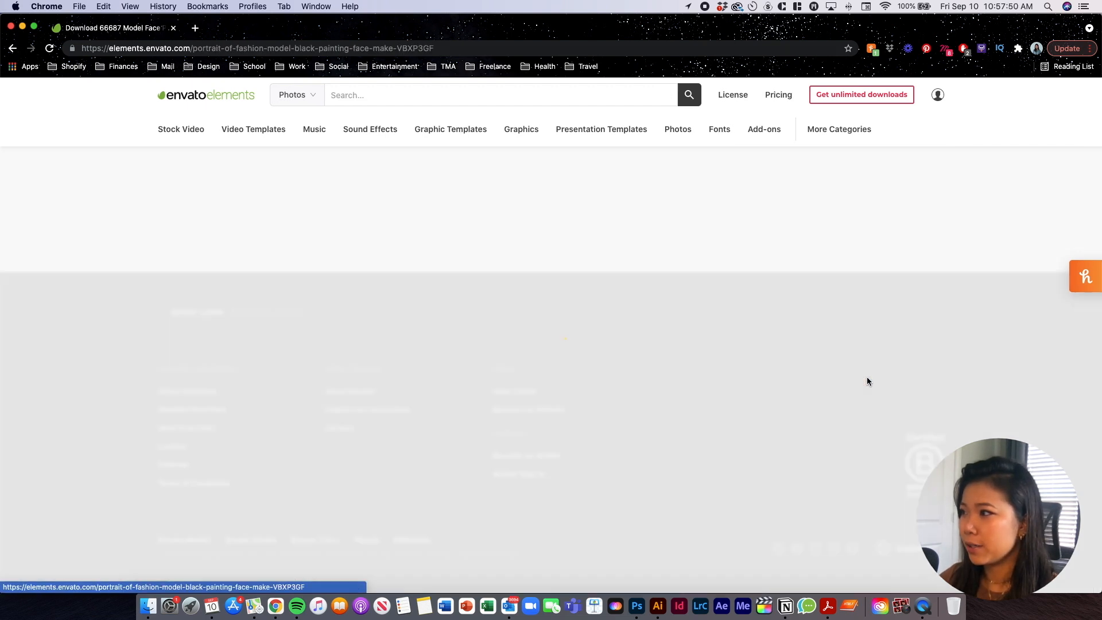
{"action": "scroll", "coordinate": [593, 322], "scroll_direction": "down", "scroll_amount": 3}
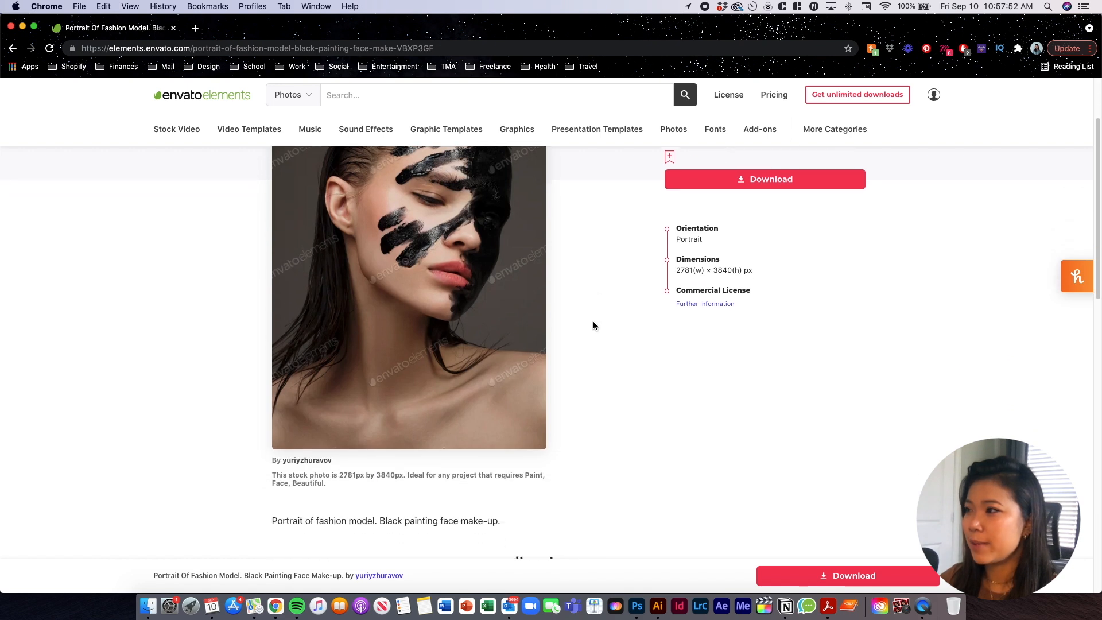
{"action": "scroll", "coordinate": [590, 325], "scroll_direction": "down", "scroll_amount": 7}
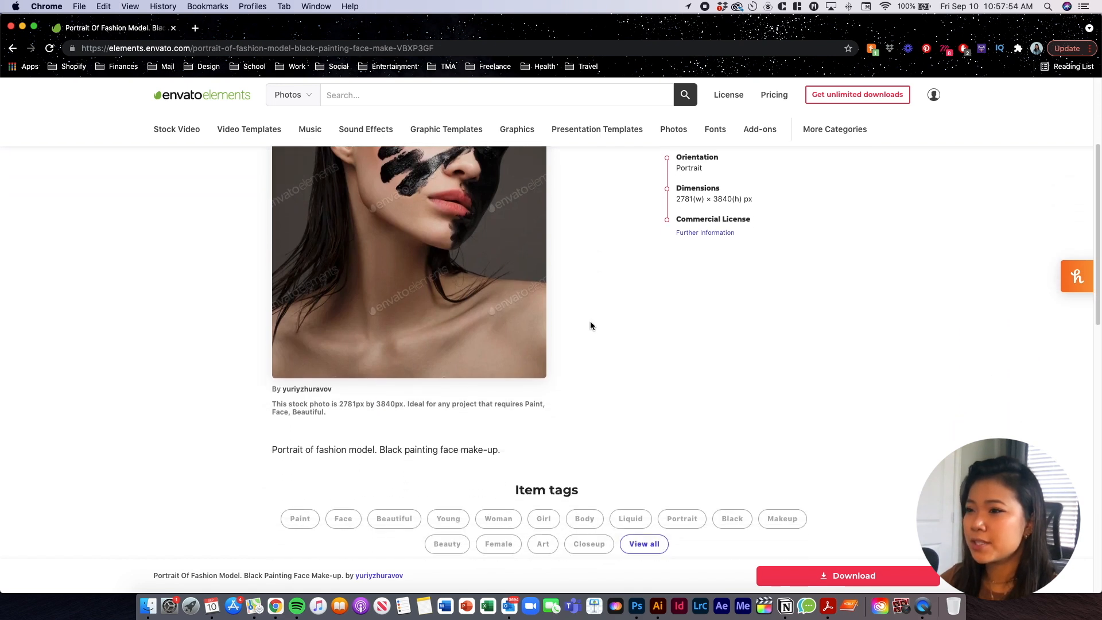
{"action": "scroll", "coordinate": [592, 327], "scroll_direction": "down", "scroll_amount": 3}
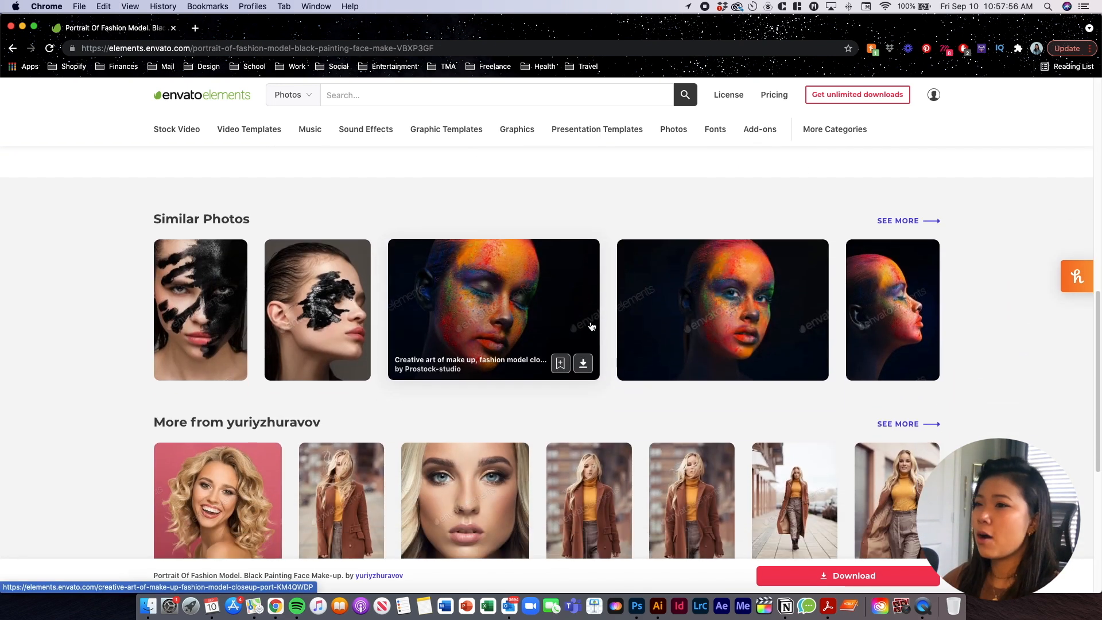
Download the black-painted model portrait, adding it to a new project named "Inner Demons"
{"action": "scroll", "coordinate": [216, 282], "scroll_direction": "up", "scroll_amount": 9}
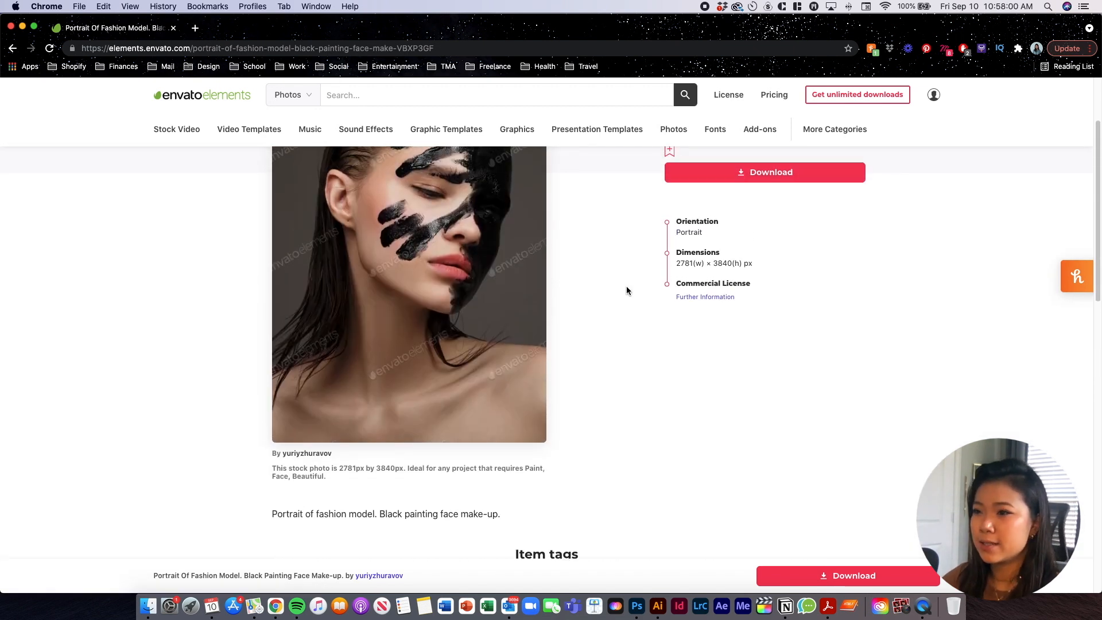
{"action": "scroll", "coordinate": [625, 286], "scroll_direction": "up", "scroll_amount": 2}
{"action": "scroll", "coordinate": [627, 287], "scroll_direction": "up", "scroll_amount": 1}
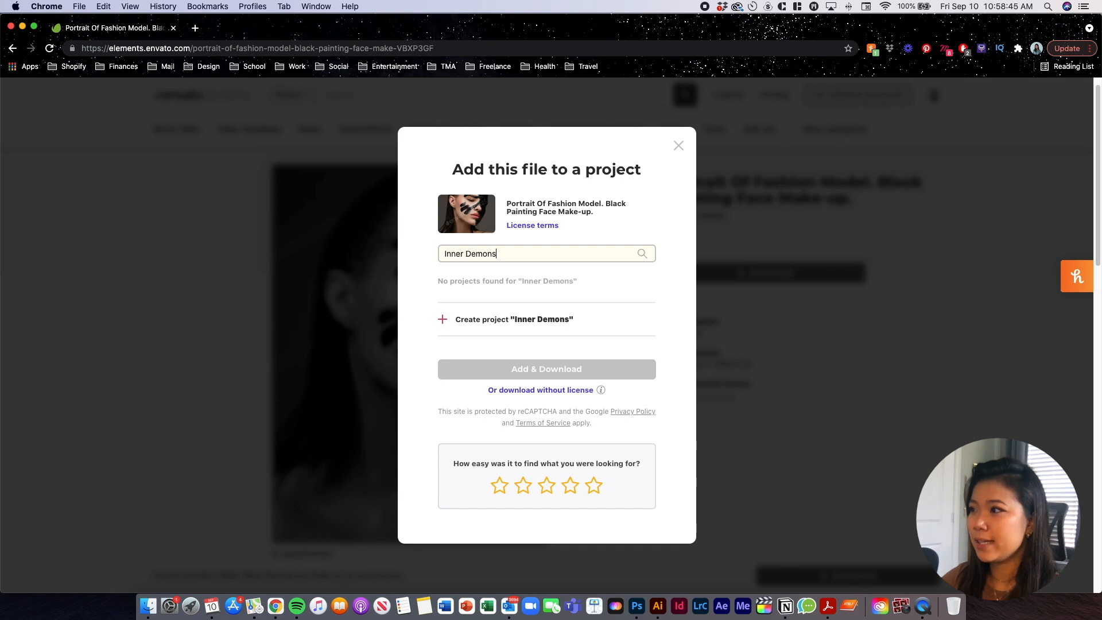
{"action": "left_click", "coordinate": [498, 320]}
{"action": "left_click", "coordinate": [548, 367]}
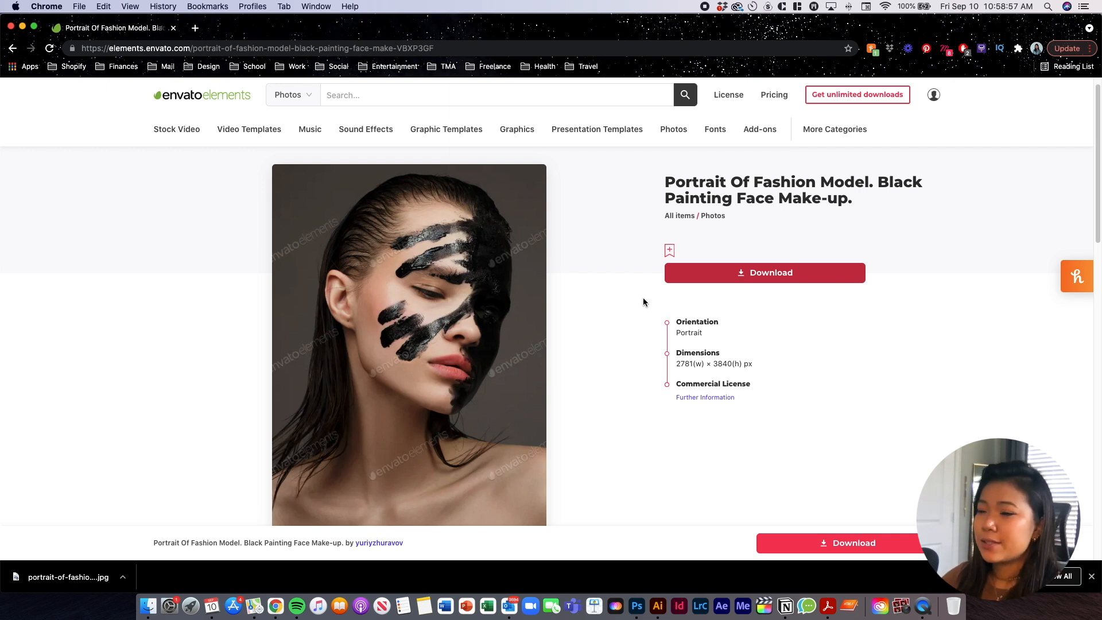
Switch the search category from Photos to 3D and search for "mannequin hand"
{"action": "left_click", "coordinate": [667, 134]}
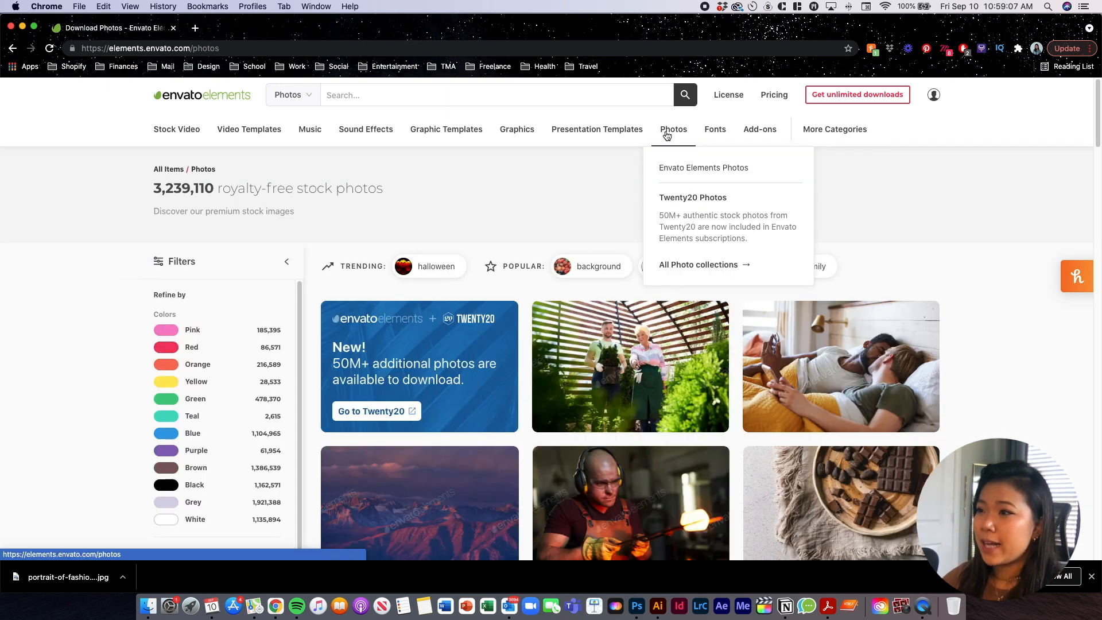
{"action": "left_click", "coordinate": [297, 101]}
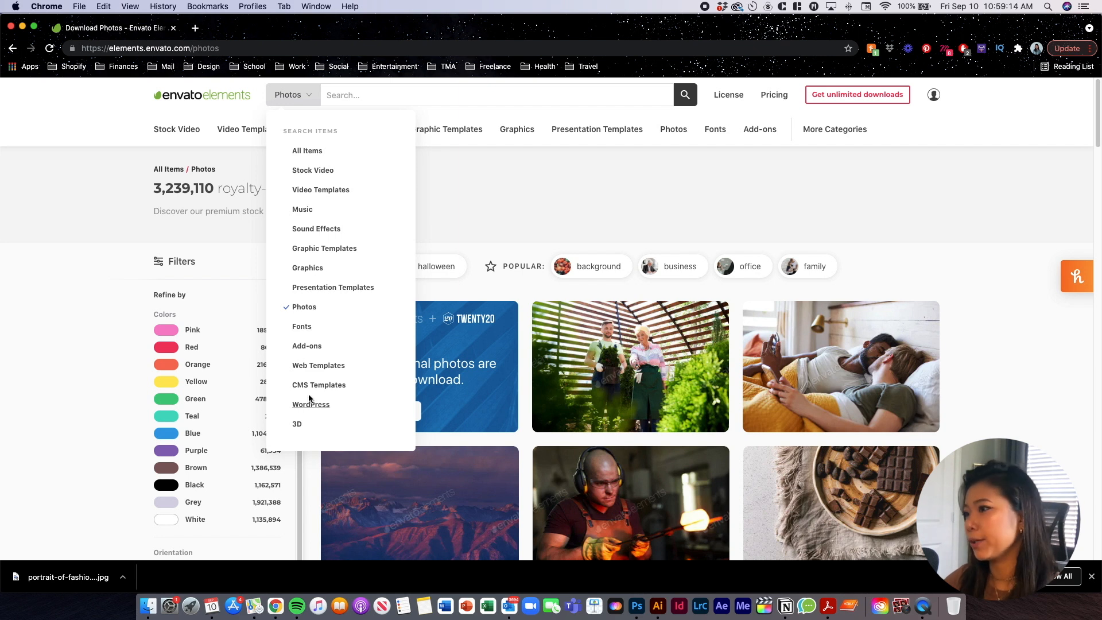
{"action": "left_click", "coordinate": [297, 423]}
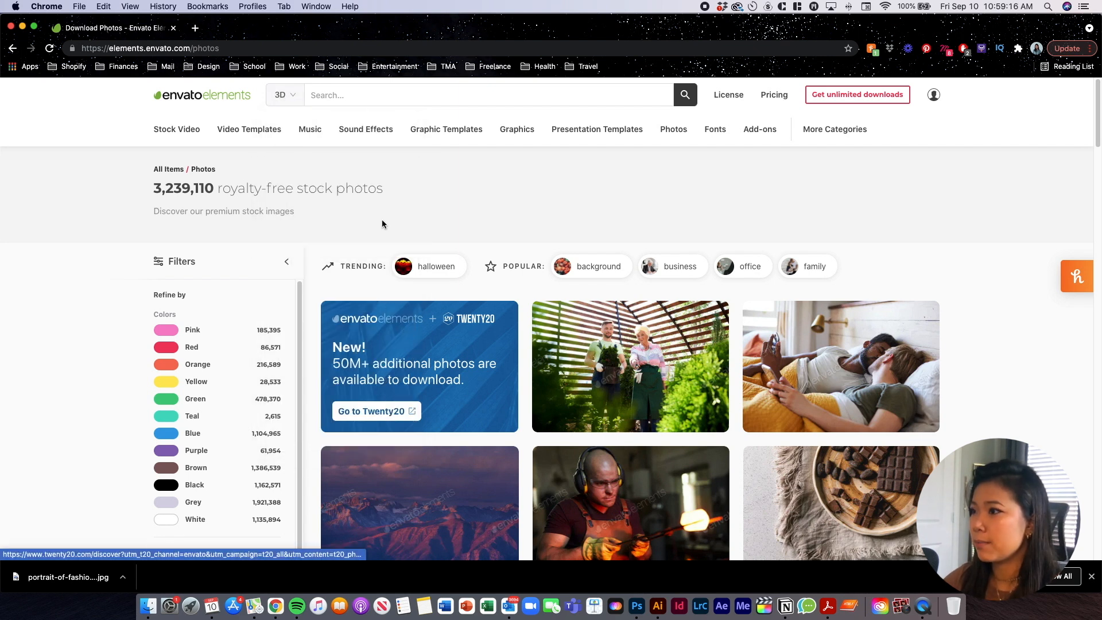
{"action": "left_click", "coordinate": [355, 91]}
{"action": "type", "text": "mannequin hand"}
{"action": "key", "text": "Return"}
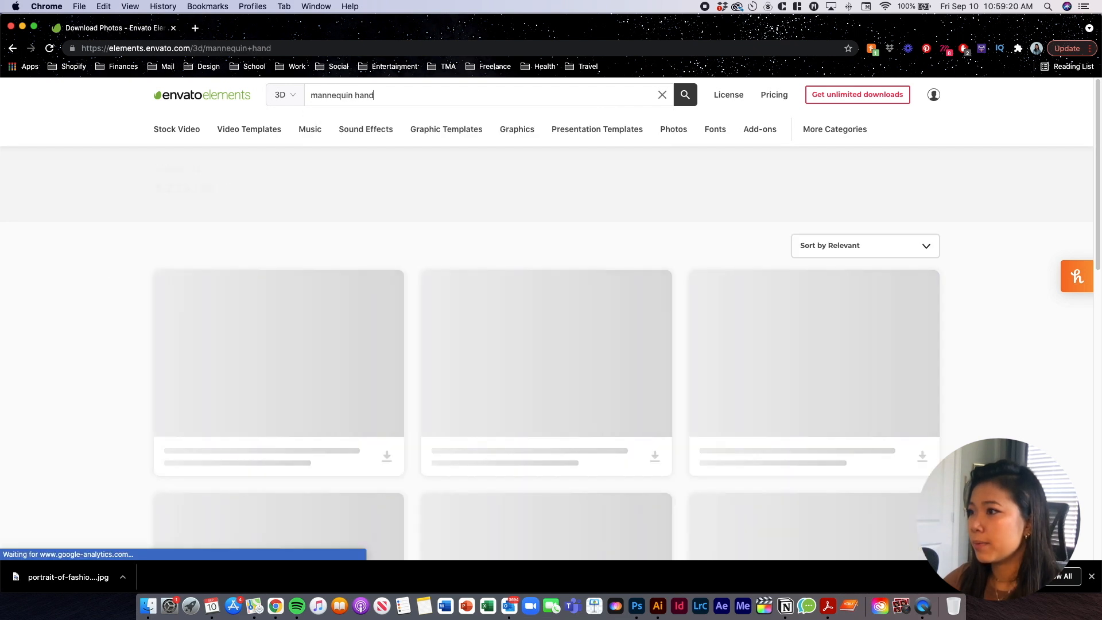
Open the Hand Female Mannequin Black object from the 3D search results
{"action": "scroll", "coordinate": [770, 322], "scroll_direction": "down", "scroll_amount": 1}
{"action": "left_click", "coordinate": [770, 322]}
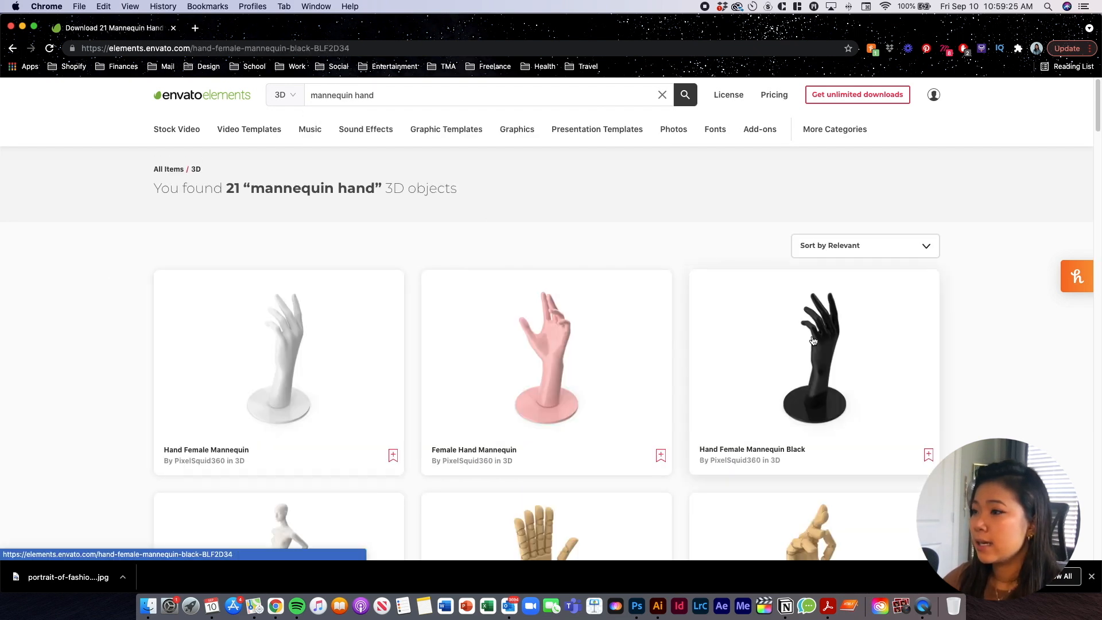
{"action": "scroll", "coordinate": [663, 292], "scroll_direction": "down", "scroll_amount": 3}
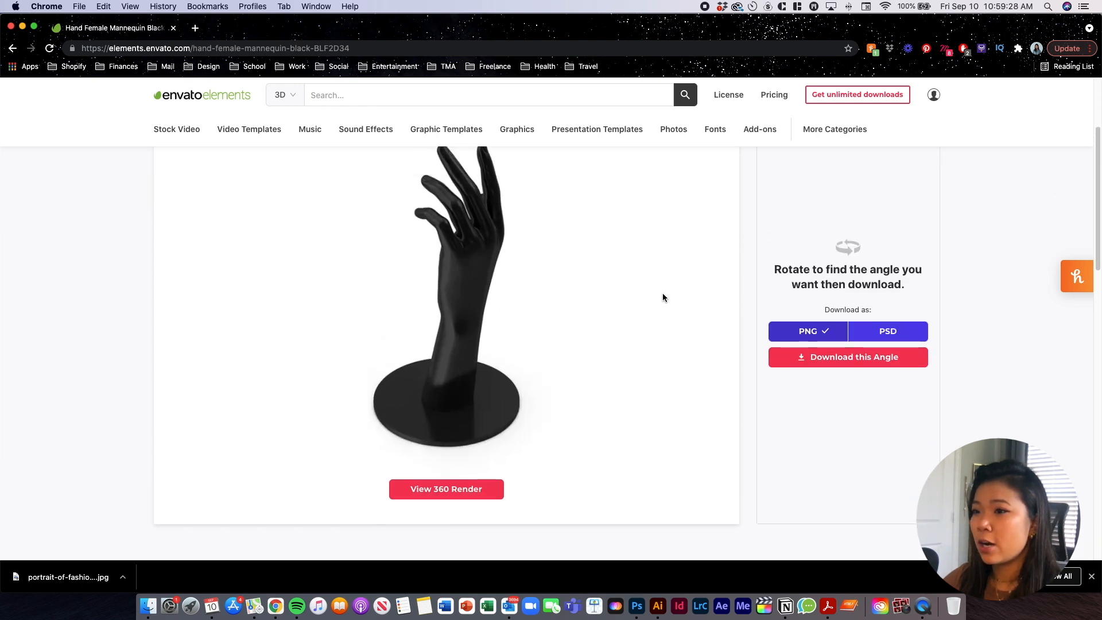
Rotate the black mannequin hand in its 360 render and download the angle as a PNG for the Inner Demons project
{"action": "left_click", "coordinate": [480, 526]}
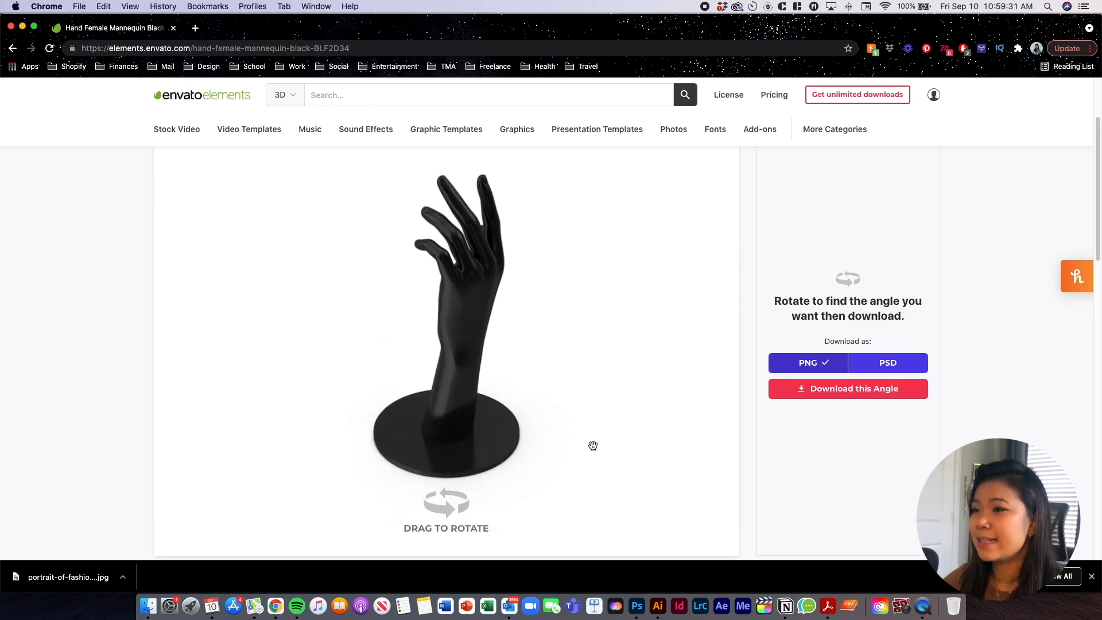
{"action": "left_click_drag", "start_coordinate": [458, 305], "coordinate": [547, 283]}
{"action": "left_click", "coordinate": [831, 390]}
{"action": "left_click", "coordinate": [436, 269]}
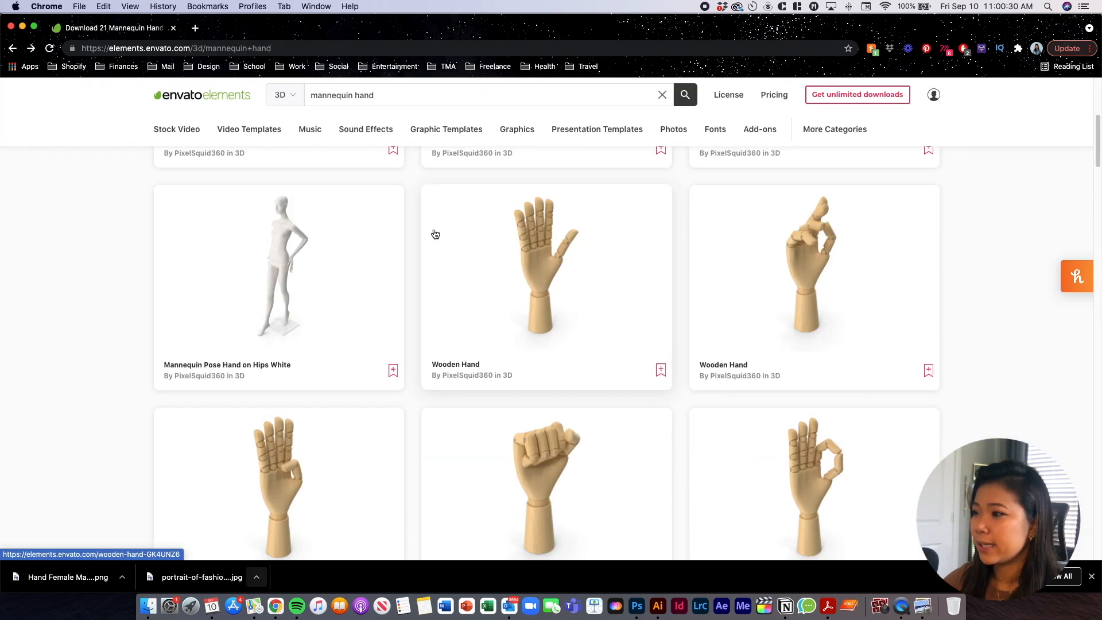
Open the white Hand Female Mannequin's 360 render and rotate it to a view from above with the fingers and thumb spread
{"action": "left_click", "coordinate": [367, 278]}
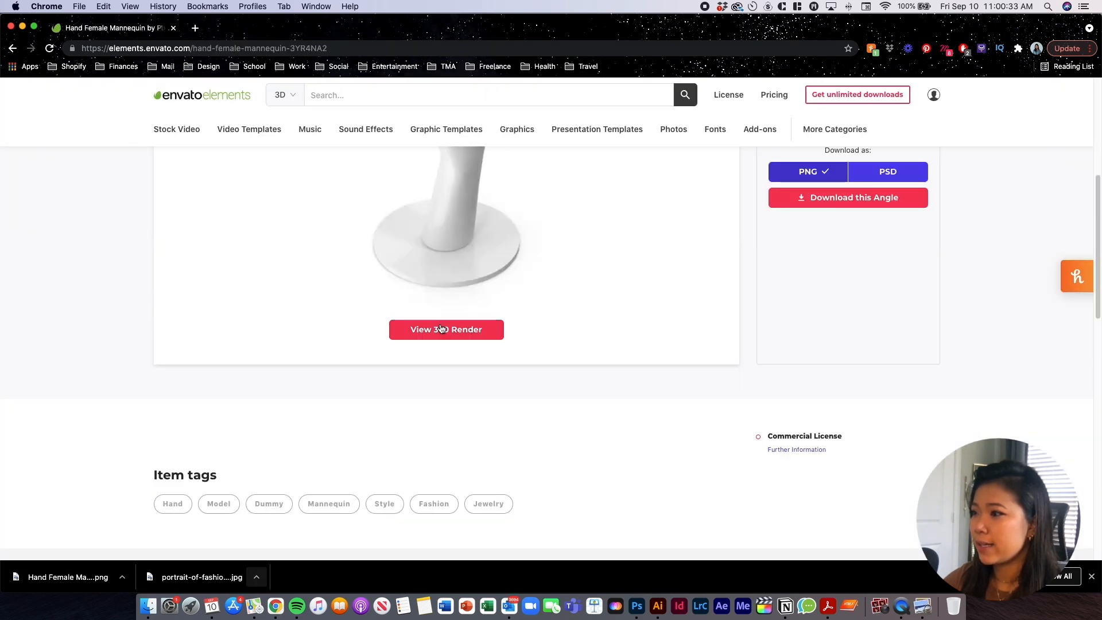
{"action": "left_click", "coordinate": [443, 329]}
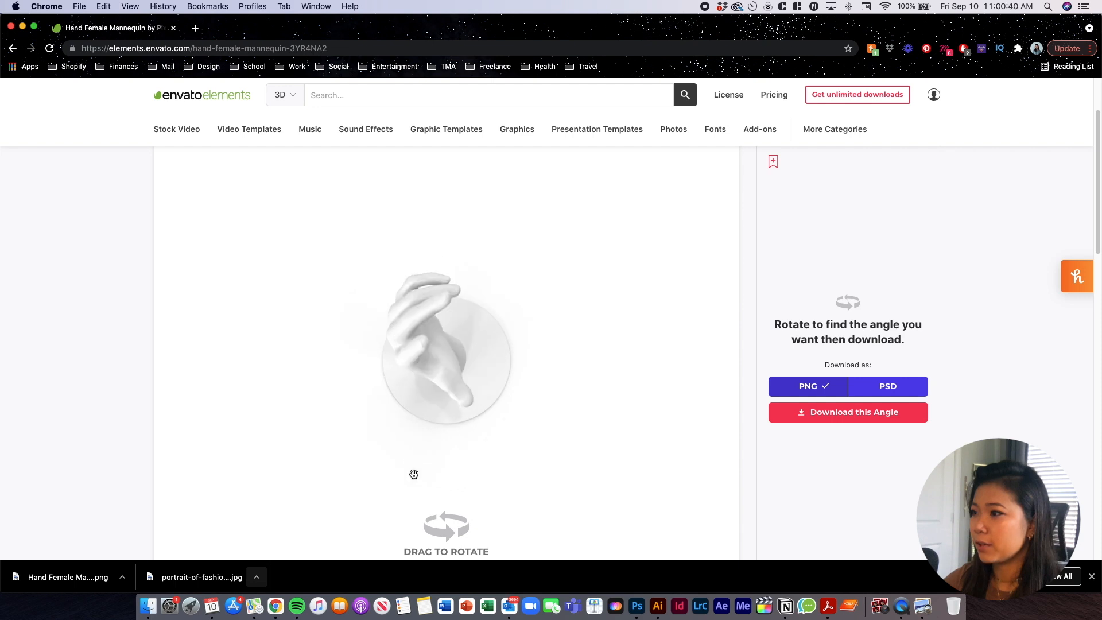
{"action": "left_click_drag", "start_coordinate": [413, 472], "coordinate": [468, 394]}
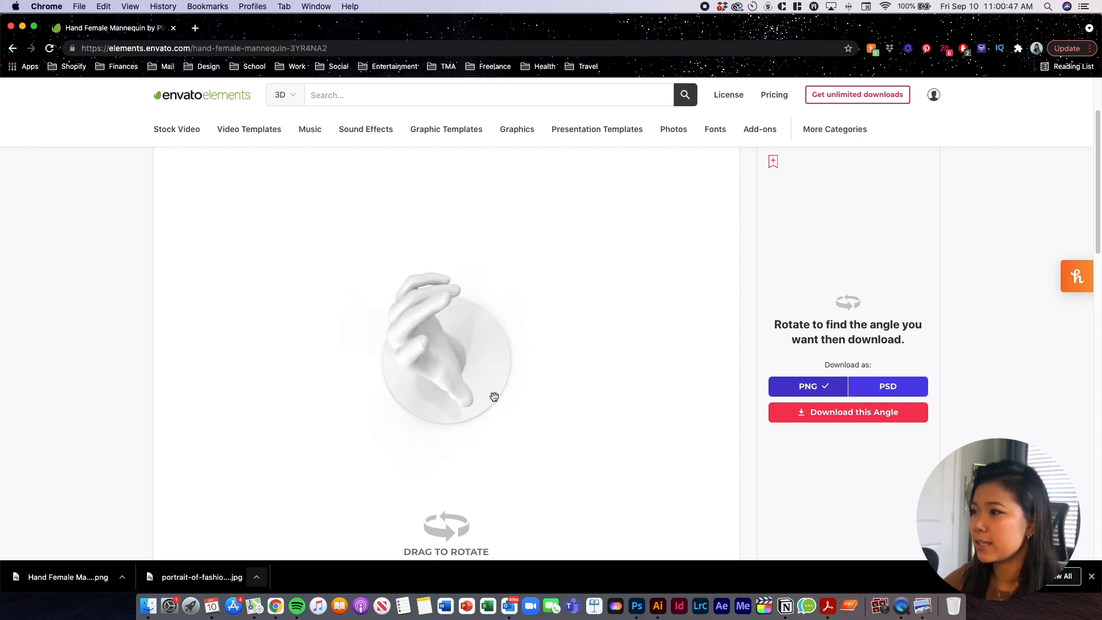
{"action": "left_click_drag", "start_coordinate": [492, 396], "coordinate": [516, 371]}
{"action": "left_click_drag", "start_coordinate": [515, 371], "coordinate": [444, 330]}
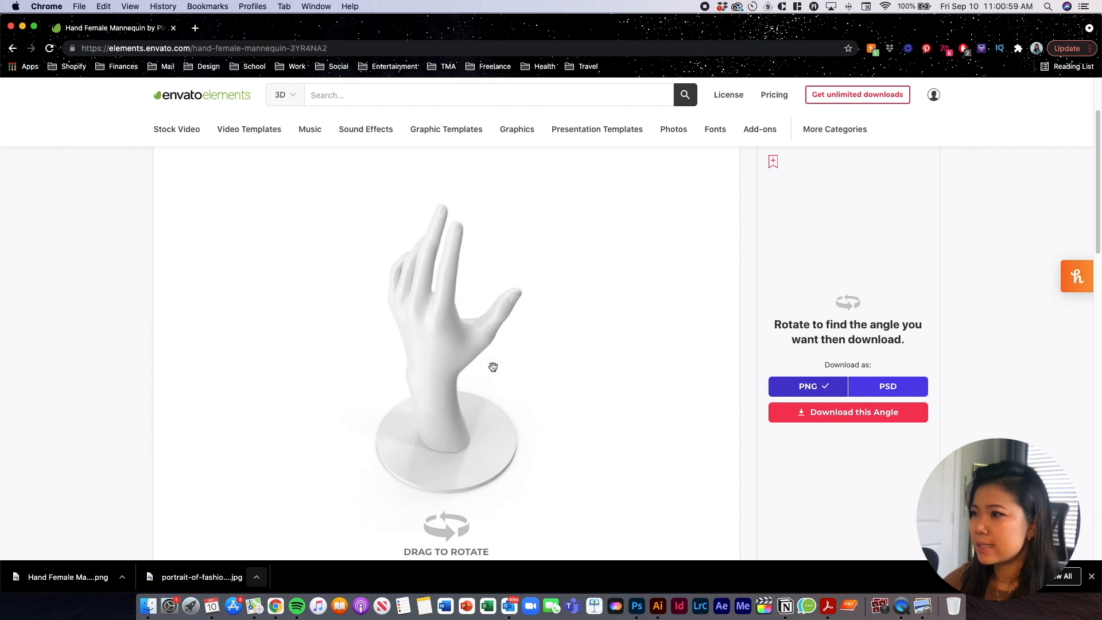
{"action": "left_click_drag", "start_coordinate": [492, 364], "coordinate": [502, 390]}
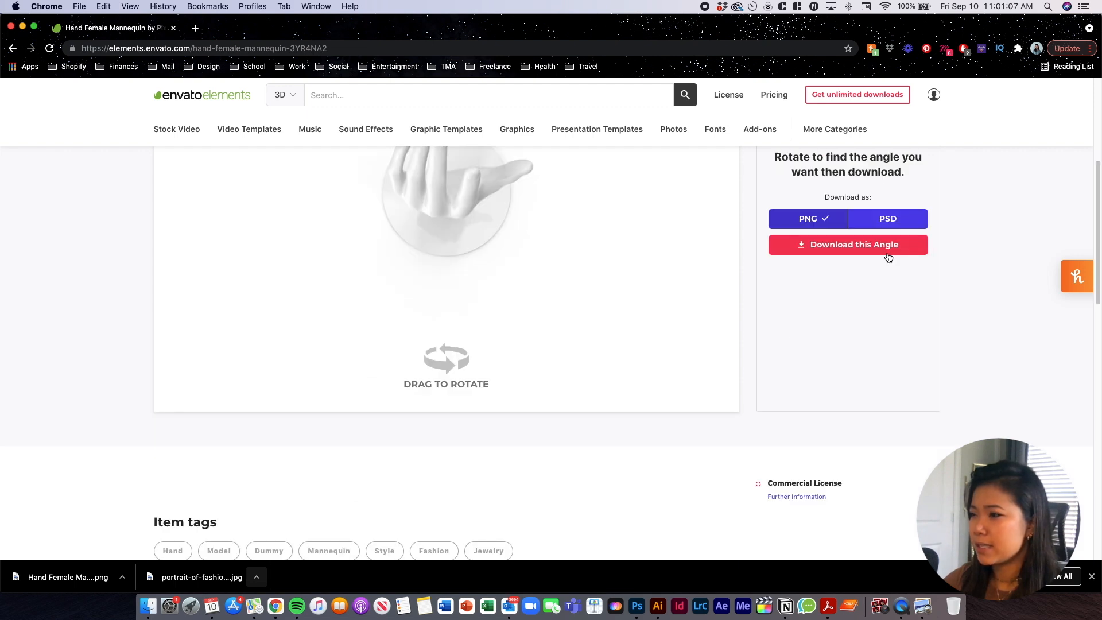
Download the rotated white mannequin hand as a PNG, adding it to the Inner Demons project
{"action": "left_click", "coordinate": [884, 246]}
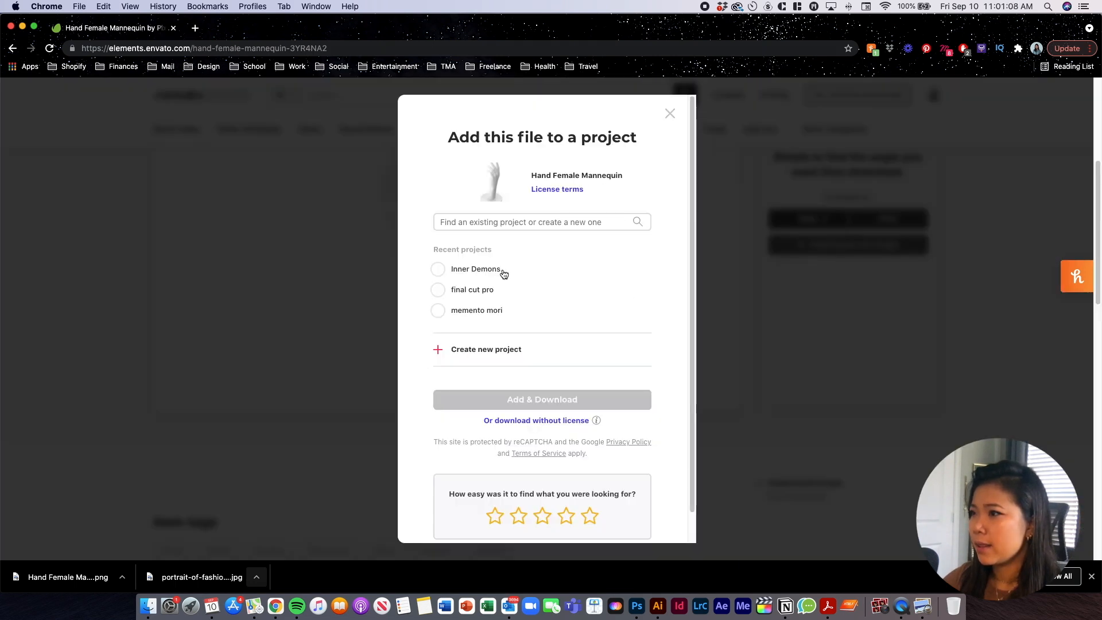
{"action": "left_click", "coordinate": [524, 403]}
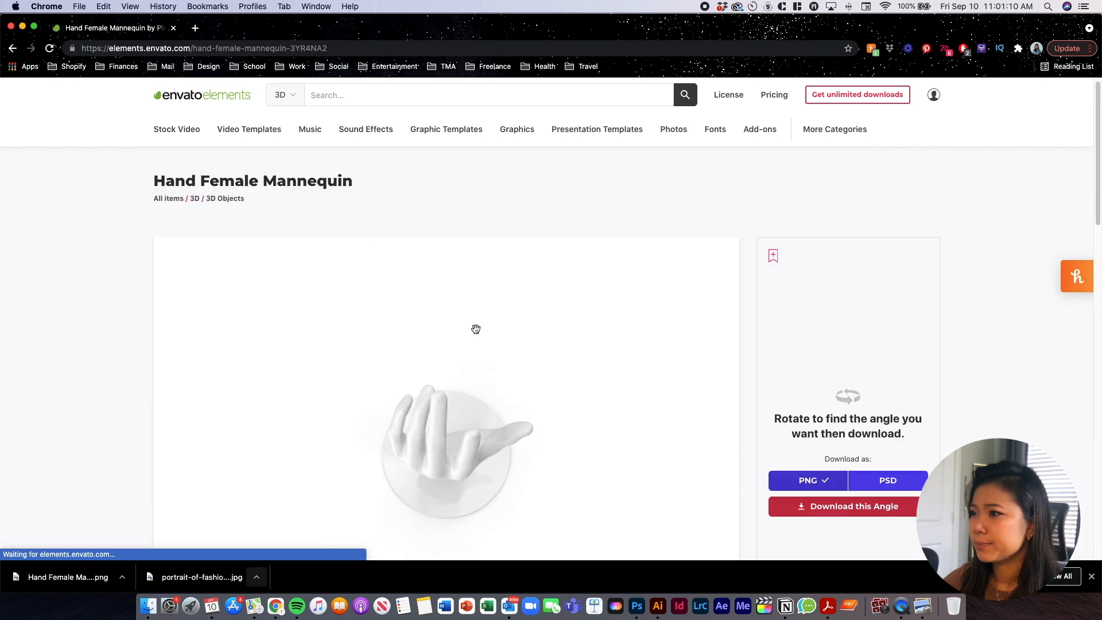
Search the 3D objects for "bouquet"
{"action": "left_click", "coordinate": [351, 91]}
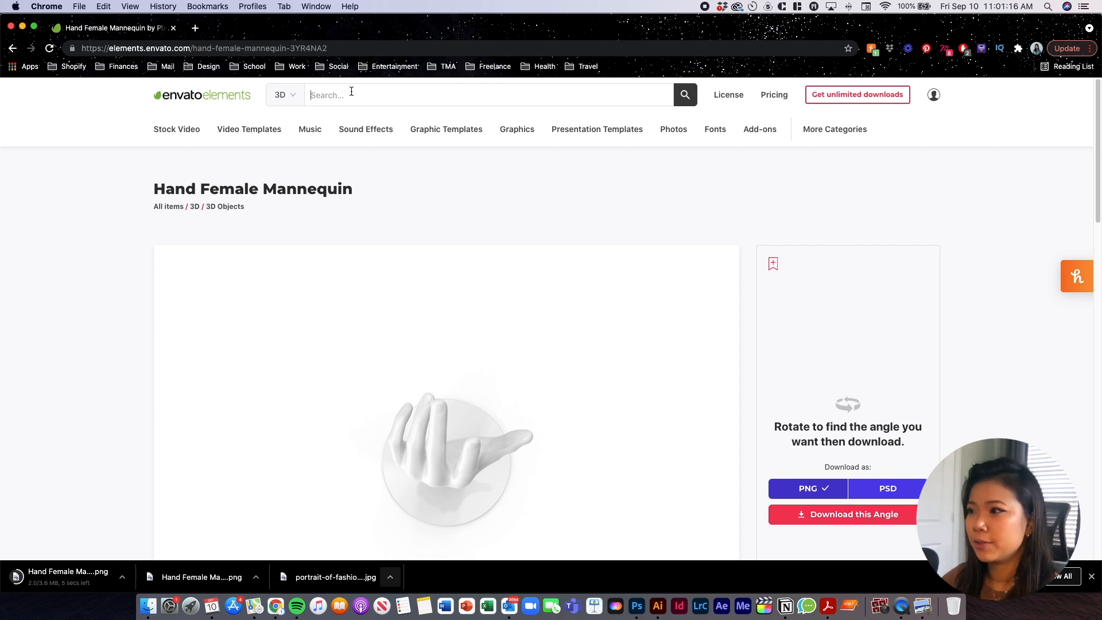
{"action": "type", "text": "bouquet"}
{"action": "key", "text": "Return"}
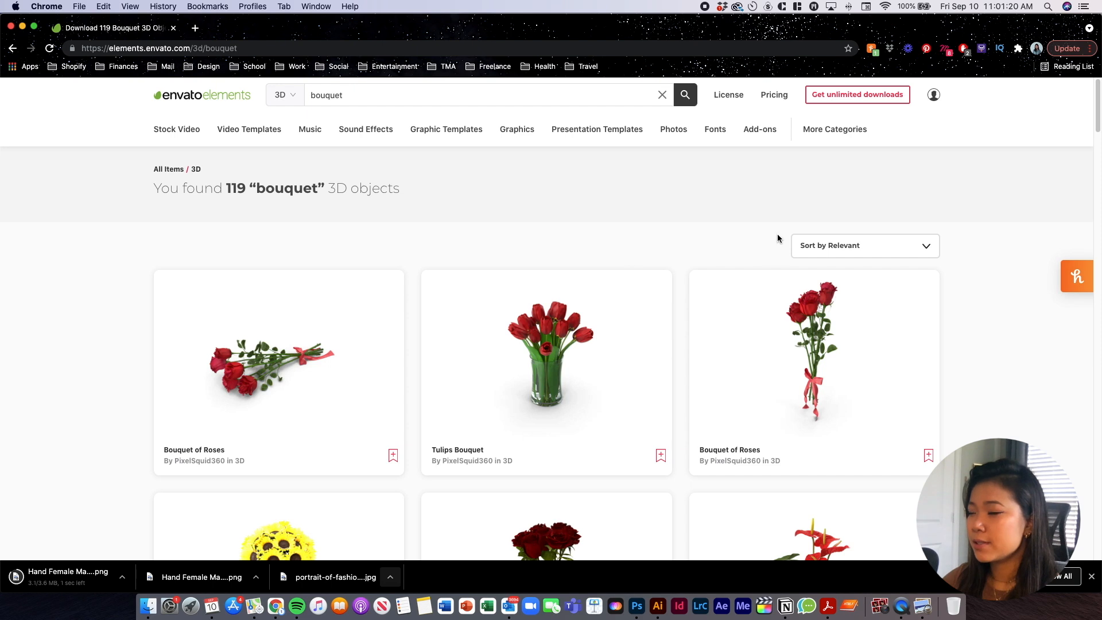
Look through the bouquet results and open the Withered Daisy Bouquet object
{"action": "scroll", "coordinate": [779, 237], "scroll_direction": "down", "scroll_amount": 3}
{"action": "scroll", "coordinate": [986, 399], "scroll_direction": "down", "scroll_amount": 13}
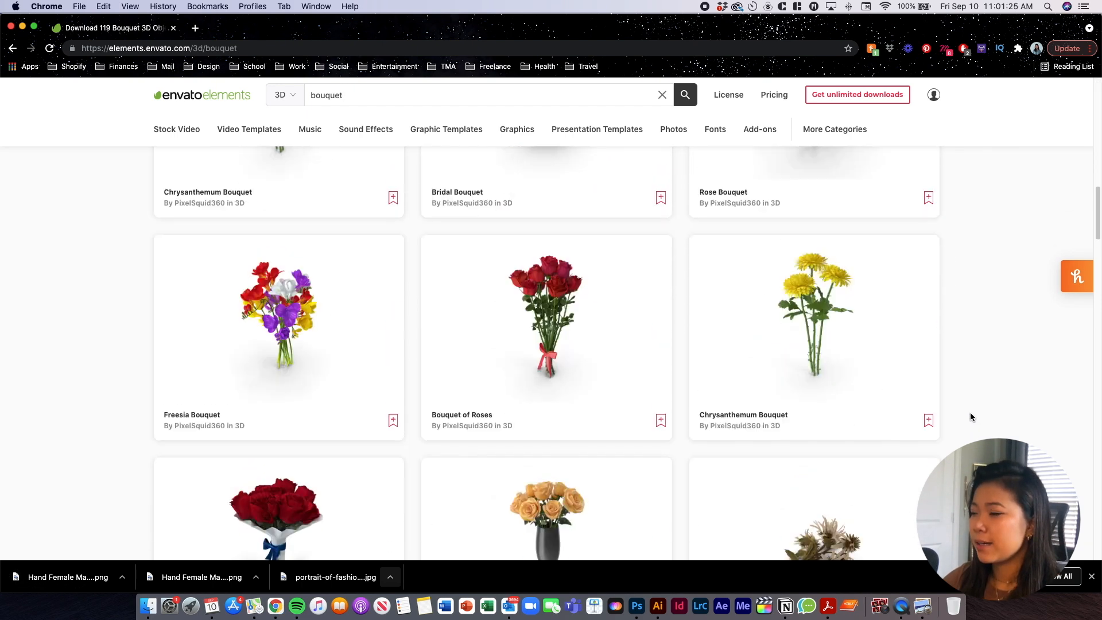
{"action": "scroll", "coordinate": [968, 414], "scroll_direction": "down", "scroll_amount": 10}
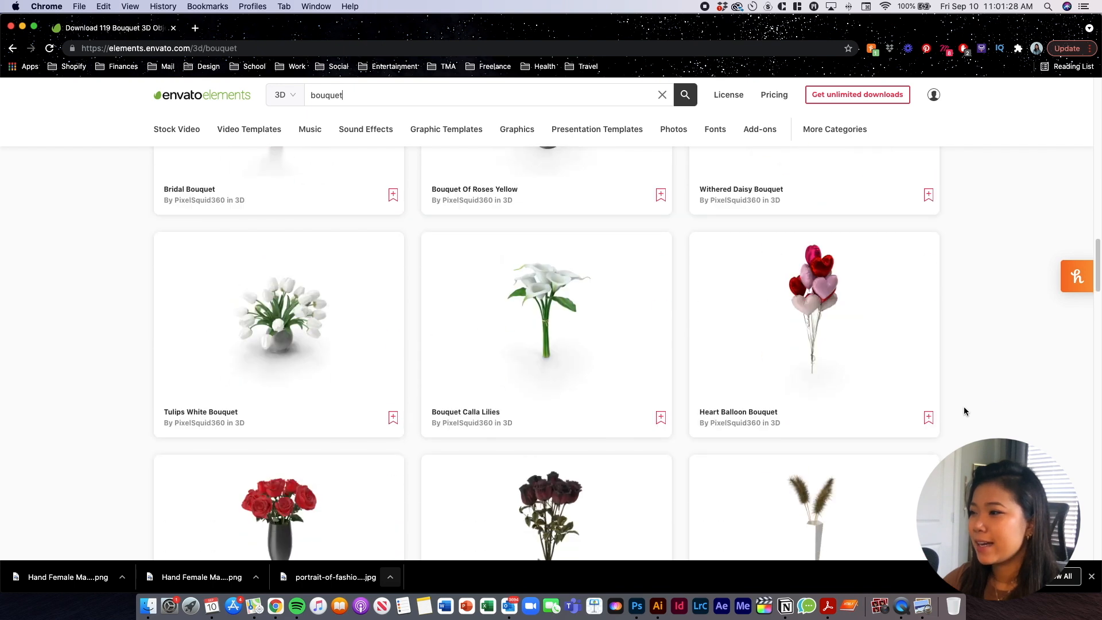
{"action": "scroll", "coordinate": [970, 386], "scroll_direction": "down", "scroll_amount": 4}
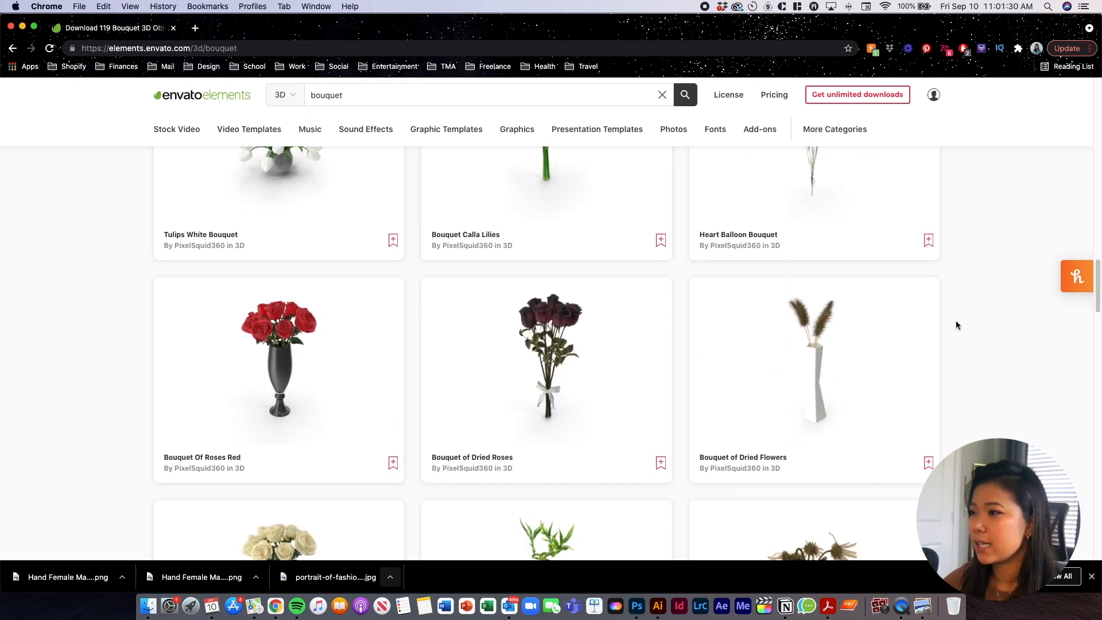
{"action": "scroll", "coordinate": [952, 322], "scroll_direction": "down", "scroll_amount": 8}
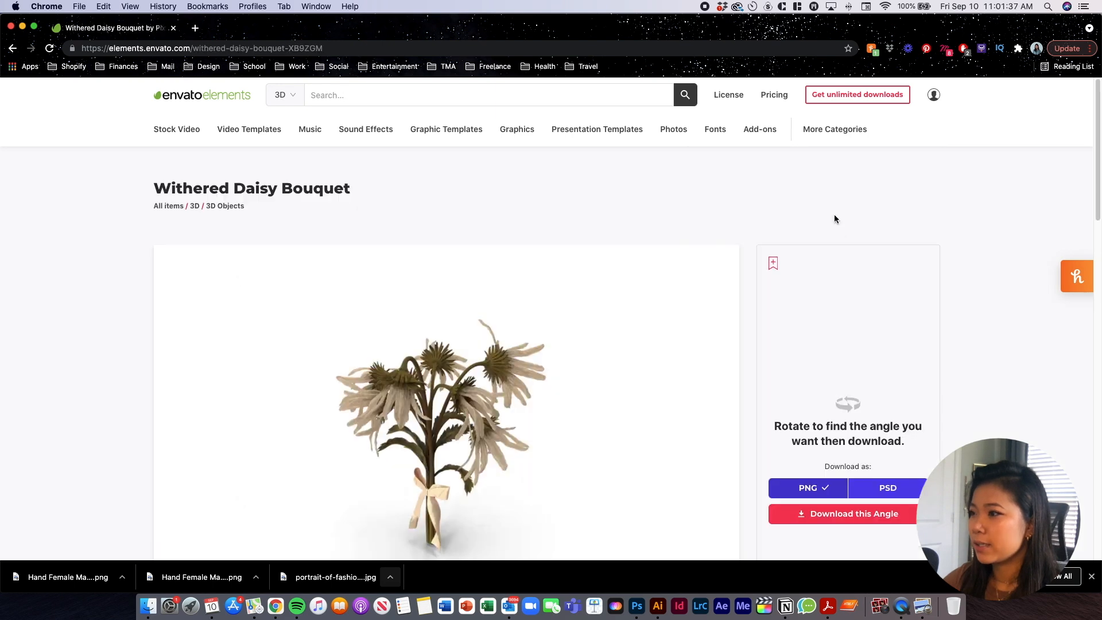
Rotate the Withered Daisy Bouquet's 360 render to the wanted angle and download that angle as a PNG
{"action": "scroll", "coordinate": [834, 216], "scroll_direction": "down", "scroll_amount": 4}
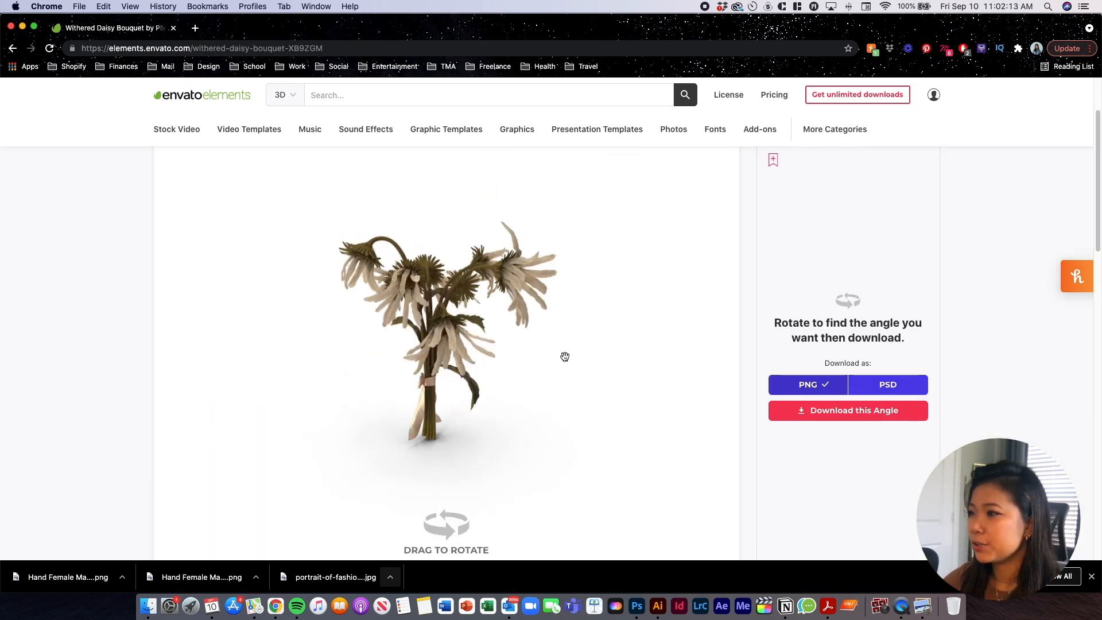
{"action": "left_click_drag", "start_coordinate": [564, 354], "coordinate": [517, 350]}
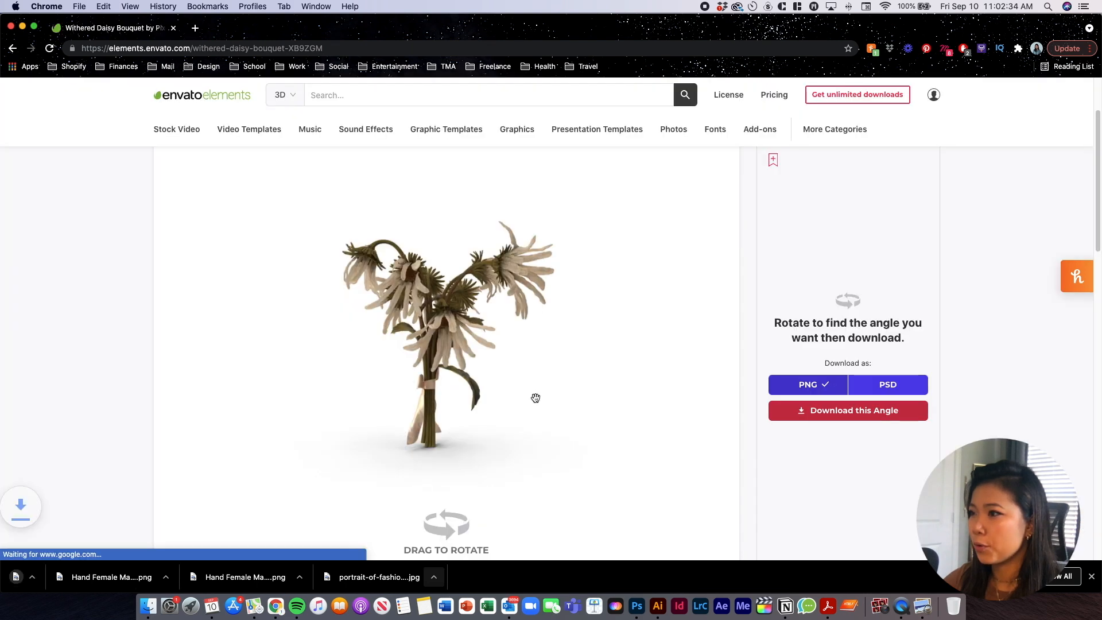
{"action": "left_click_drag", "start_coordinate": [534, 396], "coordinate": [396, 360]}
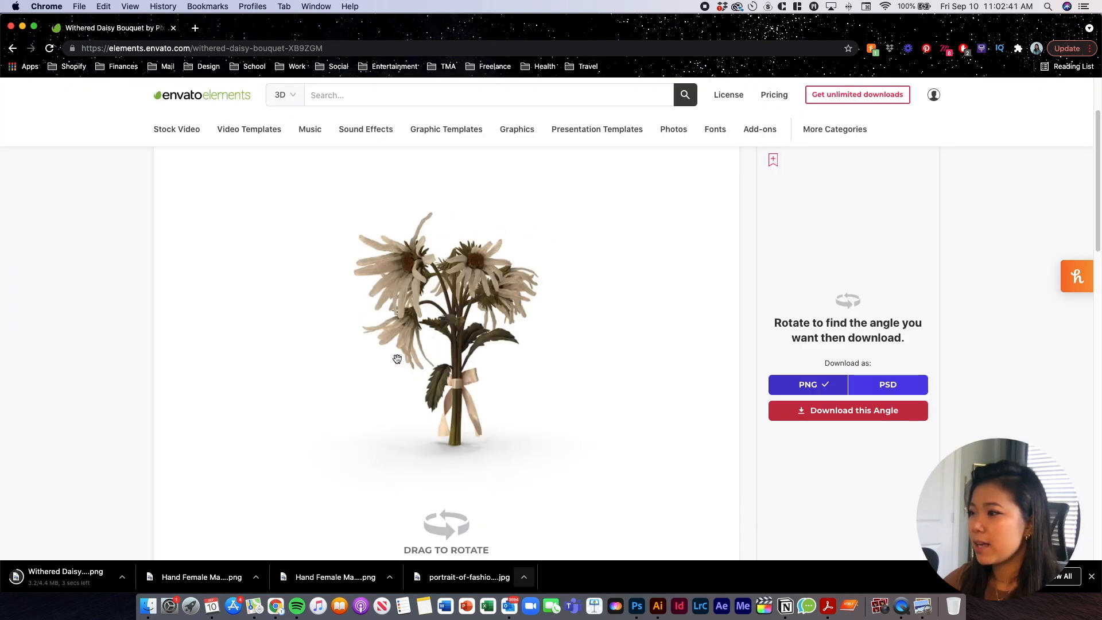
{"action": "left_click", "coordinate": [598, 391]}
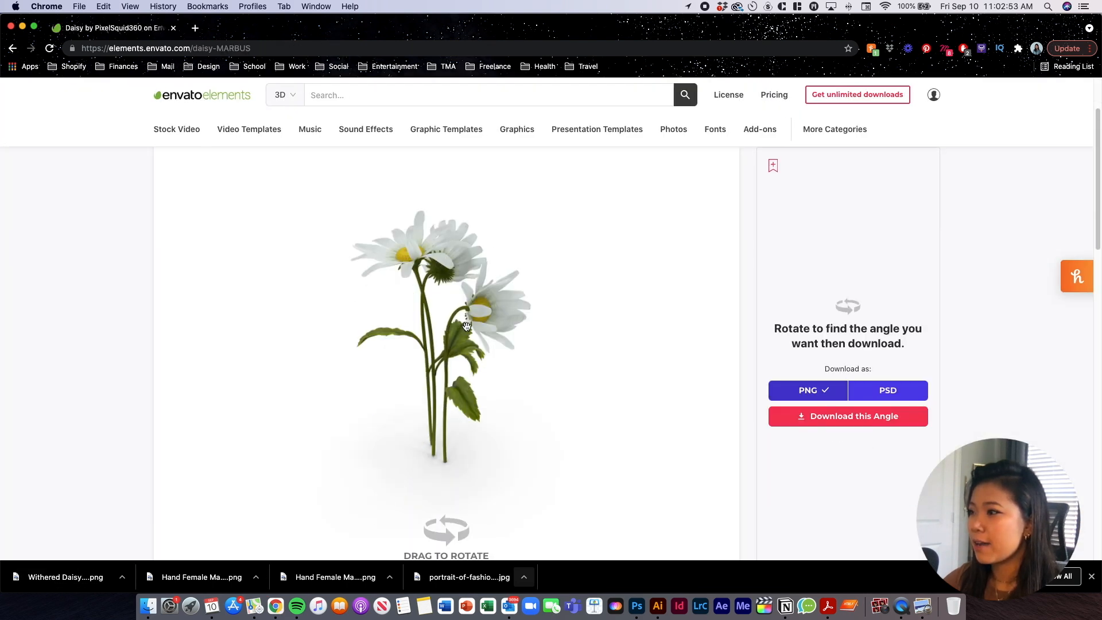
Rotate the white Daisy object to two different angles and download each angle as a PNG
{"action": "left_click_drag", "start_coordinate": [460, 321], "coordinate": [431, 324]}
{"action": "left_click", "coordinate": [848, 416]}
{"action": "left_click", "coordinate": [539, 420]}
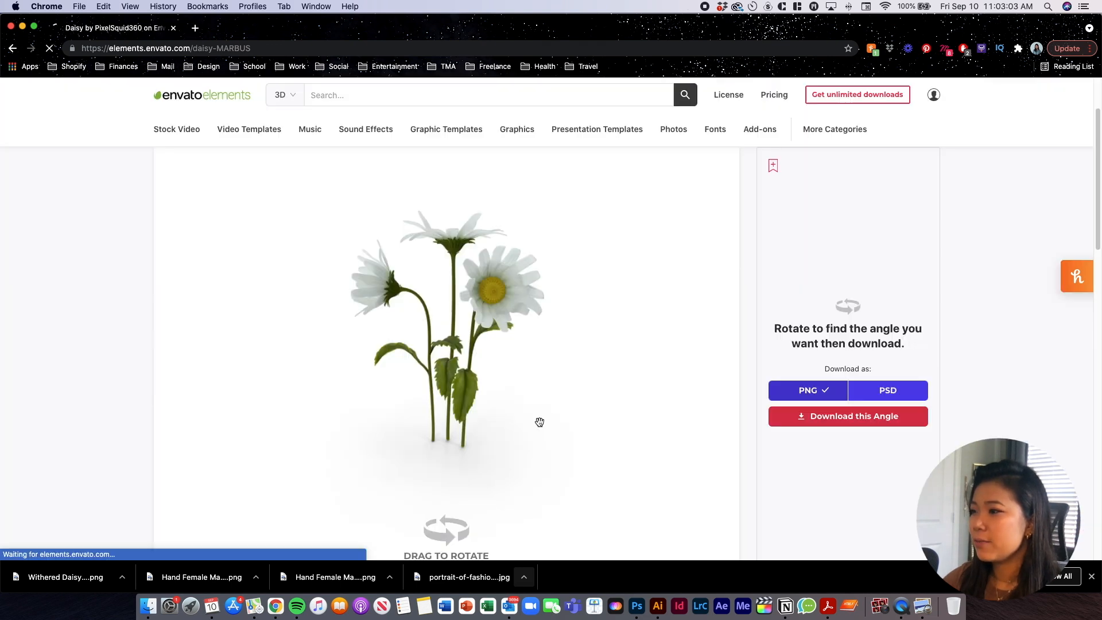
{"action": "left_click_drag", "start_coordinate": [539, 421], "coordinate": [502, 352]}
{"action": "left_click", "coordinate": [848, 416]}
{"action": "left_click", "coordinate": [443, 290]}
{"action": "left_click", "coordinate": [546, 421]}
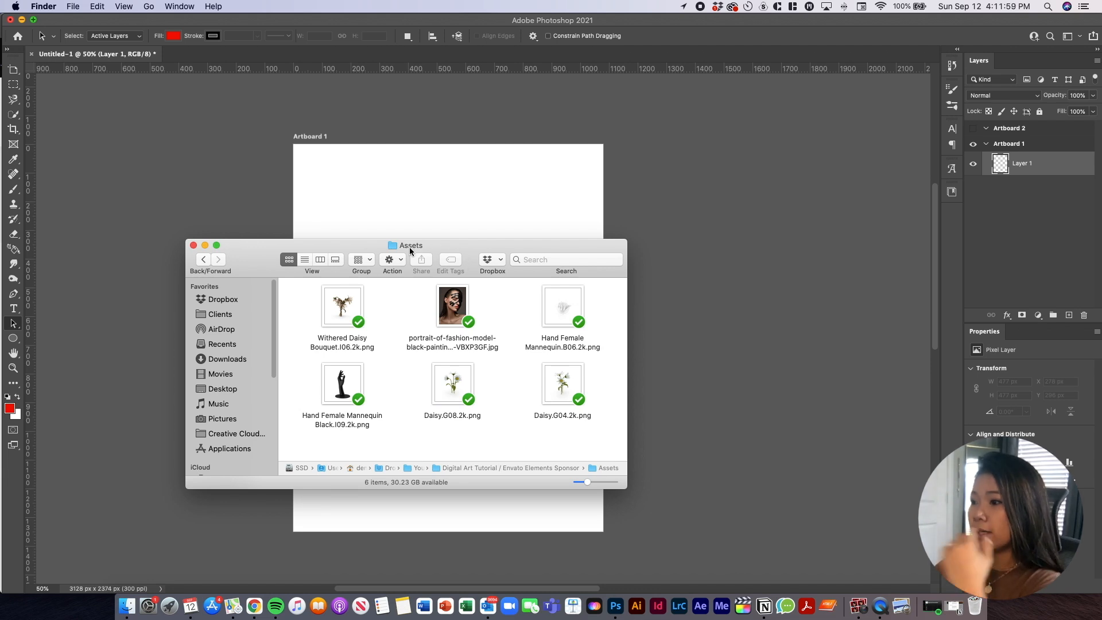
Switch to Photoshop, place all six images from the Assets folder into Artboard 1, and move the portrait layer below the other assets
{"action": "left_click_drag", "start_coordinate": [470, 244], "coordinate": [394, 237]}
{"action": "left_click_drag", "start_coordinate": [528, 308], "coordinate": [212, 419]}
{"action": "left_click_drag", "start_coordinate": [464, 313], "coordinate": [712, 287]}
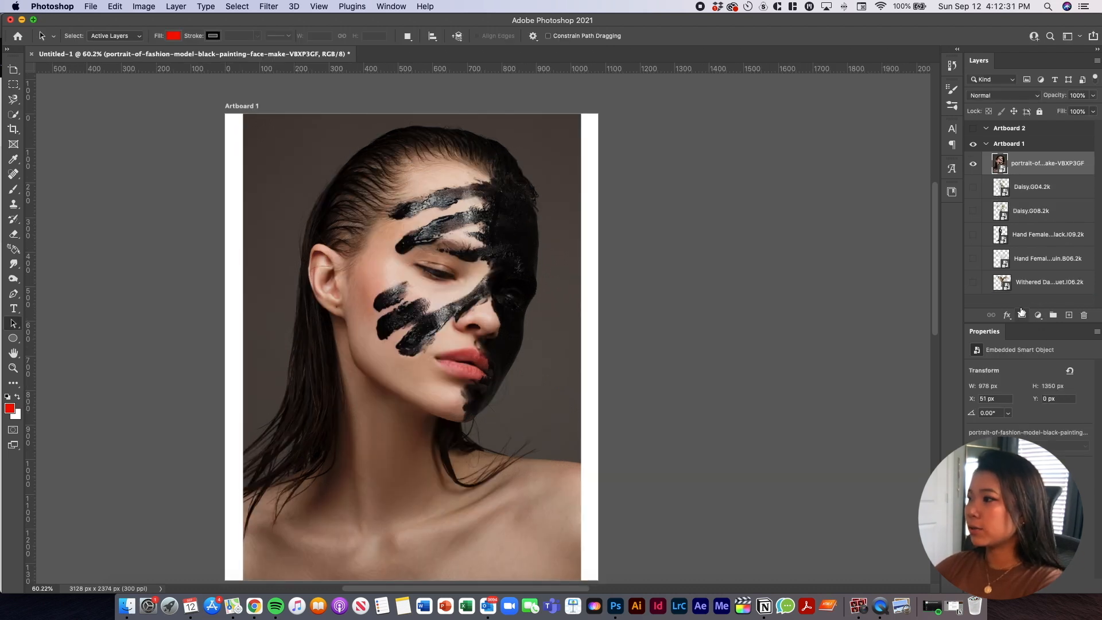
{"action": "left_click_drag", "start_coordinate": [1033, 166], "coordinate": [1019, 301]}
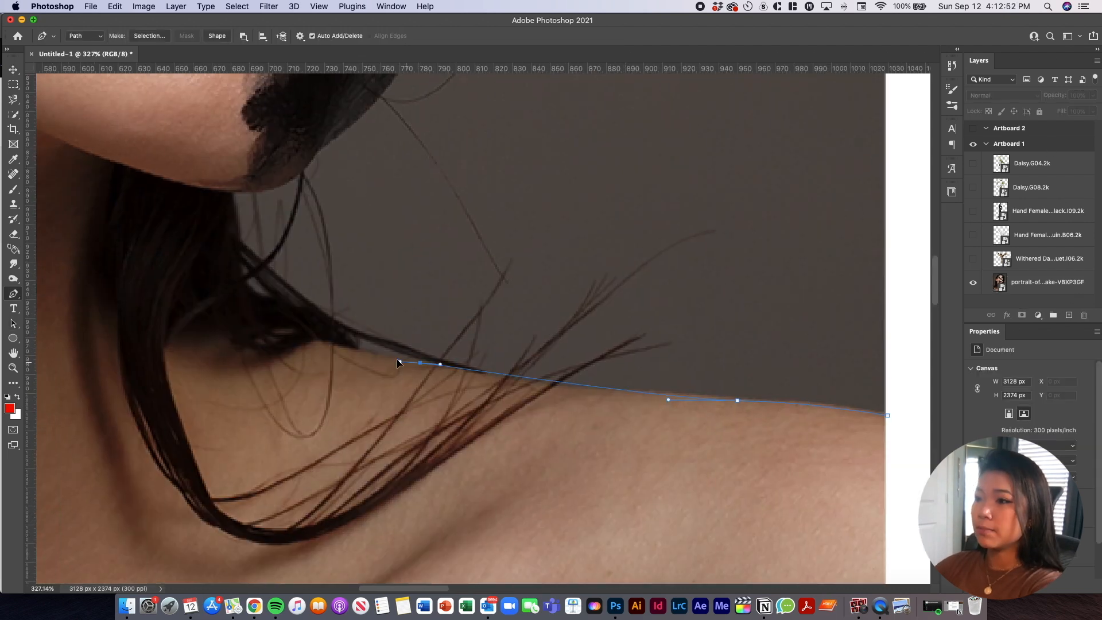
Trace the model's outline with the Pen tool, following the shoulder, the hair by the neck and the painted chin
{"action": "left_click_drag", "start_coordinate": [254, 297], "coordinate": [221, 247]}
{"action": "left_click_drag", "start_coordinate": [230, 190], "coordinate": [219, 181]}
{"action": "left_click_drag", "start_coordinate": [315, 155], "coordinate": [333, 115]}
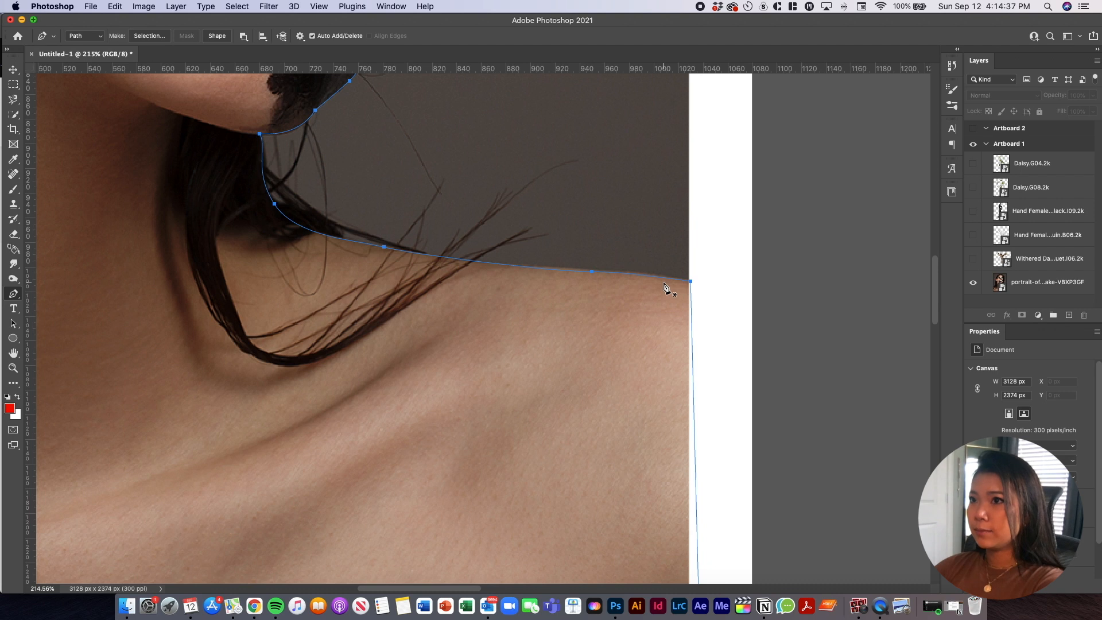
Turn the closed path into a new anti-aliased selection with 0 feather and apply it as the portrait's layer mask
{"action": "left_click", "coordinate": [143, 36]}
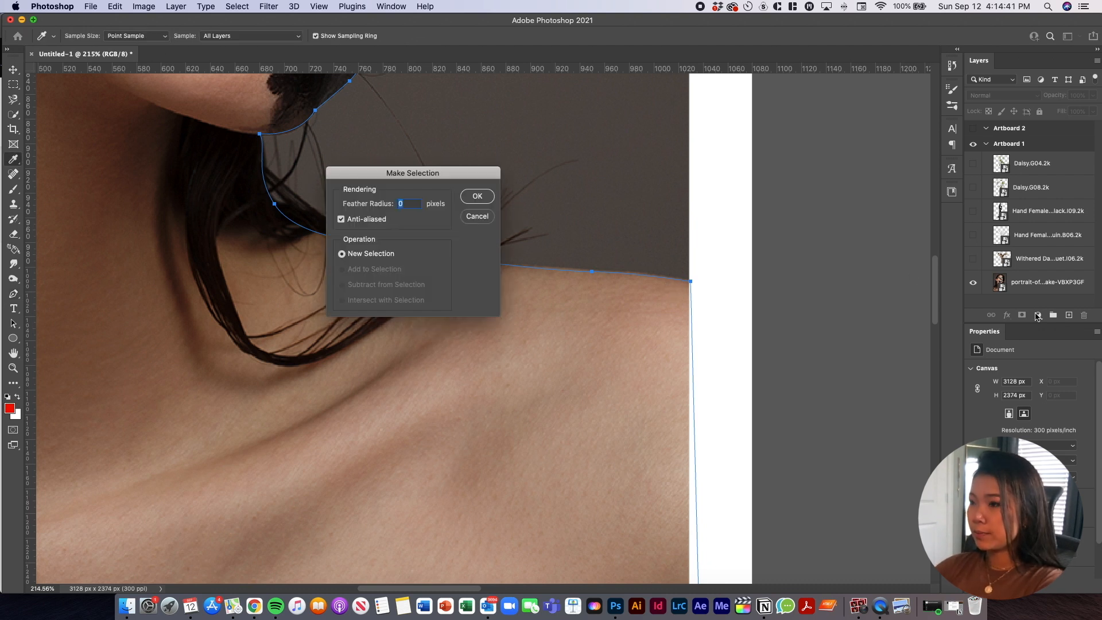
{"action": "key", "text": "Return"}
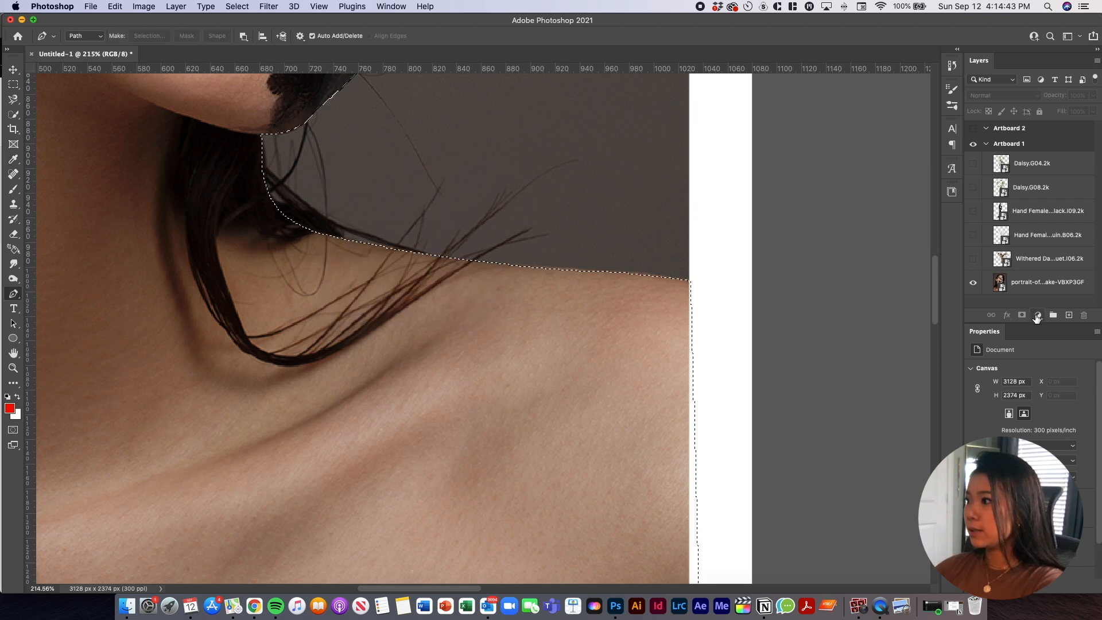
{"action": "left_click", "coordinate": [1022, 315]}
{"action": "key", "text": "v"}
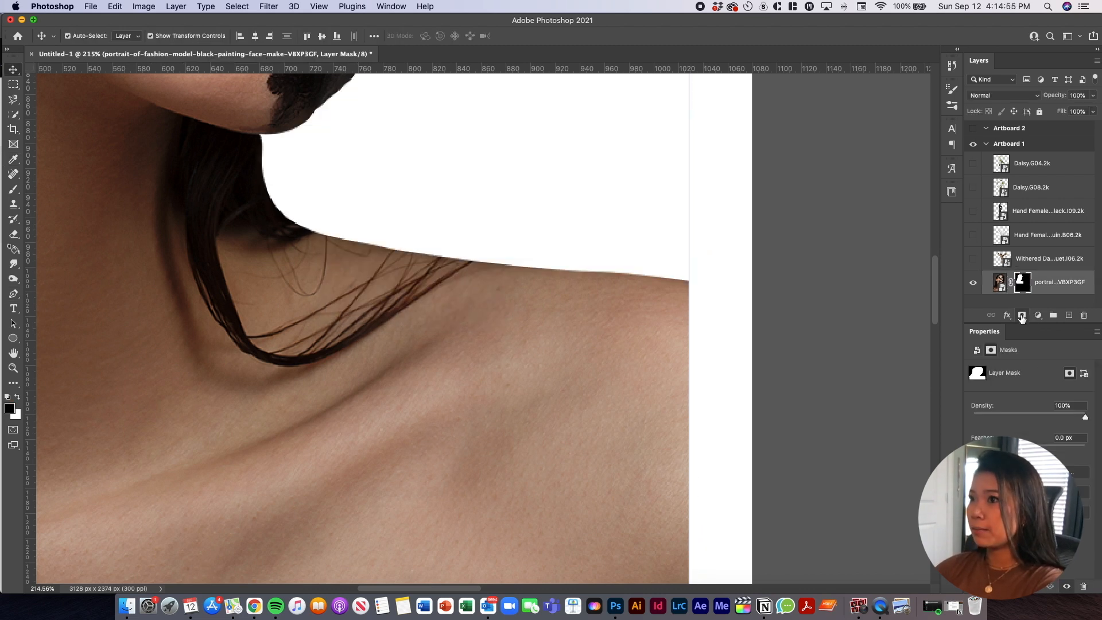
Check the cutout around the face and loose hair, and open the portrait's layer mask in Select and Mask
{"action": "scroll", "coordinate": [616, 260], "scroll_direction": "down", "scroll_amount": 5}
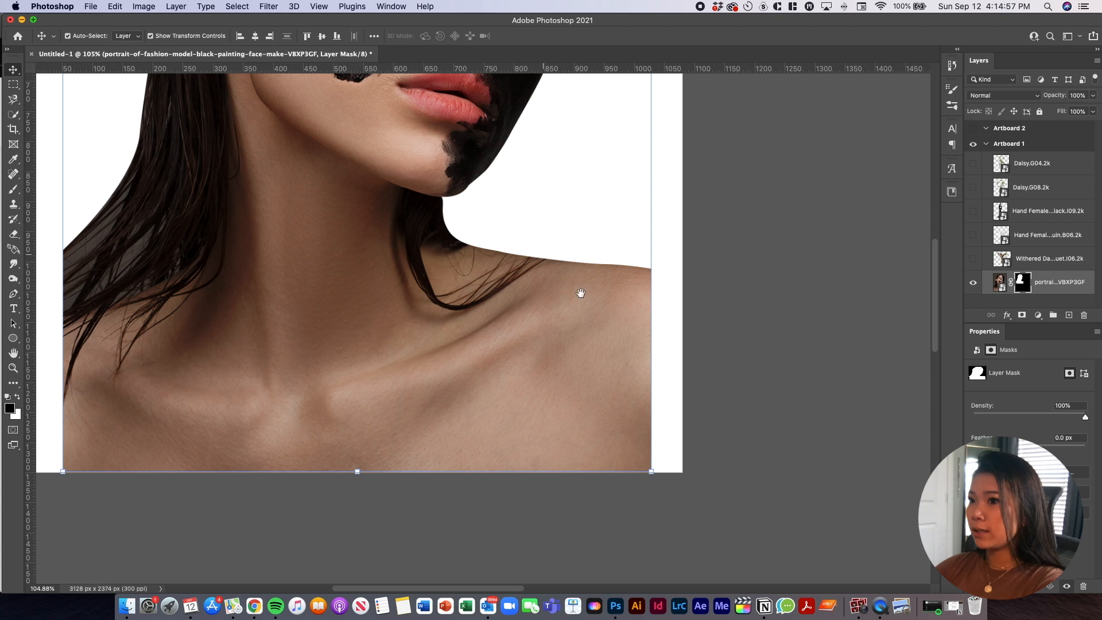
{"action": "left_click_drag", "start_coordinate": [580, 293], "coordinate": [636, 531]}
{"action": "key", "text": "a"}
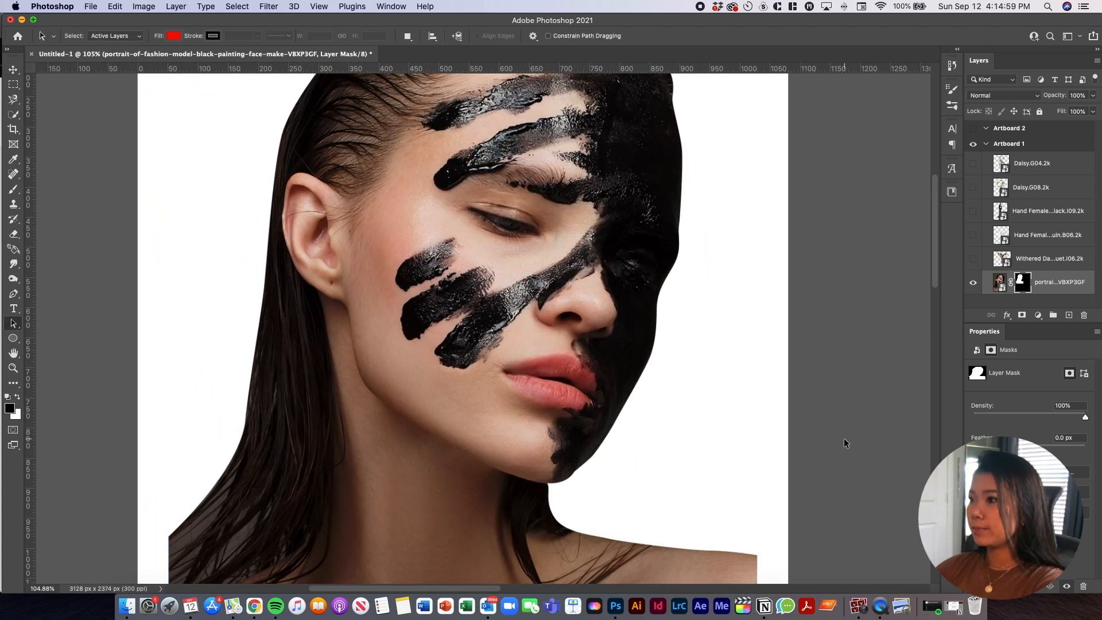
{"action": "scroll", "coordinate": [844, 439], "scroll_direction": "down", "scroll_amount": 2}
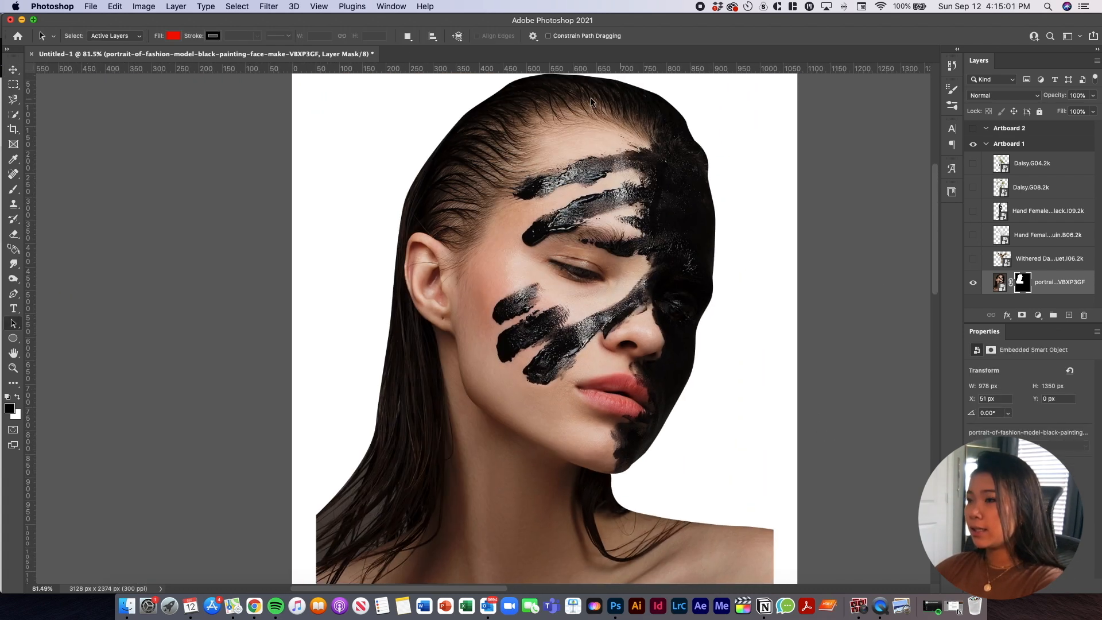
{"action": "scroll", "coordinate": [320, 515], "scroll_direction": "up", "scroll_amount": 6}
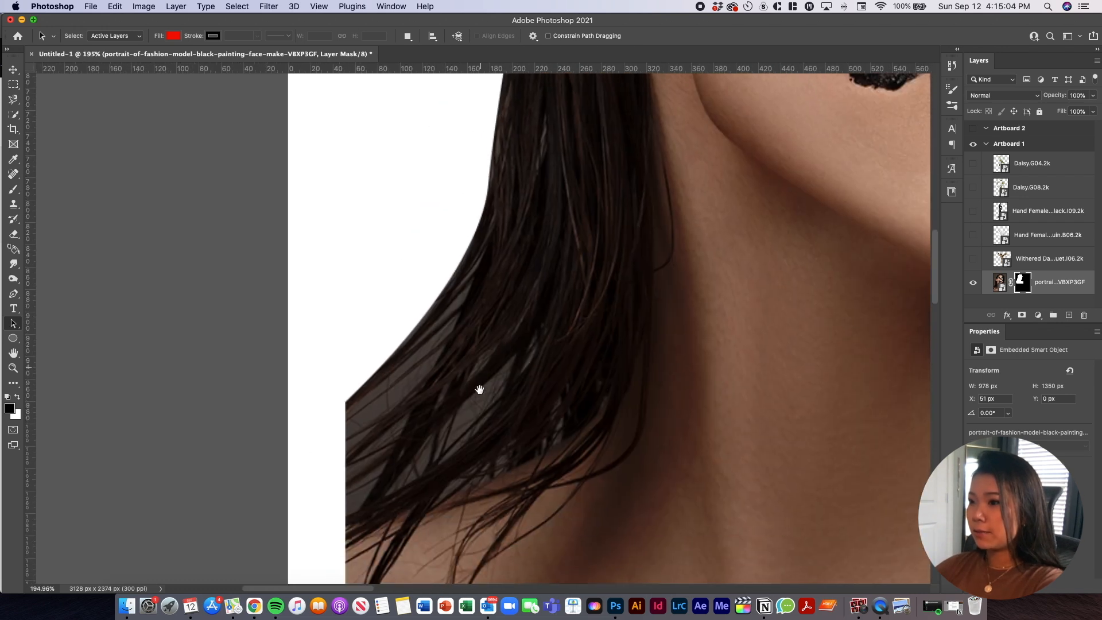
{"action": "left_click_drag", "start_coordinate": [361, 525], "coordinate": [362, 439]}
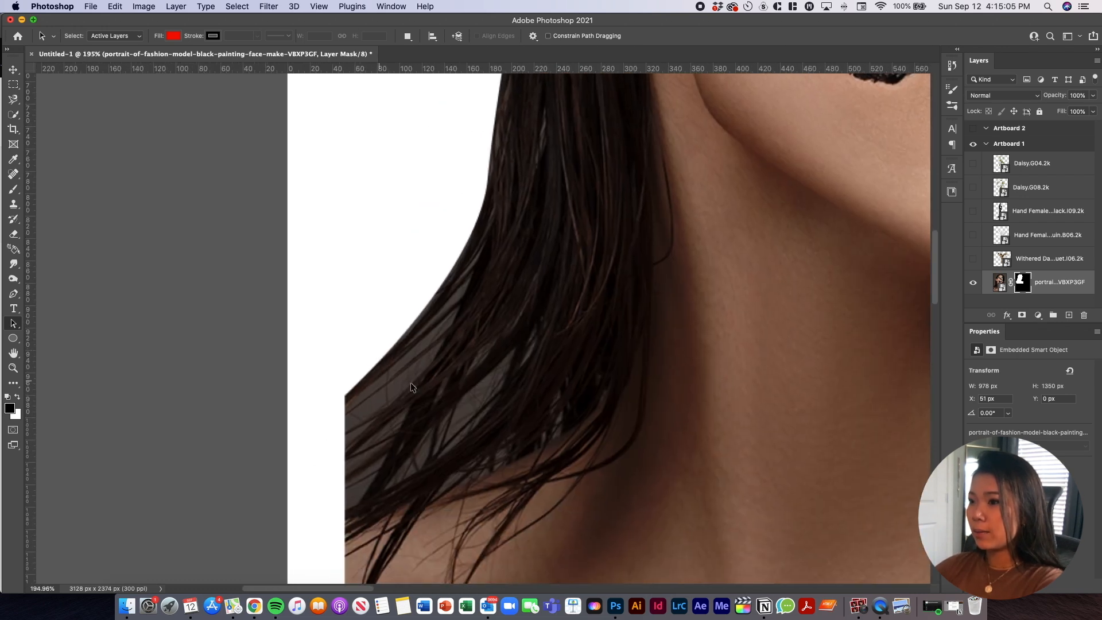
{"action": "scroll", "coordinate": [458, 393], "scroll_direction": "up", "scroll_amount": 1}
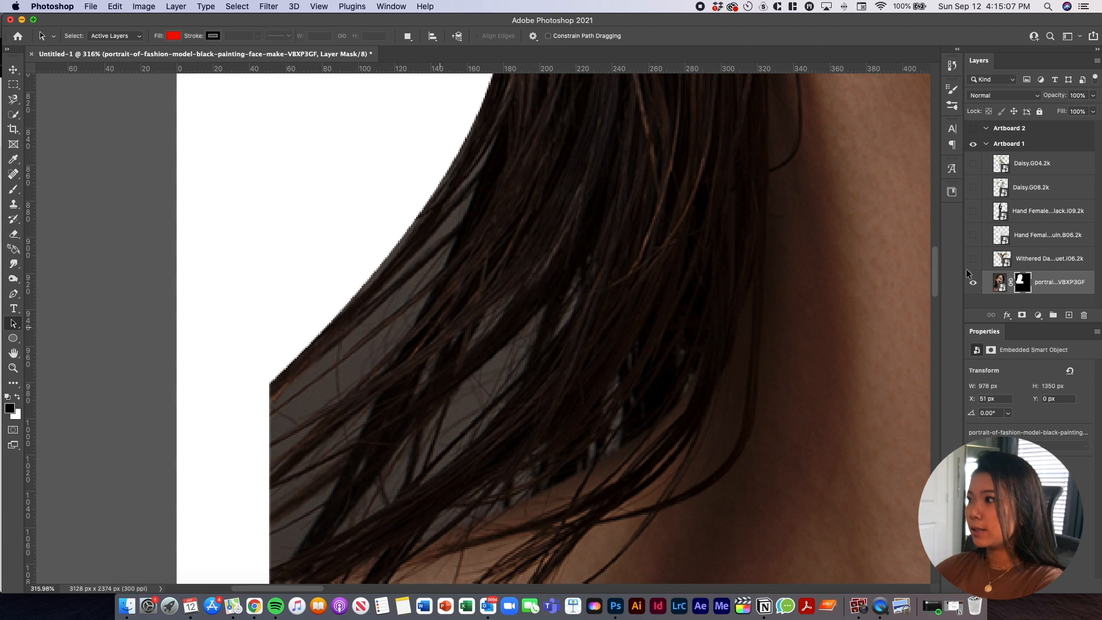
{"action": "left_click", "coordinate": [1022, 282]}
{"action": "key", "text": "w"}
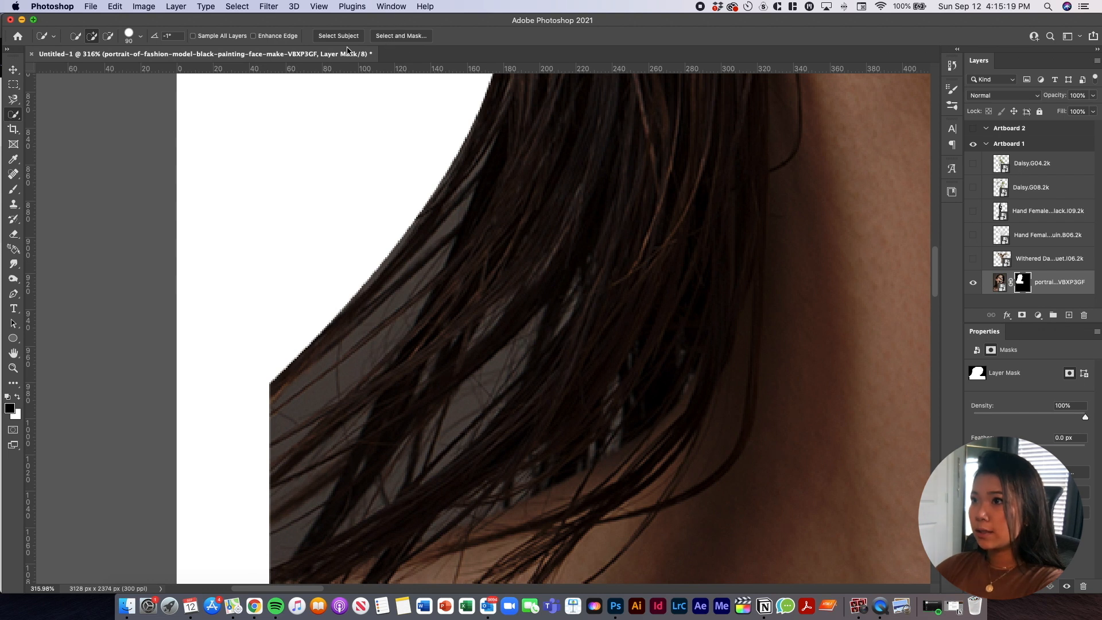
{"action": "left_click", "coordinate": [391, 37]}
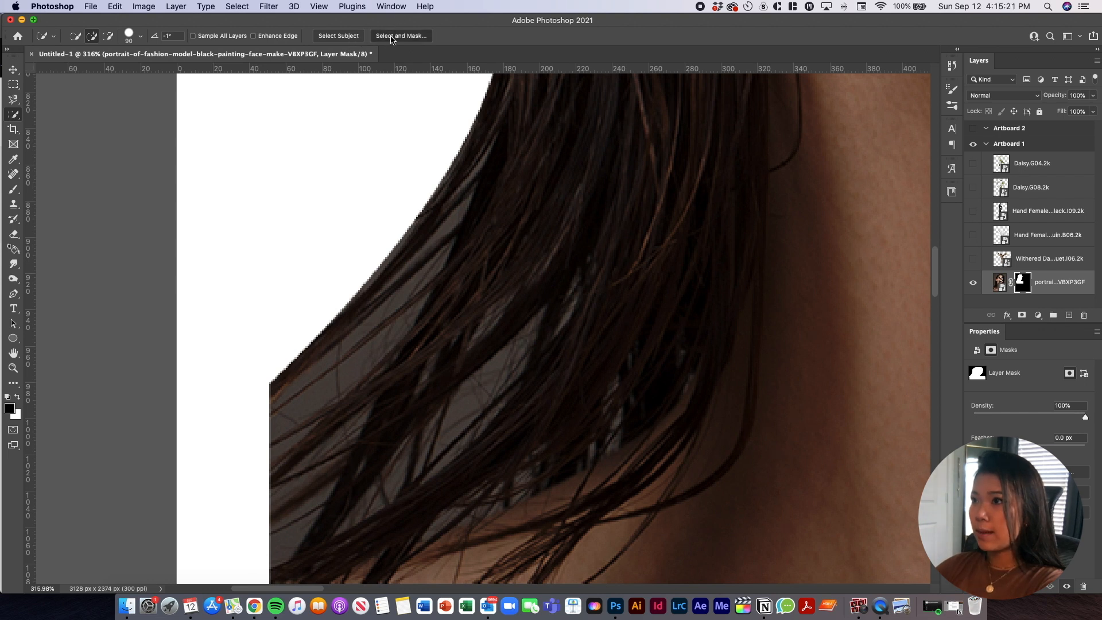
Compare the original mask with the refined one, and switch the preview to a 50% red overlay on the masked areas
{"action": "scroll", "coordinate": [502, 386], "scroll_direction": "down", "scroll_amount": 8}
{"action": "key", "text": "p"}
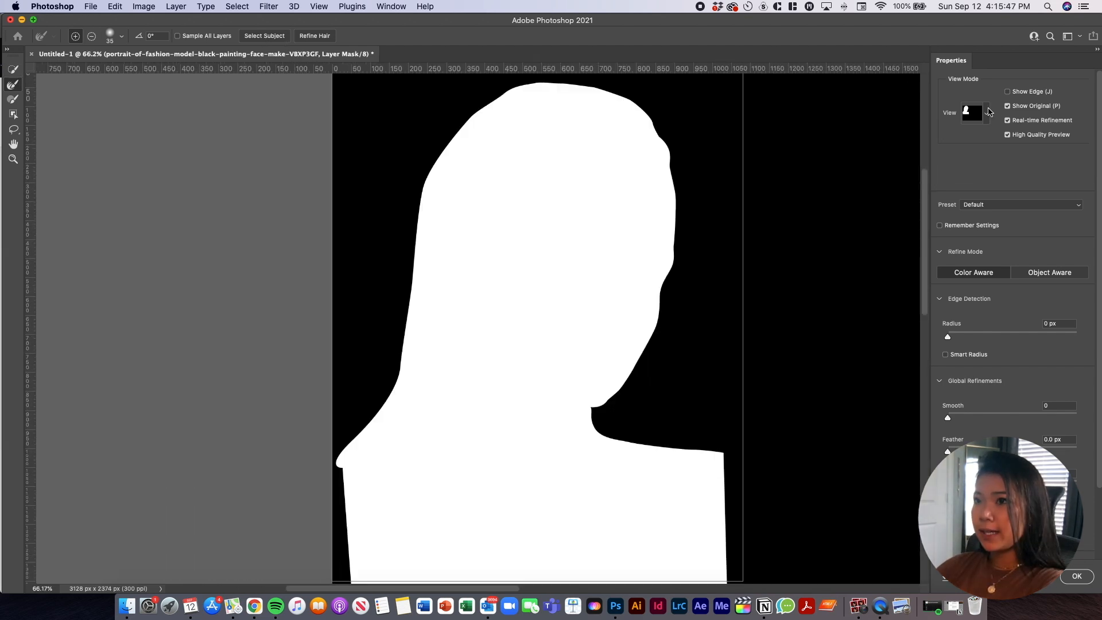
{"action": "left_click", "coordinate": [1008, 106]}
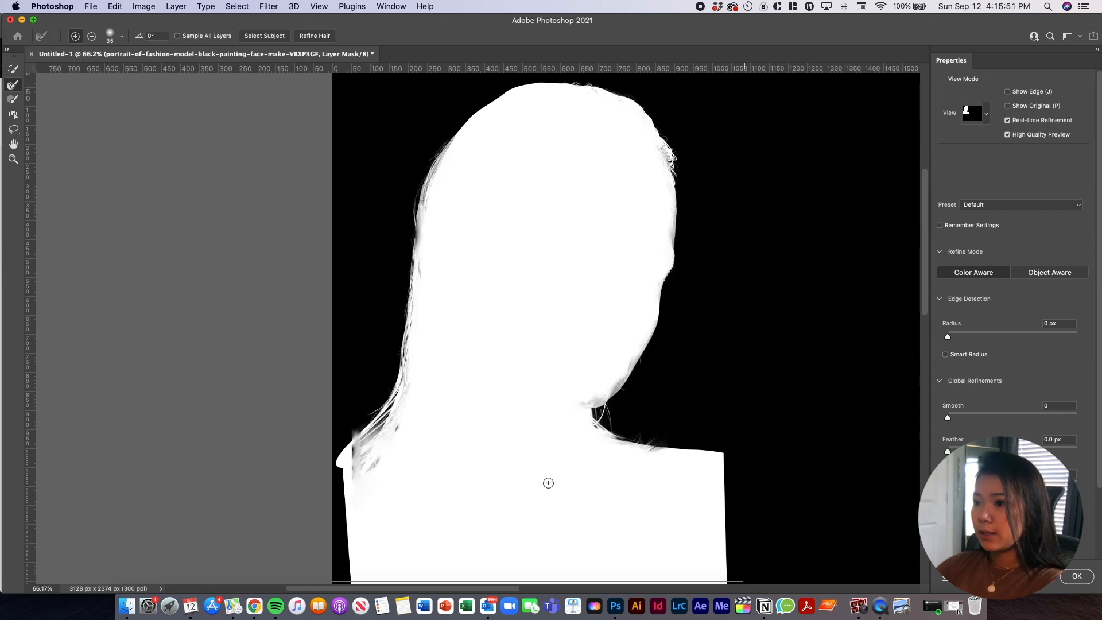
{"action": "left_click", "coordinate": [987, 117]}
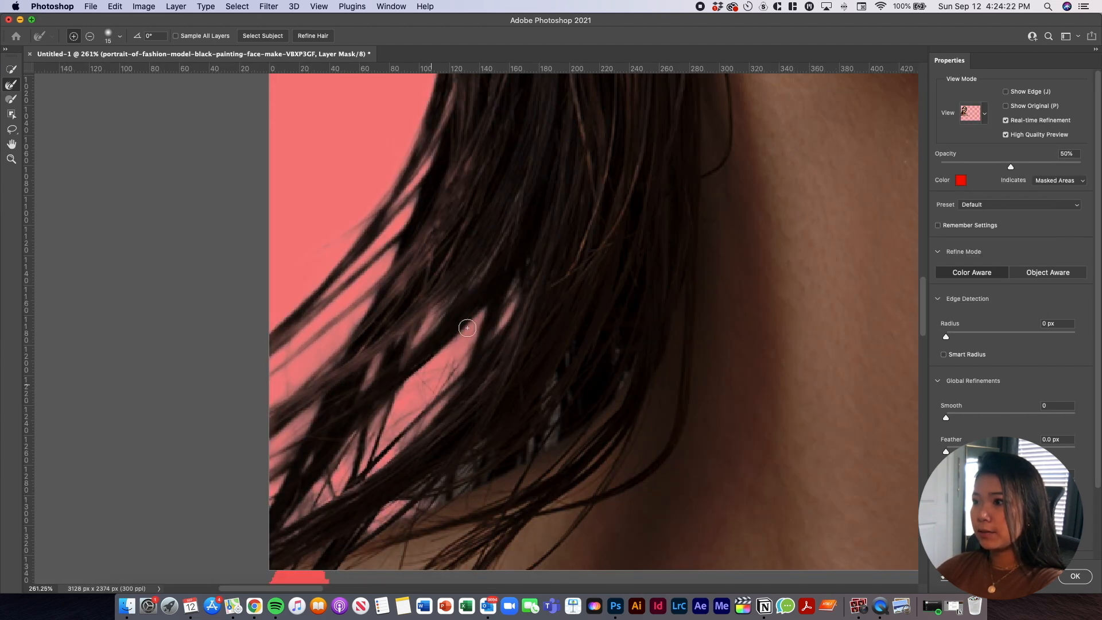
Brush over the gray background gaps between the hair strands above the shoulder with the Refine Edge brush
{"action": "left_click_drag", "start_coordinate": [422, 410], "coordinate": [350, 459]}
{"action": "left_click_drag", "start_coordinate": [304, 404], "coordinate": [279, 451]}
{"action": "left_click_drag", "start_coordinate": [469, 467], "coordinate": [459, 491]}
{"action": "left_click_drag", "start_coordinate": [543, 442], "coordinate": [546, 383]}
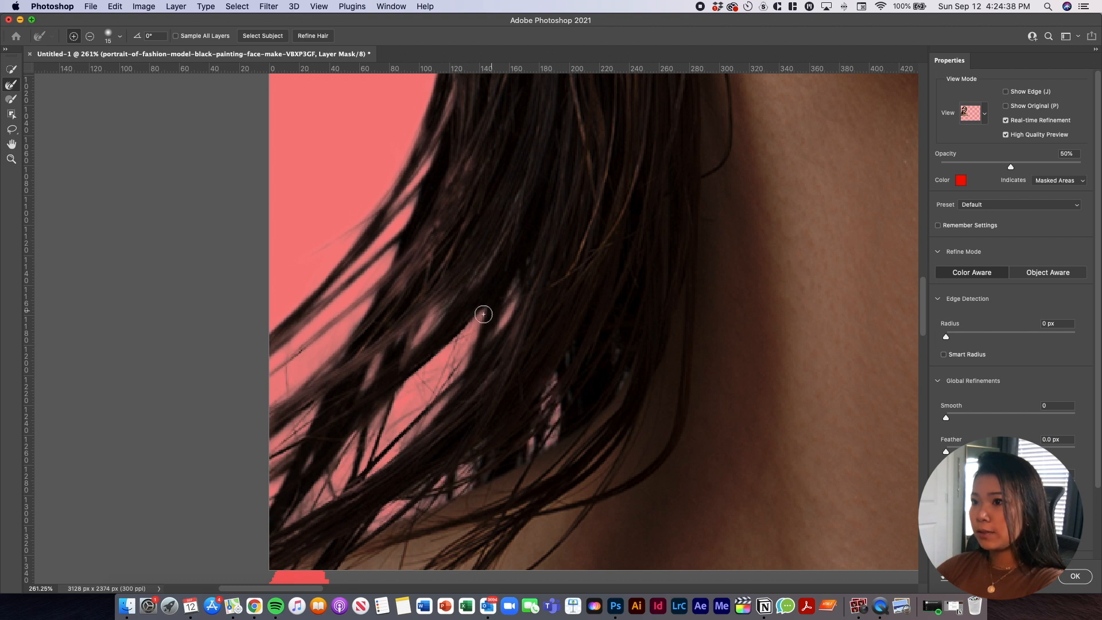
Examine the refined mask edges along the neck, chin, face and top of the head
{"action": "scroll", "coordinate": [402, 305], "scroll_direction": "down", "scroll_amount": 5}
{"action": "scroll", "coordinate": [429, 305], "scroll_direction": "right", "scroll_amount": 4}
{"action": "scroll", "coordinate": [428, 304], "scroll_direction": "up", "scroll_amount": 3}
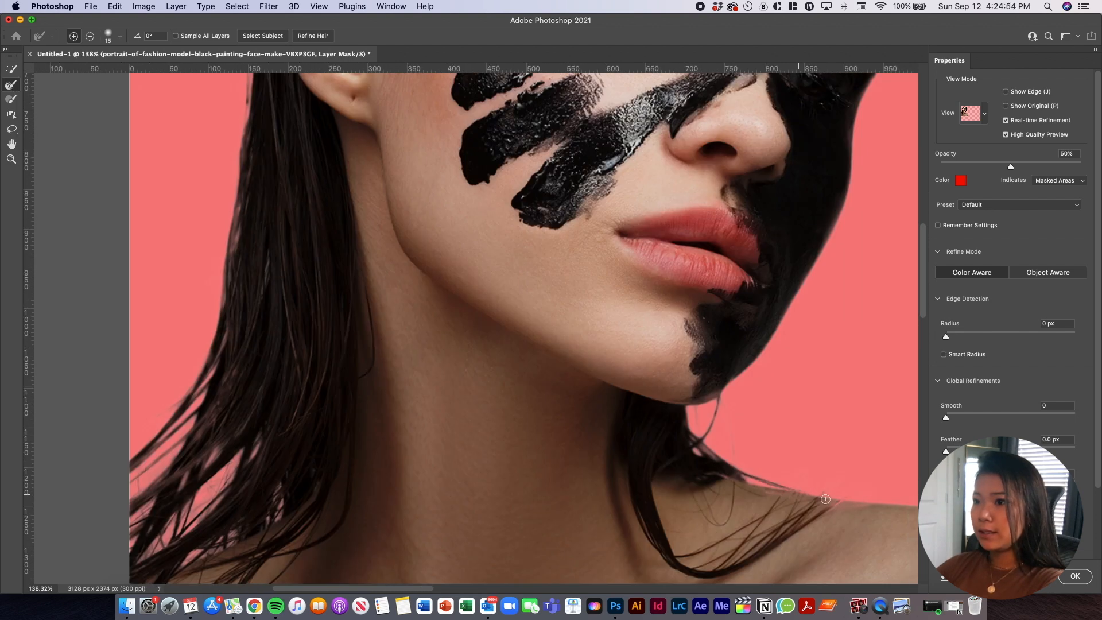
{"action": "scroll", "coordinate": [680, 296], "scroll_direction": "up", "scroll_amount": 10}
{"action": "scroll", "coordinate": [681, 296], "scroll_direction": "right", "scroll_amount": 3}
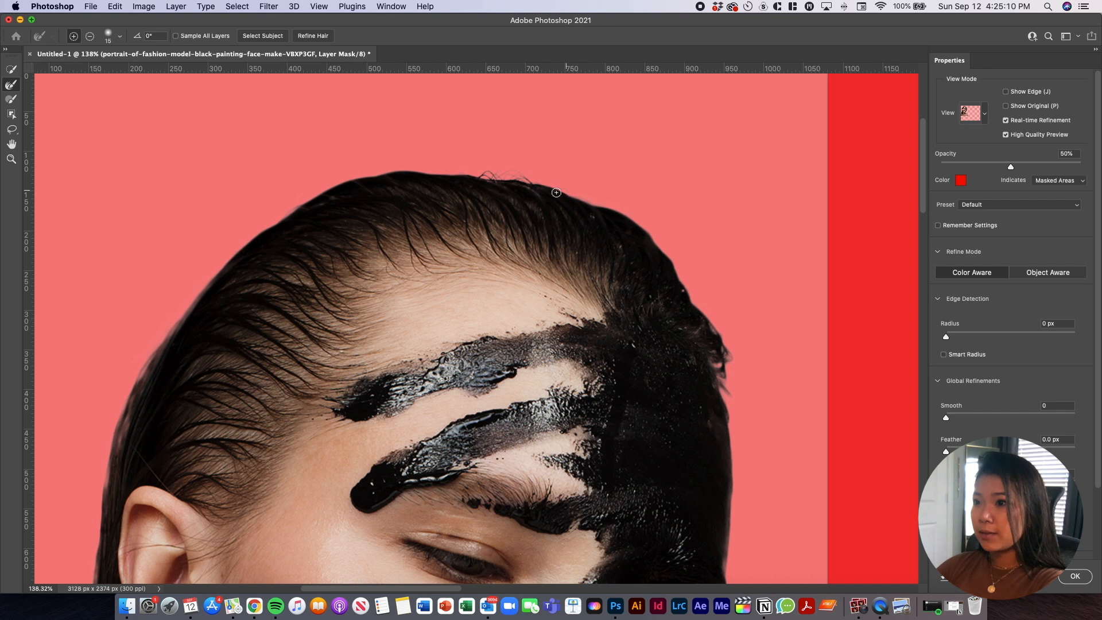
{"action": "scroll", "coordinate": [164, 426], "scroll_direction": "down", "scroll_amount": 4}
{"action": "scroll", "coordinate": [164, 426], "scroll_direction": "left", "scroll_amount": 2}
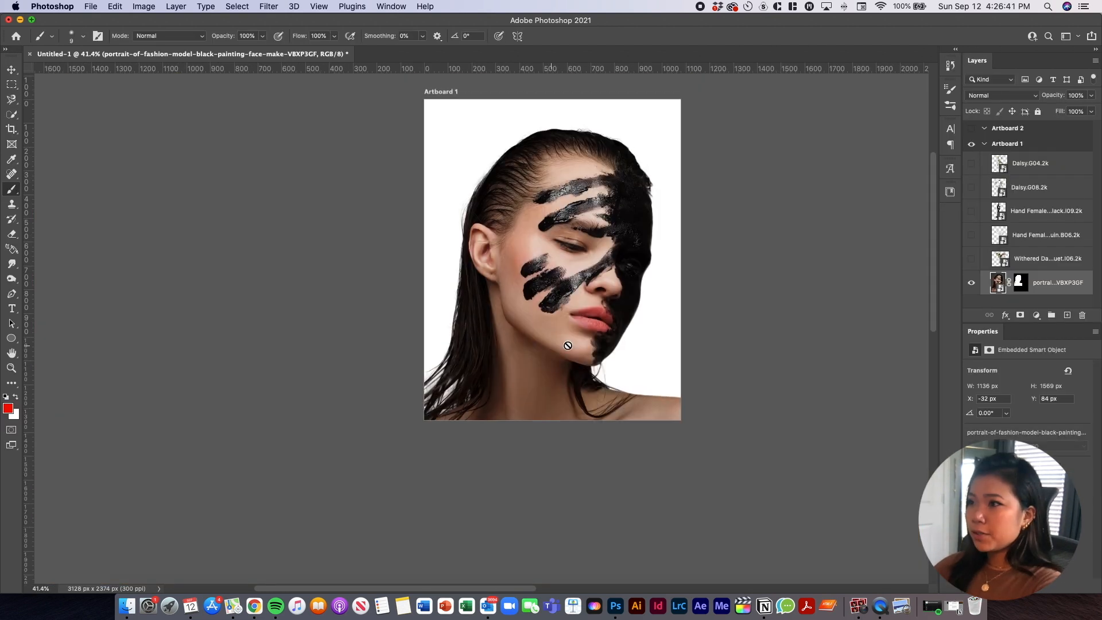
Duplicate the masked portrait layer
{"action": "scroll", "coordinate": [625, 265], "scroll_direction": "up", "scroll_amount": 3}
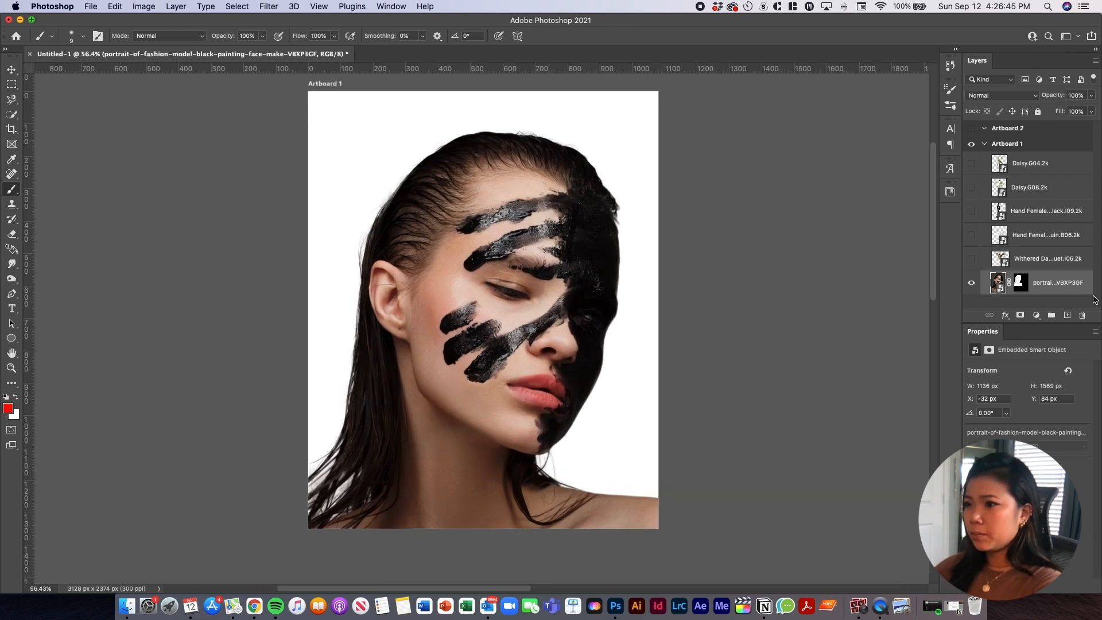
{"action": "right_click", "coordinate": [1051, 285]}
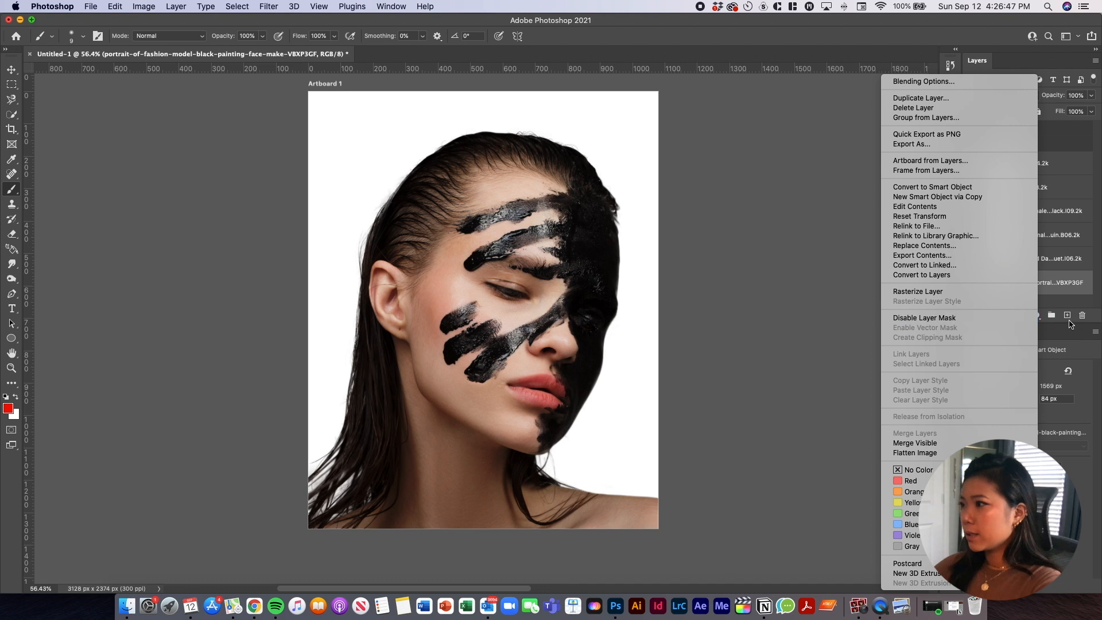
{"action": "left_click", "coordinate": [1064, 289]}
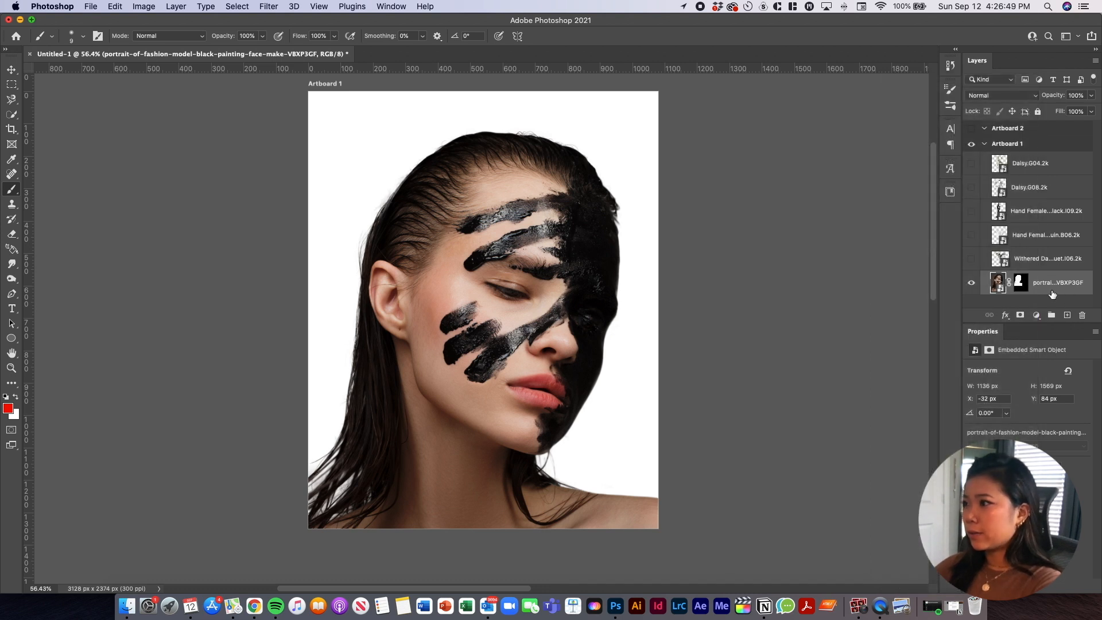
{"action": "key", "text": "super+j"}
Convert the duplicated portrait to a smart object and hide the original masked portrait layer
{"action": "right_click", "coordinate": [1051, 287]}
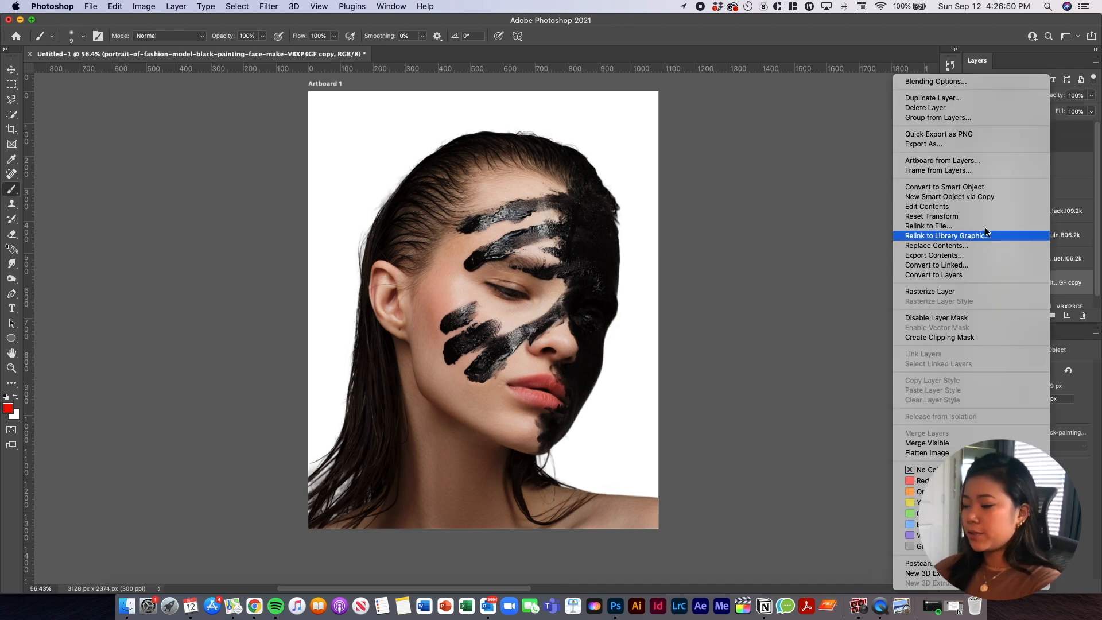
{"action": "left_click", "coordinate": [977, 188]}
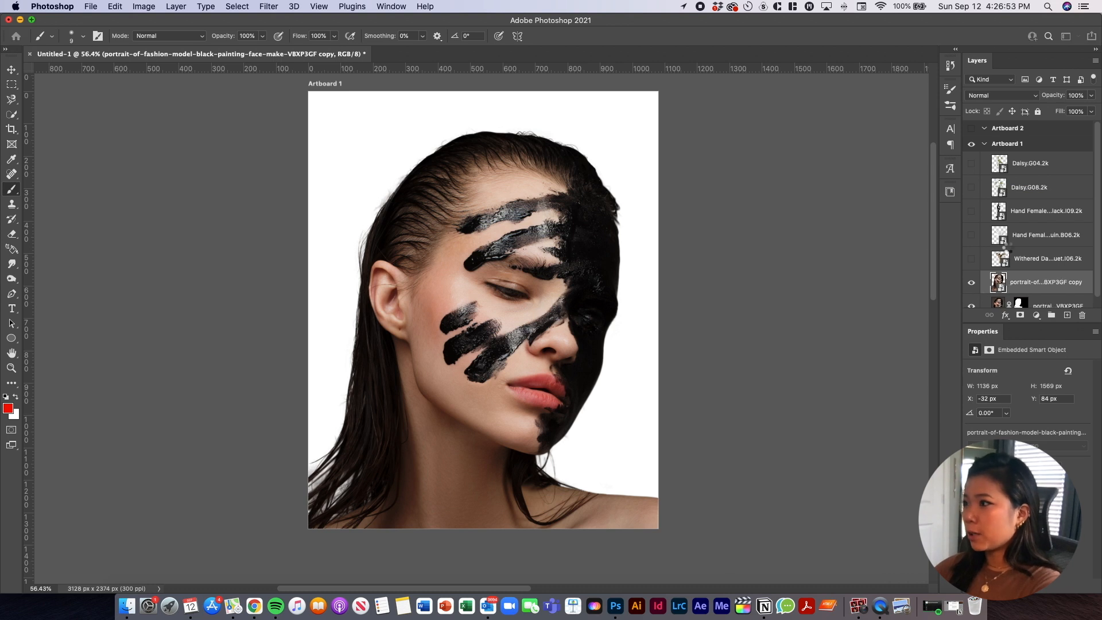
{"action": "left_click", "coordinate": [971, 296]}
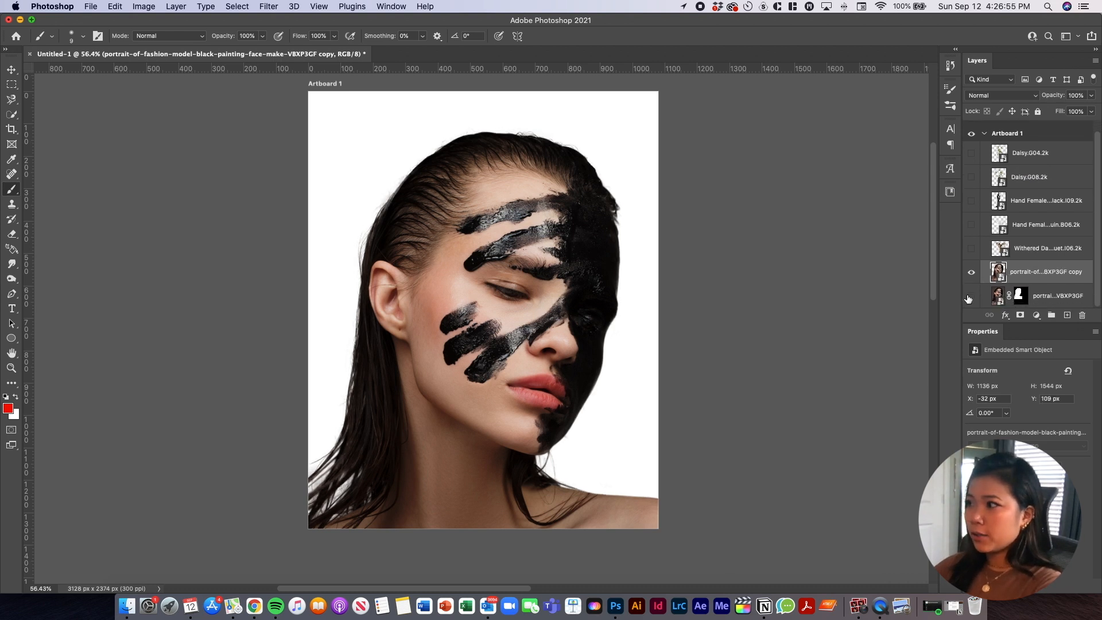
{"action": "scroll", "coordinate": [594, 405], "scroll_direction": "up", "scroll_amount": 3}
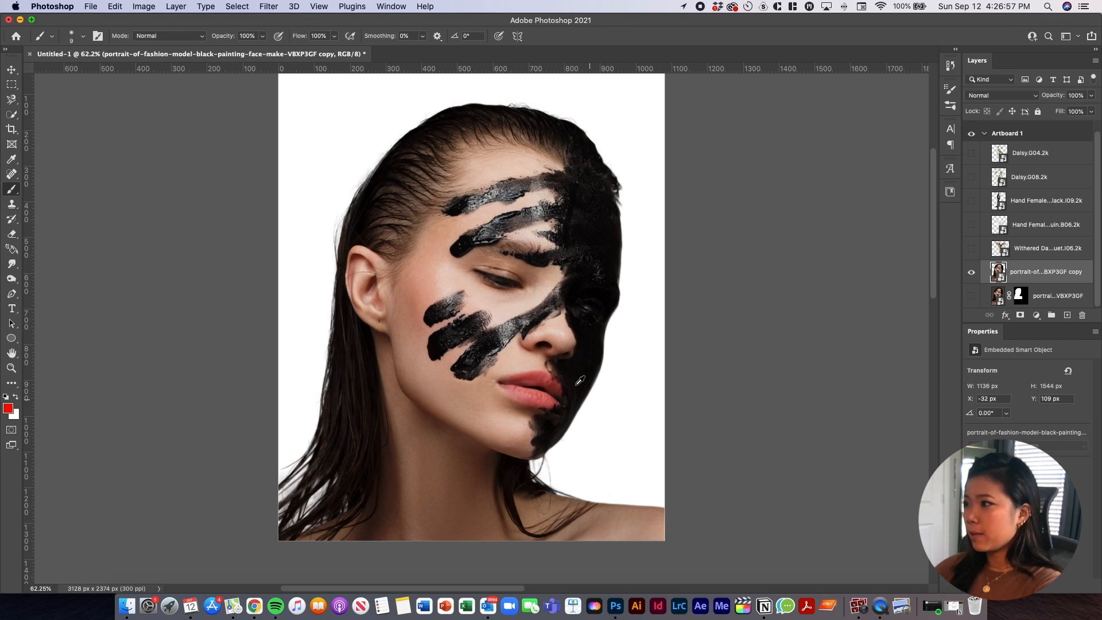
{"action": "scroll", "coordinate": [318, 233], "scroll_direction": "up", "scroll_amount": 1}
{"action": "scroll", "coordinate": [322, 230], "scroll_direction": "up", "scroll_amount": 1}
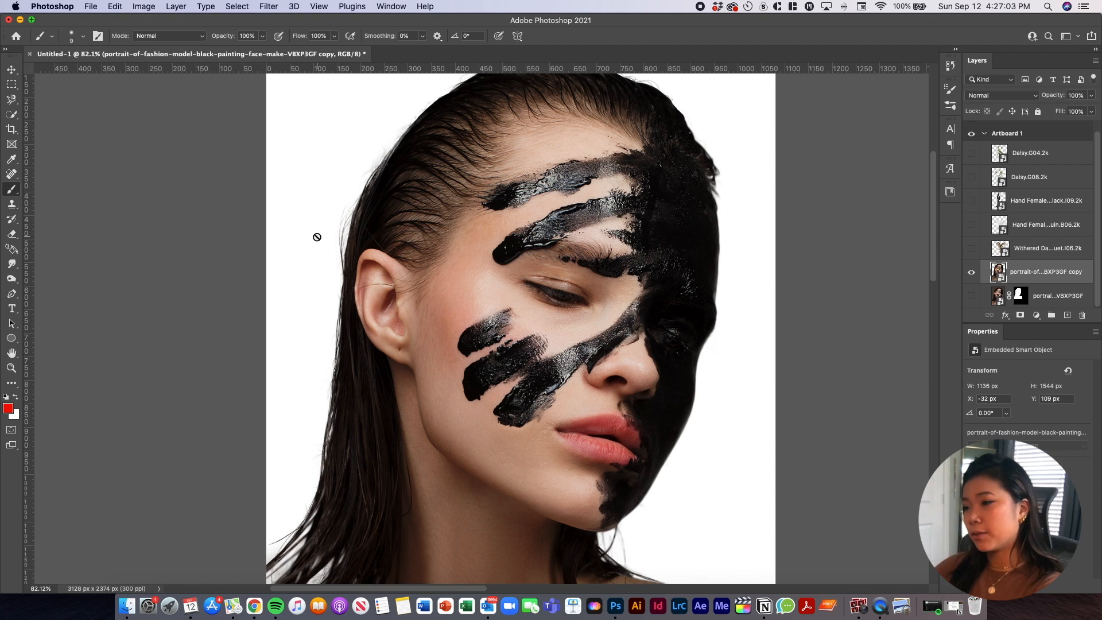
Start a Pen path just outside the hair edge above the ear
{"action": "key", "text": "p"}
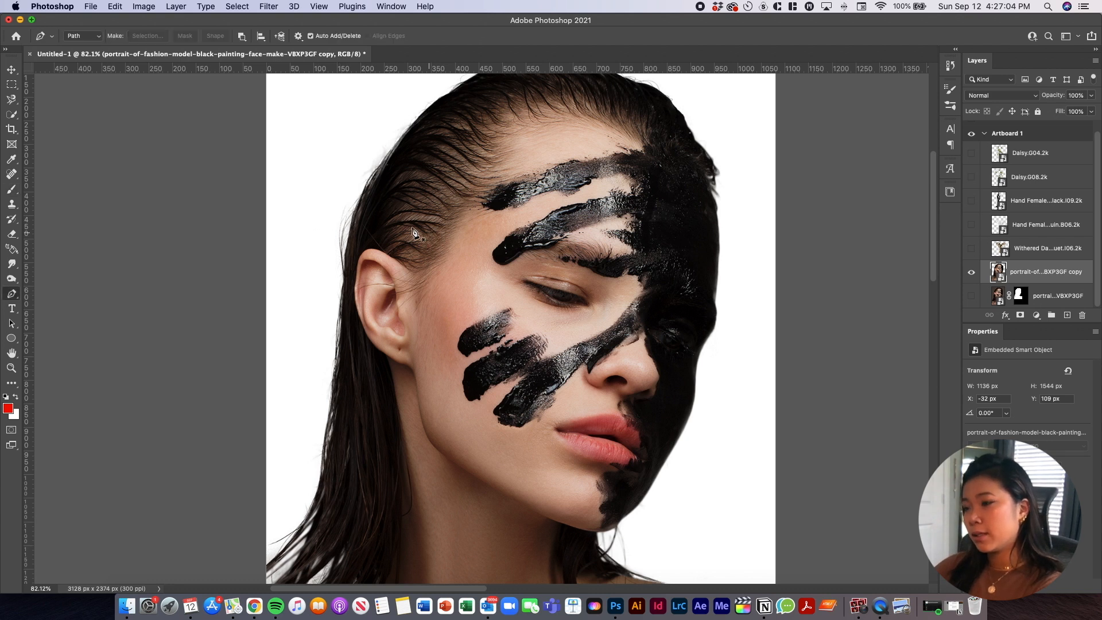
{"action": "left_click", "coordinate": [355, 189]}
{"action": "left_click_drag", "start_coordinate": [554, 317], "coordinate": [667, 348]}
{"action": "left_click", "coordinate": [686, 366]}
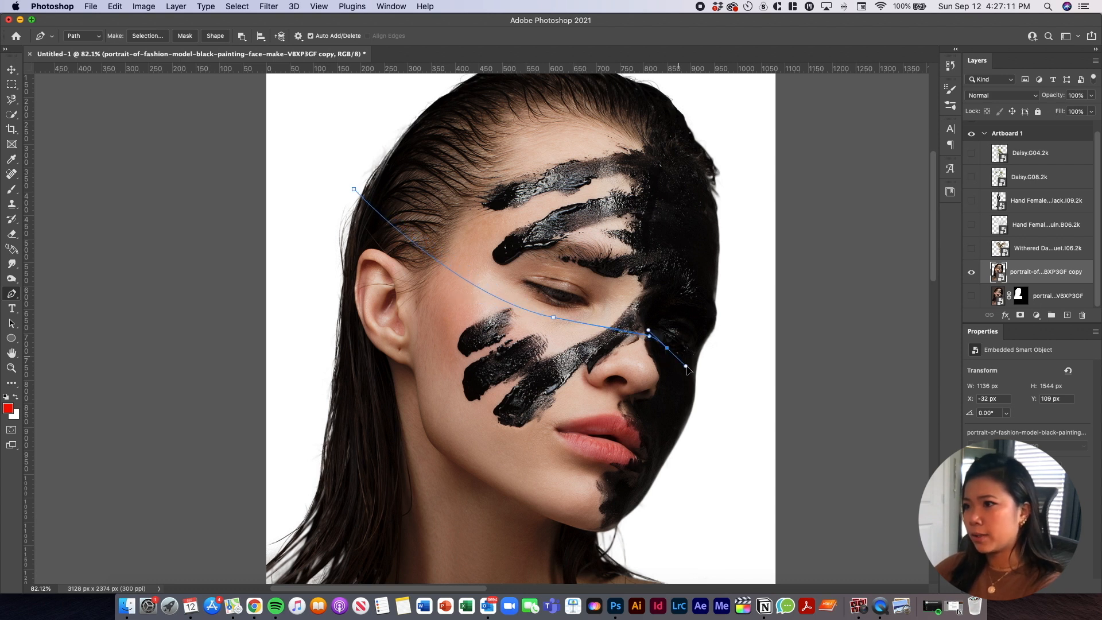
{"action": "key", "text": "super+z"}
{"action": "key", "text": "super+z"}
{"action": "key", "text": "super+z"}
{"action": "key", "text": "super+z"}
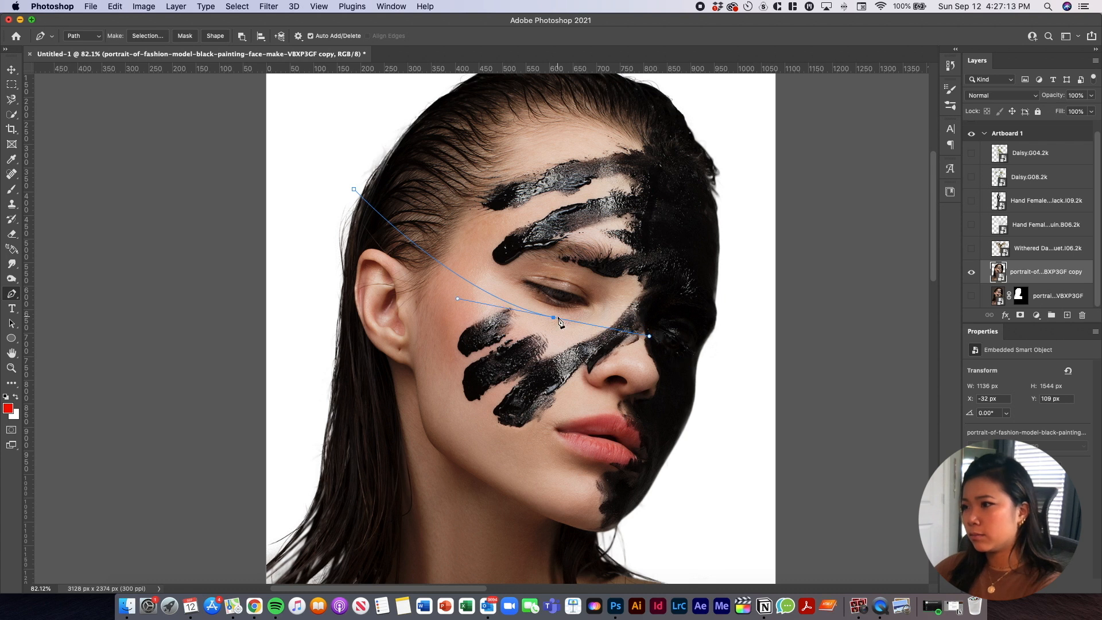
Continue the path in a curve across the cheek and nose bridge, past the face, and back around the top of the head
{"action": "left_click_drag", "start_coordinate": [551, 316], "coordinate": [659, 350]}
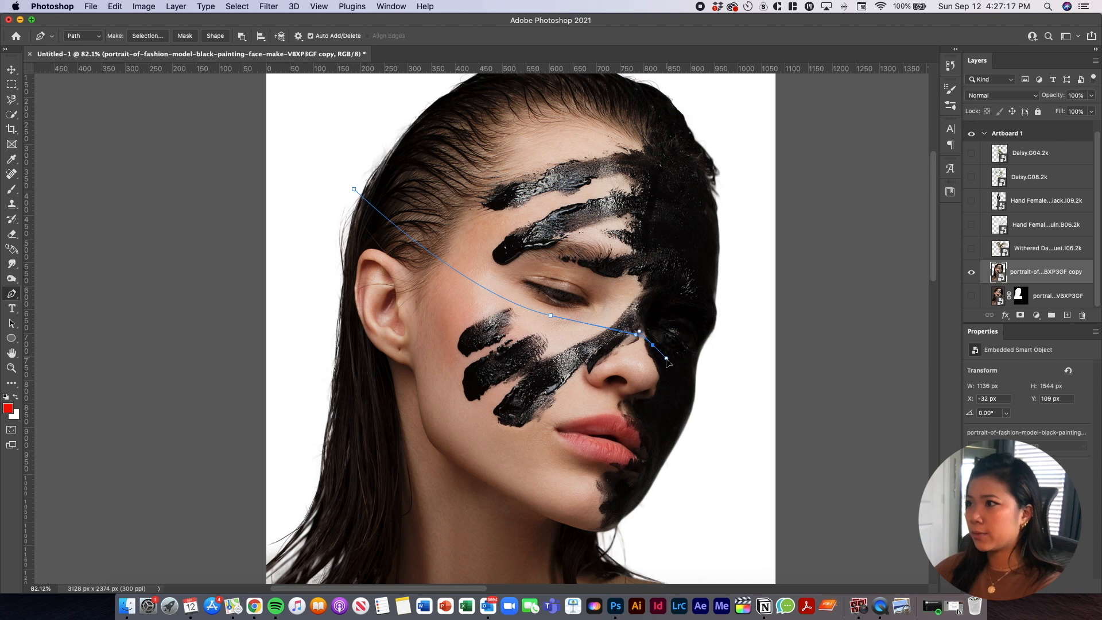
{"action": "left_click_drag", "start_coordinate": [738, 374], "coordinate": [765, 370]}
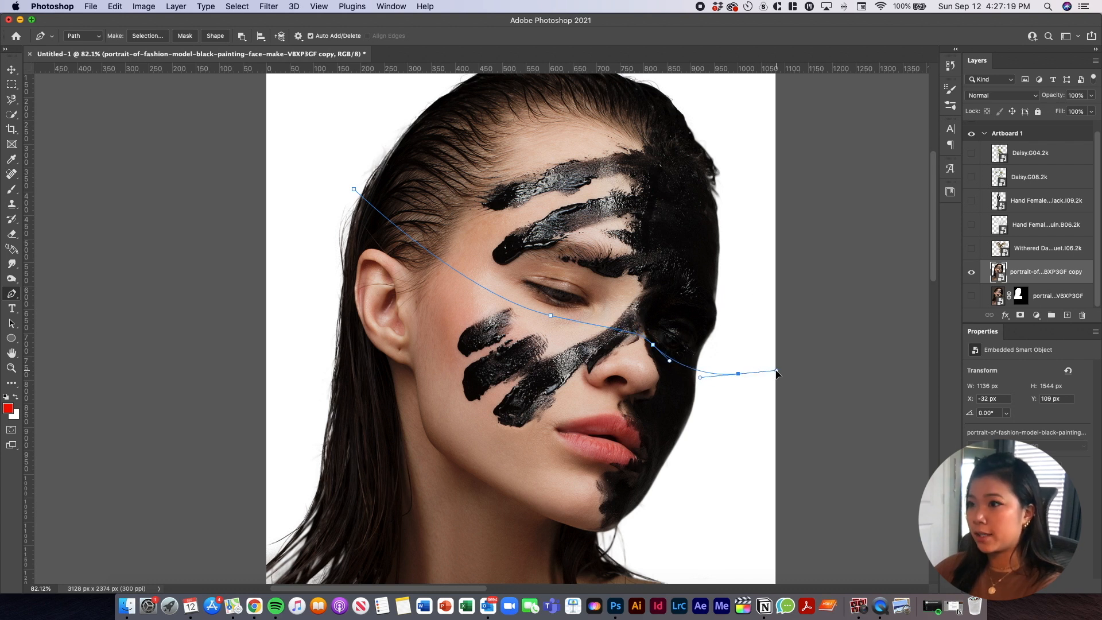
{"action": "scroll", "coordinate": [743, 179], "scroll_direction": "up", "scroll_amount": 3}
{"action": "left_click_drag", "start_coordinate": [737, 140], "coordinate": [461, 108]}
{"action": "left_click", "coordinate": [343, 235]}
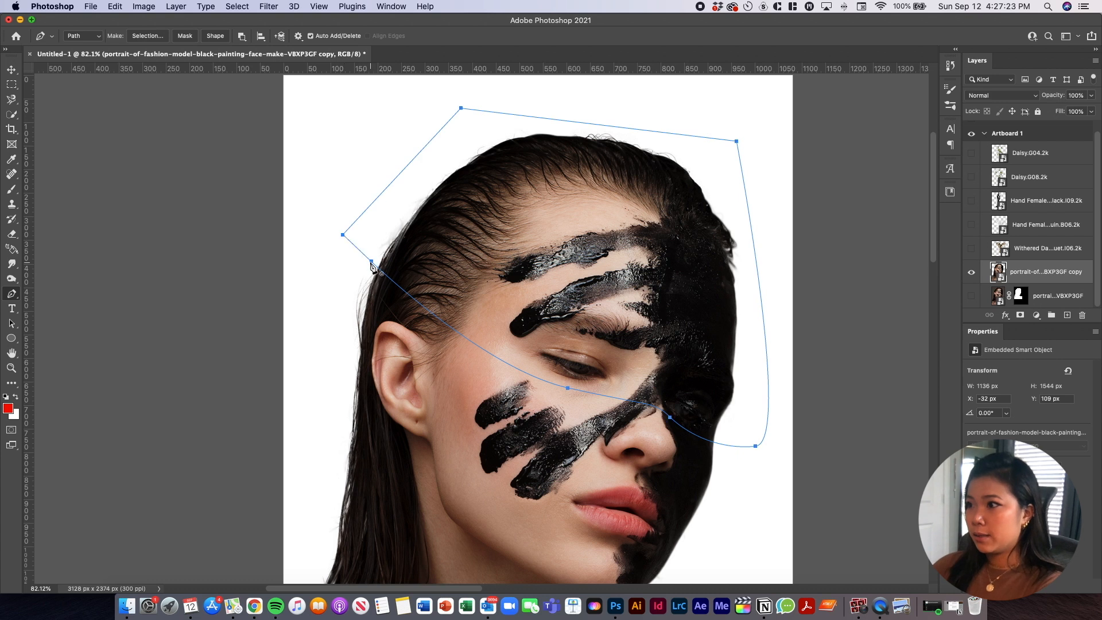
Convert the path to a selection with feather radius 0 and mask the enclosed upper head out of the portrait copy
{"action": "left_click", "coordinate": [147, 35]}
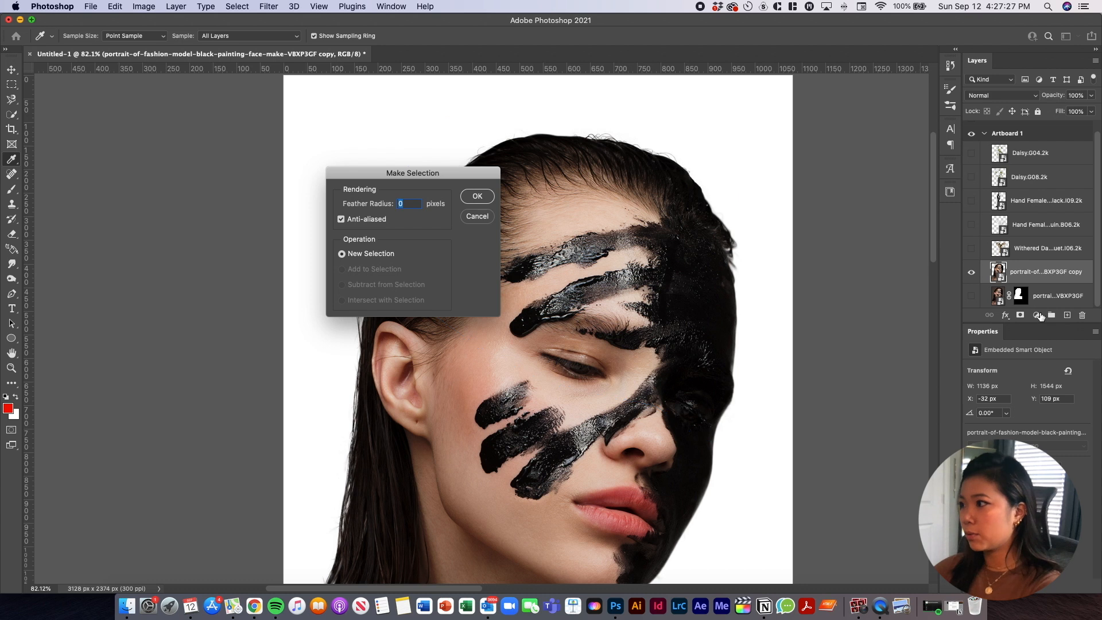
{"action": "key", "text": "Return"}
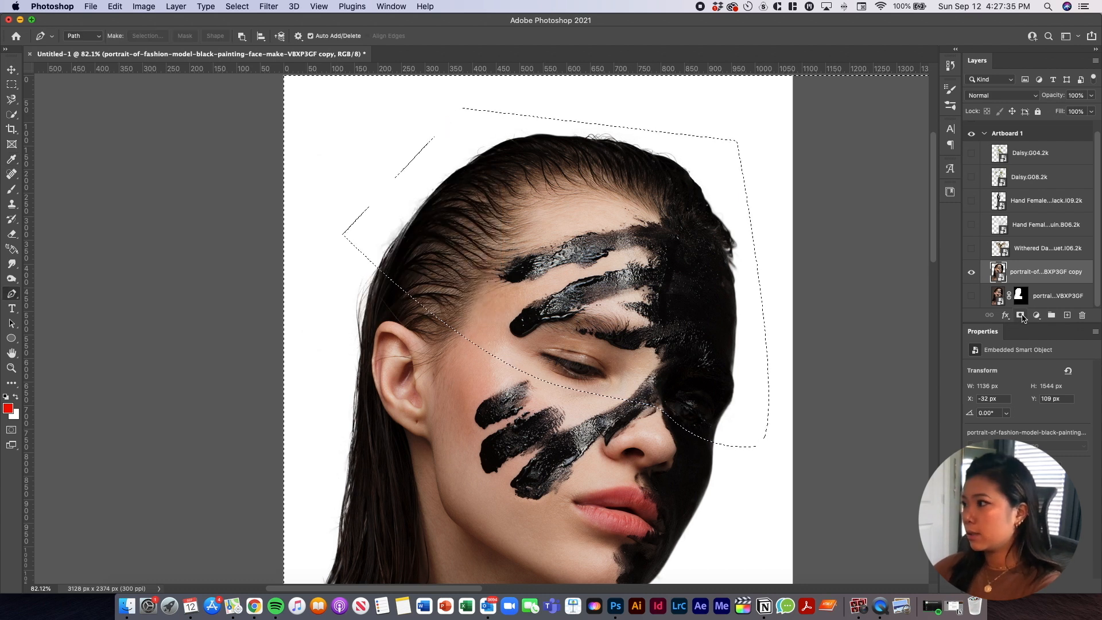
{"action": "left_click", "coordinate": [1021, 316]}
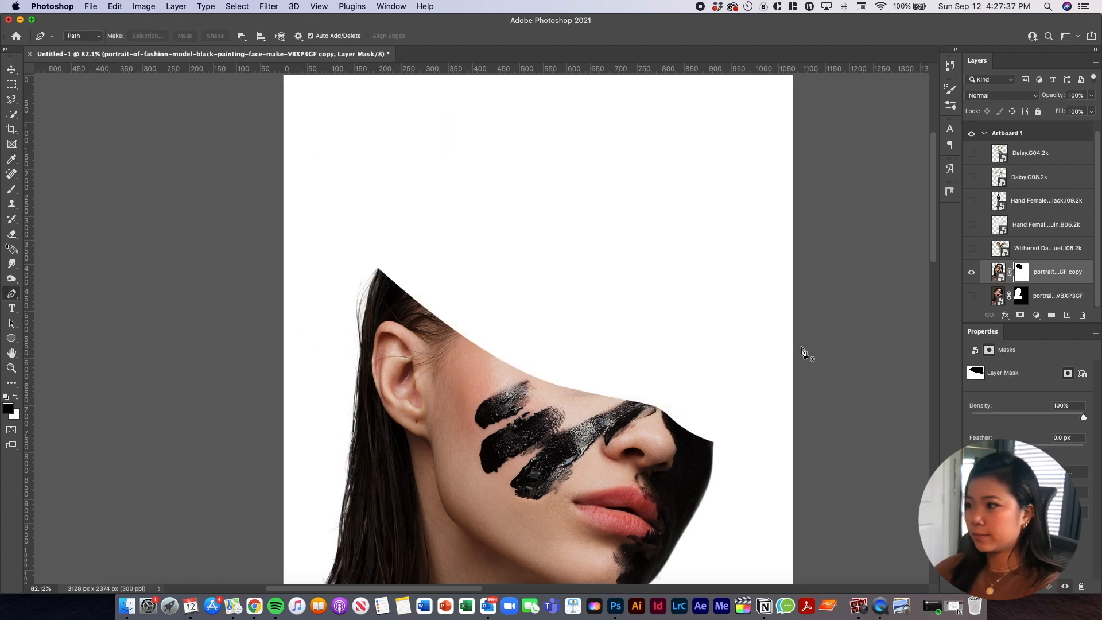
Add a new layer and draw a closed, curved Pen shape between the two end points of the cut edge
{"action": "scroll", "coordinate": [750, 362], "scroll_direction": "down", "scroll_amount": 3}
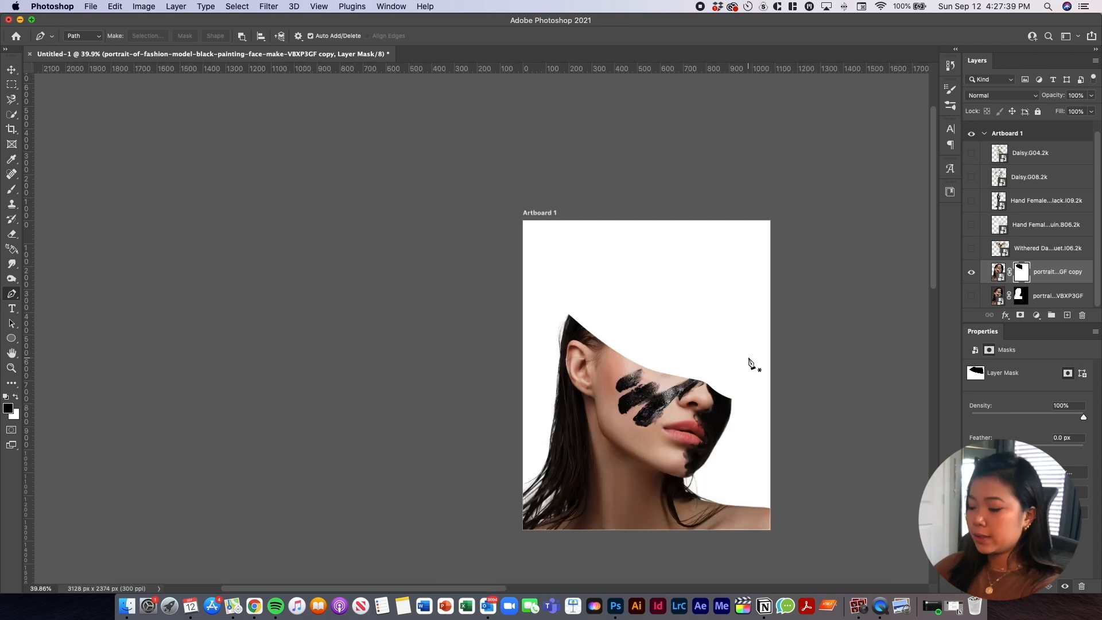
{"action": "scroll", "coordinate": [750, 362], "scroll_direction": "up", "scroll_amount": 4}
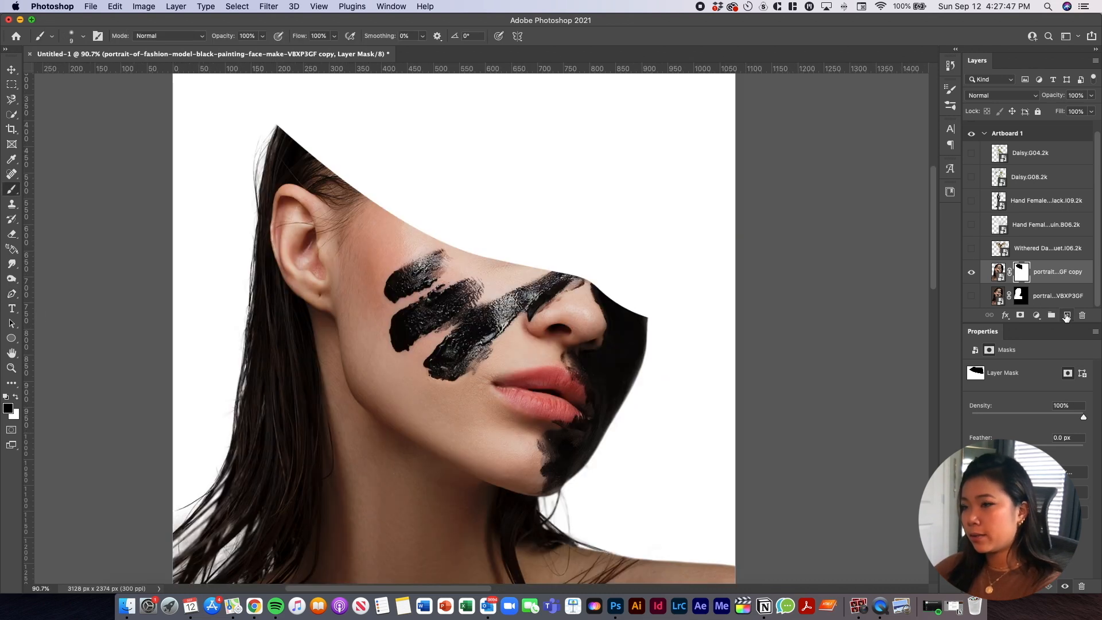
{"action": "left_click", "coordinate": [1055, 313]}
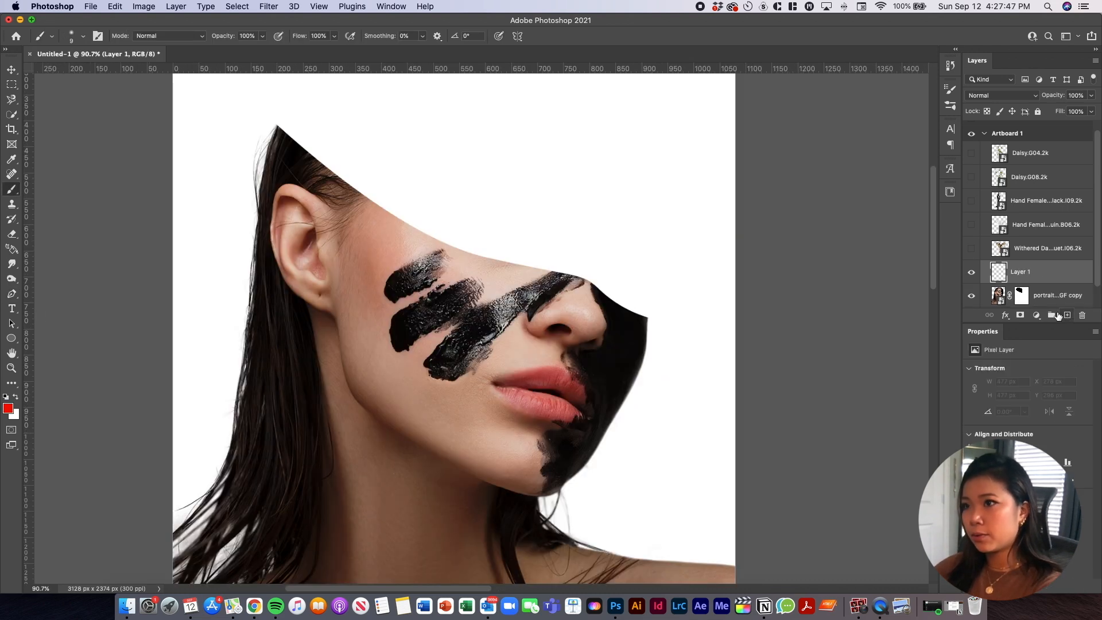
{"action": "key", "text": "p"}
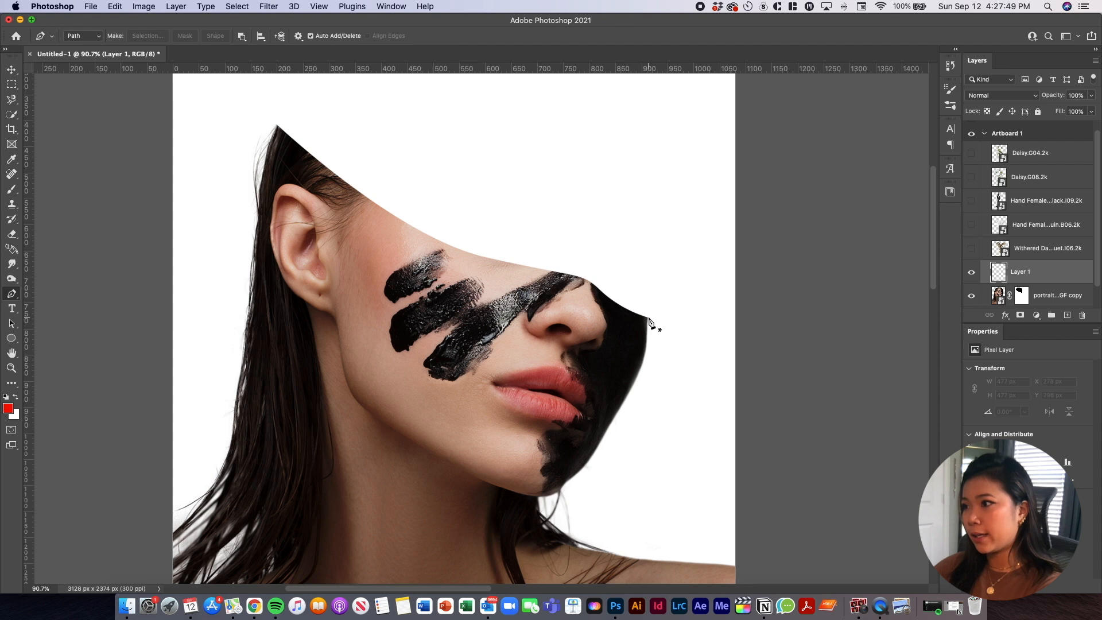
{"action": "left_click", "coordinate": [277, 124]}
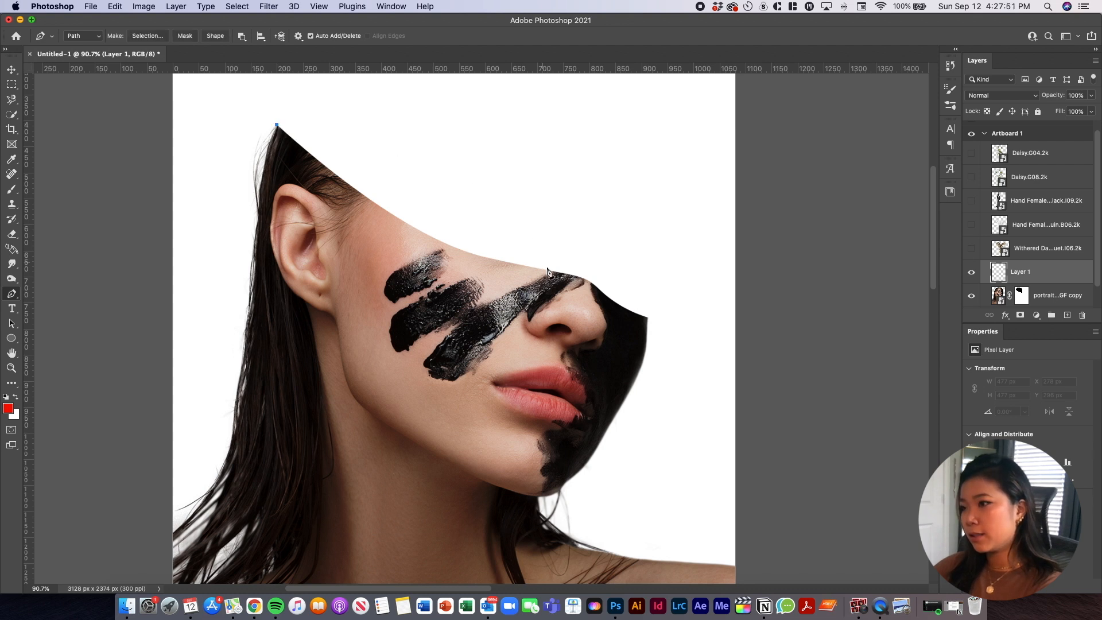
{"action": "left_click_drag", "start_coordinate": [648, 317], "coordinate": [653, 337]}
{"action": "key", "text": "super+z"}
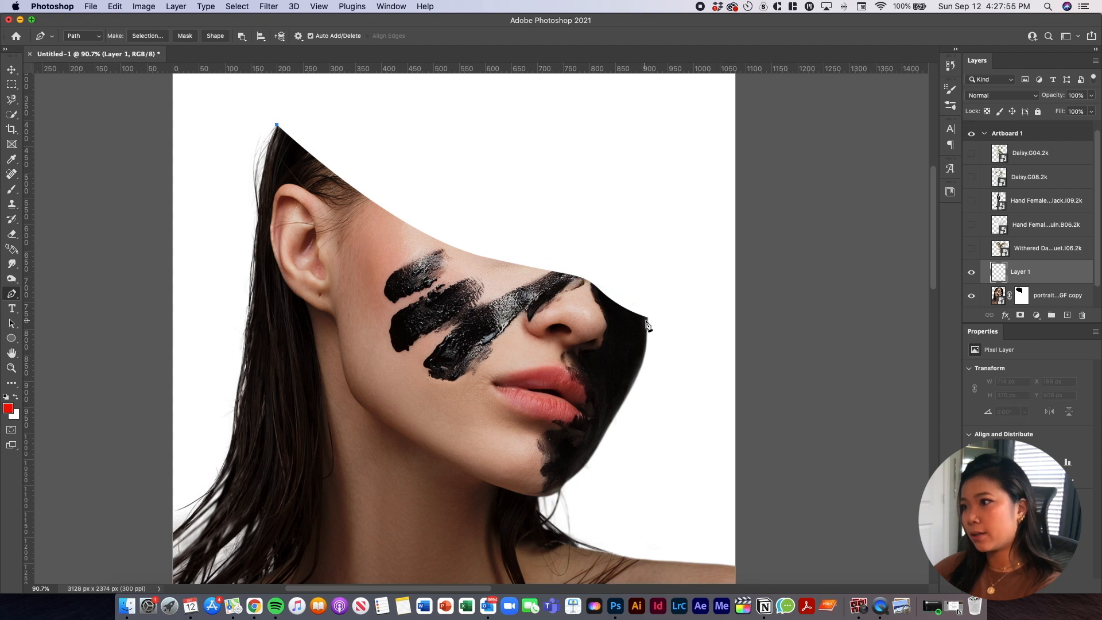
{"action": "left_click_drag", "start_coordinate": [648, 317], "coordinate": [709, 379]}
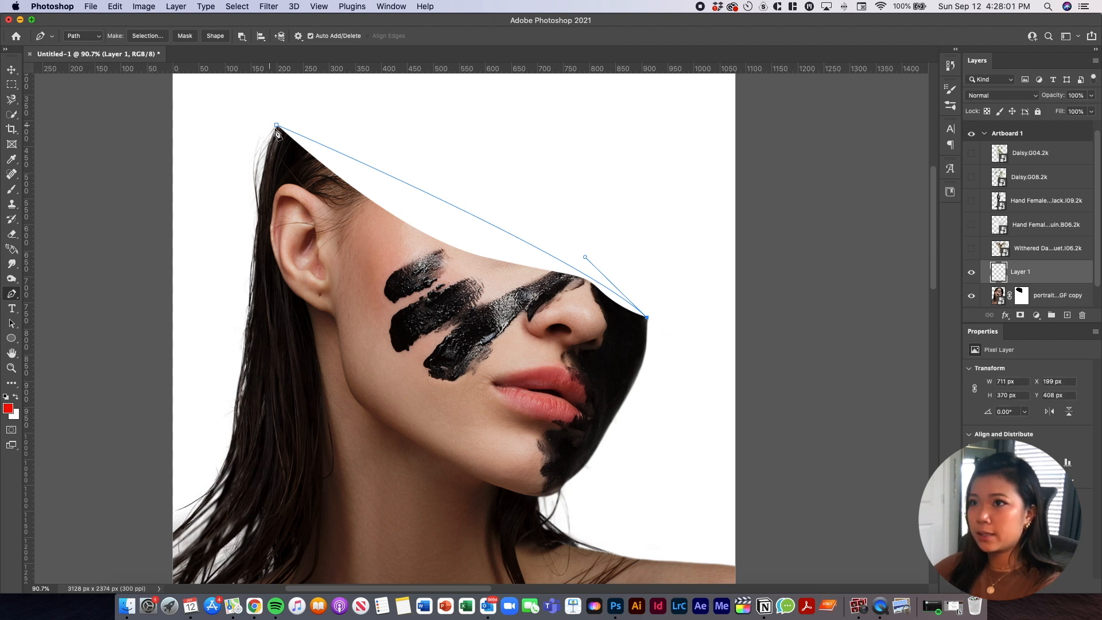
{"action": "left_click_drag", "start_coordinate": [278, 126], "coordinate": [185, 58]}
Convert the closed shape path to a new anti-aliased selection with feather radius 0
{"action": "left_click", "coordinate": [148, 36]}
{"action": "left_click", "coordinate": [476, 199]}
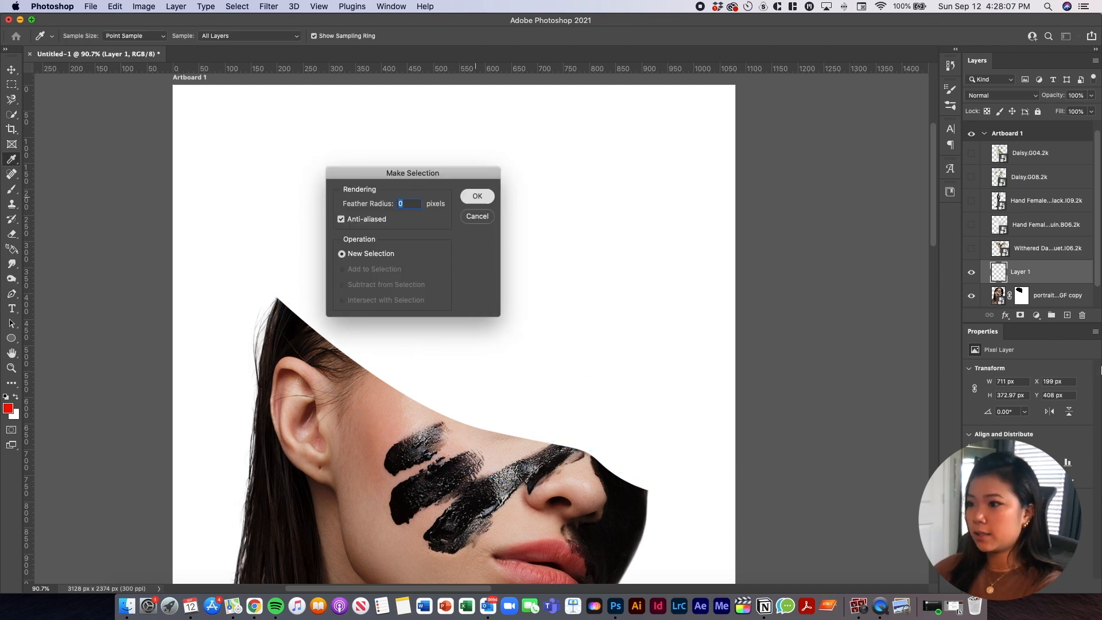
{"action": "key", "text": "Return"}
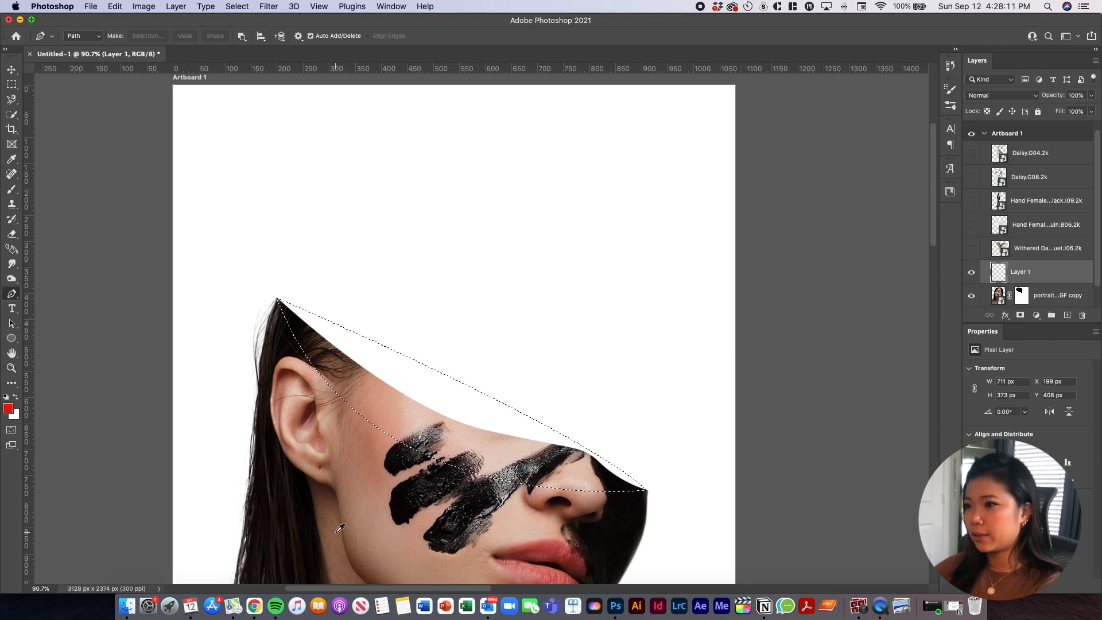
Place Layer 1 beneath the portrait copy and paint the selected area with a skin tone sampled near the temple, using a 175 px brush
{"action": "key", "text": "i"}
{"action": "left_click", "coordinate": [473, 434]}
{"action": "left_click_drag", "start_coordinate": [473, 434], "coordinate": [357, 389]}
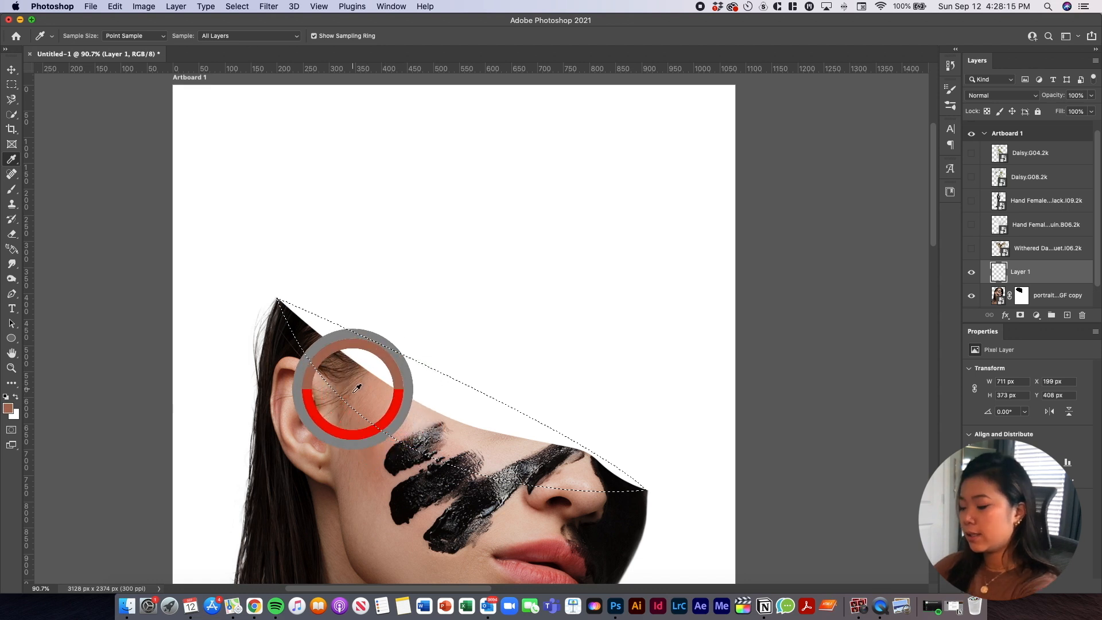
{"action": "key", "text": "b"}
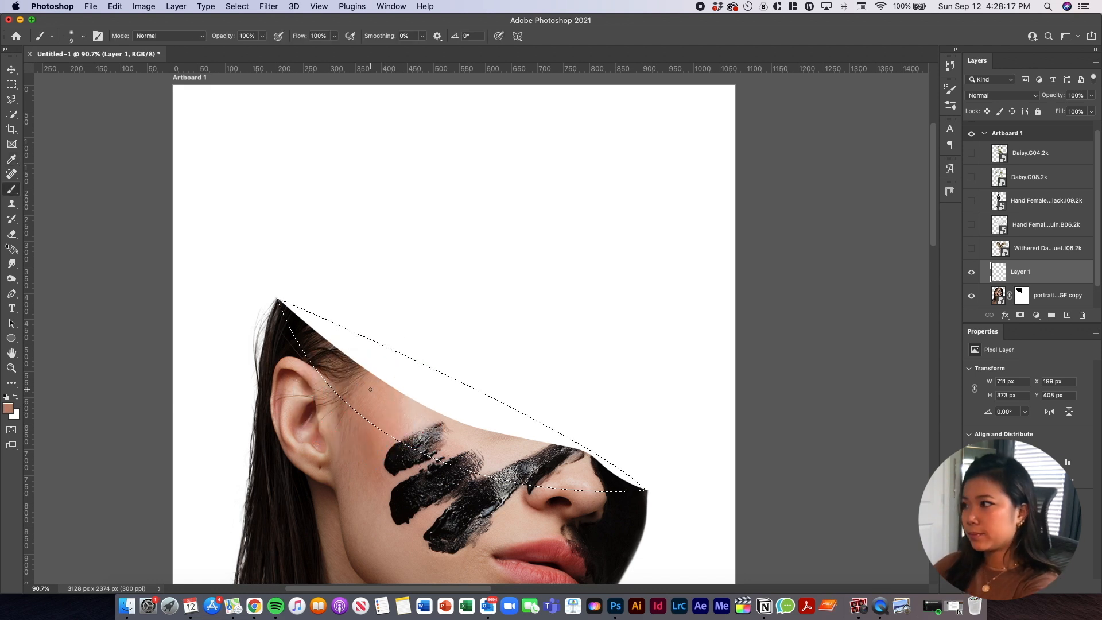
{"action": "key", "text": "bracketright"}
{"action": "key", "text": "bracketright"}
{"action": "key", "text": "bracketright"}
{"action": "key", "text": "bracketright"}
{"action": "key", "text": "bracketright"}
{"action": "key", "text": "bracketright"}
{"action": "key", "text": "bracketright"}
{"action": "key", "text": "bracketright"}
{"action": "key", "text": "bracketright"}
{"action": "key", "text": "bracketright"}
{"action": "key", "text": "bracketright"}
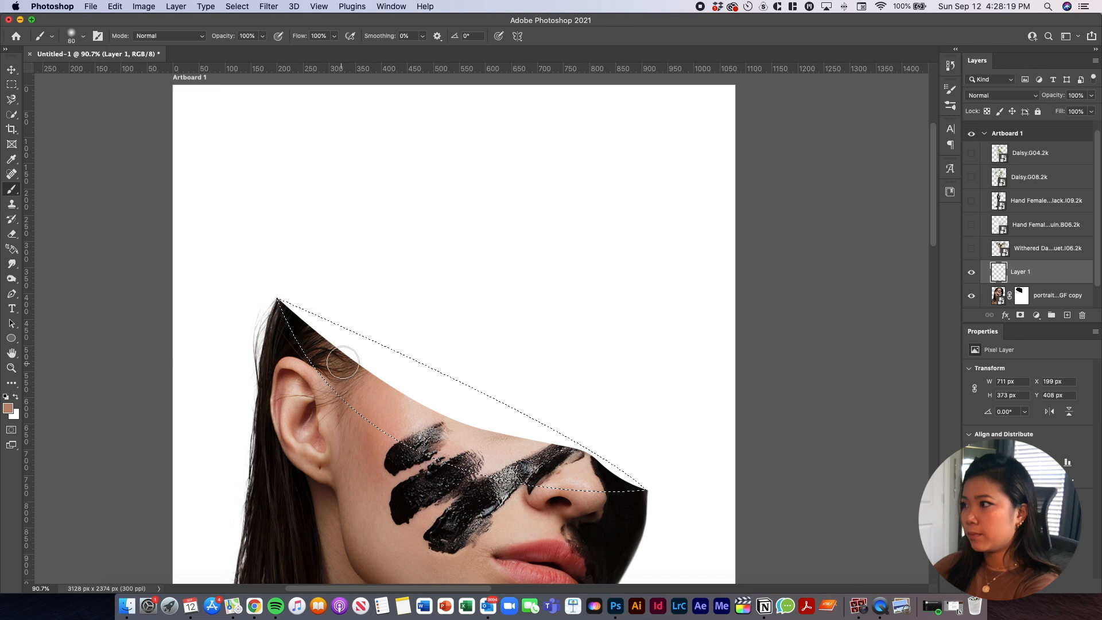
{"action": "scroll", "coordinate": [1025, 273], "scroll_direction": "down", "scroll_amount": 2}
{"action": "left_click_drag", "start_coordinate": [1025, 260], "coordinate": [1028, 288]}
{"action": "left_click_drag", "start_coordinate": [298, 329], "coordinate": [689, 492]}
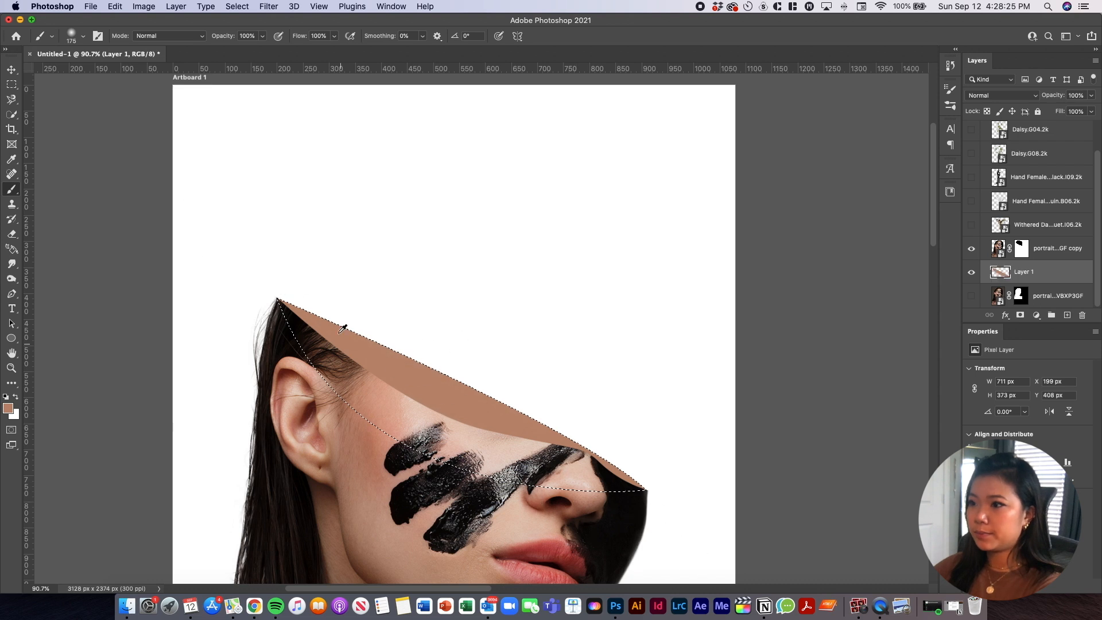
Shade the ends and outer edge of the skin-toned shape with a darker brown sampled from the neck, using a 300 px brush
{"action": "scroll", "coordinate": [445, 404], "scroll_direction": "down", "scroll_amount": 1}
{"action": "scroll", "coordinate": [507, 428], "scroll_direction": "down", "scroll_amount": 5}
{"action": "scroll", "coordinate": [505, 426], "scroll_direction": "up", "scroll_amount": 8}
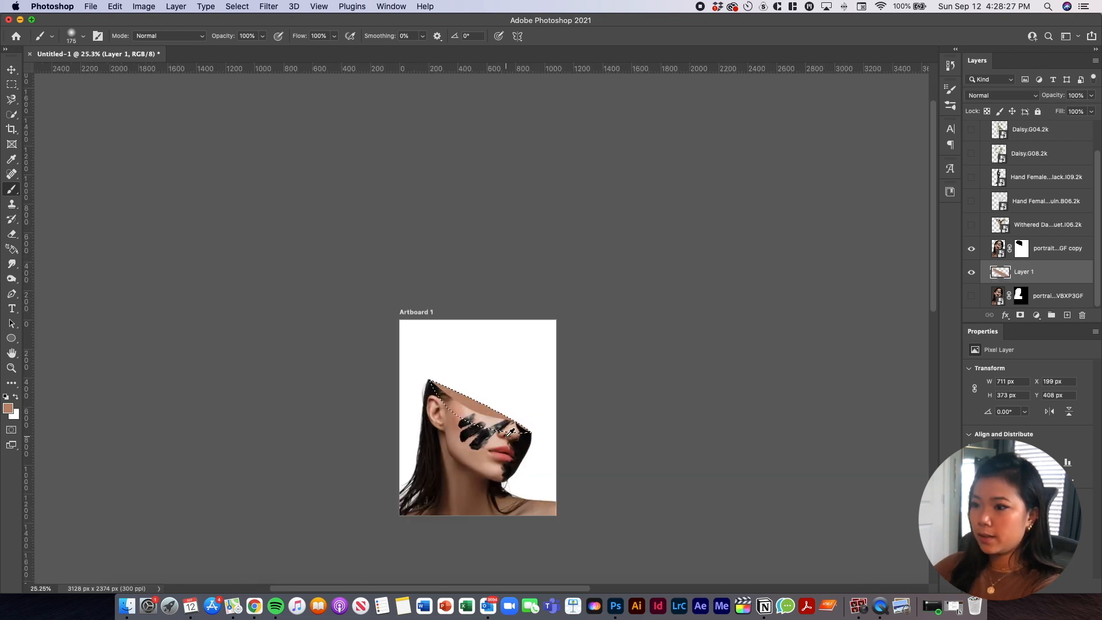
{"action": "scroll", "coordinate": [503, 425], "scroll_direction": "down", "scroll_amount": 4}
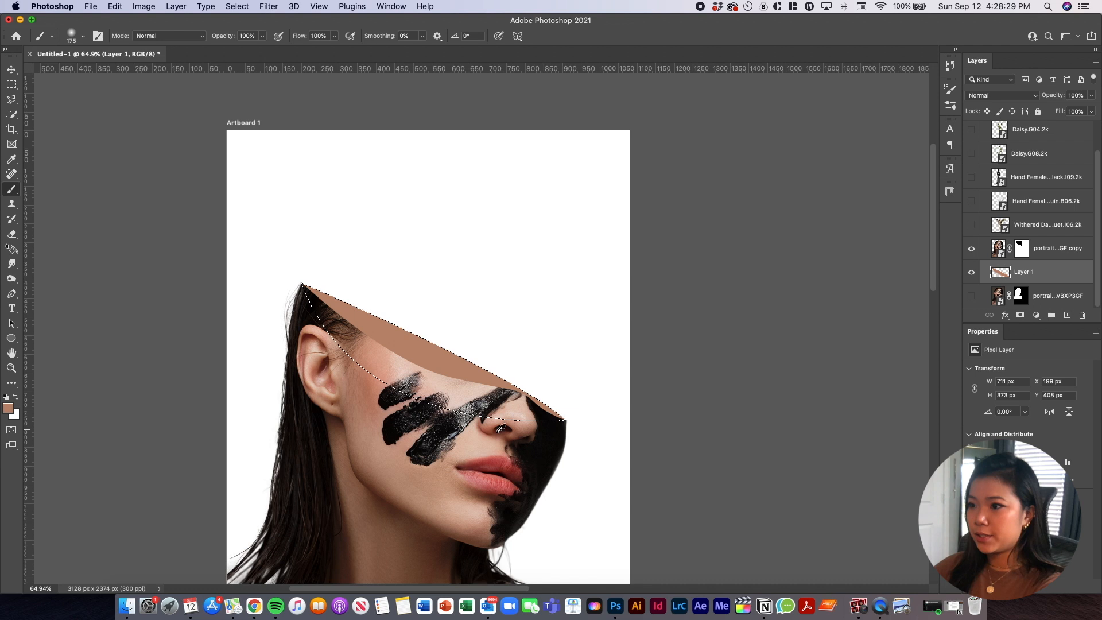
{"action": "key", "text": "i"}
{"action": "mouse_move", "coordinate": [385, 503]}
{"action": "left_mouse_down"}
{"action": "mouse_move", "coordinate": [375, 497]}
{"action": "mouse_move", "coordinate": [383, 447]}
{"action": "left_mouse_up"}
{"action": "key", "text": "b"}
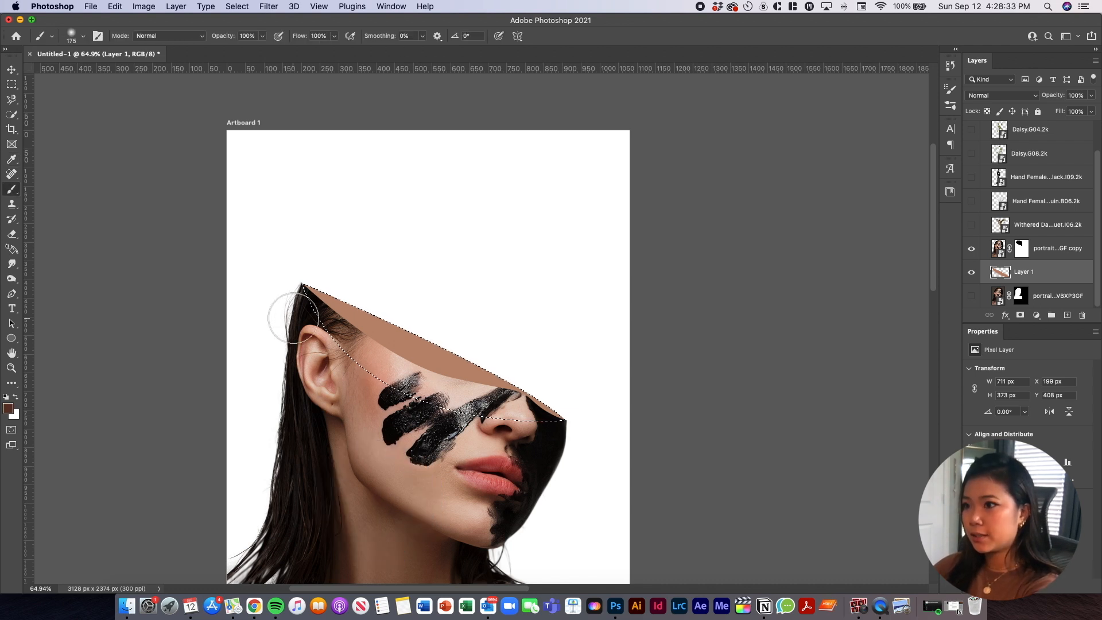
{"action": "key", "text": "bracketright"}
{"action": "key", "text": "bracketright"}
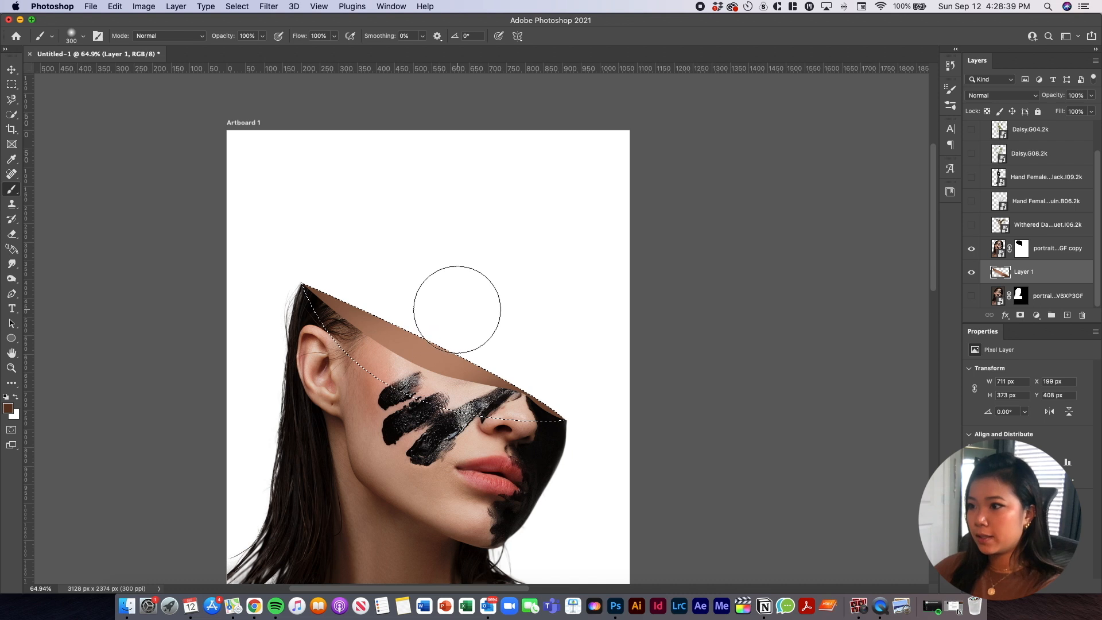
Brush a light skin tone sampled from the upper cheek over the middle of the shape as a highlight and deselect
{"action": "key", "text": "i"}
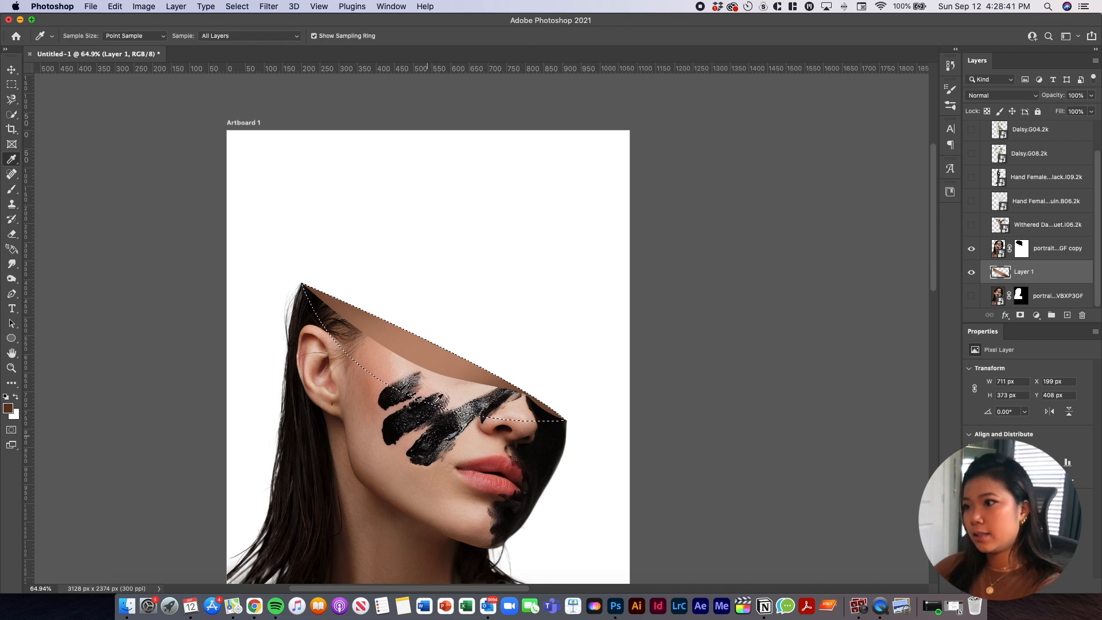
{"action": "left_click", "coordinate": [453, 391]}
{"action": "key", "text": "b"}
{"action": "mouse_move", "coordinate": [438, 325]}
{"action": "left_mouse_down"}
{"action": "mouse_move", "coordinate": [507, 318]}
{"action": "mouse_move", "coordinate": [416, 299]}
{"action": "mouse_move", "coordinate": [498, 331]}
{"action": "left_mouse_up"}
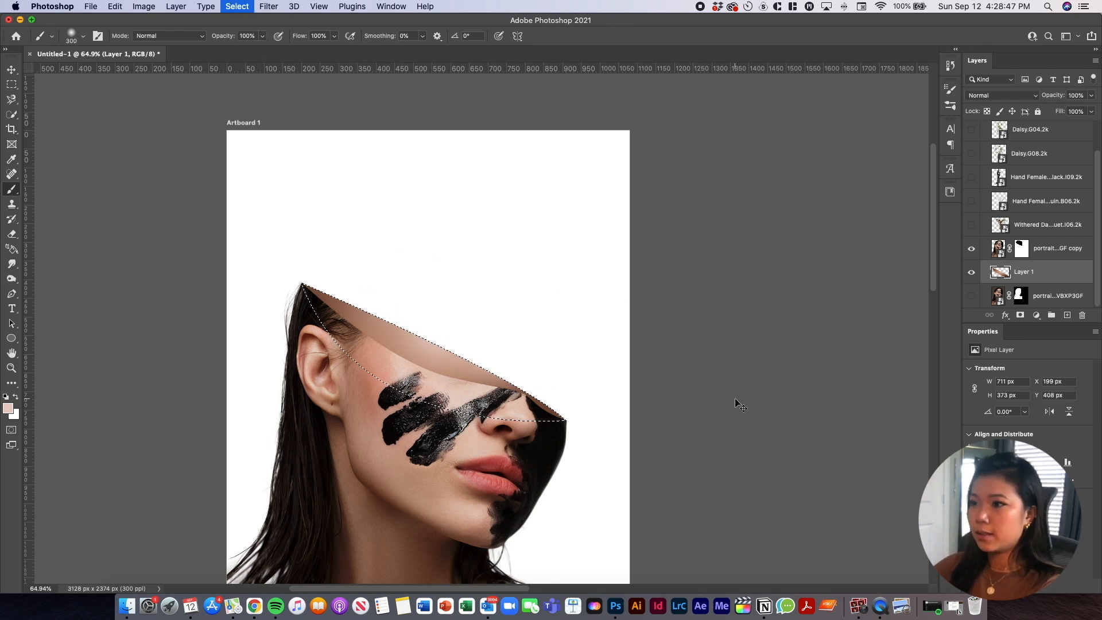
{"action": "scroll", "coordinate": [621, 443], "scroll_direction": "down", "scroll_amount": 4}
{"action": "scroll", "coordinate": [621, 442], "scroll_direction": "up", "scroll_amount": 3}
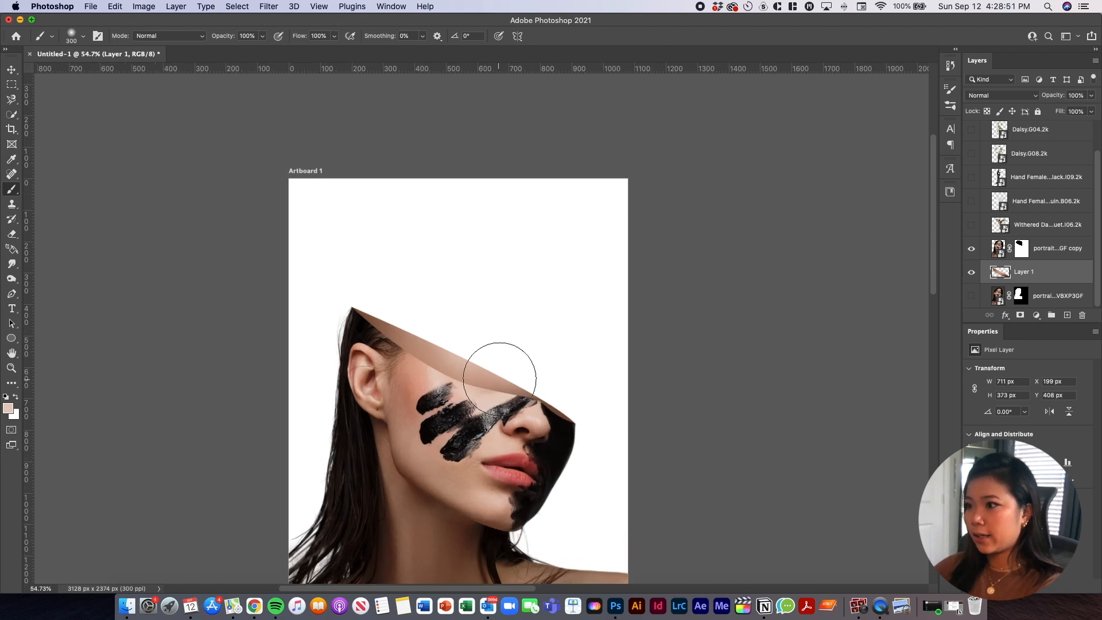
{"action": "scroll", "coordinate": [487, 395], "scroll_direction": "down", "scroll_amount": 3}
{"action": "scroll", "coordinate": [488, 392], "scroll_direction": "up", "scroll_amount": 4}
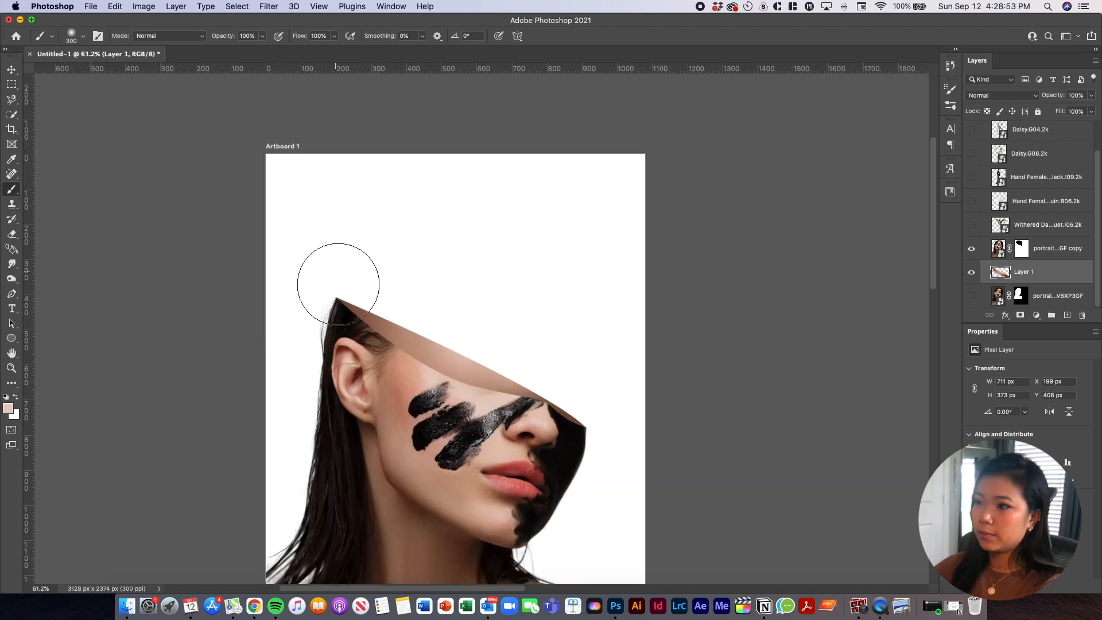
{"action": "scroll", "coordinate": [534, 379], "scroll_direction": "down", "scroll_amount": 3}
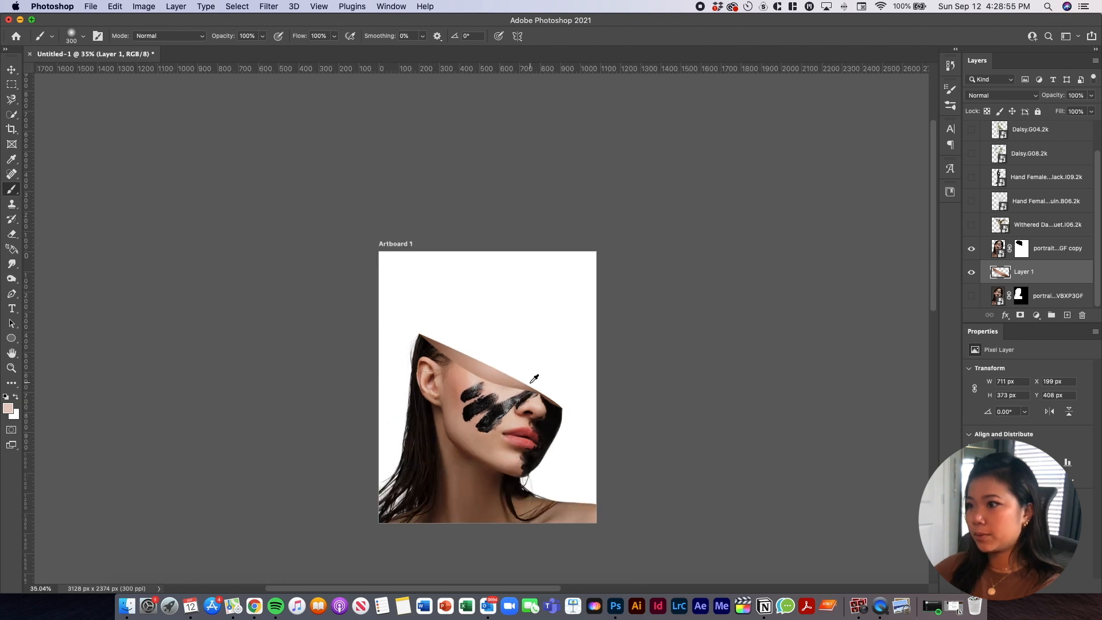
{"action": "scroll", "coordinate": [534, 379], "scroll_direction": "up", "scroll_amount": 3}
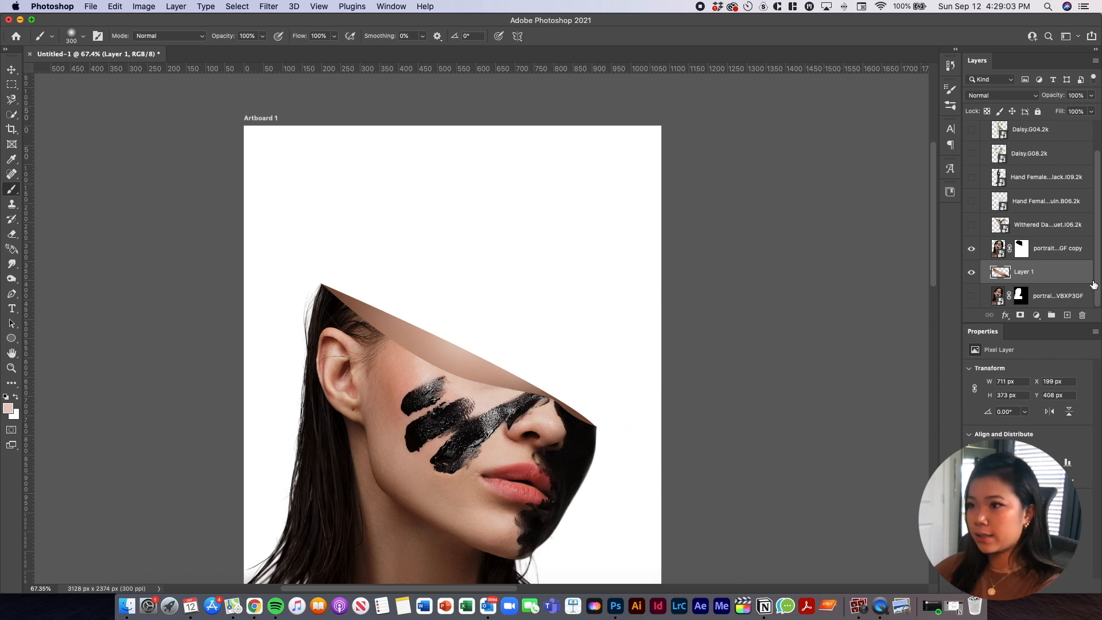
On the portrait copy's mask, outline a curved sliver below the cut edge with the Pen tool and convert it to an anti-aliased selection, feather 0
{"action": "left_click", "coordinate": [1024, 250]}
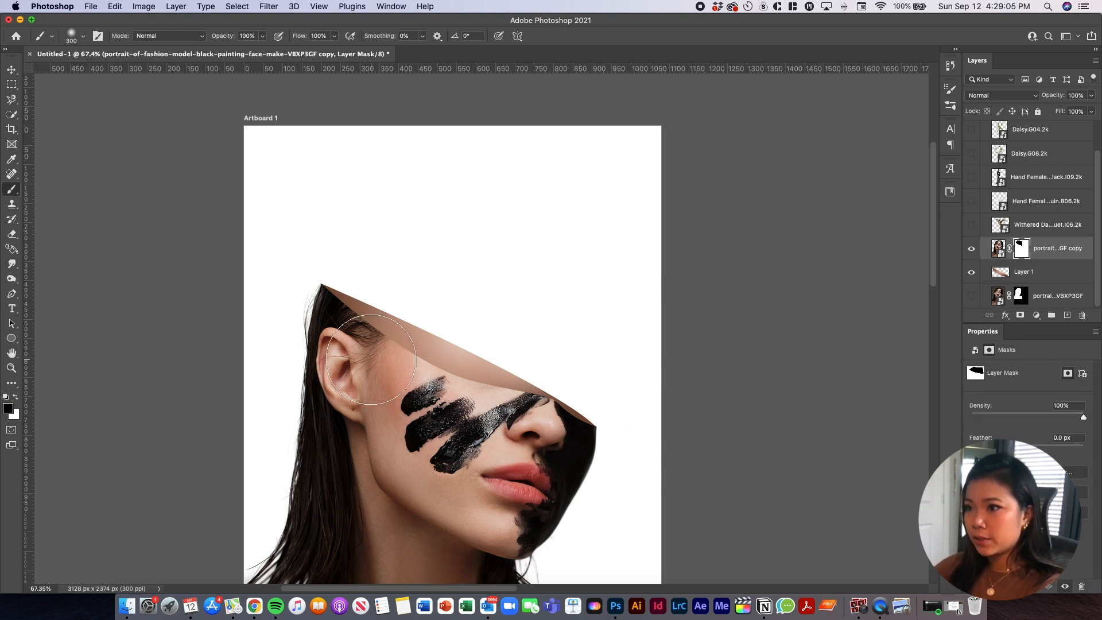
{"action": "key", "text": "d"}
{"action": "key", "text": "p"}
{"action": "left_click", "coordinate": [318, 279]}
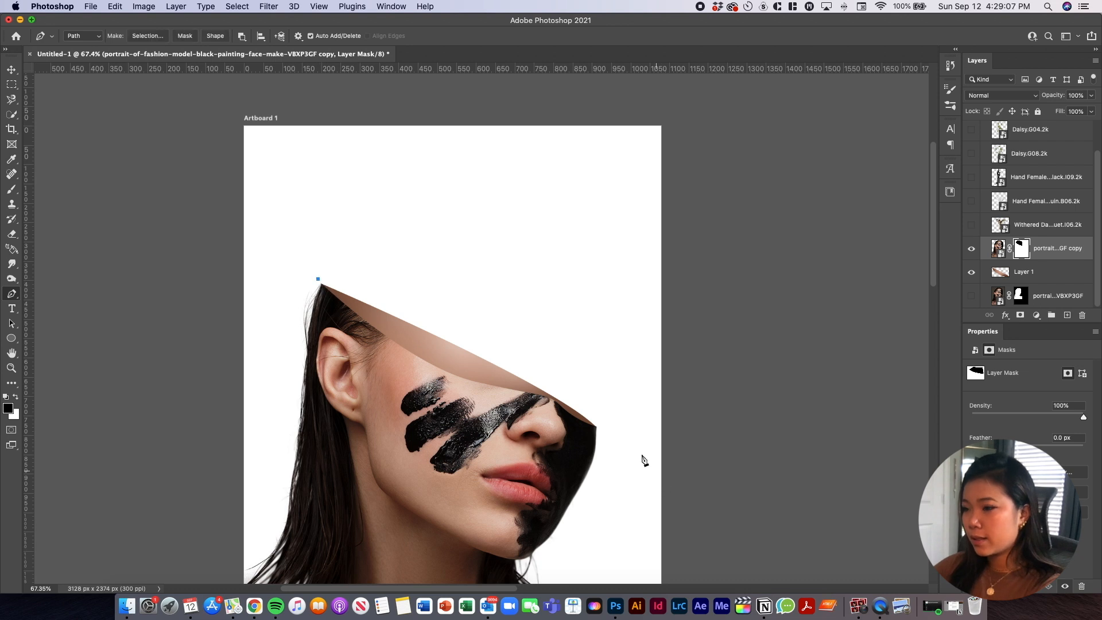
{"action": "left_click_drag", "start_coordinate": [600, 427], "coordinate": [775, 463]}
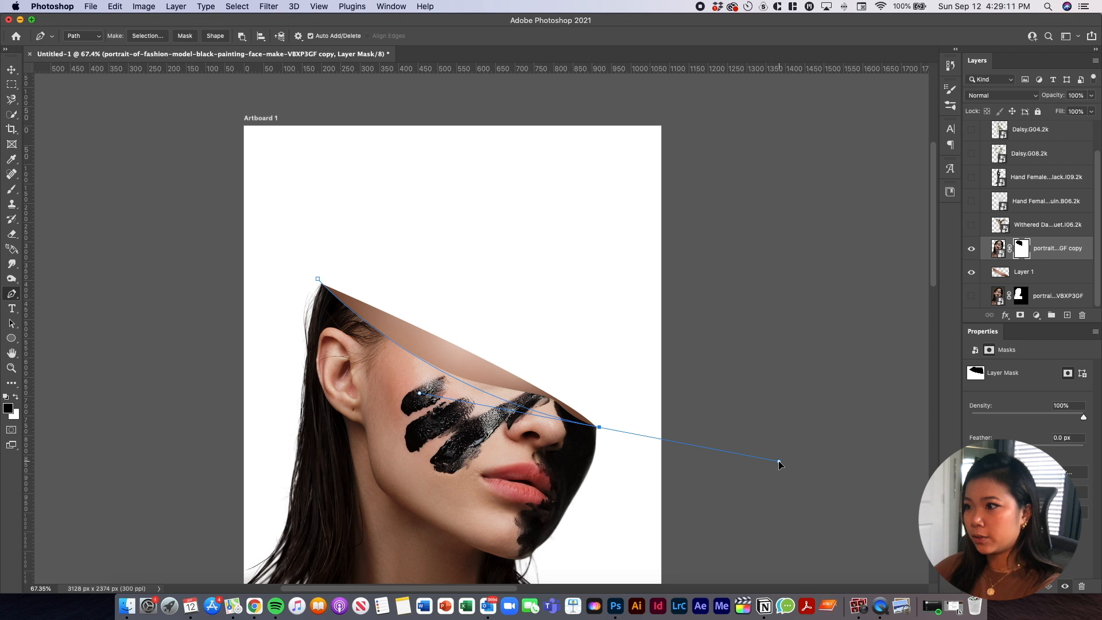
{"action": "left_click_drag", "start_coordinate": [318, 280], "coordinate": [291, 285]}
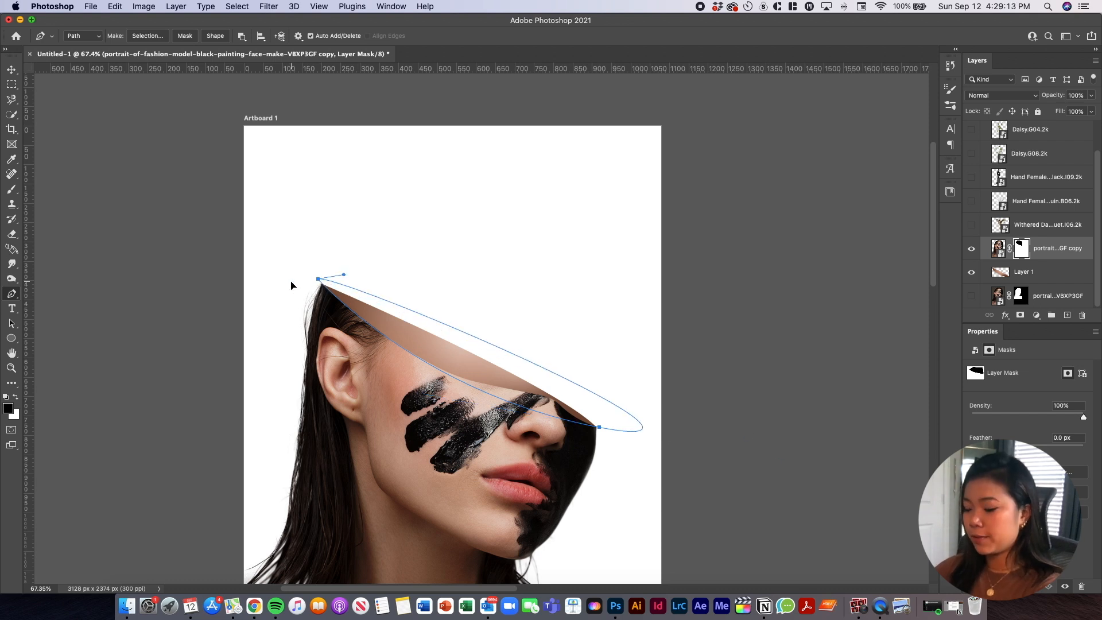
{"action": "left_click", "coordinate": [150, 38]}
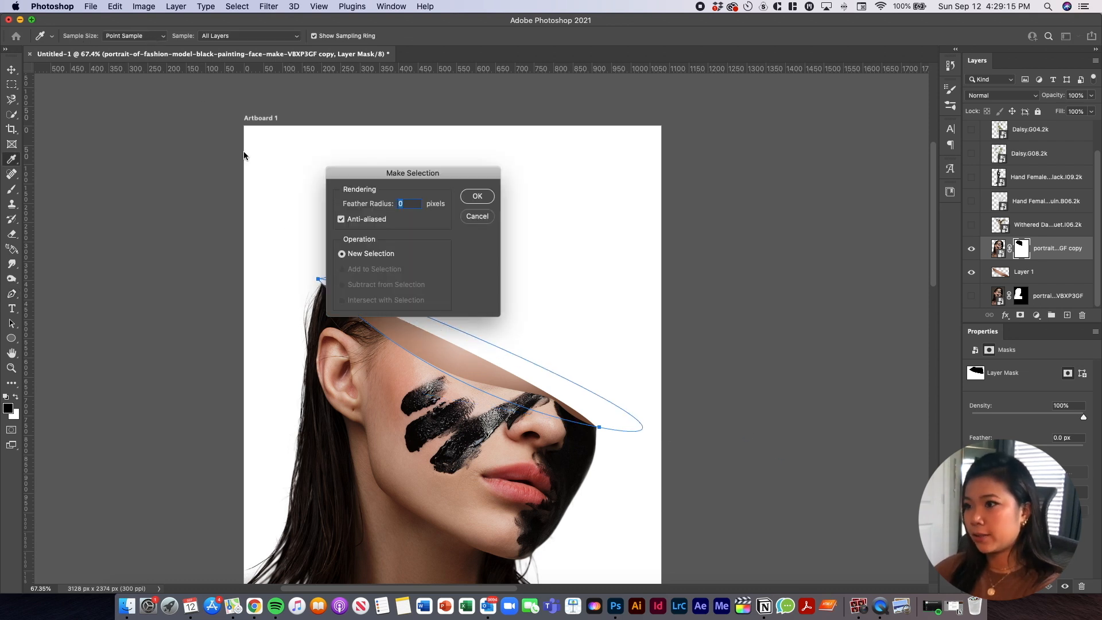
{"action": "key", "text": "Return"}
Paint the selected area black on the portrait copy's mask with a 300 px brush and deselect
{"action": "key", "text": "b"}
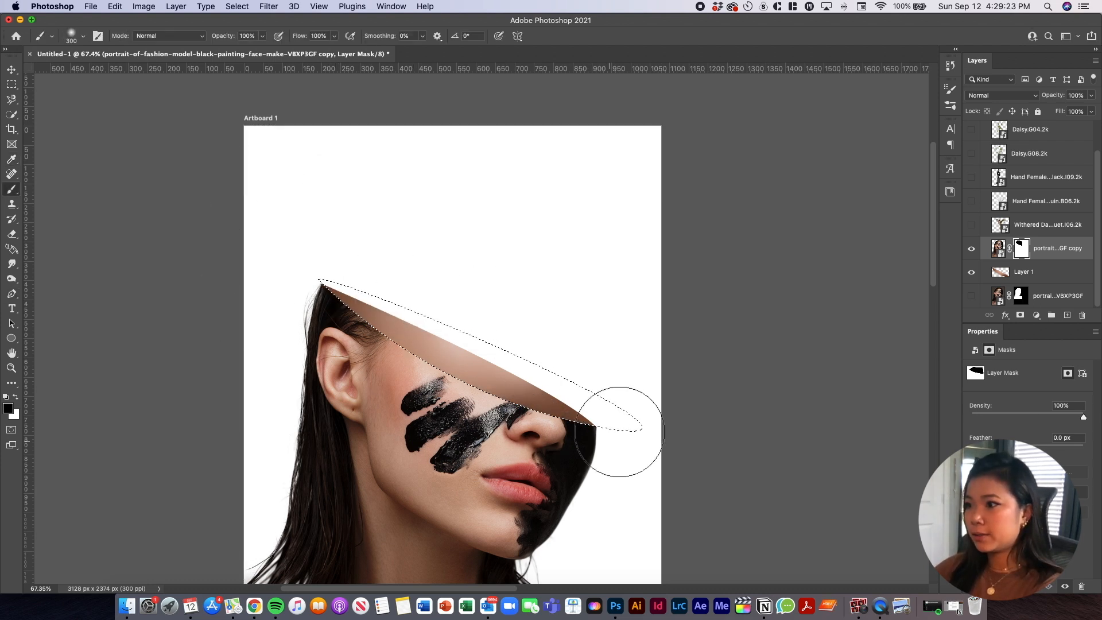
{"action": "key", "text": "super+d"}
{"action": "scroll", "coordinate": [733, 326], "scroll_direction": "down", "scroll_amount": 5}
{"action": "scroll", "coordinate": [734, 326], "scroll_direction": "up", "scroll_amount": 6}
{"action": "scroll", "coordinate": [729, 330], "scroll_direction": "up", "scroll_amount": 3}
{"action": "scroll", "coordinate": [729, 330], "scroll_direction": "down", "scroll_amount": 5}
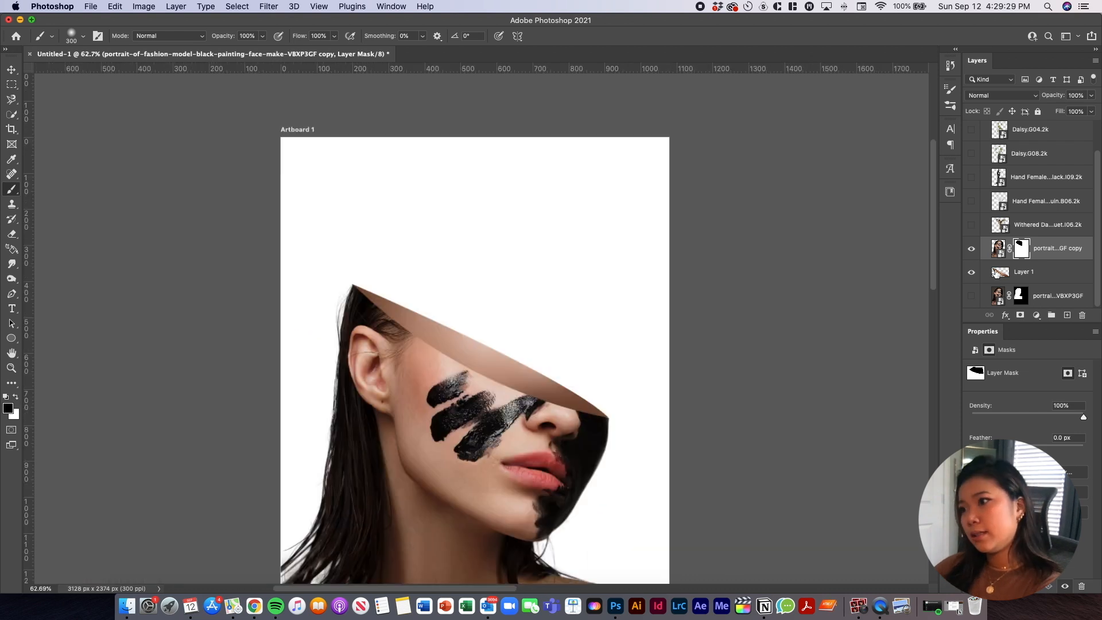
Select the inner shape on Layer 1 with Quick Selection and lighten it with a light skin tone using a 300 px brush
{"action": "left_click", "coordinate": [999, 272]}
{"action": "key", "text": "w"}
{"action": "left_click", "coordinate": [425, 327]}
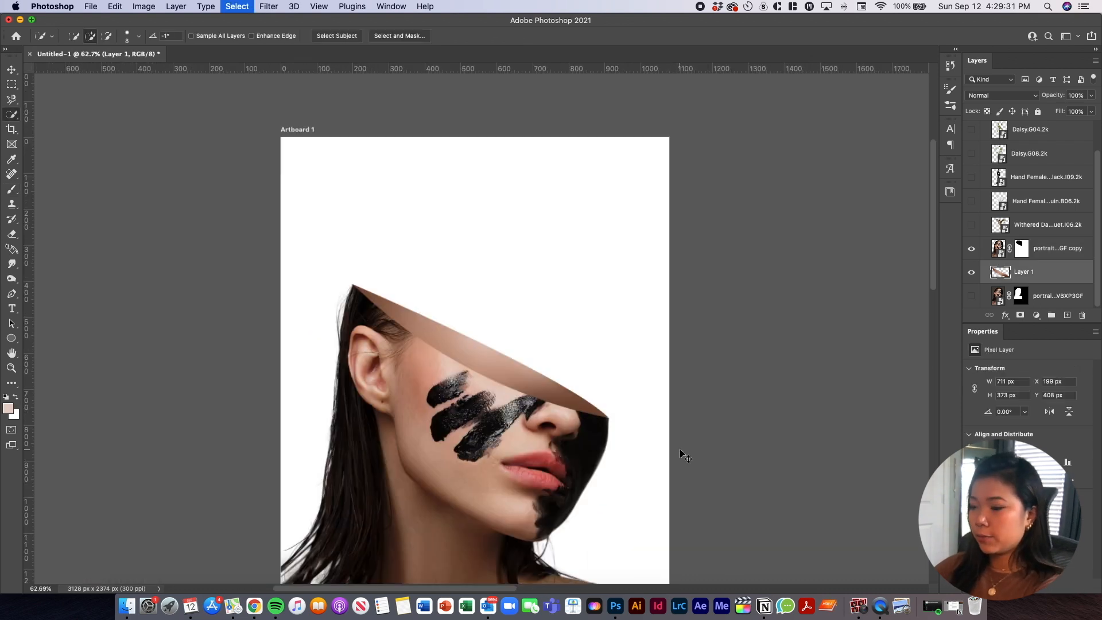
{"action": "left_click_drag", "start_coordinate": [406, 296], "coordinate": [533, 372]}
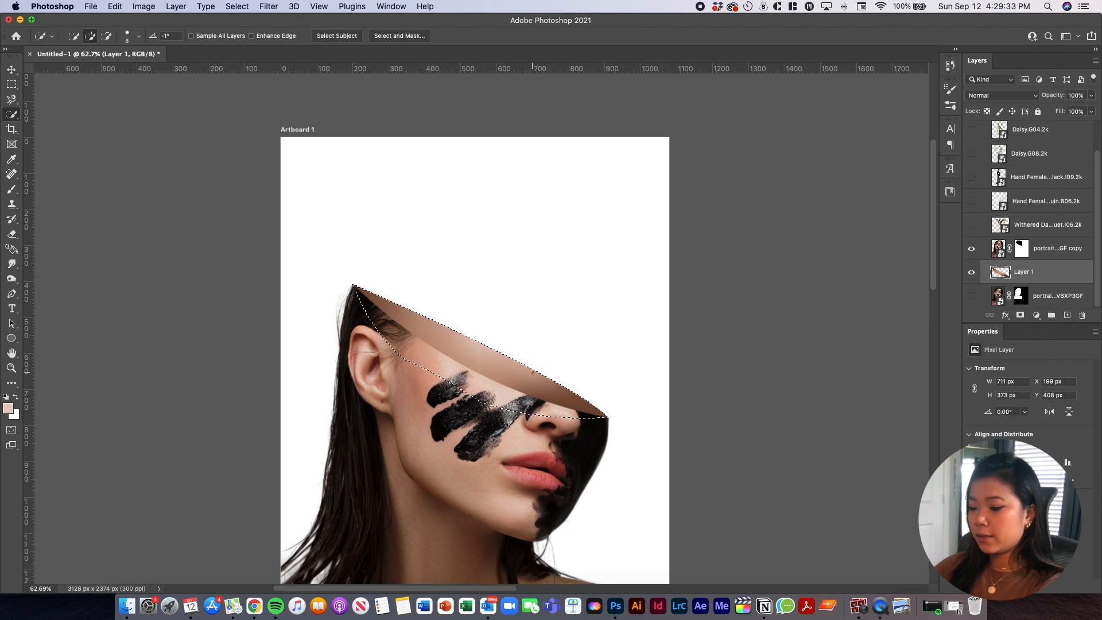
{"action": "key", "text": "b"}
{"action": "key", "text": "i"}
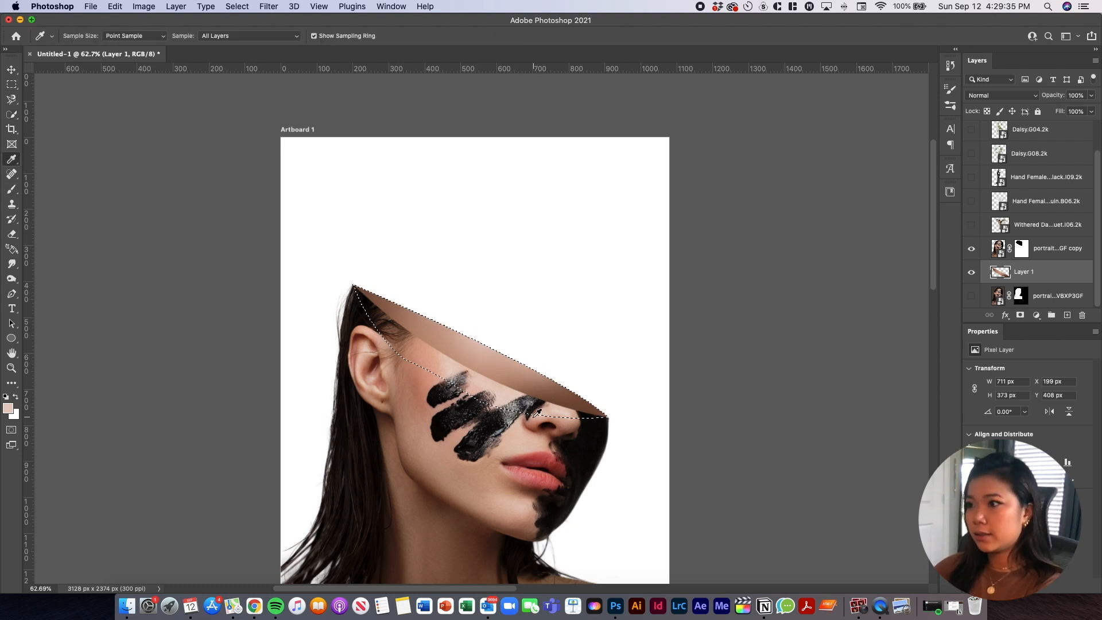
{"action": "scroll", "coordinate": [516, 378], "scroll_direction": "up", "scroll_amount": 3}
{"action": "key", "text": "b"}
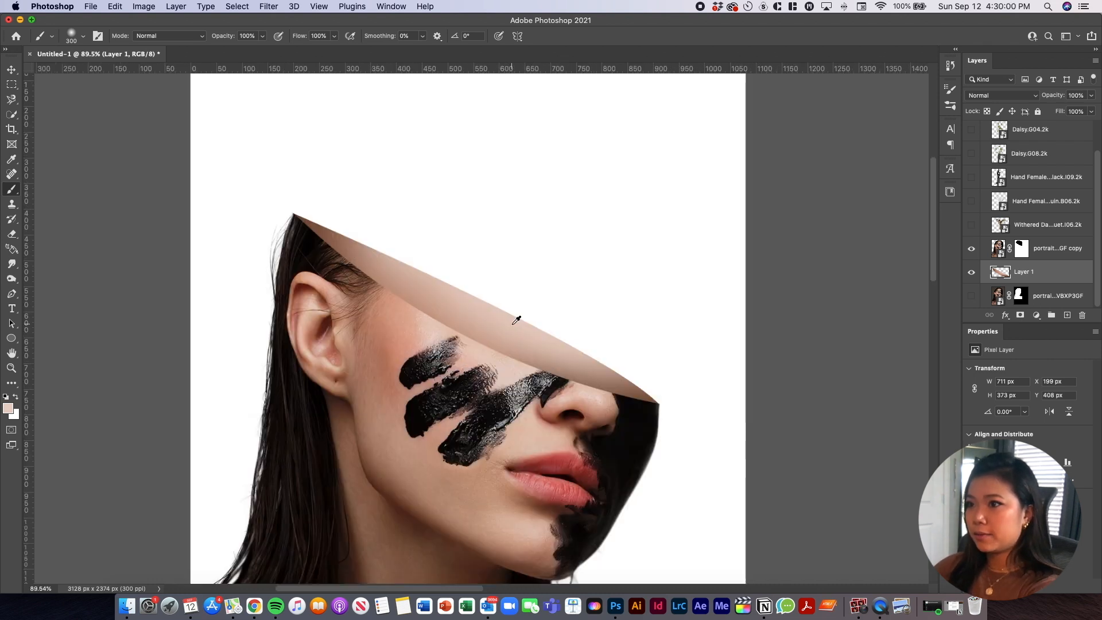
{"action": "scroll", "coordinate": [516, 320], "scroll_direction": "up", "scroll_amount": 1}
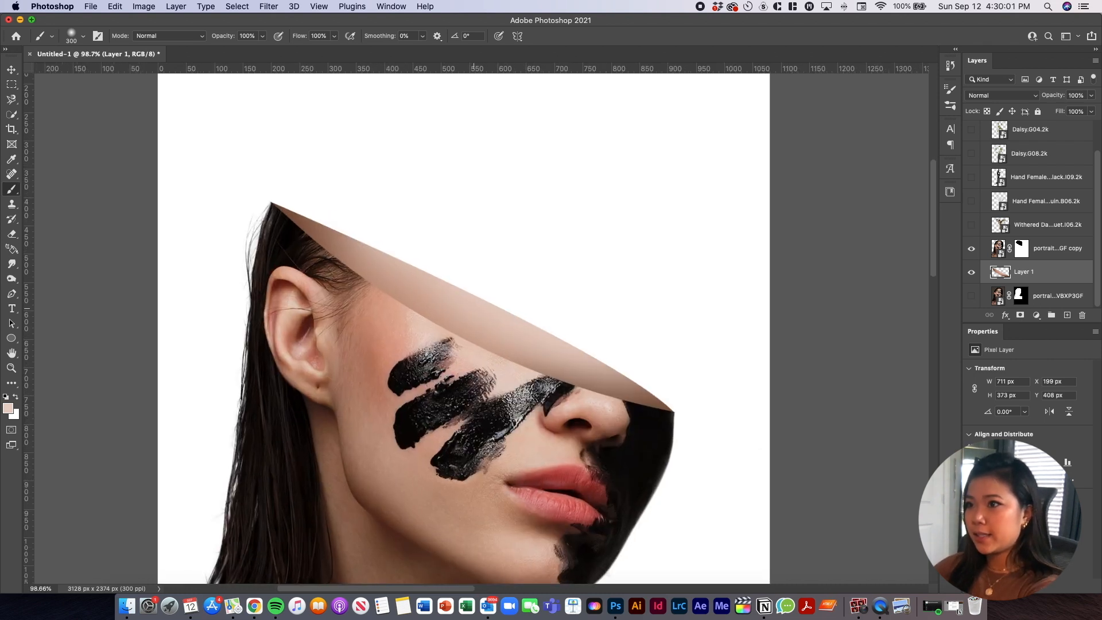
Reduce the brush size to 45 px
{"action": "key", "text": "bracketleft"}
{"action": "key", "text": "bracketleft"}
{"action": "key", "text": "bracketleft"}
{"action": "key", "text": "bracketleft"}
{"action": "key", "text": "bracketleft"}
{"action": "key", "text": "bracketleft"}
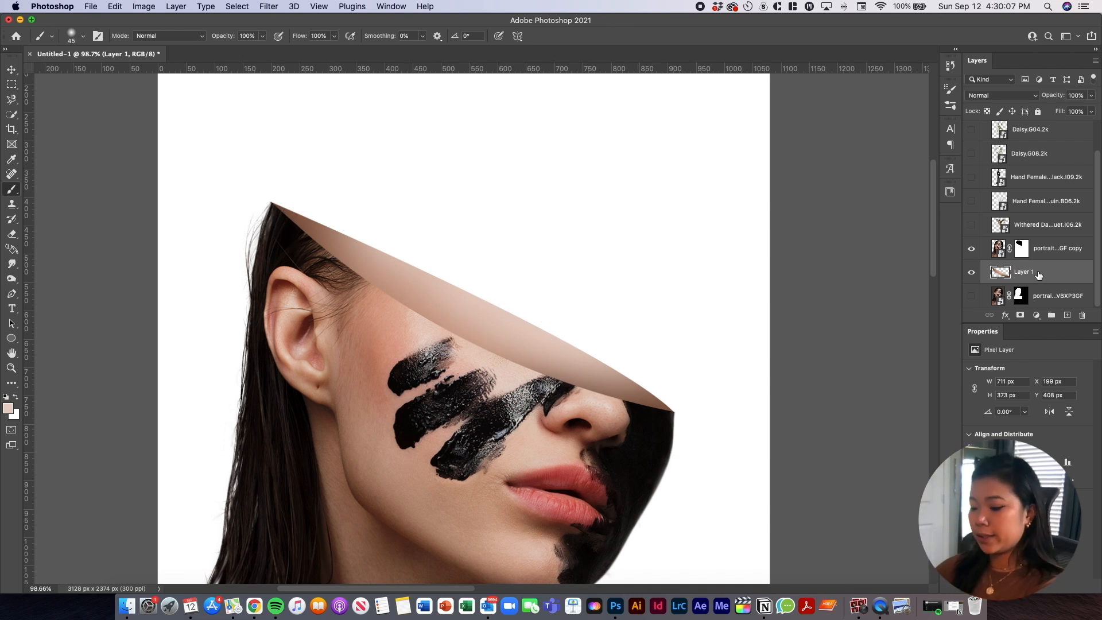
Draw a closed curved path slightly below the portrait copy's cut edge, from head back to nose, and make an anti-aliased selection with feather radius 0
{"action": "left_click", "coordinate": [997, 248]}
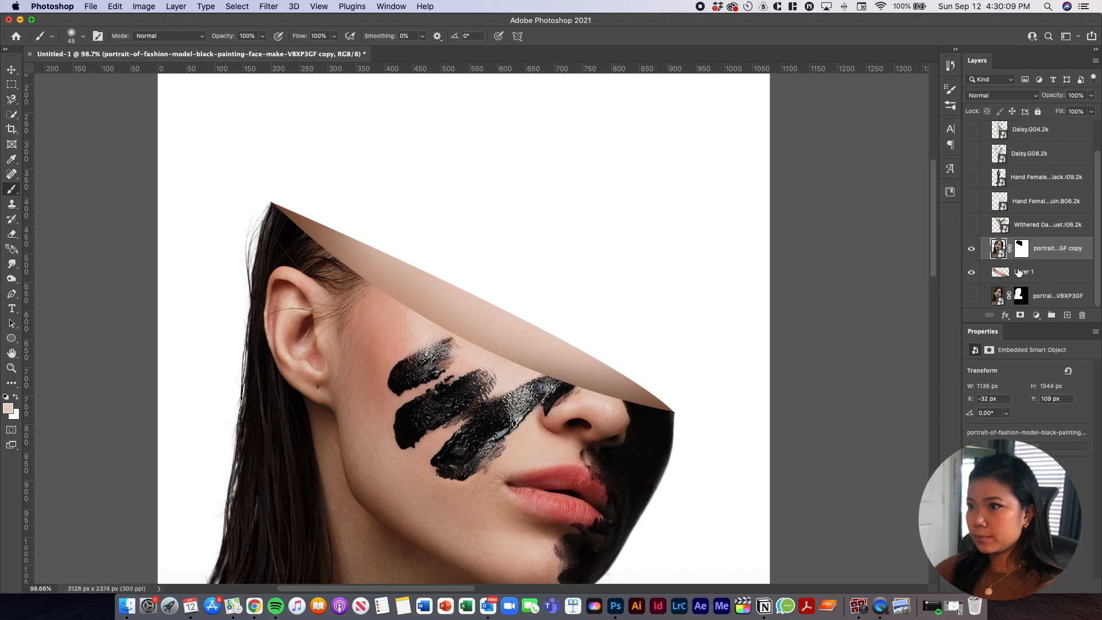
{"action": "left_click", "coordinate": [972, 272]}
{"action": "key", "text": "p"}
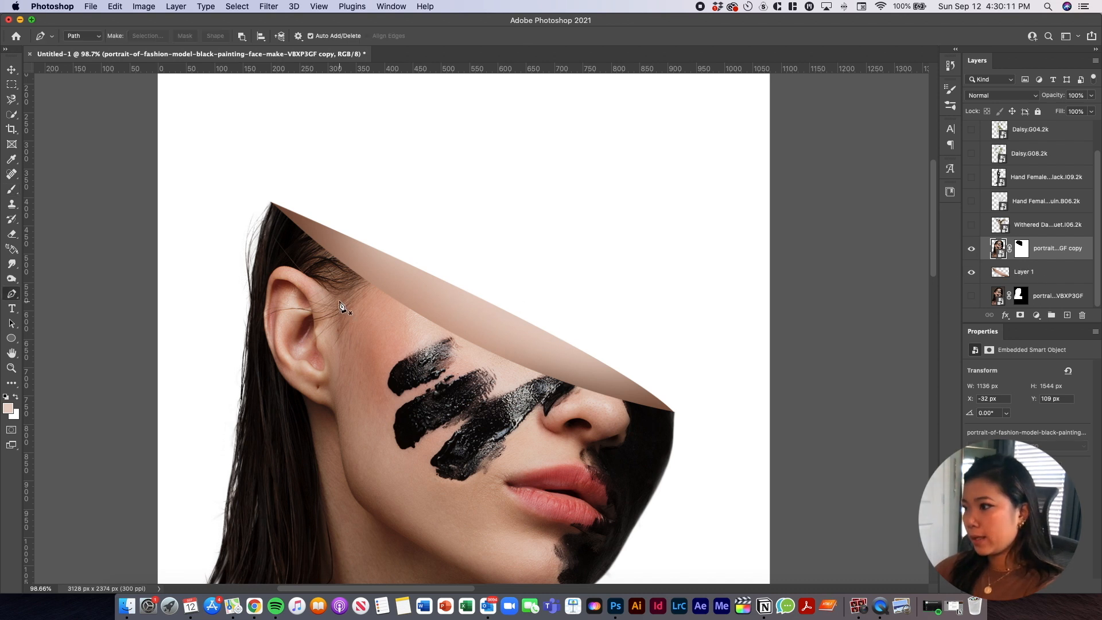
{"action": "scroll", "coordinate": [340, 304], "scroll_direction": "up", "scroll_amount": 2}
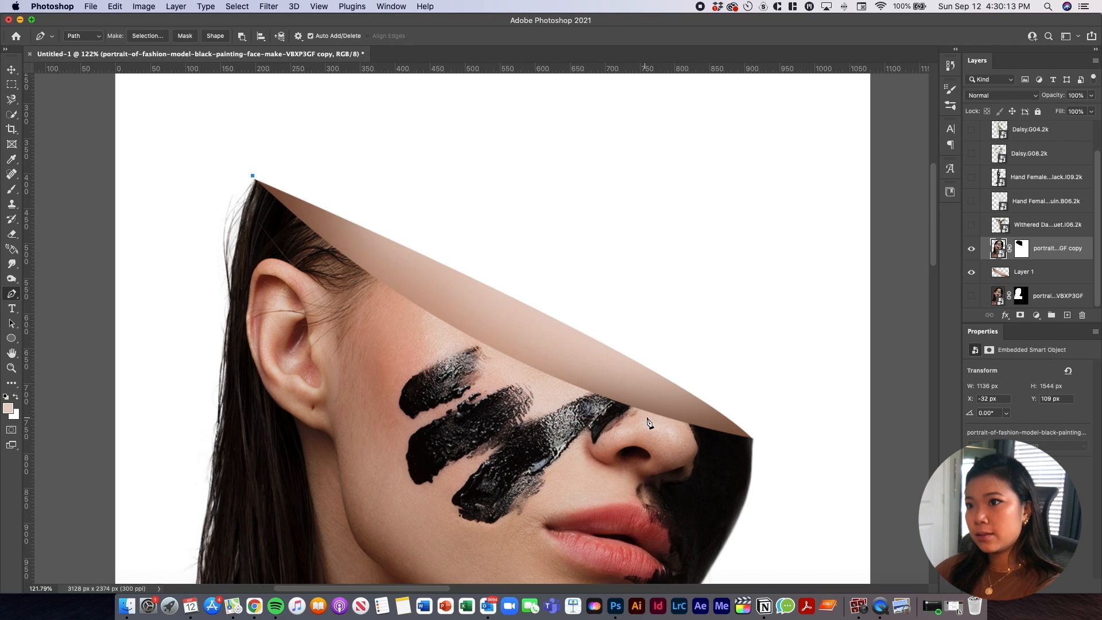
{"action": "left_click_drag", "start_coordinate": [754, 448], "coordinate": [884, 462]}
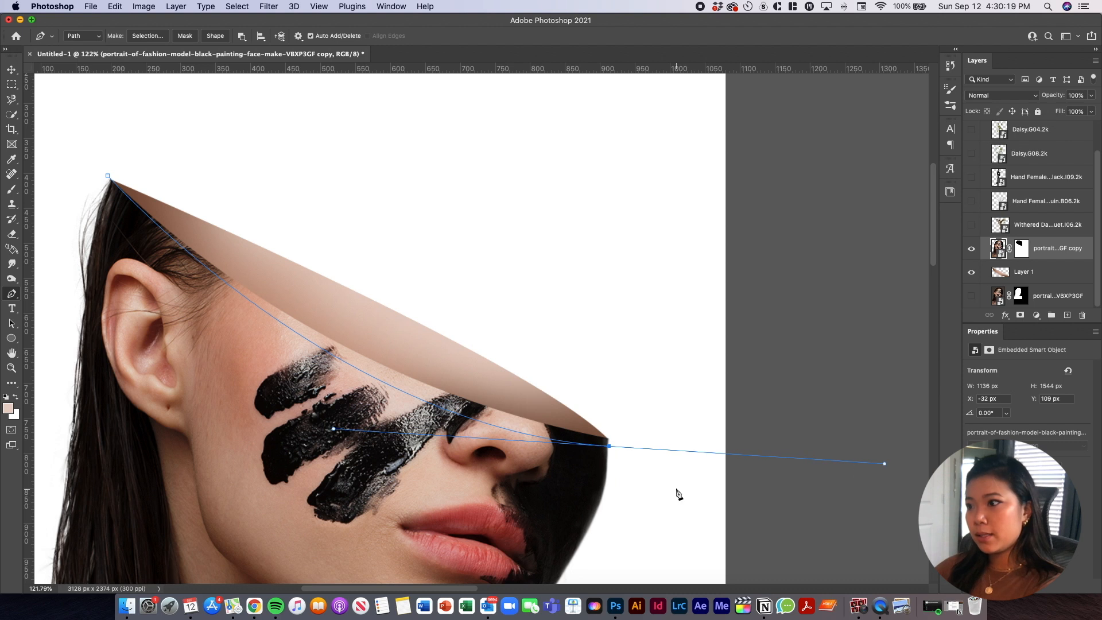
{"action": "key", "text": "super+z"}
{"action": "left_click_drag", "start_coordinate": [609, 450], "coordinate": [921, 495]}
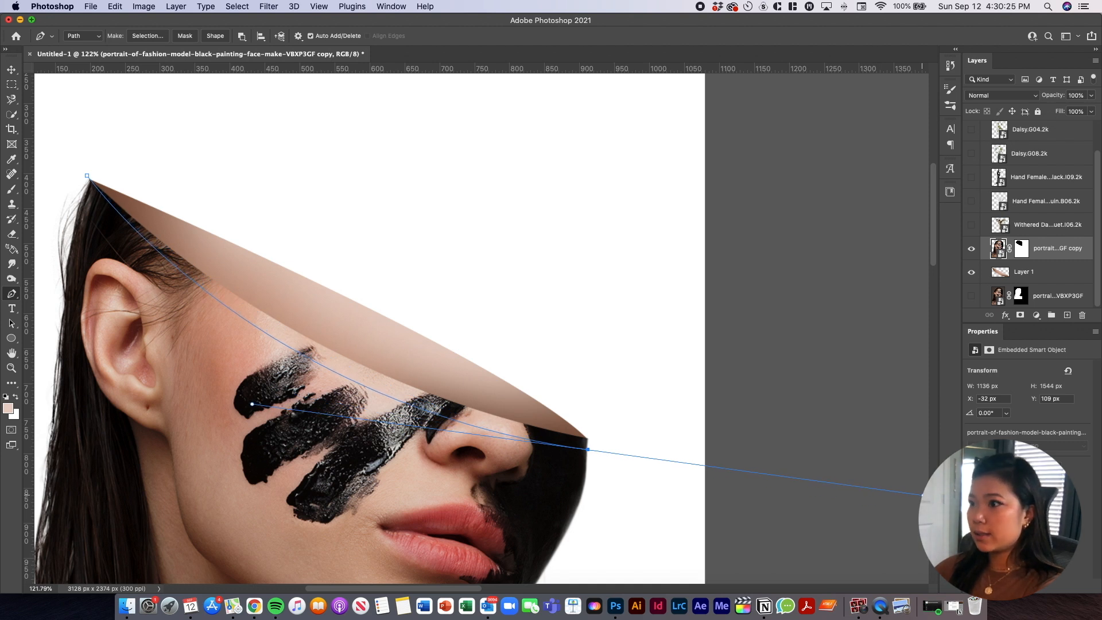
{"action": "left_click", "coordinate": [87, 177]}
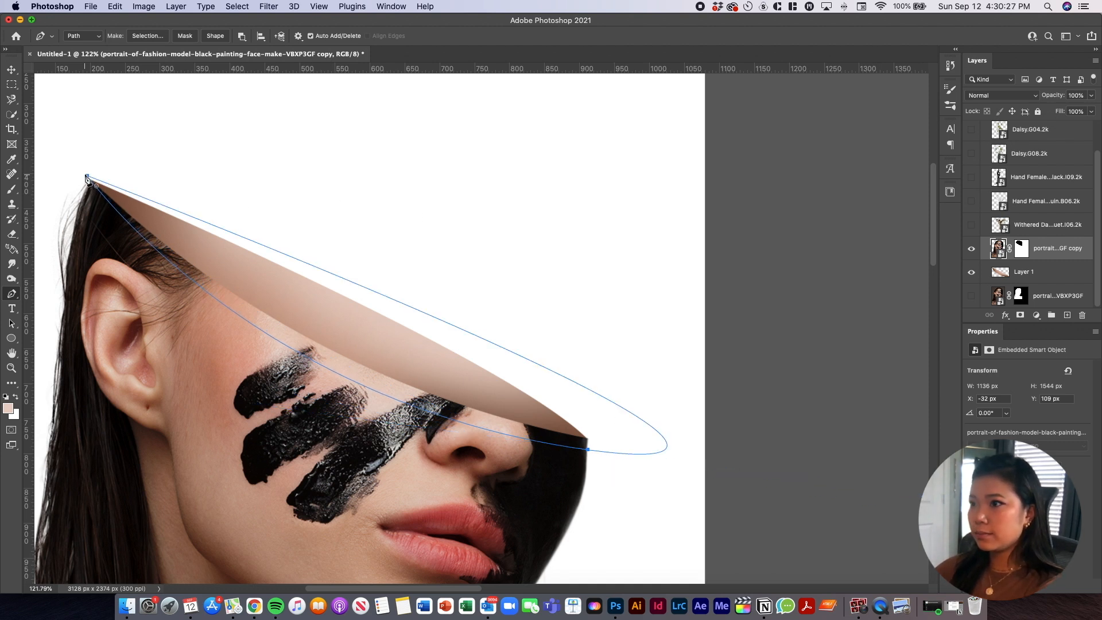
{"action": "left_click", "coordinate": [144, 35]}
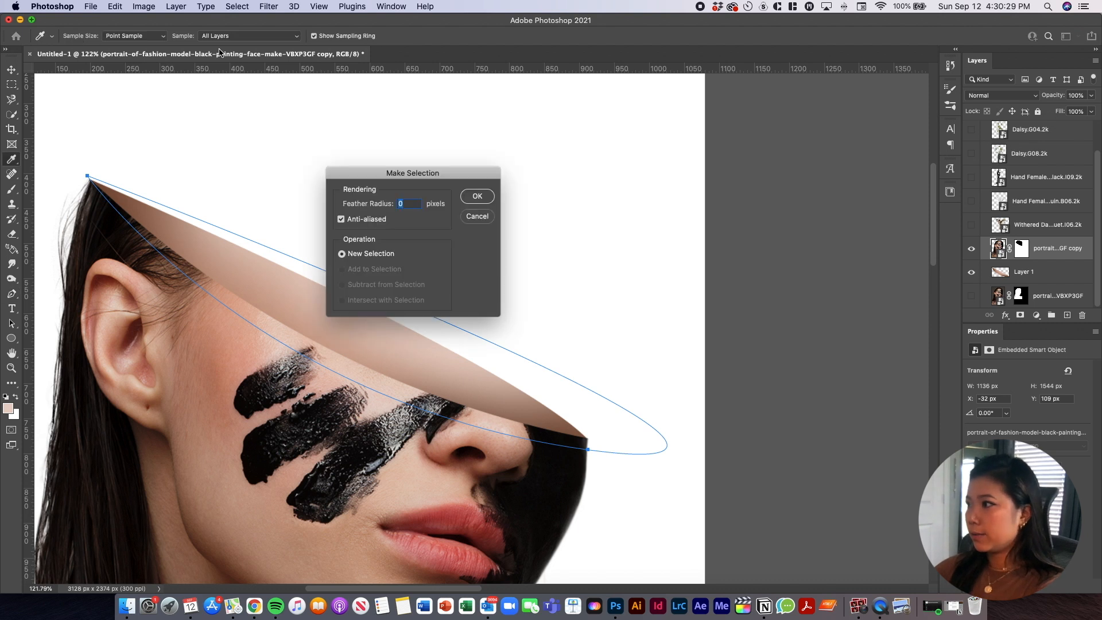
{"action": "key", "text": "Return"}
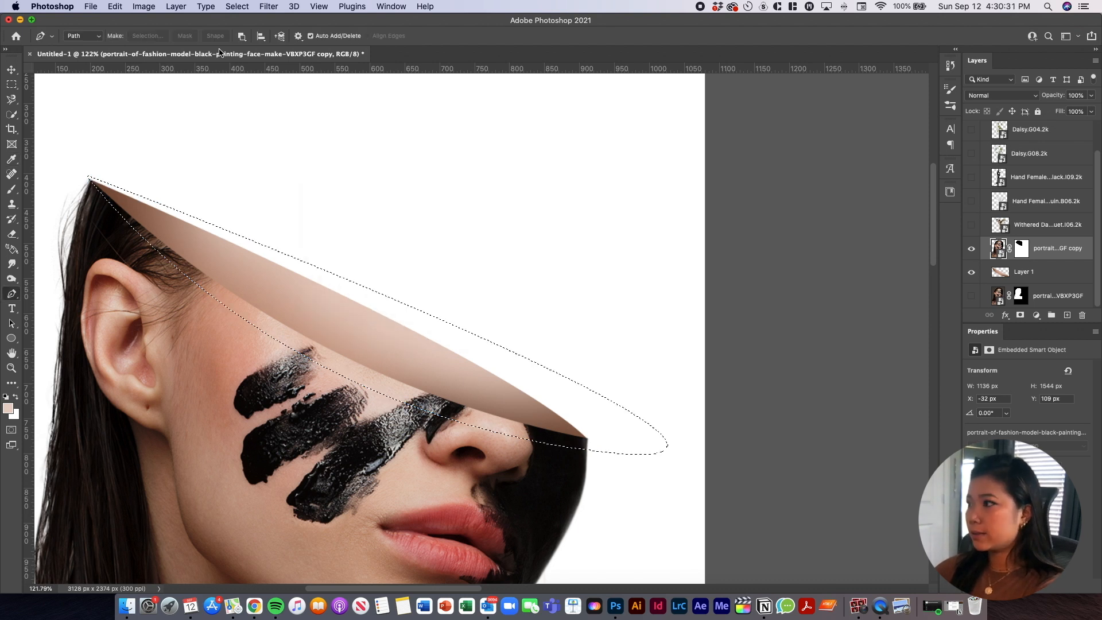
Convert the portrait copy to a Smart Object and copy the selected rim strip onto a new layer
{"action": "right_click", "coordinate": [989, 245]}
{"action": "left_click", "coordinate": [965, 187]}
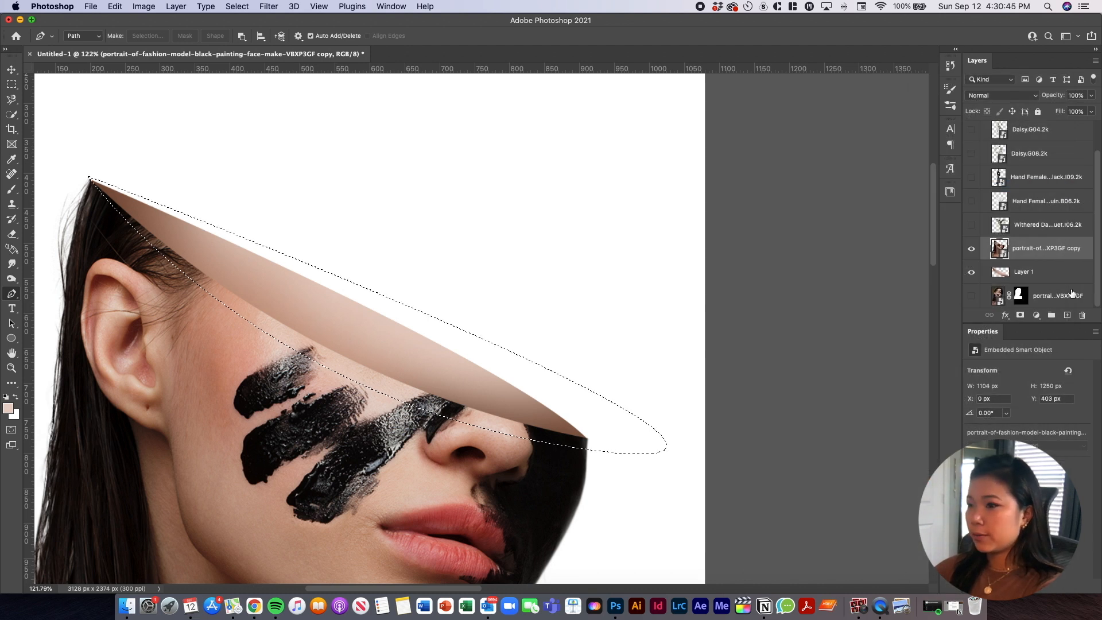
{"action": "key", "text": "ctrl+j"}
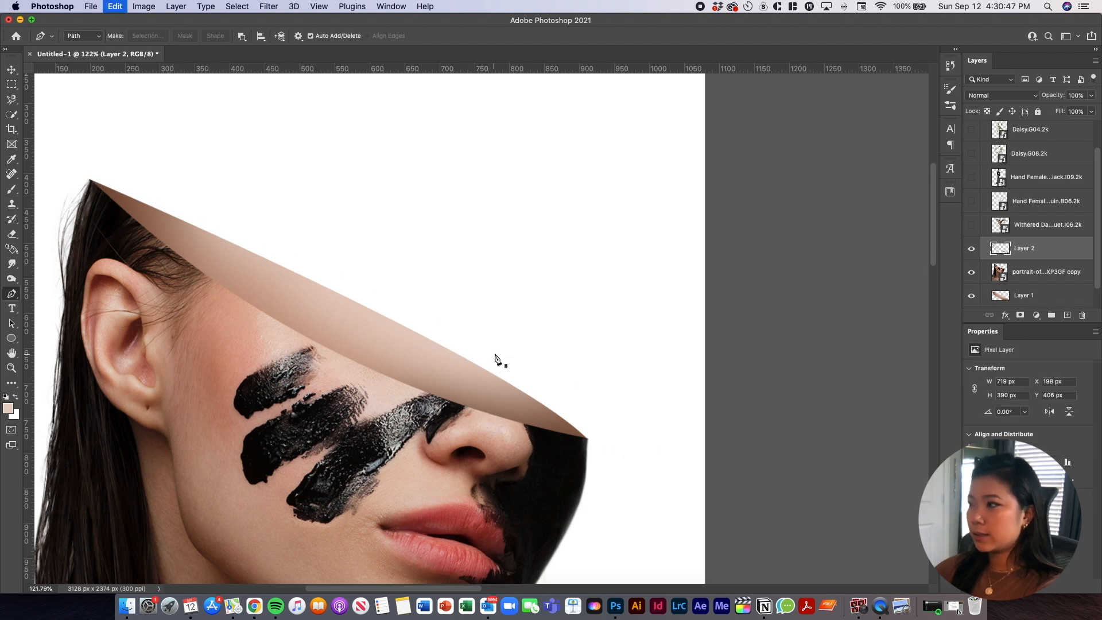
{"action": "left_click", "coordinate": [972, 273]}
{"action": "left_click", "coordinate": [972, 273]}
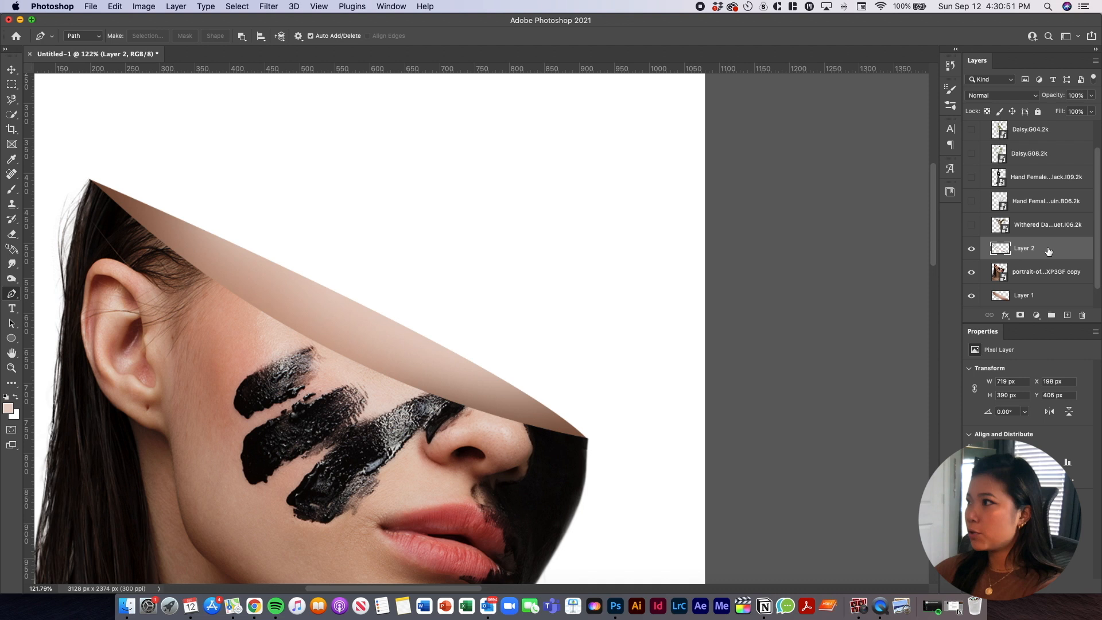
Try the Hard Light blend mode on Layer 2 and return it to Normal
{"action": "left_click", "coordinate": [1012, 95]}
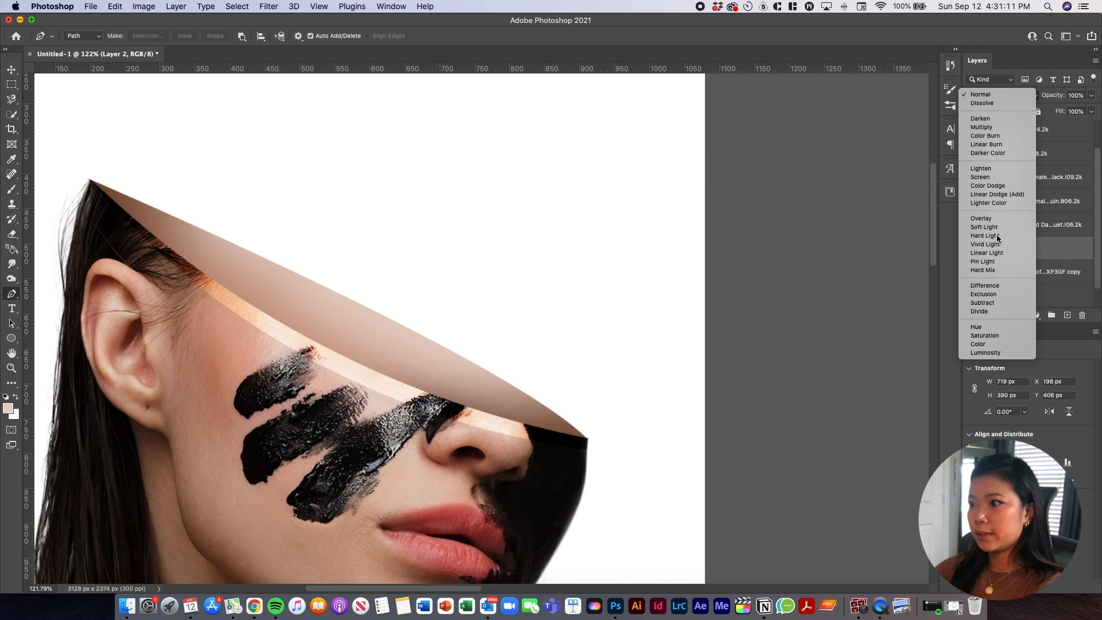
{"action": "left_click", "coordinate": [998, 236]}
{"action": "scroll", "coordinate": [574, 314], "scroll_direction": "down", "scroll_amount": 4}
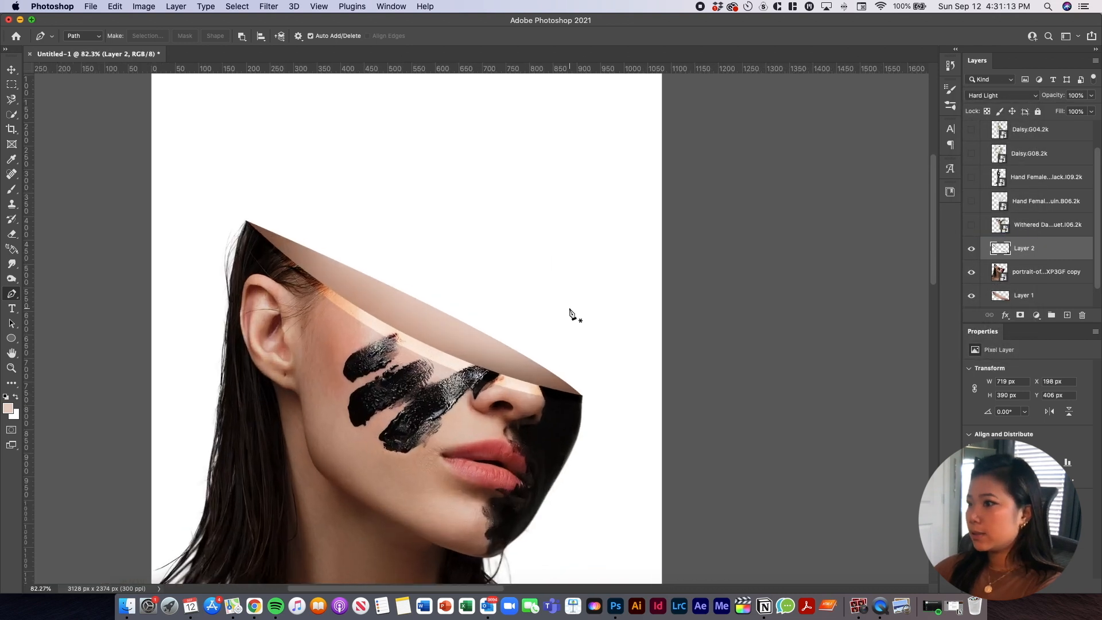
{"action": "scroll", "coordinate": [592, 314], "scroll_direction": "up", "scroll_amount": 1}
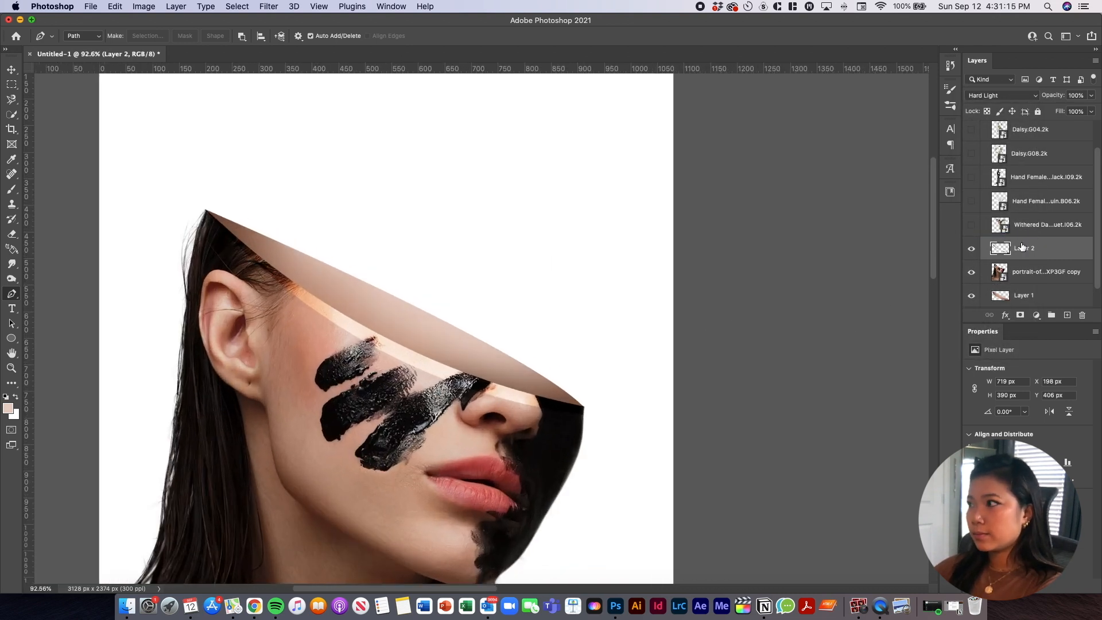
{"action": "left_click", "coordinate": [1020, 97]}
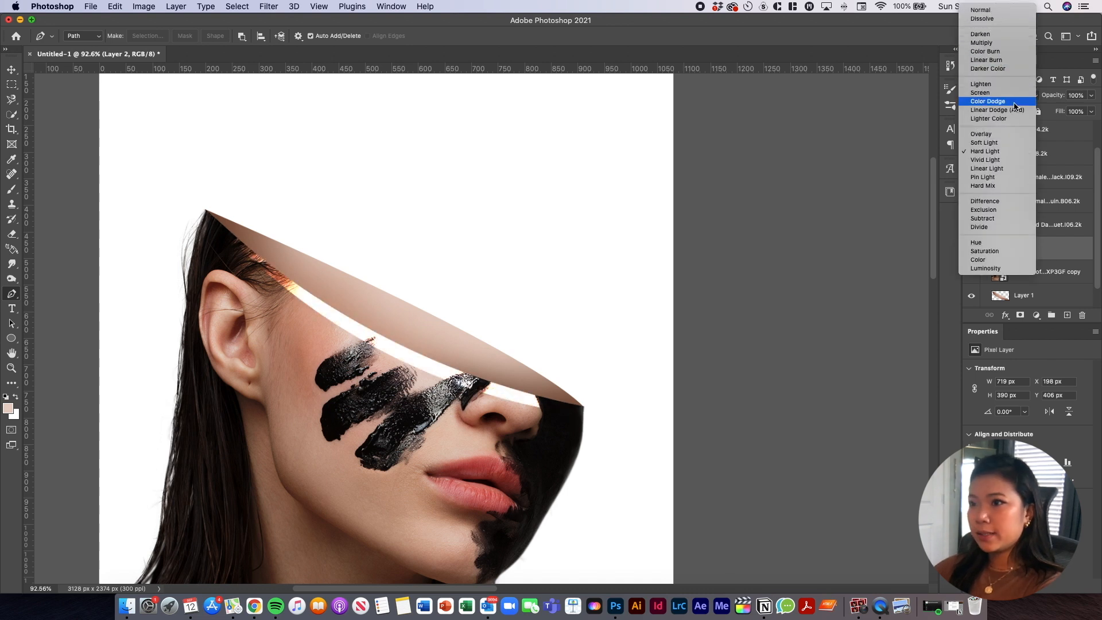
{"action": "left_click", "coordinate": [981, 9]}
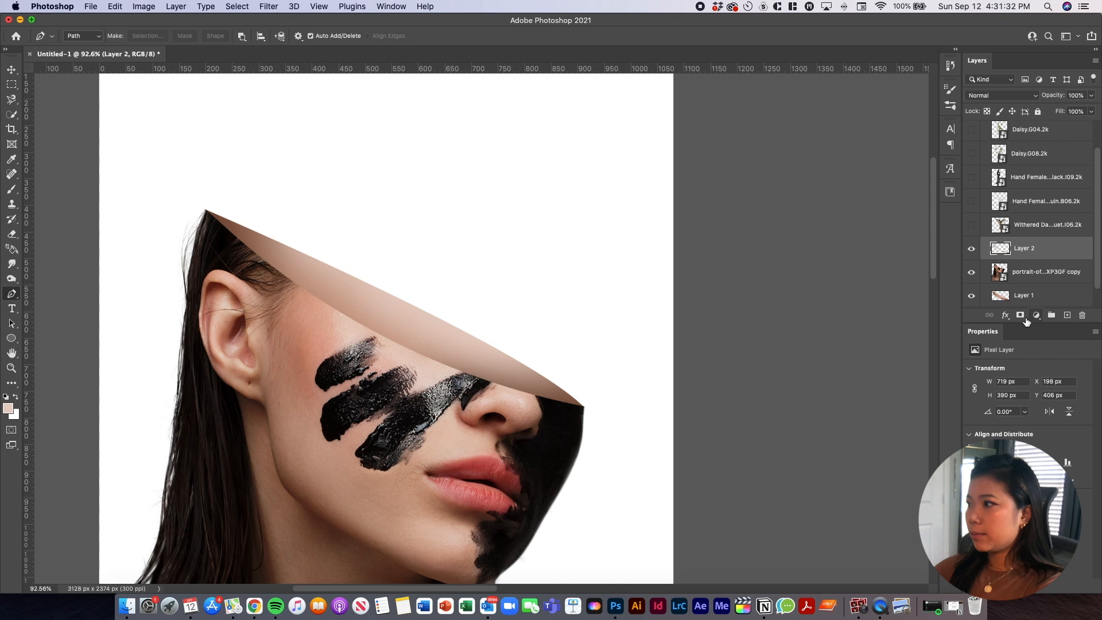
Add a Color Overlay effect to the rim strip on Layer 2
{"action": "left_click", "coordinate": [1005, 315]}
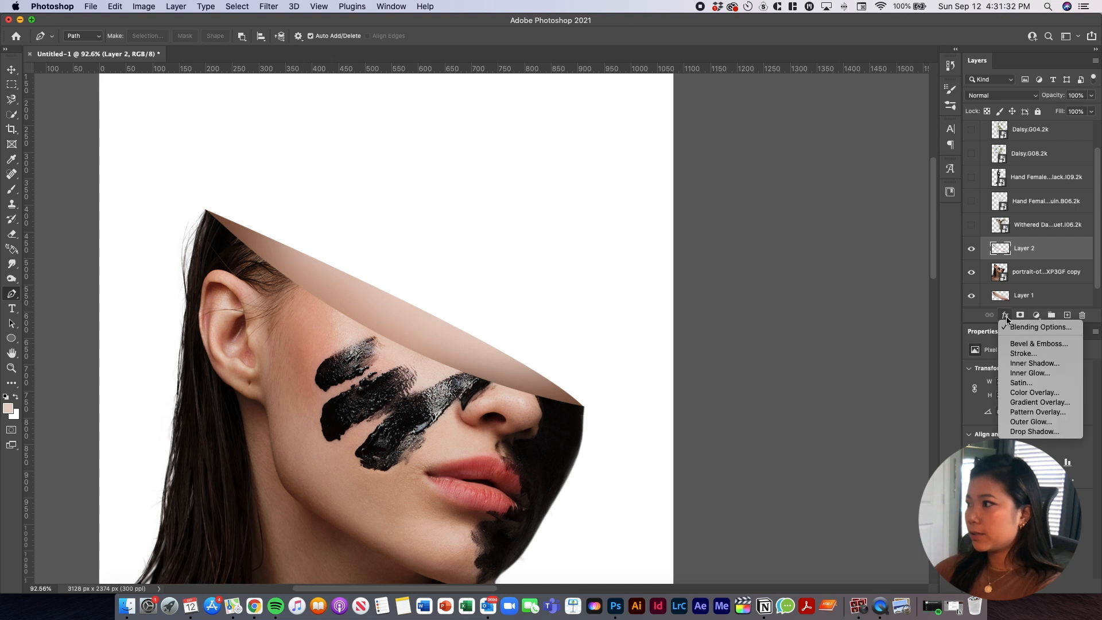
{"action": "left_click", "coordinate": [1038, 393]}
{"action": "left_click_drag", "start_coordinate": [151, 75], "coordinate": [702, 77]}
Set the overlay colour to the skin tone e0c2b0 sampled from the cheek just above the lips and apply the layer style
{"action": "left_click", "coordinate": [808, 117]}
{"action": "left_click", "coordinate": [828, 118]}
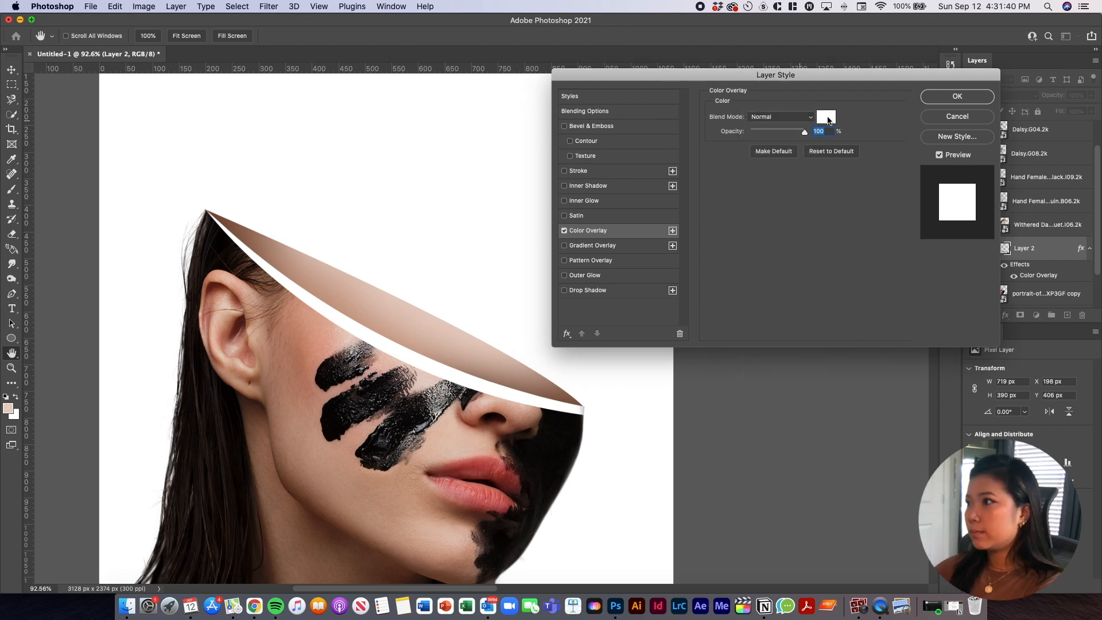
{"action": "left_click", "coordinate": [828, 119]}
{"action": "left_click", "coordinate": [455, 439]}
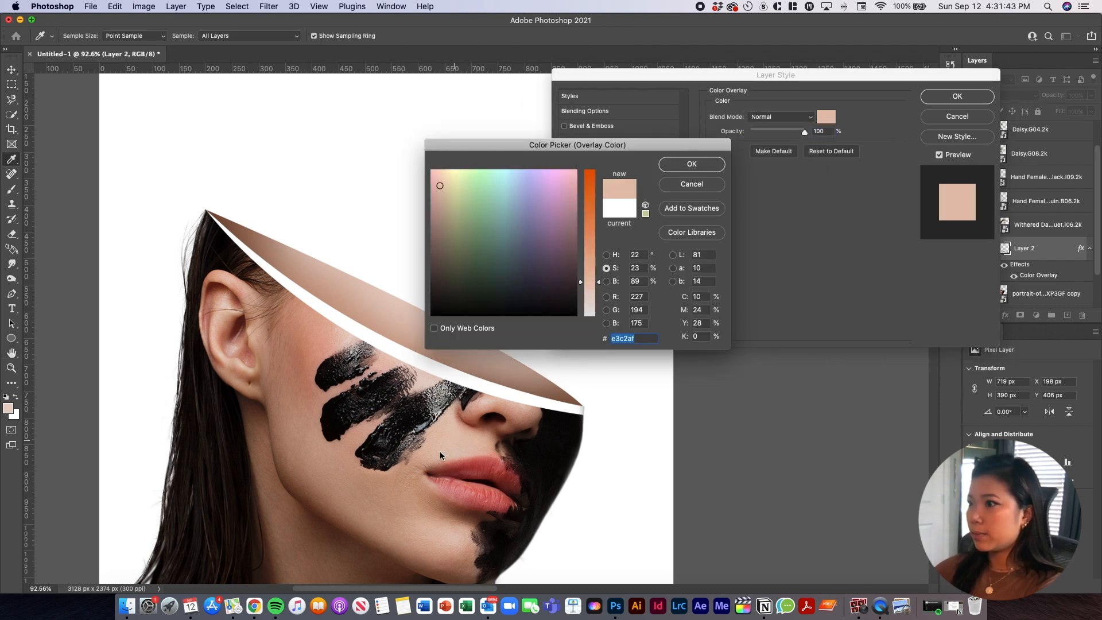
{"action": "left_click", "coordinate": [352, 338]}
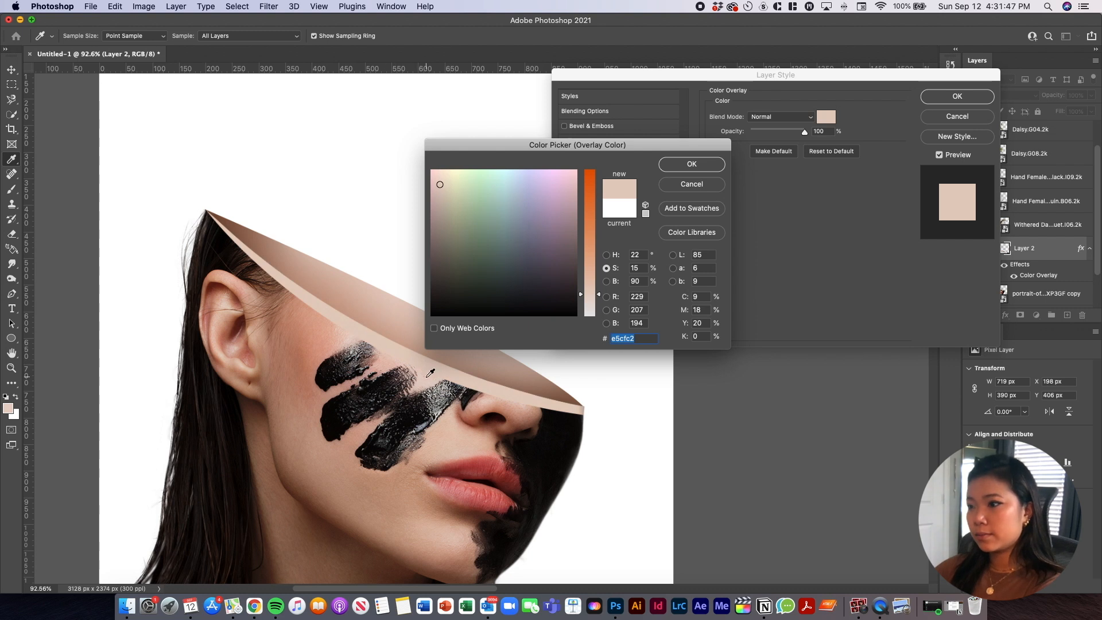
{"action": "left_click", "coordinate": [464, 443]}
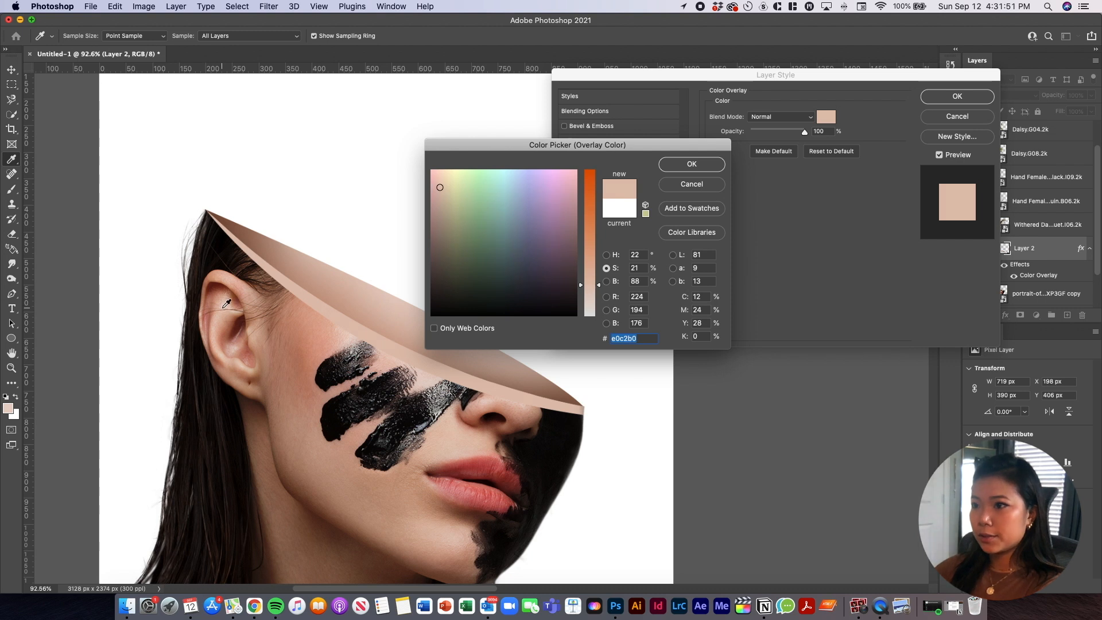
{"action": "key", "text": "Return"}
{"action": "key", "text": "Return"}
{"action": "key", "text": "p"}
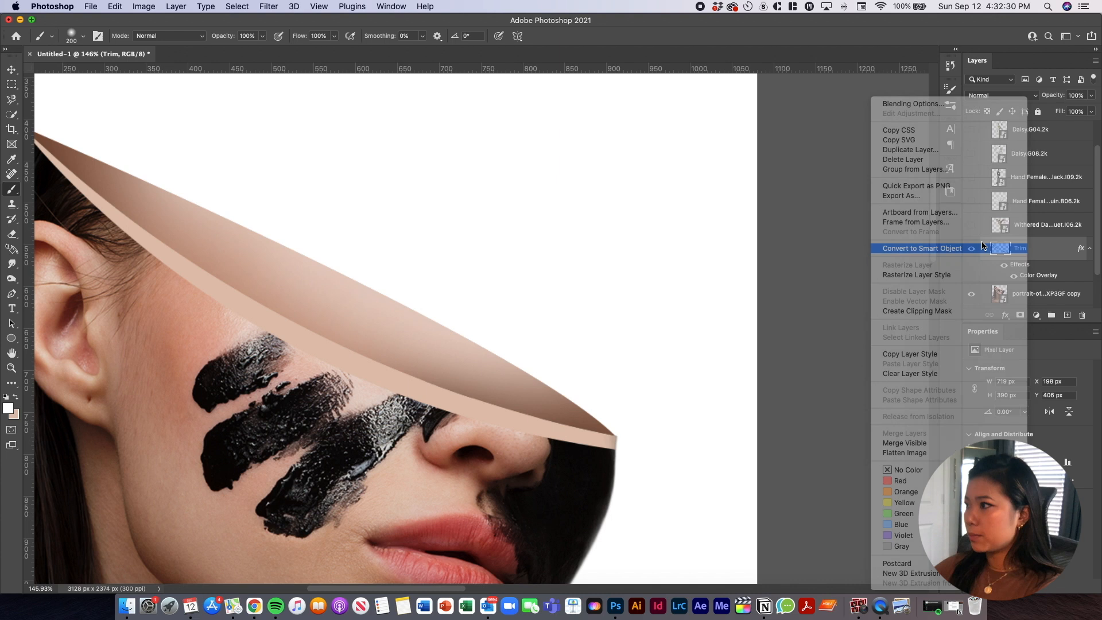
Convert the Trim layer to a Smart Object and add a new empty layer clipped to it
{"action": "left_click", "coordinate": [922, 248]}
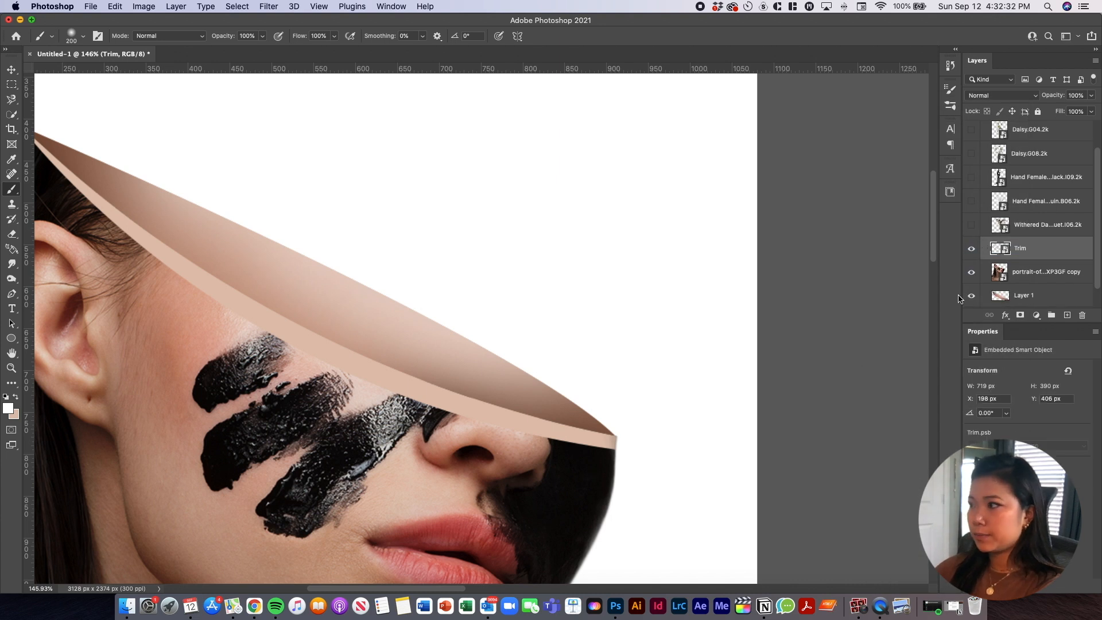
{"action": "left_click", "coordinate": [1068, 316]}
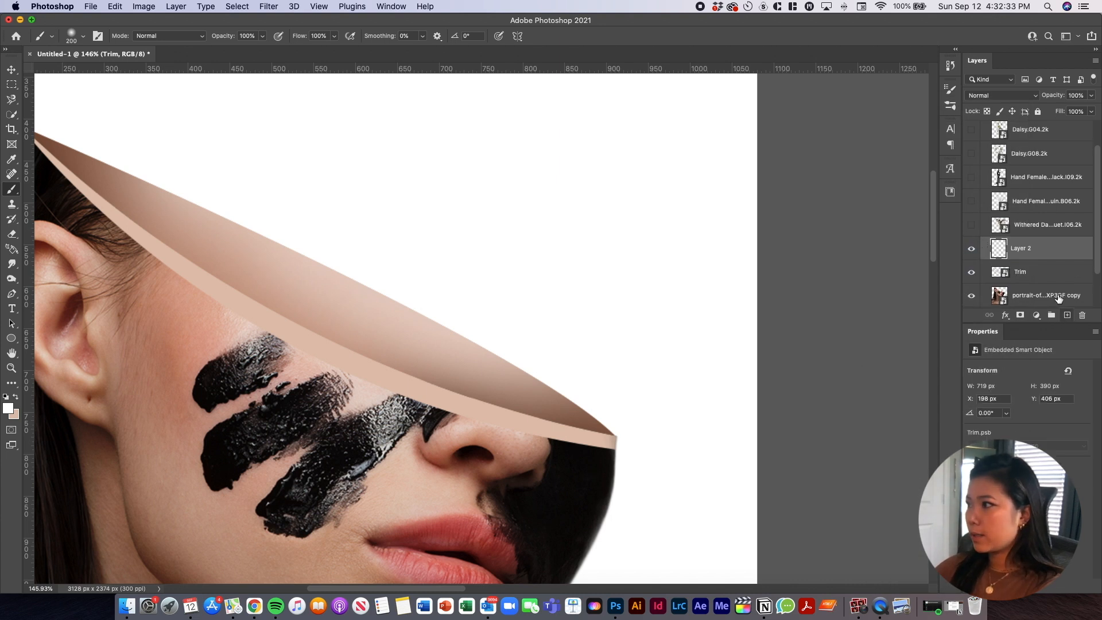
{"action": "left_click", "coordinate": [1057, 260], "text": "alt"}
Brush soft white highlights along the middle of the rim on the clipped Layer 2
{"action": "scroll", "coordinate": [367, 330], "scroll_direction": "down", "scroll_amount": 4}
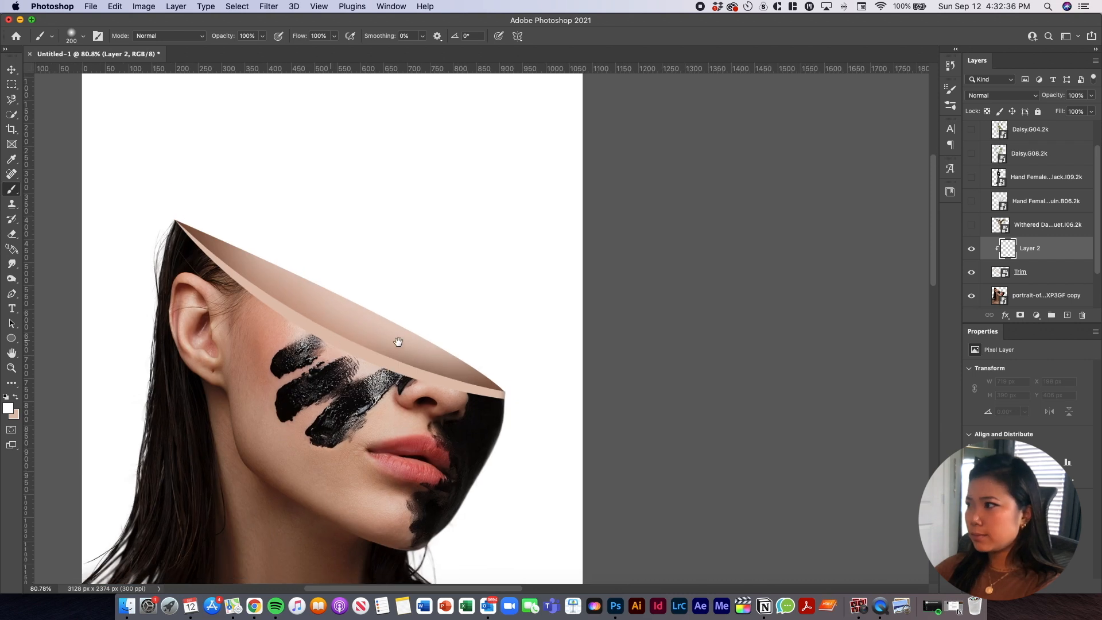
{"action": "scroll", "coordinate": [399, 342], "scroll_direction": "up", "scroll_amount": 5}
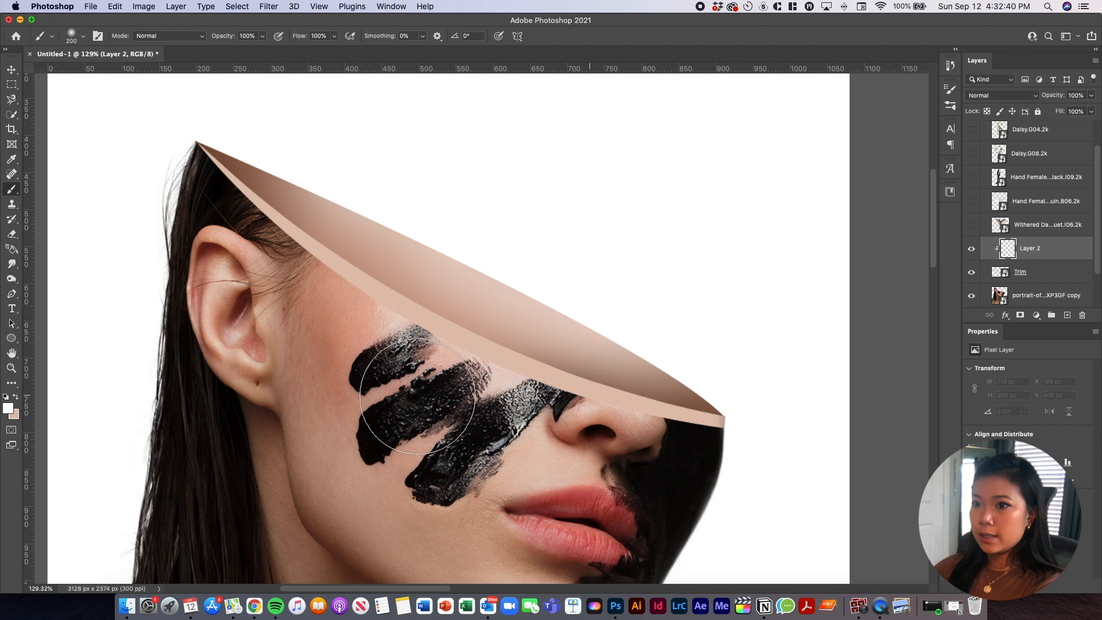
{"action": "mouse_move", "coordinate": [425, 310]}
{"action": "left_mouse_down"}
{"action": "mouse_move", "coordinate": [443, 275]}
{"action": "mouse_move", "coordinate": [553, 327]}
{"action": "left_mouse_up"}
{"action": "key", "text": "super+z"}
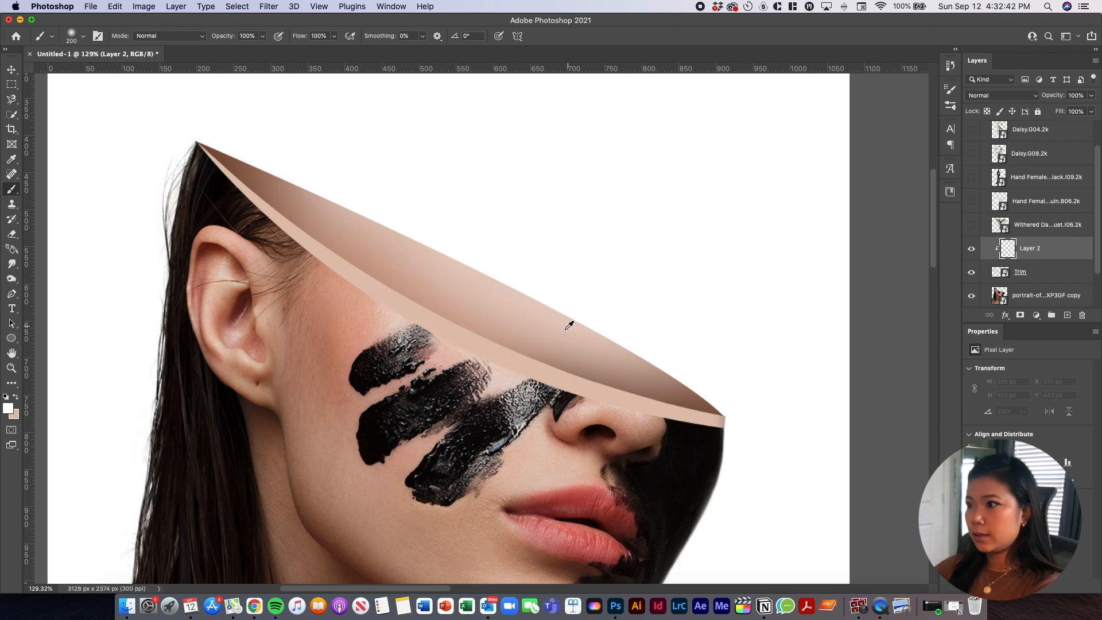
{"action": "scroll", "coordinate": [572, 323], "scroll_direction": "down", "scroll_amount": 2}
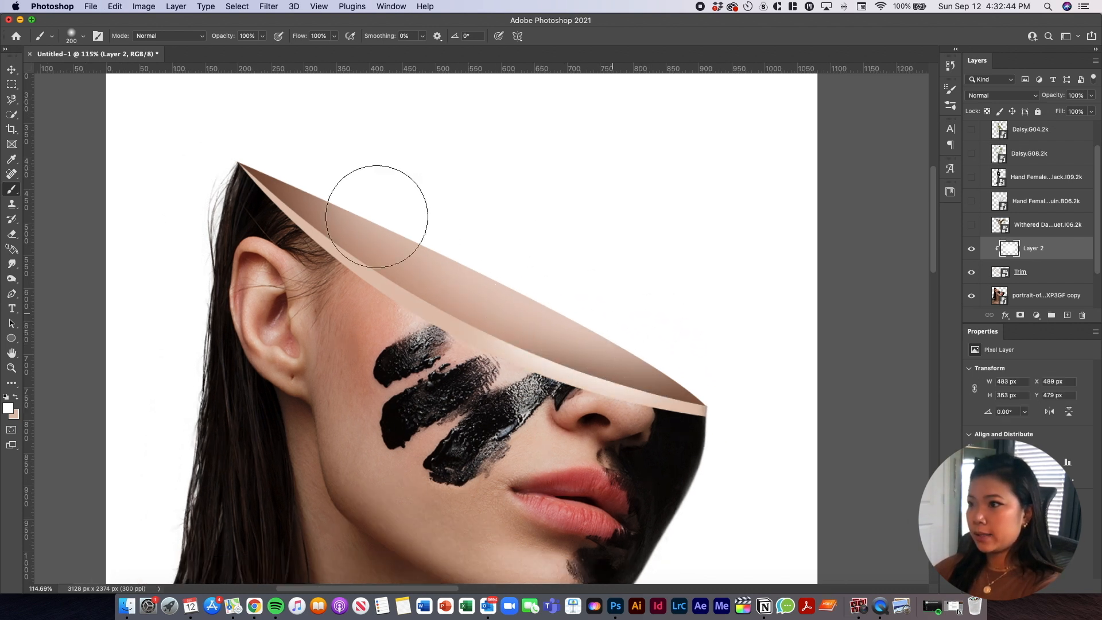
{"action": "scroll", "coordinate": [511, 265], "scroll_direction": "down", "scroll_amount": 2}
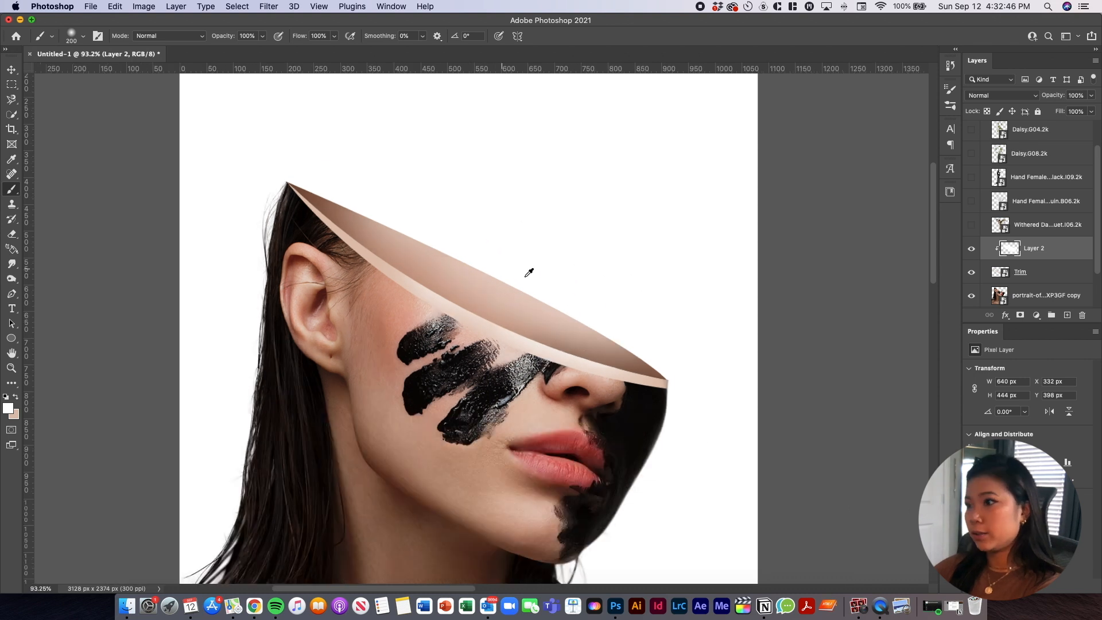
{"action": "mouse_move", "coordinate": [464, 251]}
{"action": "left_mouse_down"}
{"action": "mouse_move", "coordinate": [436, 225]}
{"action": "mouse_move", "coordinate": [446, 256]}
{"action": "mouse_move", "coordinate": [415, 229]}
{"action": "mouse_move", "coordinate": [518, 294]}
{"action": "mouse_move", "coordinate": [605, 320]}
{"action": "mouse_move", "coordinate": [552, 316]}
{"action": "mouse_move", "coordinate": [649, 335]}
{"action": "mouse_move", "coordinate": [864, 311]}
{"action": "mouse_move", "coordinate": [680, 346]}
{"action": "mouse_move", "coordinate": [626, 337]}
{"action": "mouse_move", "coordinate": [676, 336]}
{"action": "left_mouse_up"}
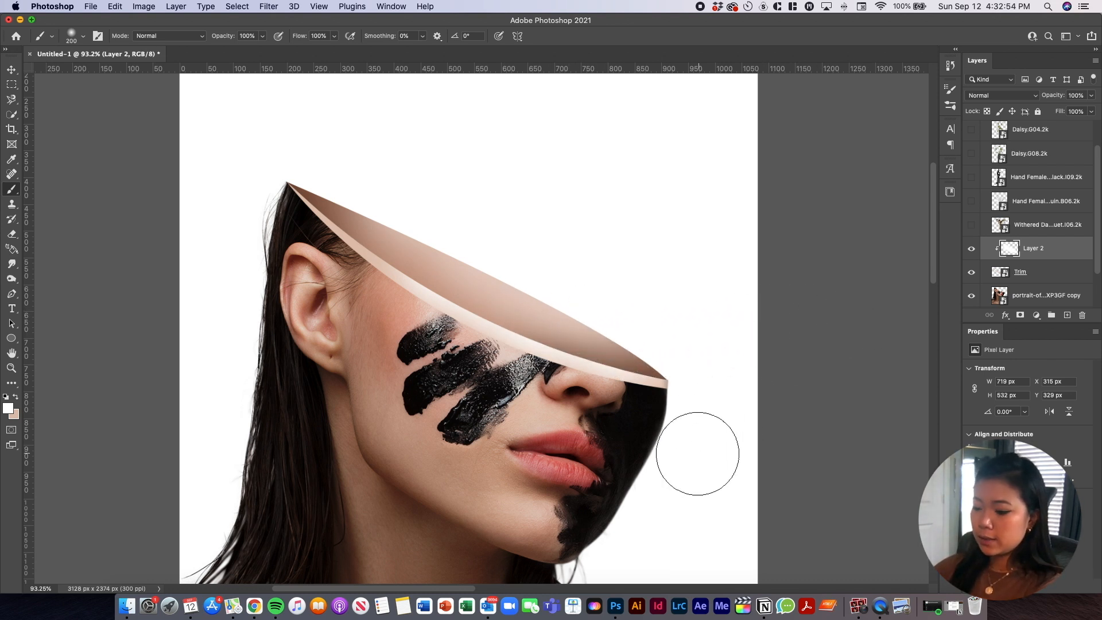
Shade both ends of the rim with brown sampled from the chin and set Layer 2 to the Hard Light blend mode
{"action": "left_click", "coordinate": [542, 542], "text": "alt"}
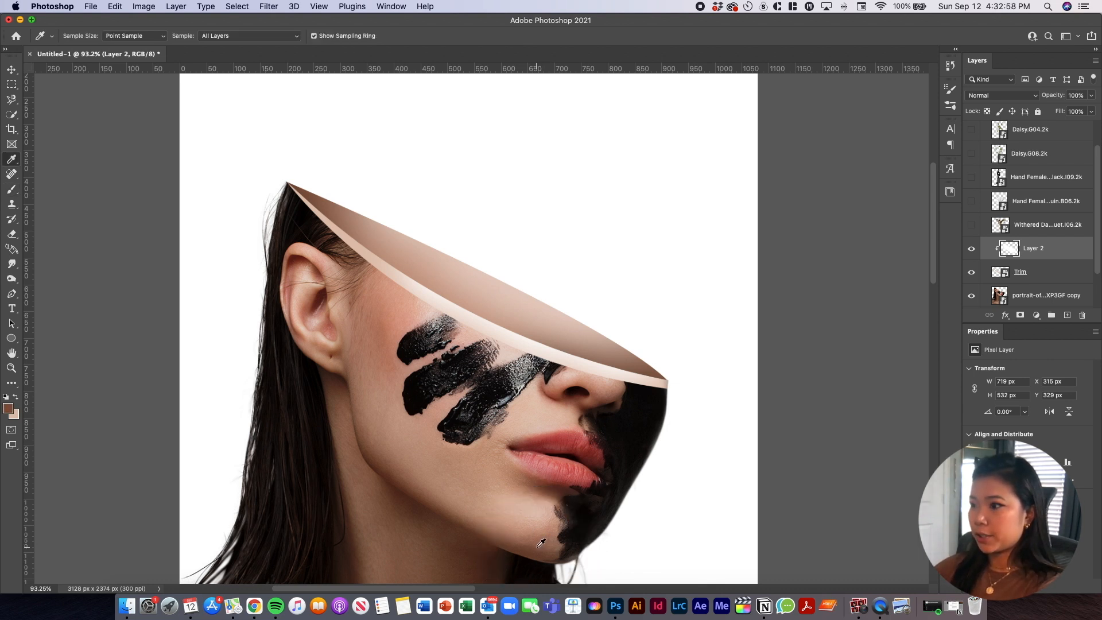
{"action": "mouse_move", "coordinate": [704, 397]}
{"action": "left_mouse_down"}
{"action": "mouse_move", "coordinate": [673, 425]}
{"action": "mouse_move", "coordinate": [610, 437]}
{"action": "left_mouse_up"}
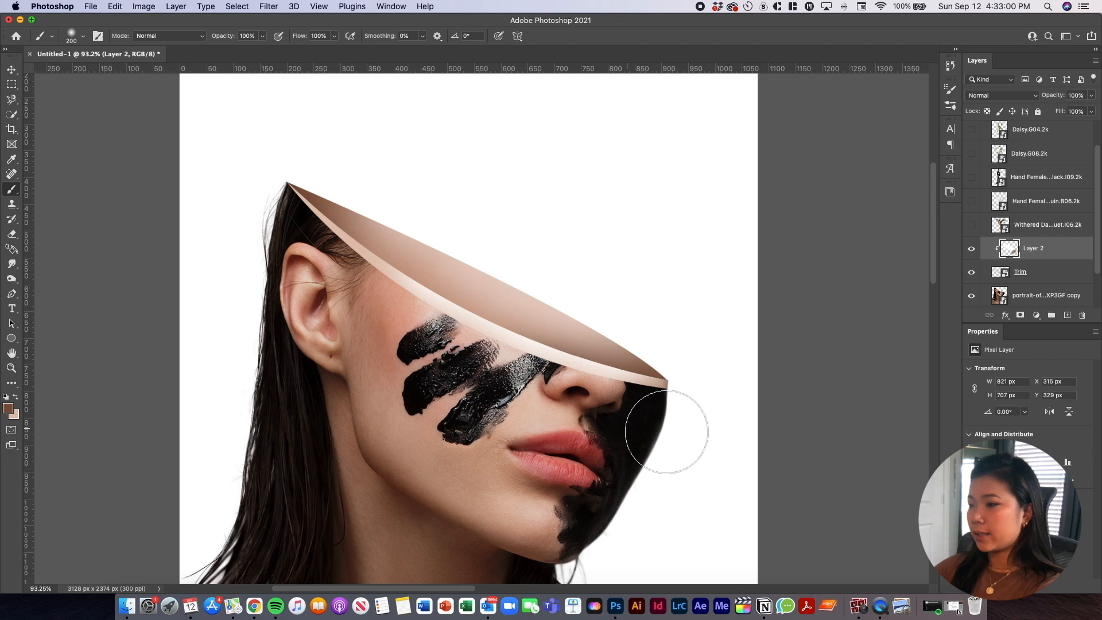
{"action": "left_click_drag", "start_coordinate": [222, 178], "coordinate": [286, 234]}
{"action": "scroll", "coordinate": [448, 329], "scroll_direction": "down", "scroll_amount": 10}
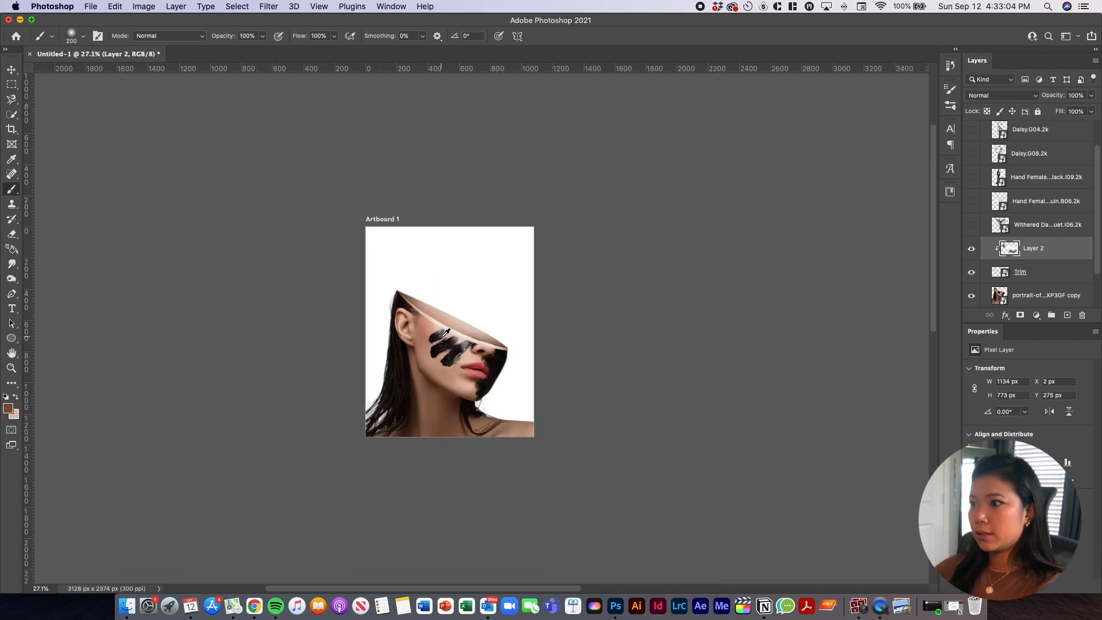
{"action": "scroll", "coordinate": [716, 352], "scroll_direction": "up", "scroll_amount": 7}
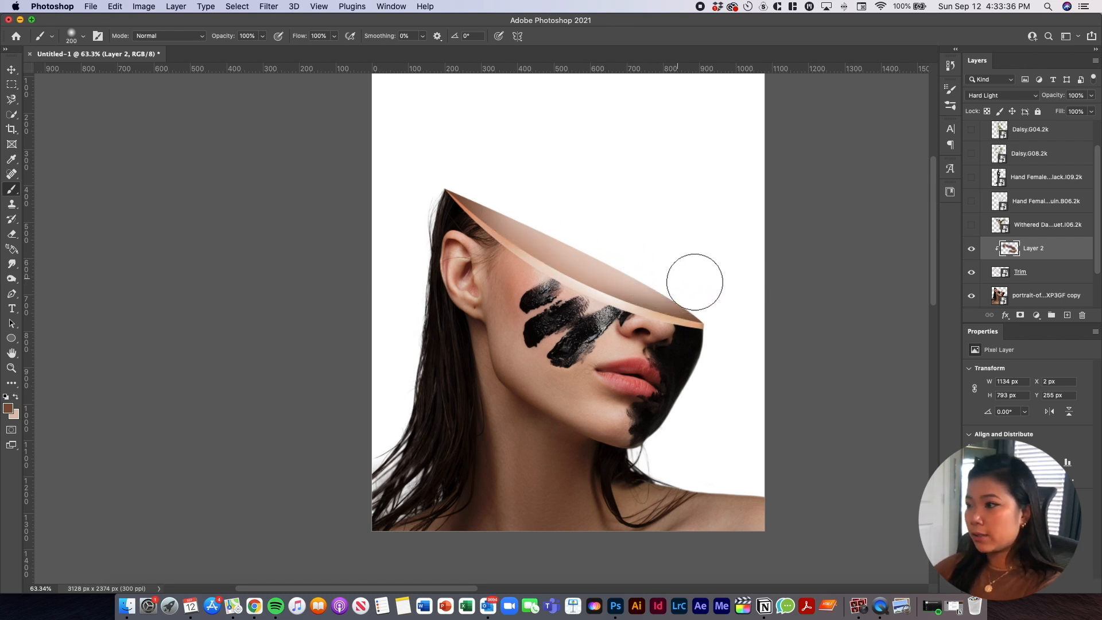
{"action": "scroll", "coordinate": [695, 282], "scroll_direction": "down", "scroll_amount": 2}
{"action": "scroll", "coordinate": [587, 356], "scroll_direction": "up", "scroll_amount": 4}
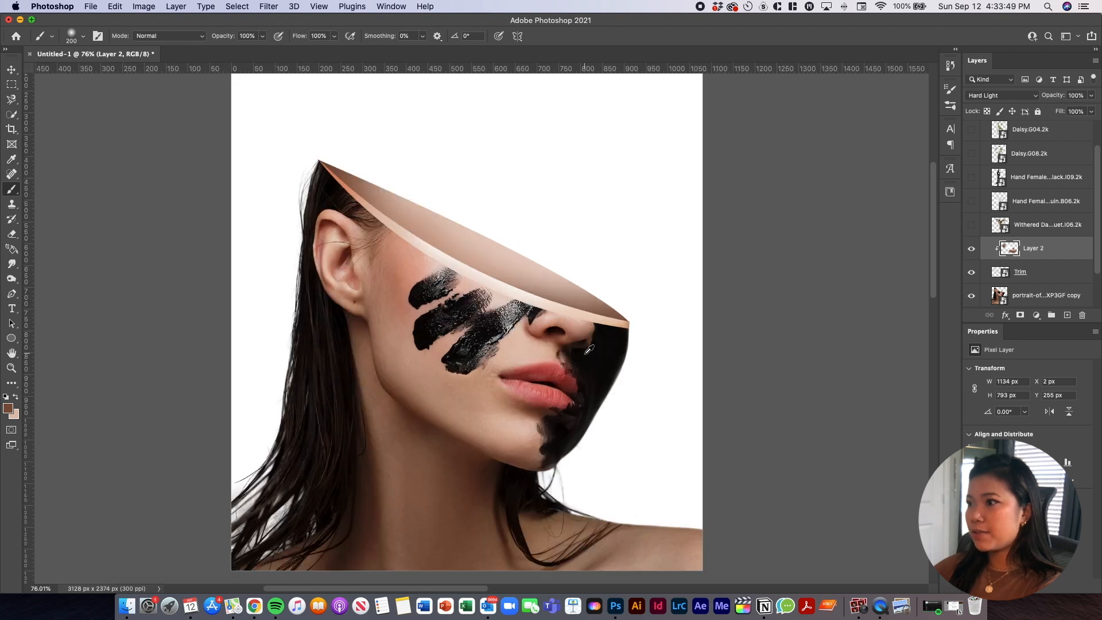
{"action": "scroll", "coordinate": [588, 356], "scroll_direction": "down", "scroll_amount": 5}
{"action": "scroll", "coordinate": [588, 356], "scroll_direction": "up", "scroll_amount": 4}
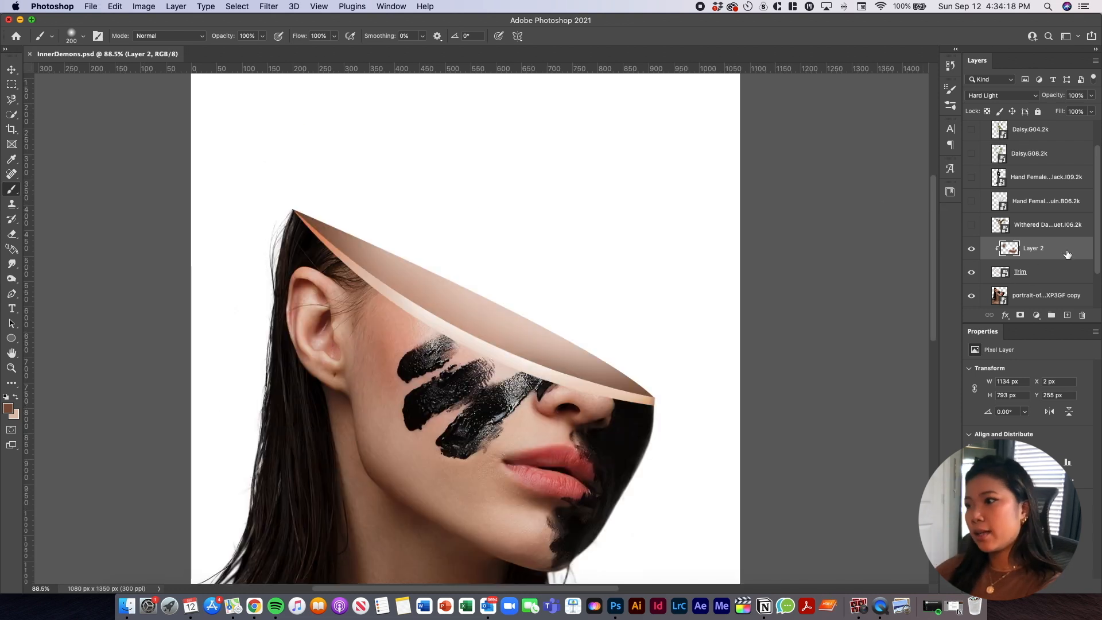
Show the Withered Daisy Bouquet layer, previewing the Daisy.G08 and Daisy.G04 layers briefly before hiding them again
{"action": "left_click", "coordinate": [973, 225]}
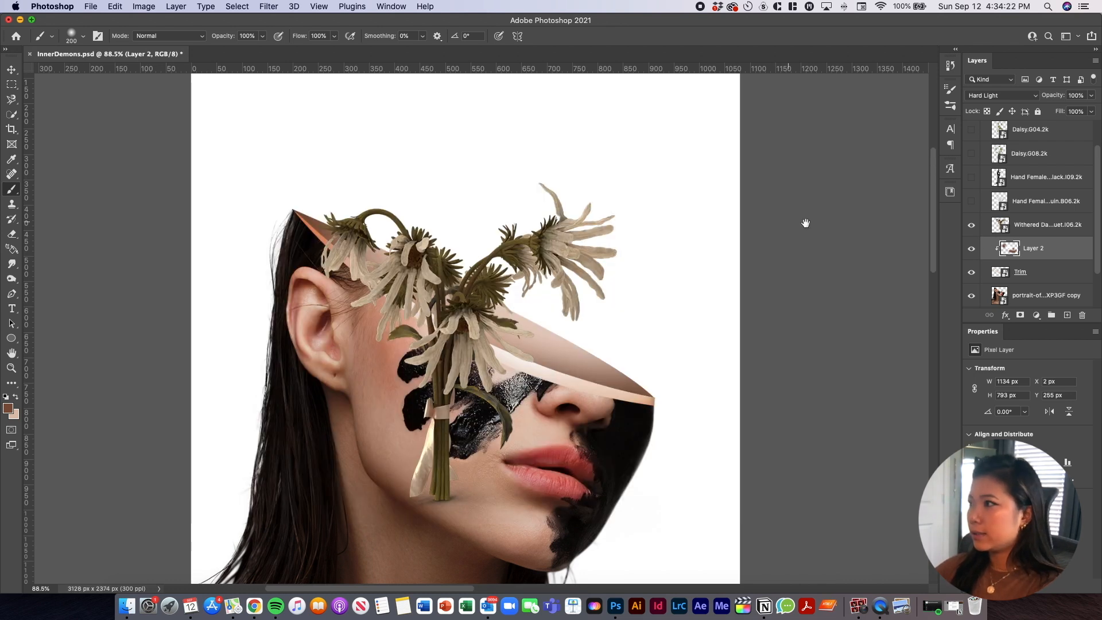
{"action": "left_click", "coordinate": [974, 152]}
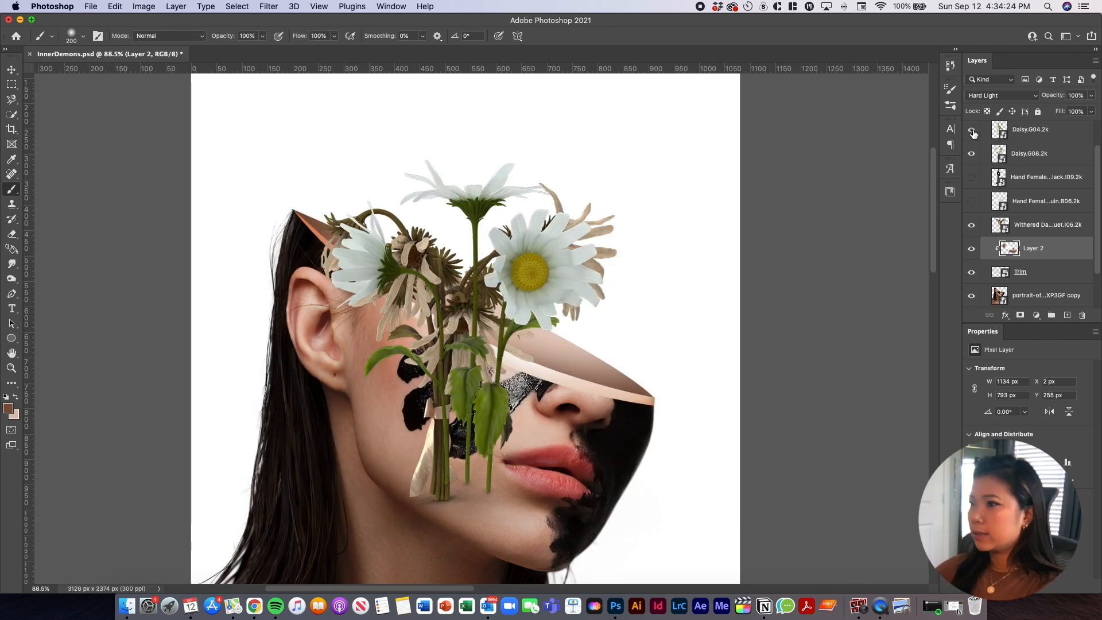
{"action": "left_click", "coordinate": [972, 132]}
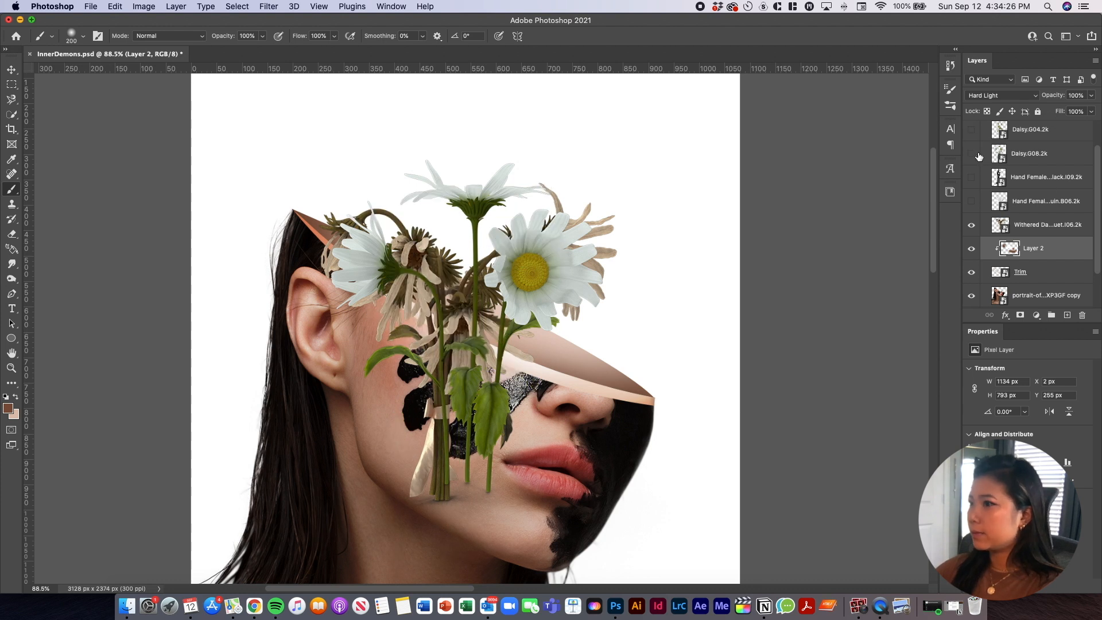
{"action": "left_click", "coordinate": [972, 153]}
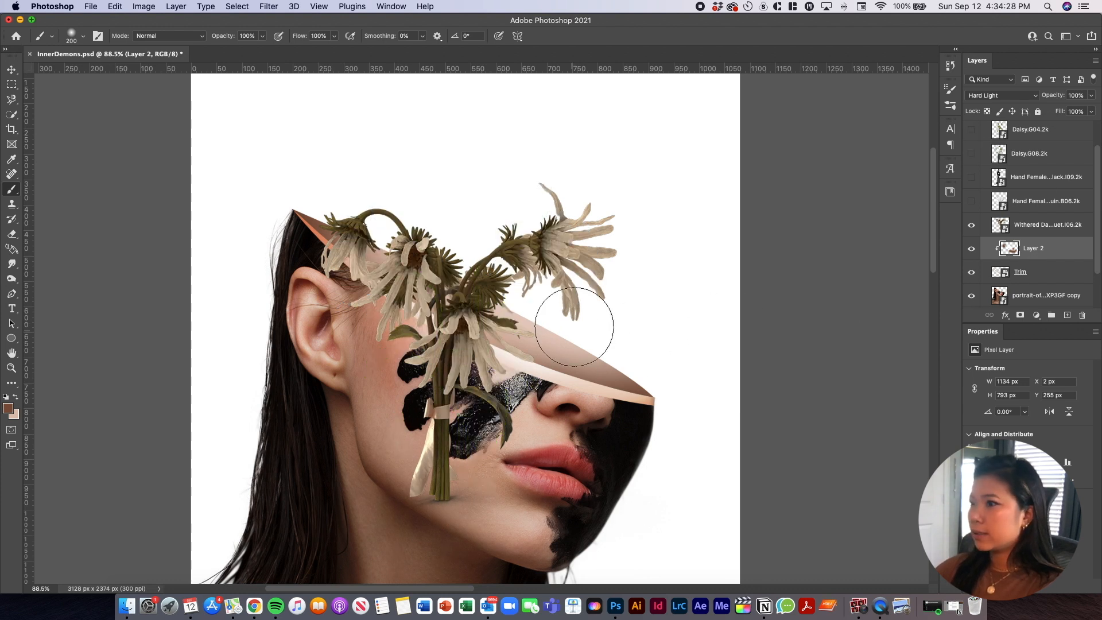
{"action": "key", "text": "super+t"}
{"action": "left_click_drag", "start_coordinate": [491, 258], "coordinate": [645, 236]}
{"action": "key", "text": "Escape"}
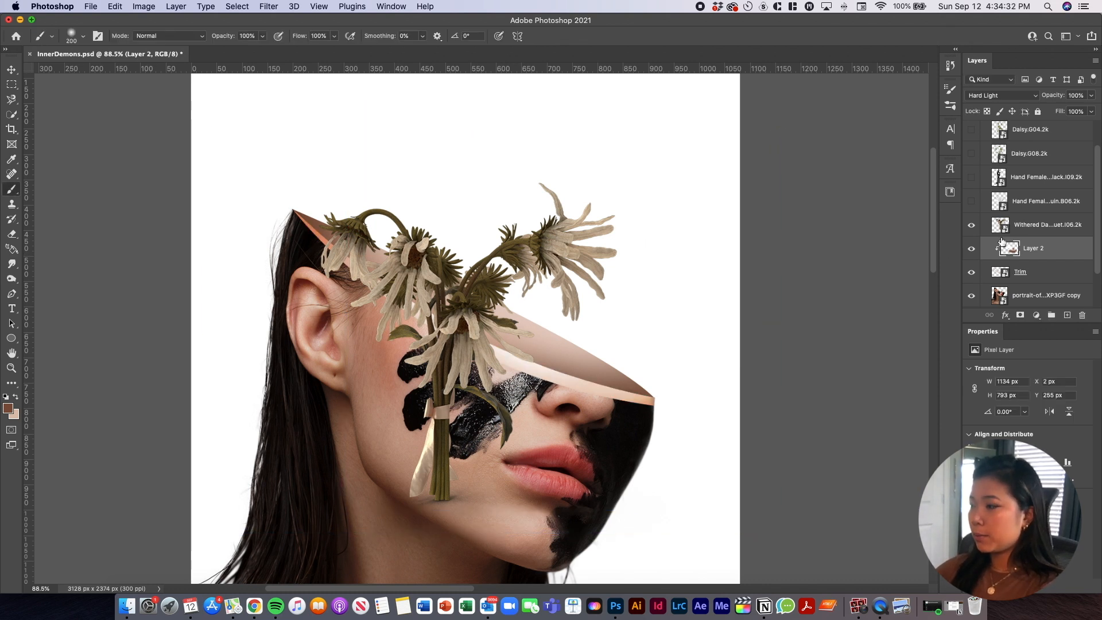
Enlarge the withered daisy bouquet, rotate it clockwise about 12° and position its flowers over the head opening
{"action": "left_click", "coordinate": [1029, 232]}
{"action": "key", "text": "super+t"}
{"action": "left_click_drag", "start_coordinate": [498, 454], "coordinate": [640, 433]}
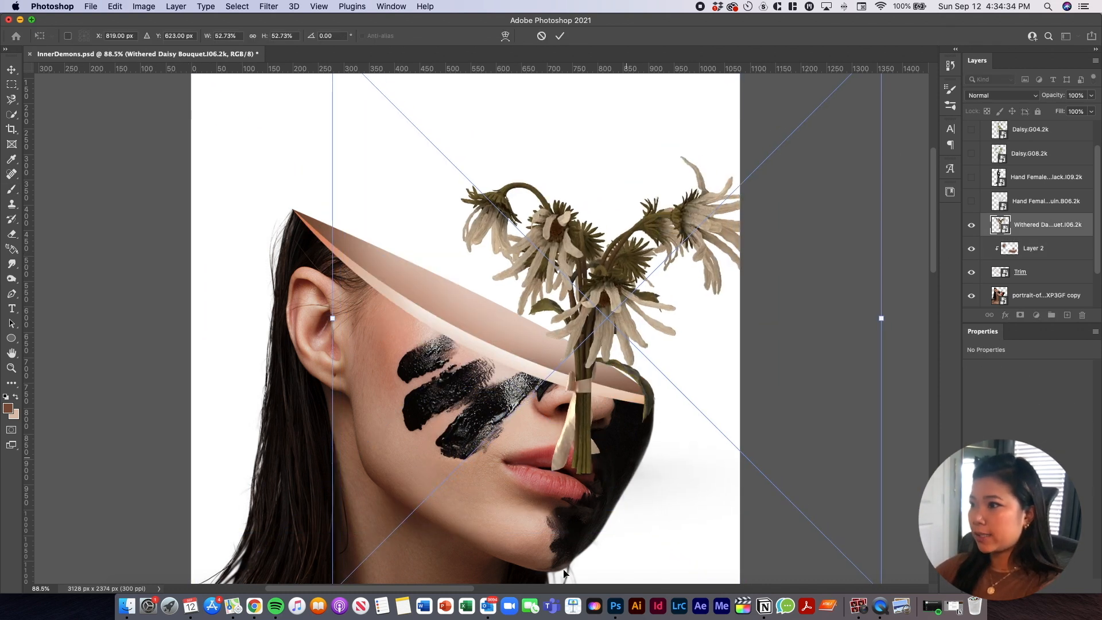
{"action": "scroll", "coordinate": [529, 436], "scroll_direction": "down", "scroll_amount": 5}
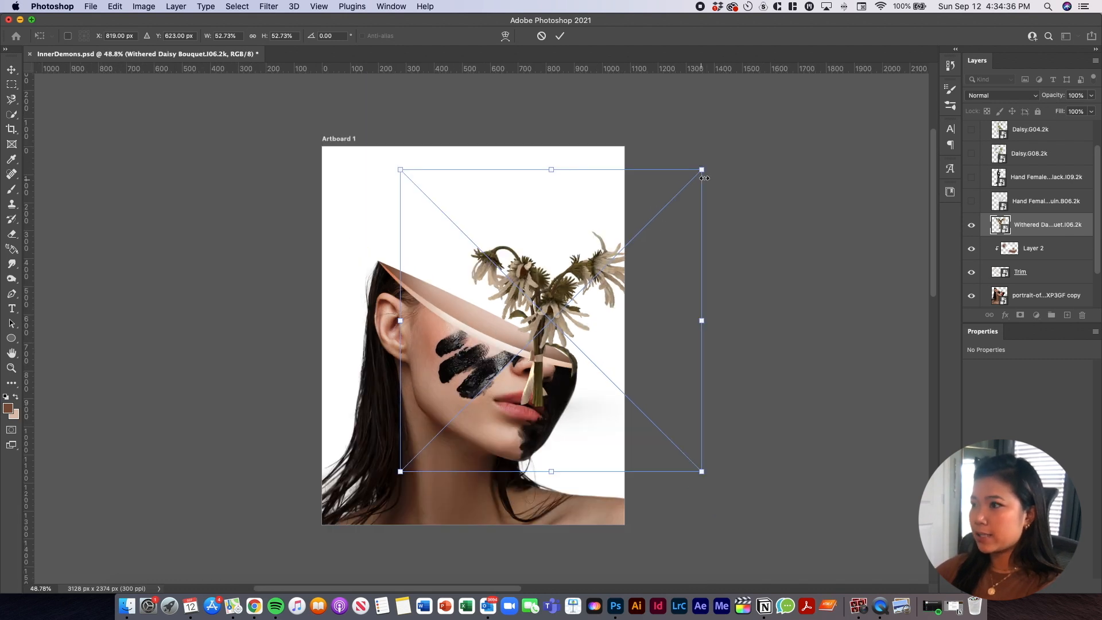
{"action": "left_click_drag", "start_coordinate": [702, 171], "coordinate": [754, 115]}
{"action": "left_click_drag", "start_coordinate": [814, 150], "coordinate": [842, 183]}
{"action": "left_click_drag", "start_coordinate": [601, 287], "coordinate": [564, 306]}
{"action": "left_click_drag", "start_coordinate": [739, 176], "coordinate": [697, 204]}
{"action": "mouse_move", "coordinate": [542, 291]}
{"action": "left_mouse_down"}
{"action": "mouse_move", "coordinate": [506, 345]}
{"action": "mouse_move", "coordinate": [566, 173]}
{"action": "mouse_move", "coordinate": [480, 315]}
{"action": "mouse_move", "coordinate": [449, 300]}
{"action": "mouse_move", "coordinate": [460, 305]}
{"action": "mouse_move", "coordinate": [413, 323]}
{"action": "mouse_move", "coordinate": [445, 289]}
{"action": "mouse_move", "coordinate": [546, 319]}
{"action": "mouse_move", "coordinate": [531, 280]}
{"action": "mouse_move", "coordinate": [523, 315]}
{"action": "mouse_move", "coordinate": [424, 268]}
{"action": "mouse_move", "coordinate": [540, 309]}
{"action": "left_mouse_up"}
Hide the bouquet stems overlapping the face below the rim by painting black on its layer mask with a hard brush
{"action": "scroll", "coordinate": [461, 305], "scroll_direction": "up", "scroll_amount": 5}
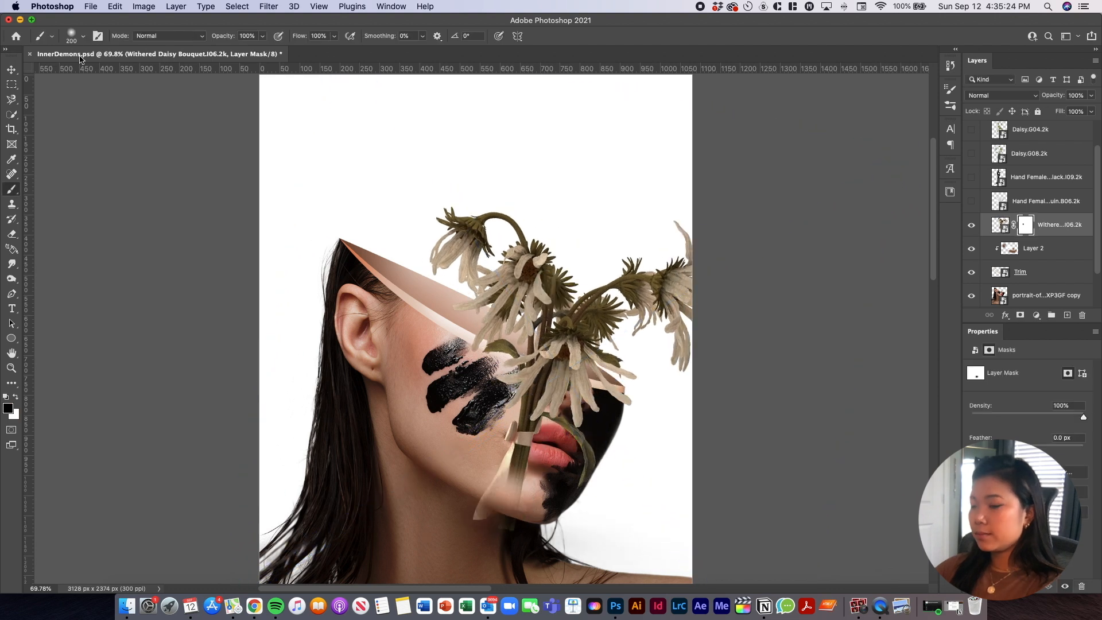
{"action": "left_click", "coordinate": [82, 209]}
{"action": "mouse_move", "coordinate": [580, 479]}
{"action": "left_mouse_down"}
{"action": "mouse_move", "coordinate": [601, 462]}
{"action": "mouse_move", "coordinate": [537, 436]}
{"action": "left_mouse_up"}
{"action": "mouse_move", "coordinate": [603, 426]}
{"action": "left_mouse_down"}
{"action": "mouse_move", "coordinate": [468, 363]}
{"action": "mouse_move", "coordinate": [444, 369]}
{"action": "mouse_move", "coordinate": [439, 535]}
{"action": "mouse_move", "coordinate": [701, 511]}
{"action": "mouse_move", "coordinate": [567, 515]}
{"action": "mouse_move", "coordinate": [581, 488]}
{"action": "left_mouse_up"}
{"action": "scroll", "coordinate": [584, 473], "scroll_direction": "up", "scroll_amount": 3}
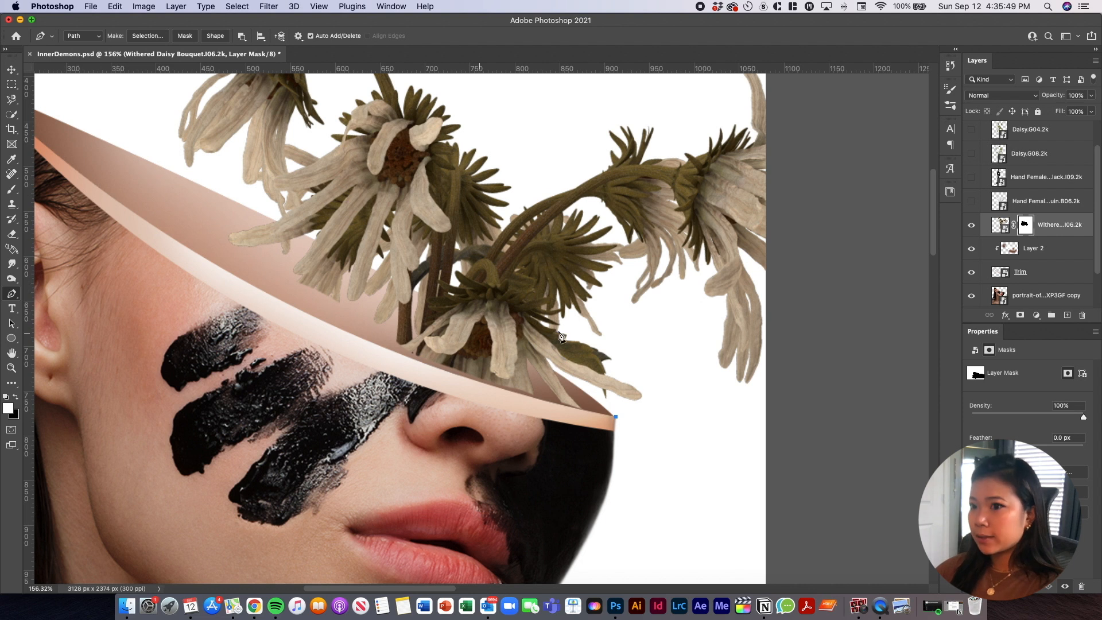
Try to paint the hidden parts of the bouquet back in white on its mask near the rim
{"action": "key", "text": "b"}
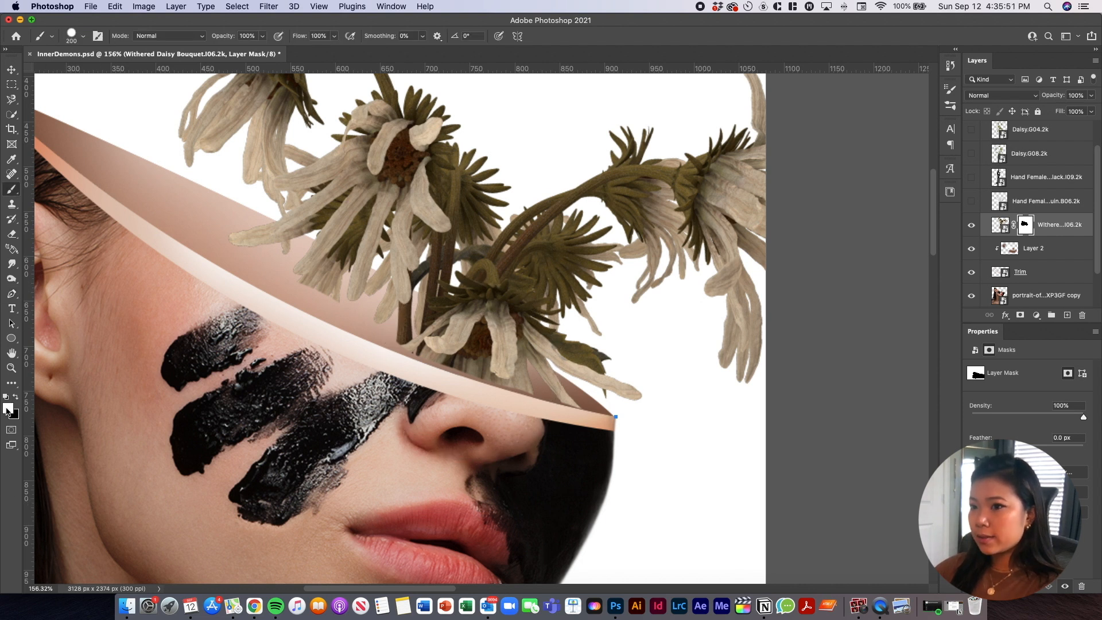
{"action": "left_click_drag", "start_coordinate": [381, 369], "coordinate": [646, 362]}
{"action": "key", "text": "super+z"}
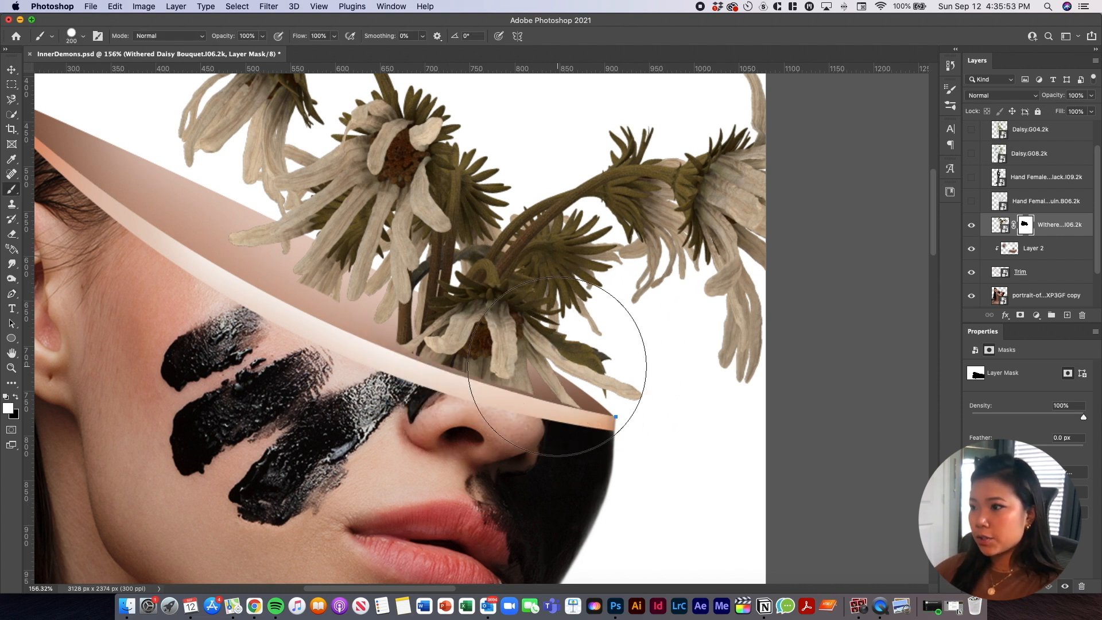
{"action": "key", "text": "x"}
{"action": "key", "text": "super+z"}
{"action": "key", "text": "super+shift+z"}
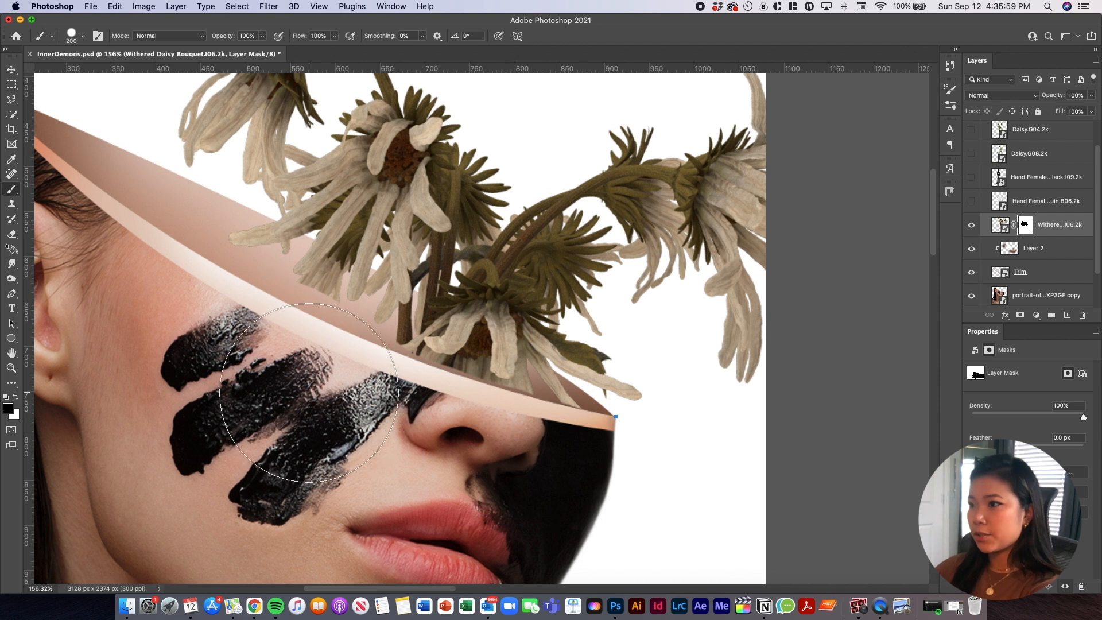
Draw a closed Pen path along the rim's upper edge and around the lower flowers, and convert it to a selection with 0 feather
{"action": "key", "text": "p"}
{"action": "key", "text": "super+equal"}
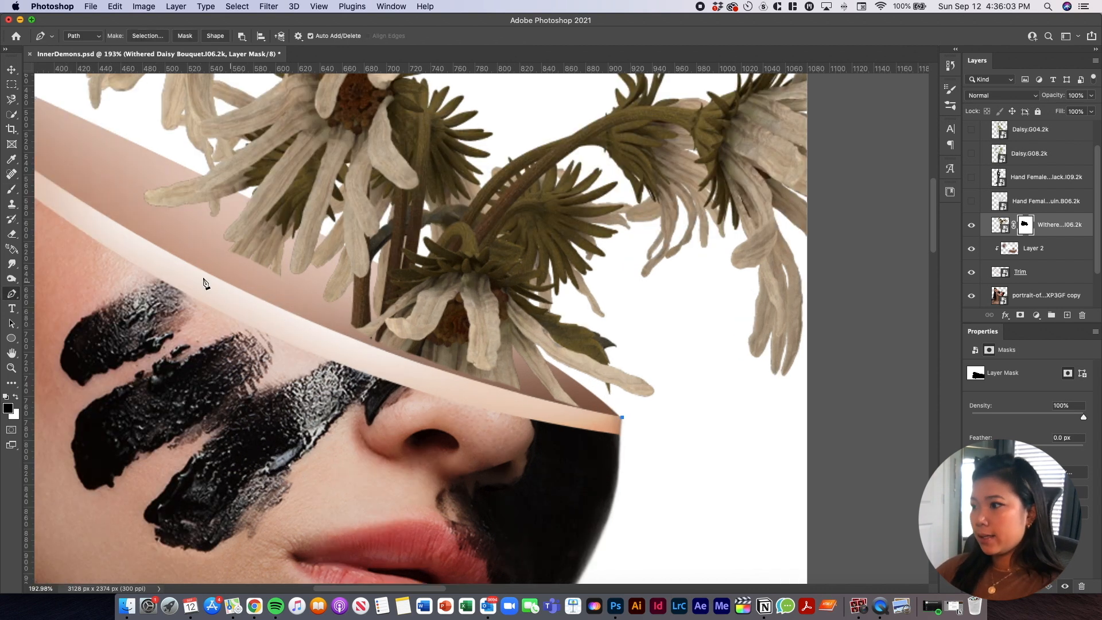
{"action": "left_click_drag", "start_coordinate": [143, 237], "coordinate": [68, 91]}
{"action": "left_click", "coordinate": [655, 247]}
{"action": "left_click", "coordinate": [811, 417]}
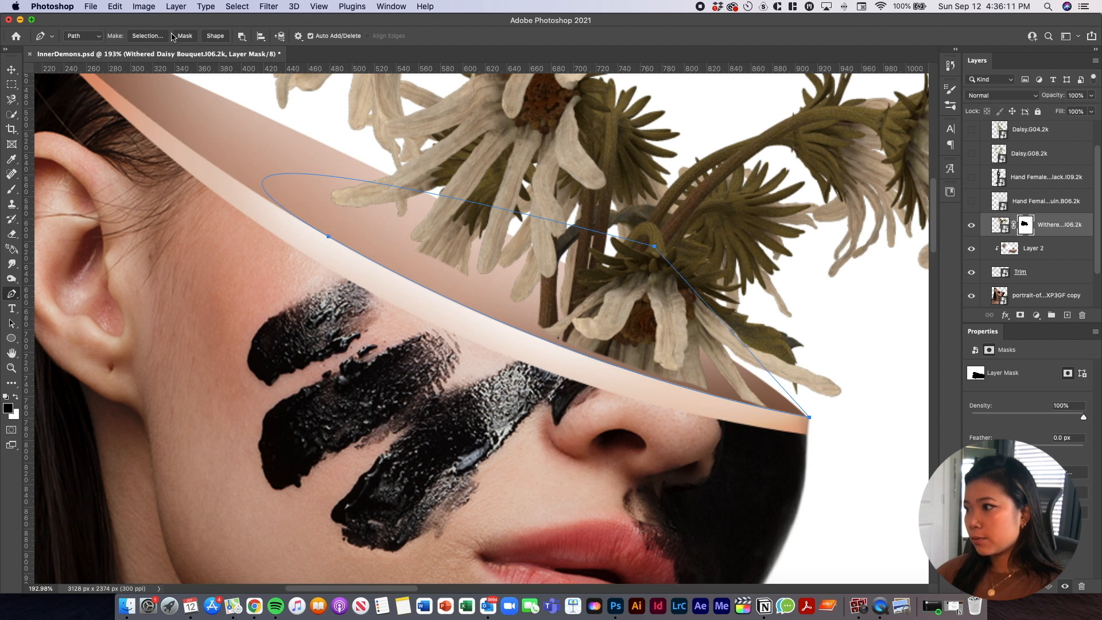
{"action": "left_click", "coordinate": [147, 35]}
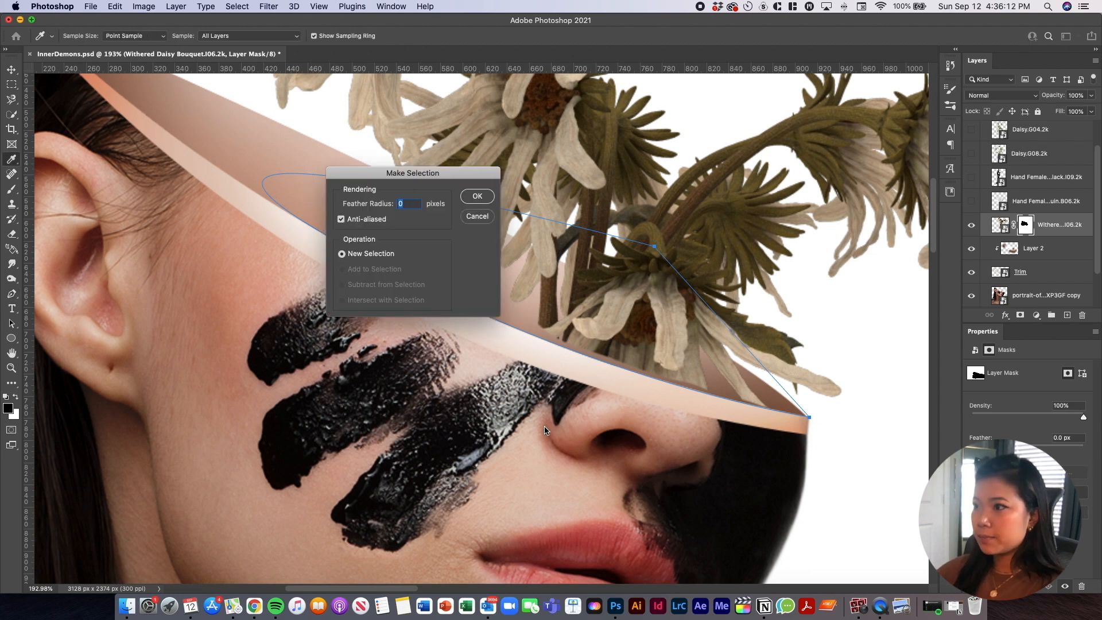
{"action": "left_click", "coordinate": [477, 197]}
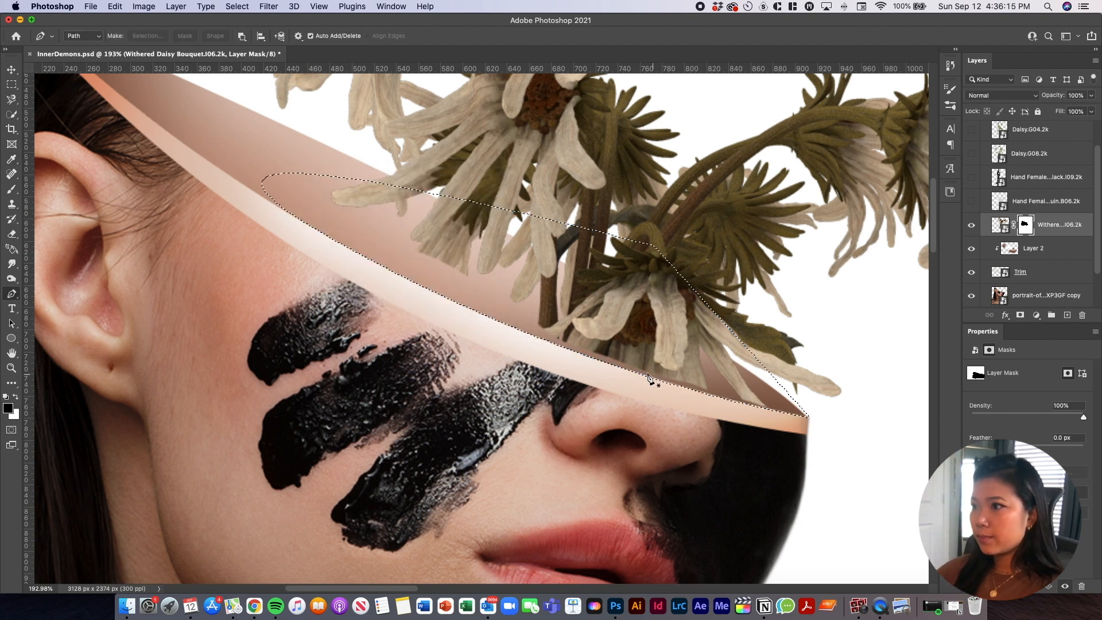
Paint white on the bouquet's mask inside the selection to restore the leaves and petals above the rim, and deselect
{"action": "key", "text": "b"}
{"action": "key", "text": "x"}
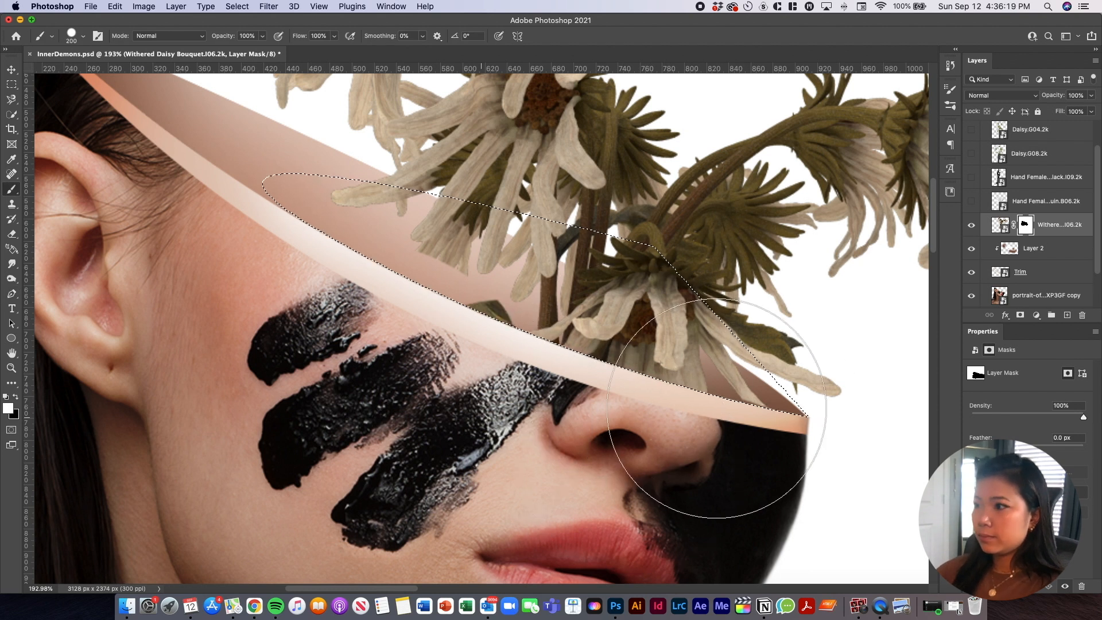
{"action": "key", "text": "super+d"}
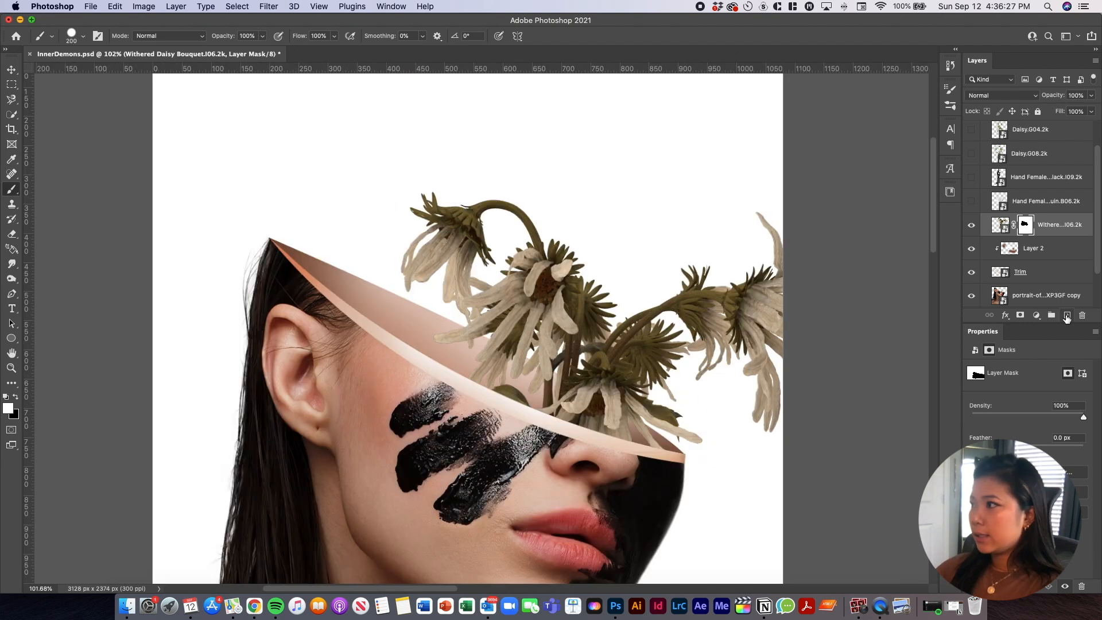
Add a new layer clipped to the withered daisy bouquet and make it the active layer
{"action": "left_click", "coordinate": [1067, 316]}
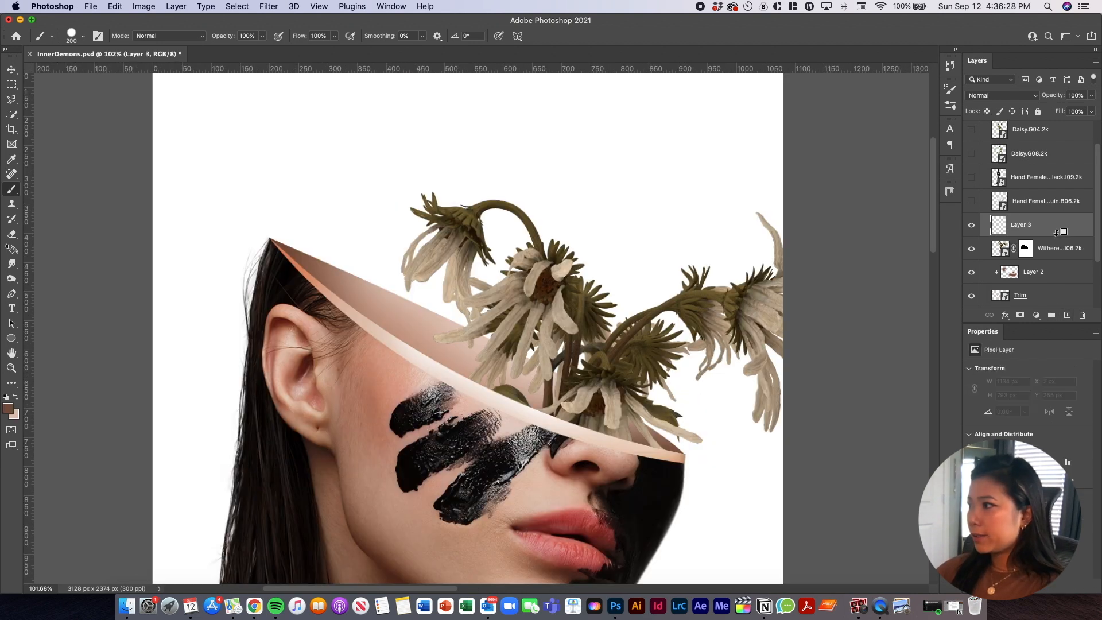
{"action": "left_click", "coordinate": [1057, 233], "text": "alt"}
{"action": "left_click", "coordinate": [992, 253]}
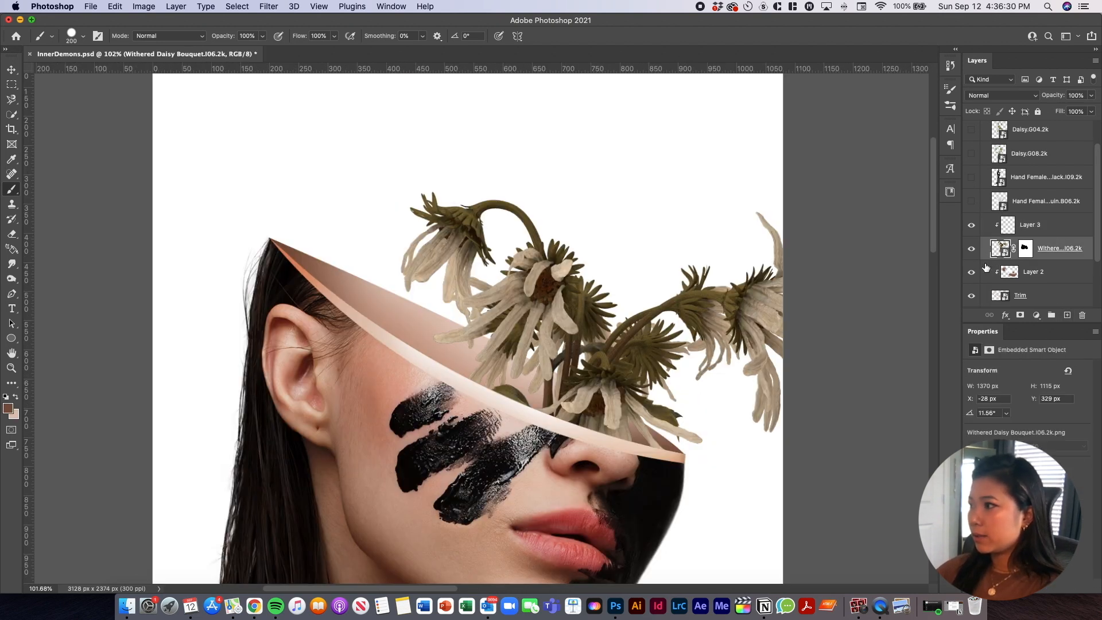
{"action": "left_click", "coordinate": [1062, 229]}
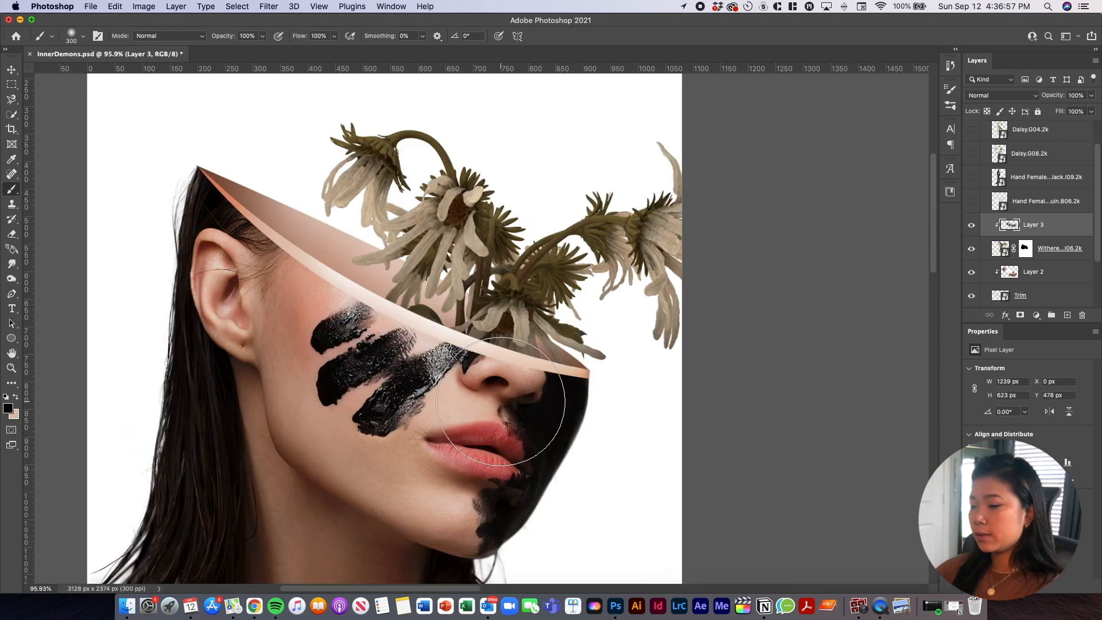
Brush soft black shading over the withered bouquet's lower petals on its clipped layer and set the layer's blend mode to Overlay
{"action": "mouse_move", "coordinate": [500, 401]}
{"action": "left_mouse_down"}
{"action": "mouse_move", "coordinate": [537, 423]}
{"action": "mouse_move", "coordinate": [341, 363]}
{"action": "left_mouse_up"}
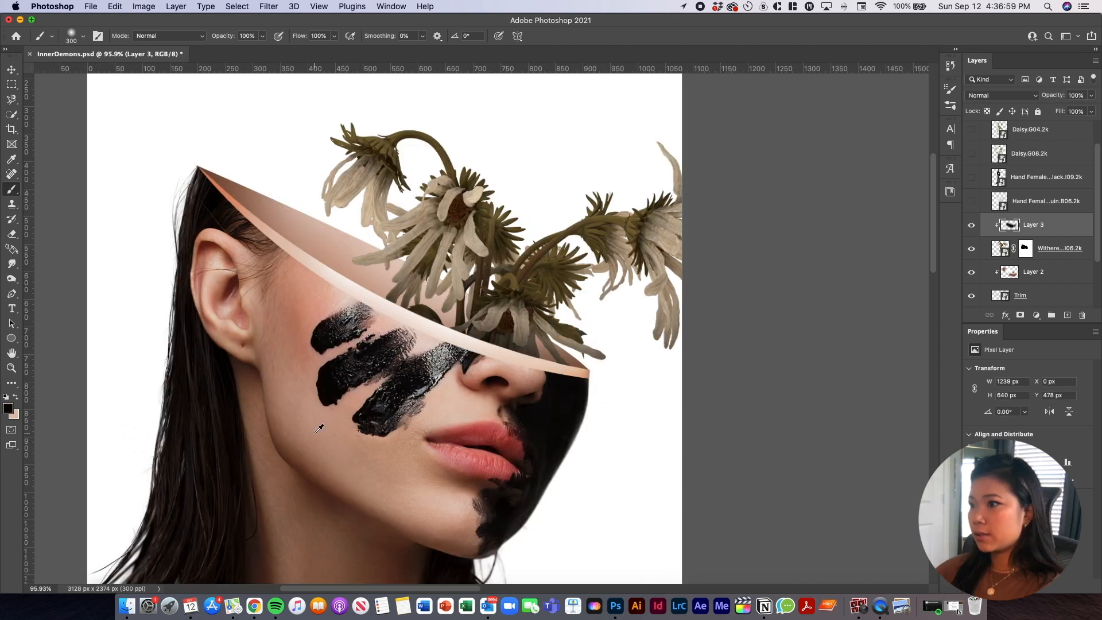
{"action": "scroll", "coordinate": [319, 428], "scroll_direction": "down", "scroll_amount": 5}
{"action": "scroll", "coordinate": [355, 441], "scroll_direction": "up", "scroll_amount": 5}
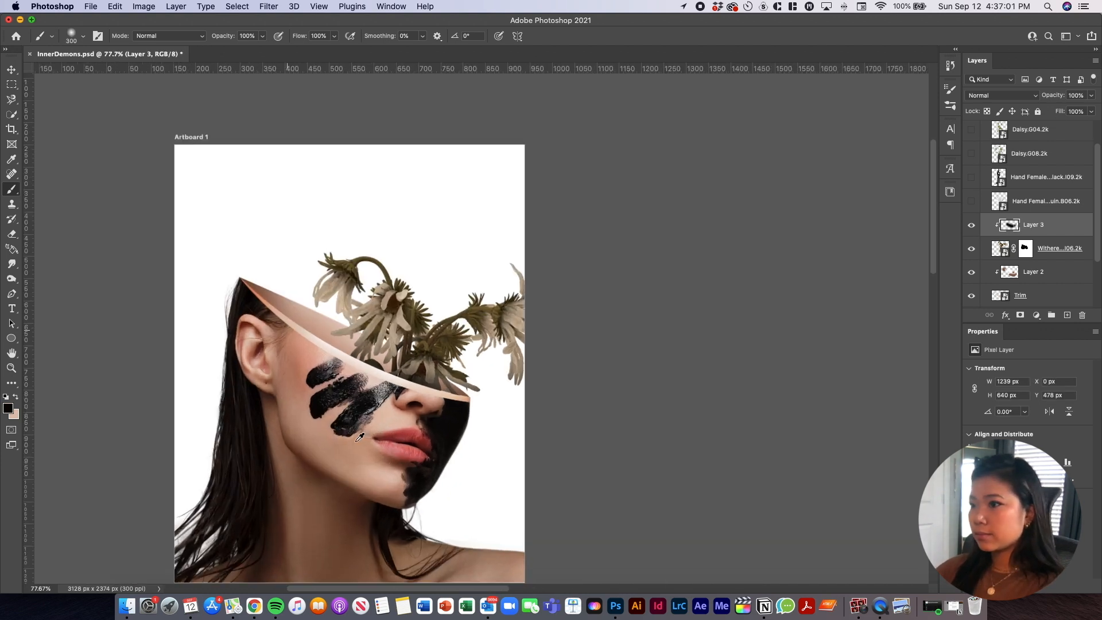
{"action": "left_click", "coordinate": [1020, 99]}
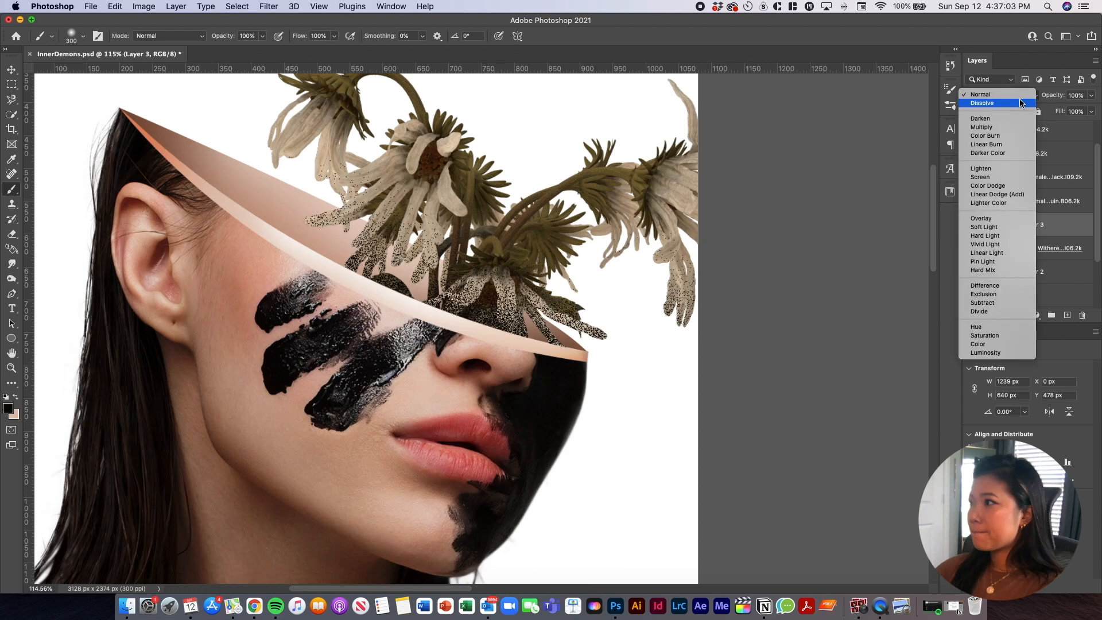
{"action": "left_click", "coordinate": [1008, 221]}
{"action": "scroll", "coordinate": [579, 267], "scroll_direction": "down", "scroll_amount": 5}
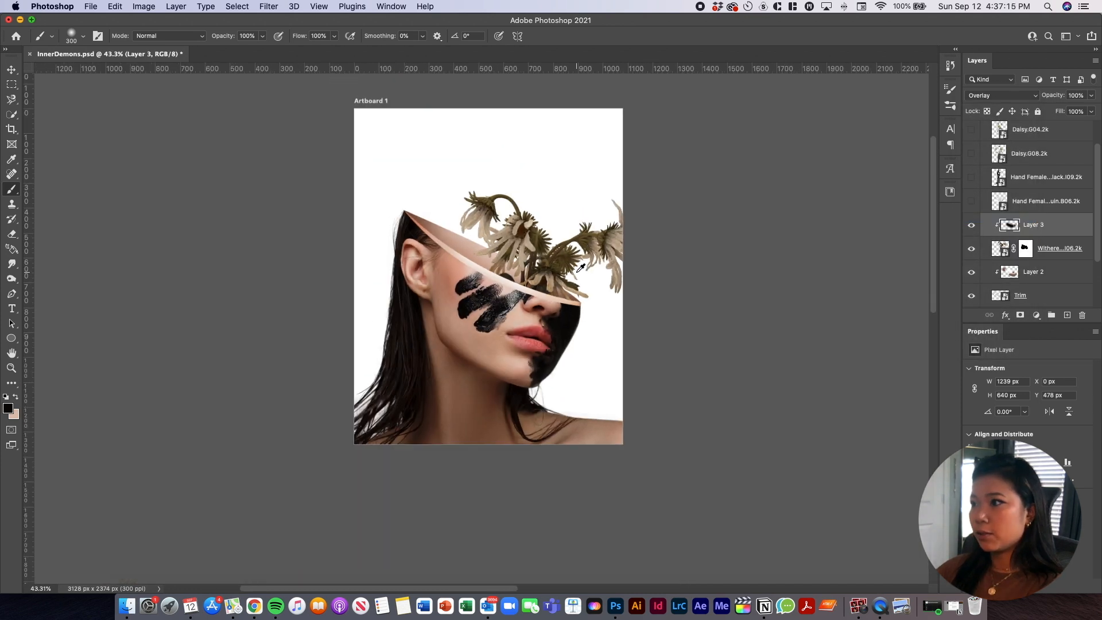
{"action": "scroll", "coordinate": [580, 268], "scroll_direction": "up", "scroll_amount": 5}
{"action": "scroll", "coordinate": [580, 268], "scroll_direction": "down", "scroll_amount": 3}
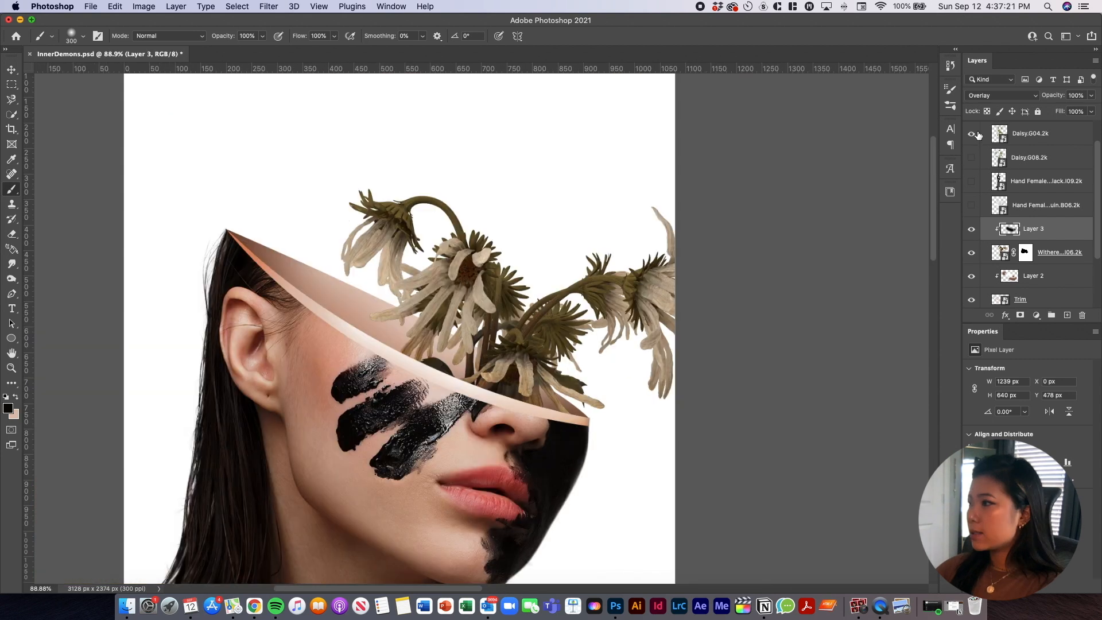
Compare the Daisy.G04.2k and Daisy.G08.2k layers over the artwork, leaving only Daisy.G08.2k visible
{"action": "left_click", "coordinate": [978, 133]}
{"action": "left_click", "coordinate": [972, 134]}
{"action": "left_click", "coordinate": [973, 134]}
{"action": "left_click", "coordinate": [971, 157]}
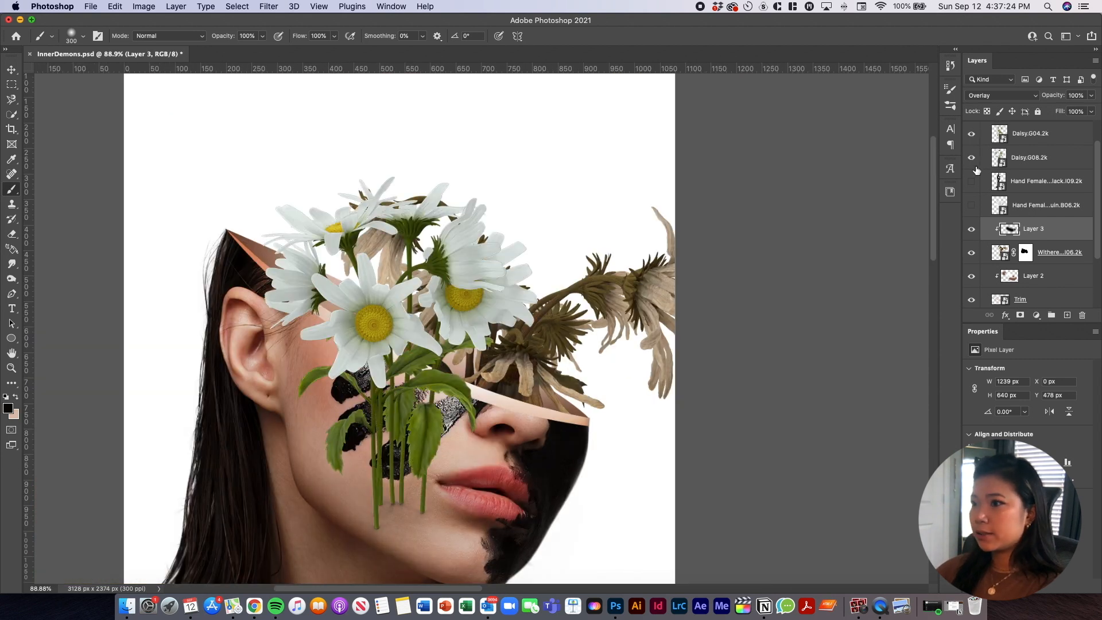
{"action": "left_click", "coordinate": [972, 135]}
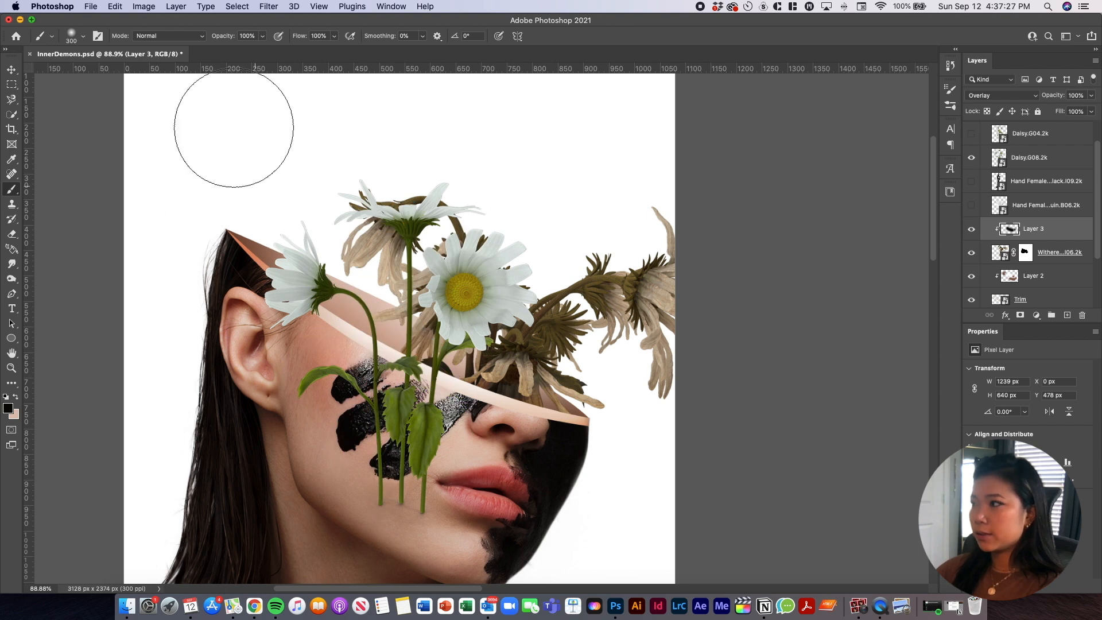
Flip Daisy.G08.2k horizontally, tilt it to -170.01° and place it over the back end of the head opening
{"action": "left_click", "coordinate": [1037, 163]}
{"action": "key", "text": "super+t"}
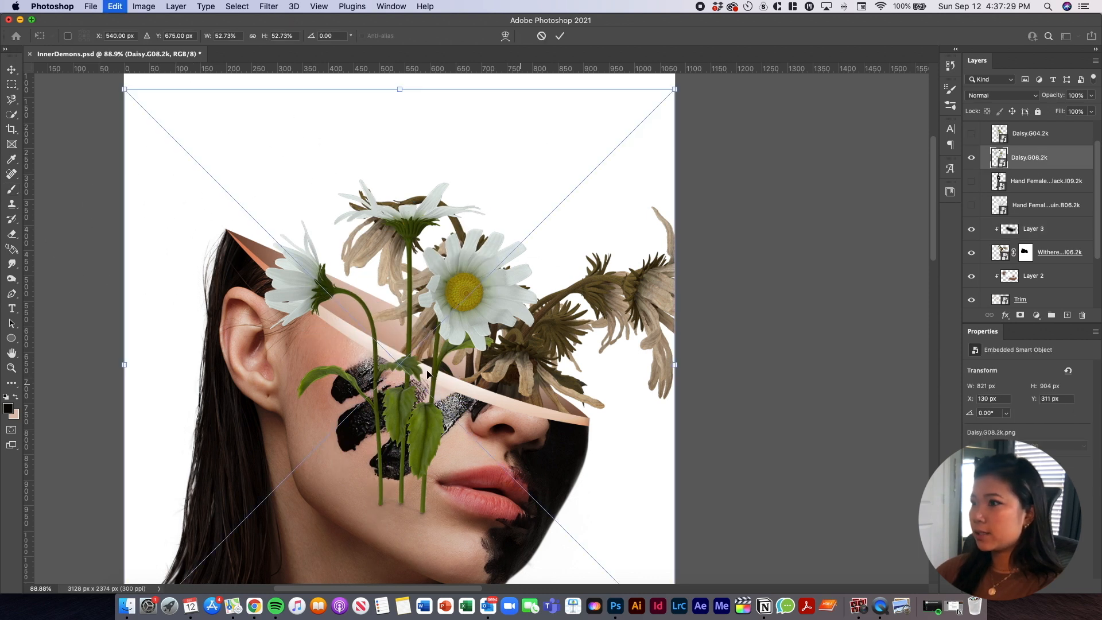
{"action": "scroll", "coordinate": [222, 359], "scroll_direction": "down", "scroll_amount": 3}
{"action": "left_click_drag", "start_coordinate": [477, 347], "coordinate": [384, 308]}
{"action": "left_click_drag", "start_coordinate": [530, 128], "coordinate": [505, 103]}
{"action": "key", "text": "Return"}
{"action": "key", "text": "b"}
Show Daisy.G04.2k for reference and rotate Daisy.G08.2k further to -157.43°, shifting its flowers up toward the back of the head
{"action": "left_click", "coordinate": [970, 137]}
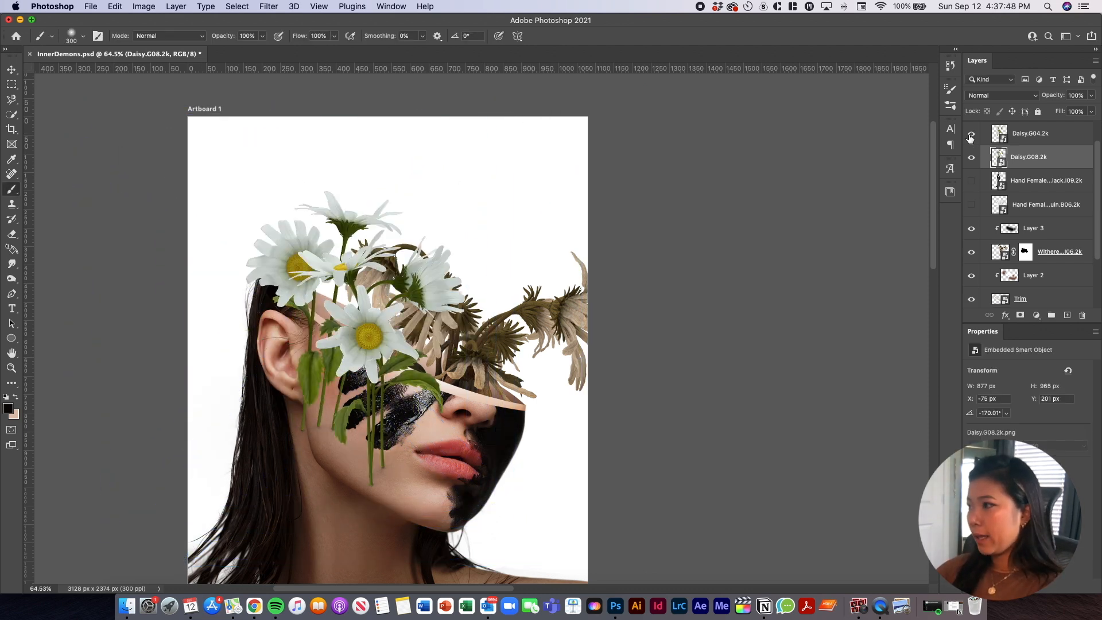
{"action": "key", "text": "super+t"}
{"action": "left_click_drag", "start_coordinate": [594, 194], "coordinate": [640, 257]}
{"action": "mouse_move", "coordinate": [405, 244]}
{"action": "left_mouse_down"}
{"action": "mouse_move", "coordinate": [408, 292]}
{"action": "mouse_move", "coordinate": [397, 225]}
{"action": "left_mouse_up"}
{"action": "key", "text": "Return"}
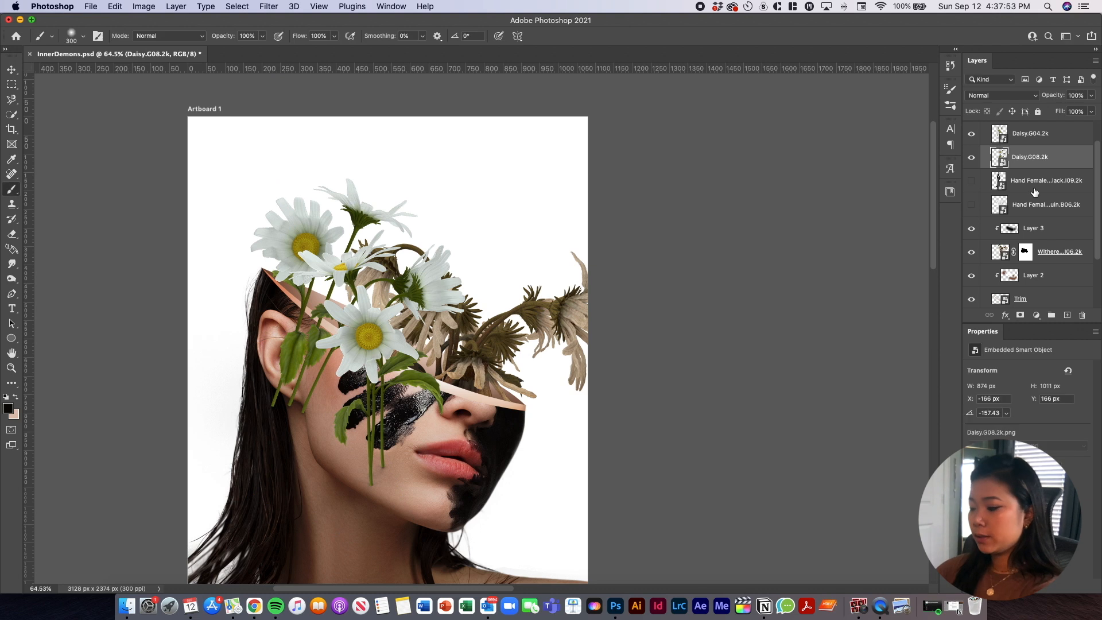
Rotate Daisy.G04.2k to 26.12° and move it down over the ear and cheek
{"action": "left_click", "coordinate": [1027, 140]}
{"action": "key", "text": "super+t"}
{"action": "left_click_drag", "start_coordinate": [439, 286], "coordinate": [417, 305]}
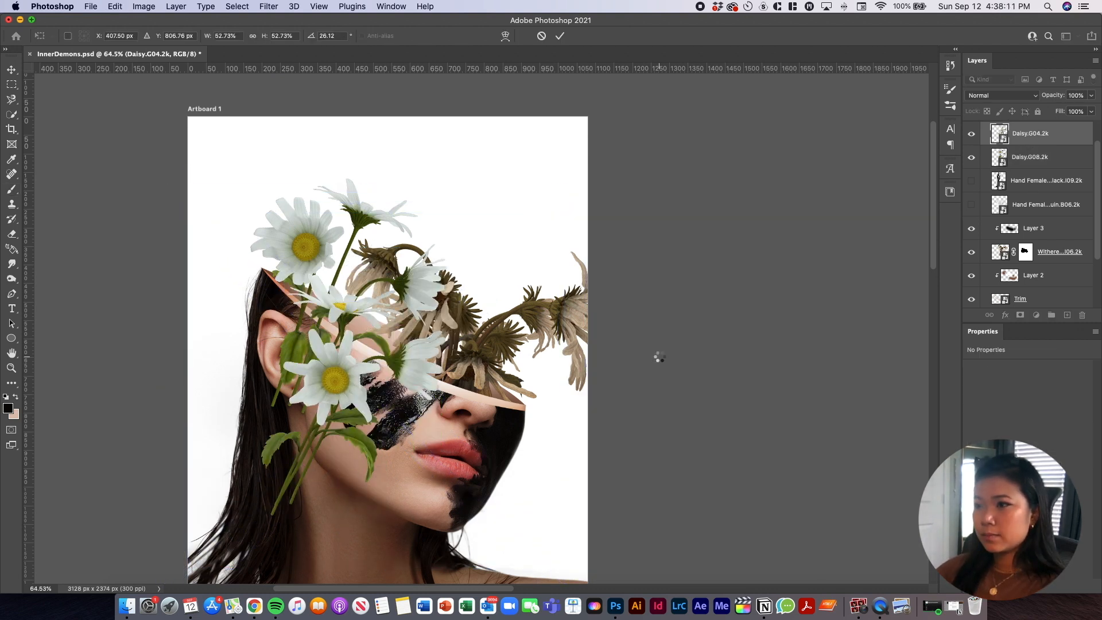
{"action": "key", "text": "Return"}
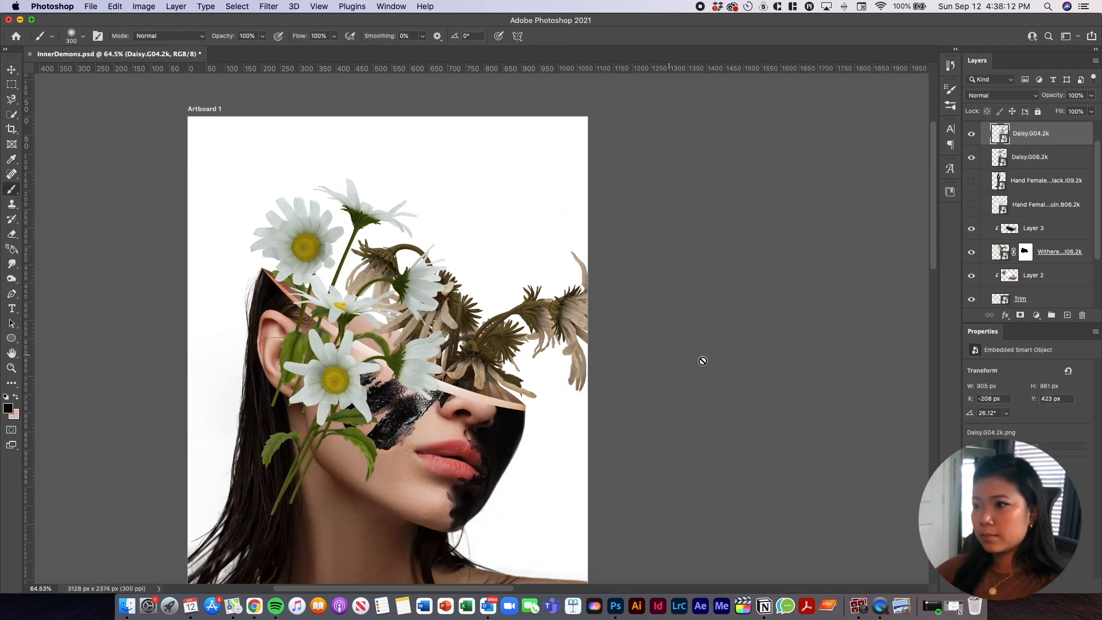
Hide Daisy.G04.2k, draw a Pen path along the rim's upper edge and around Daisy.G08.2k's lower stems, and convert it to a 0-feather selection
{"action": "left_click", "coordinate": [971, 133]}
{"action": "left_click", "coordinate": [1012, 157]}
{"action": "scroll", "coordinate": [247, 345], "scroll_direction": "up", "scroll_amount": 10}
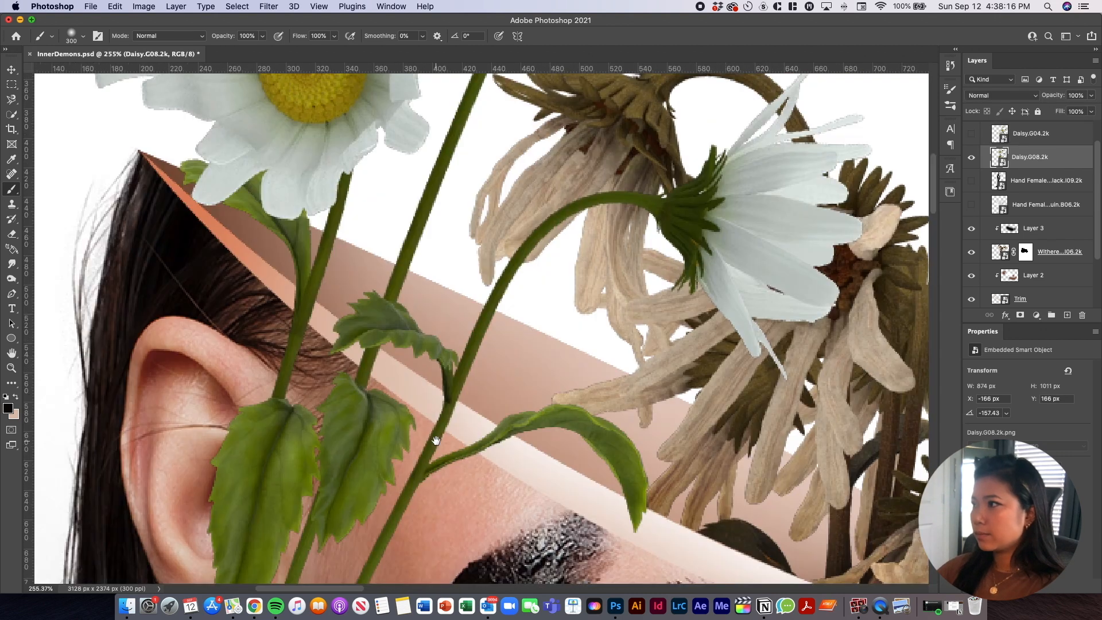
{"action": "scroll", "coordinate": [439, 405], "scroll_direction": "down", "scroll_amount": 2}
{"action": "key", "text": "p"}
{"action": "left_click_drag", "start_coordinate": [638, 505], "coordinate": [861, 566]}
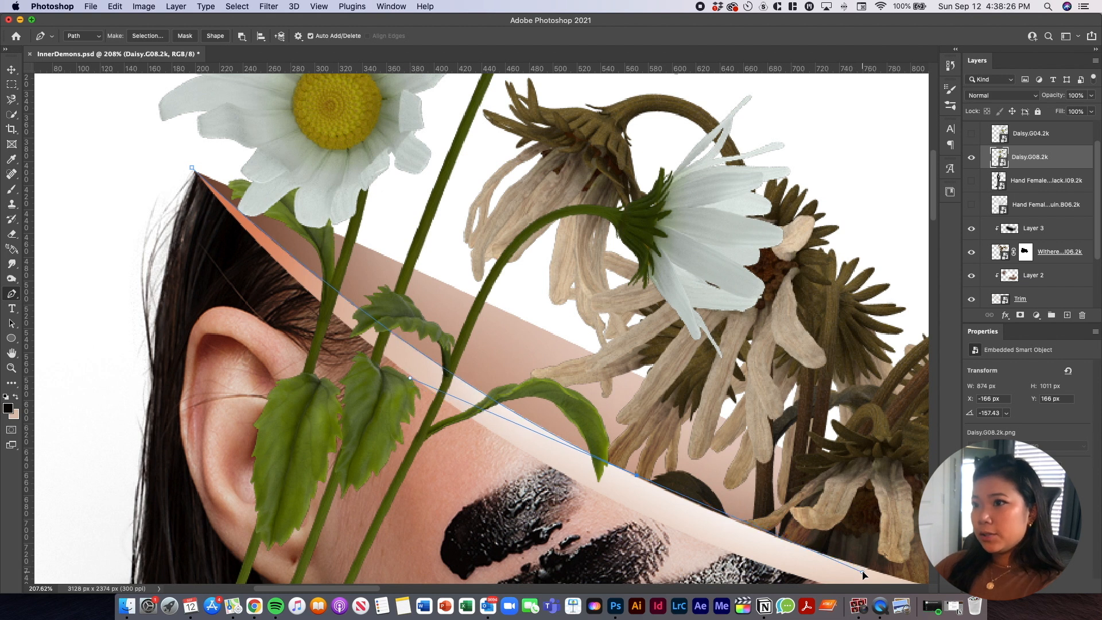
{"action": "left_click", "coordinate": [583, 504]}
{"action": "key", "text": "super+z"}
{"action": "scroll", "coordinate": [613, 396], "scroll_direction": "down", "scroll_amount": 8}
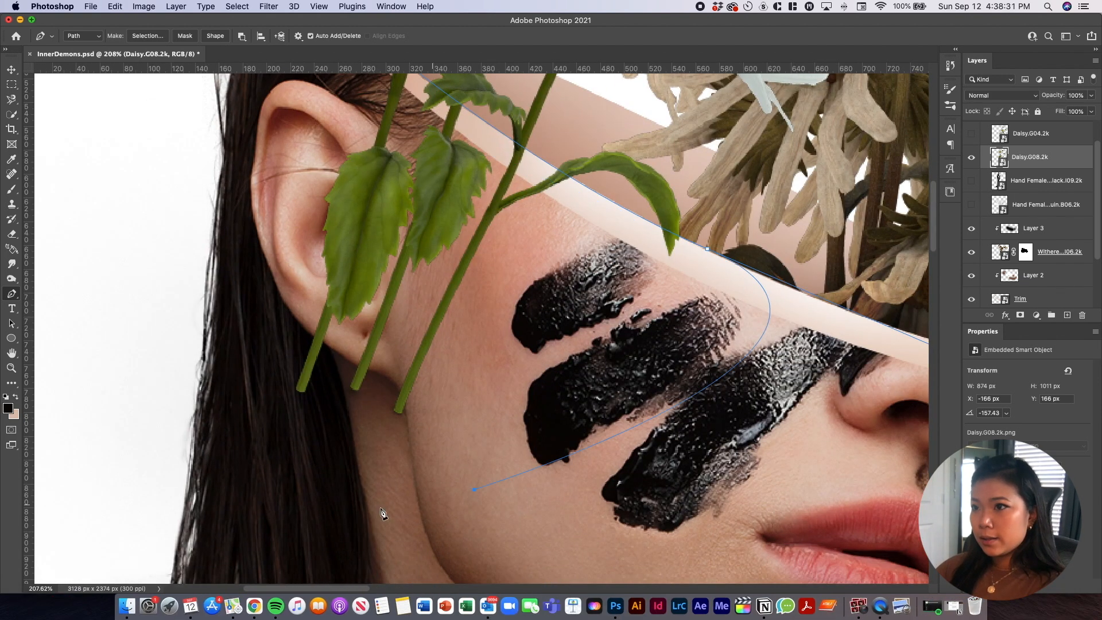
{"action": "scroll", "coordinate": [209, 423], "scroll_direction": "up", "scroll_amount": 10}
{"action": "scroll", "coordinate": [209, 423], "scroll_direction": "left", "scroll_amount": 2}
{"action": "left_click", "coordinate": [158, 38]}
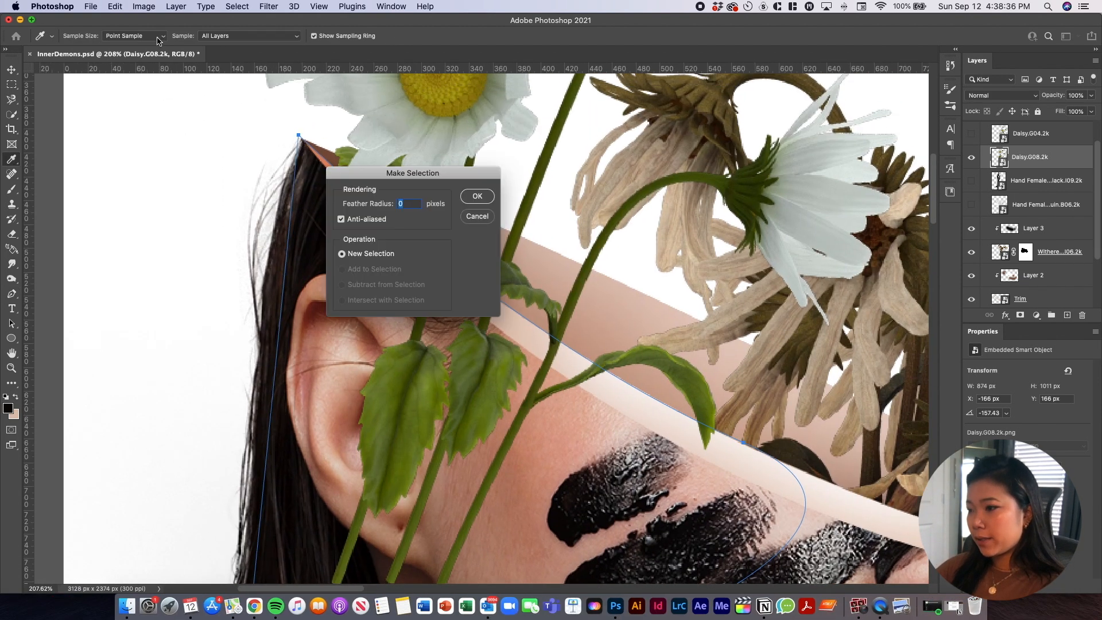
{"action": "key", "text": "Return"}
Add a layer mask to Daisy.G08.2k and paint it black below the rim to hide the stems and leaves over the face
{"action": "key", "text": "b"}
{"action": "key", "text": "cmd+0"}
{"action": "left_click", "coordinate": [1020, 315]}
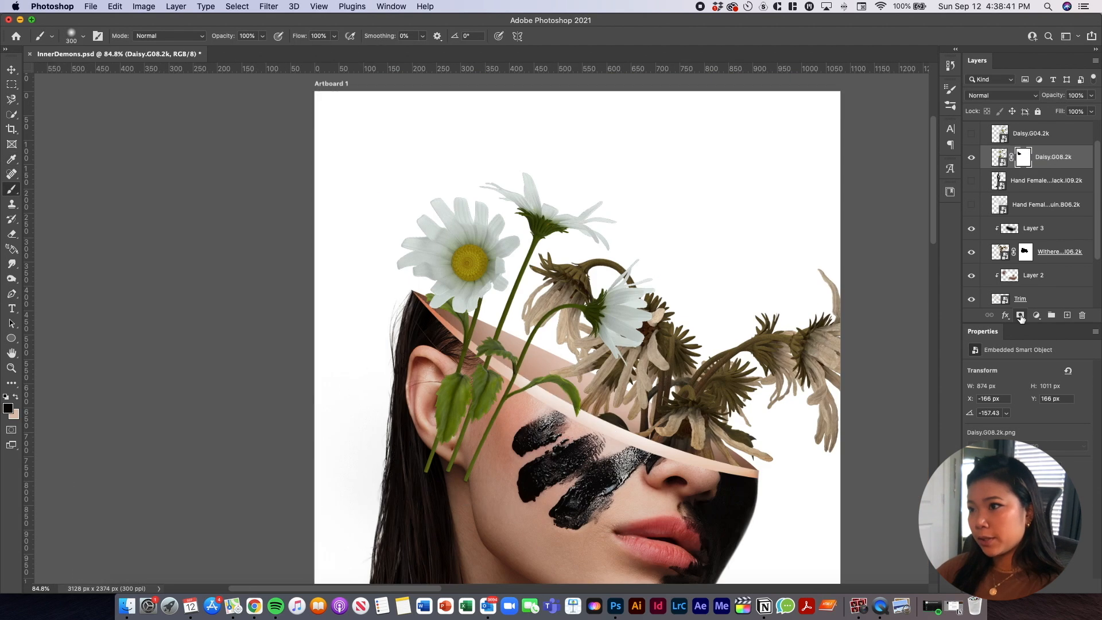
{"action": "key", "text": "x"}
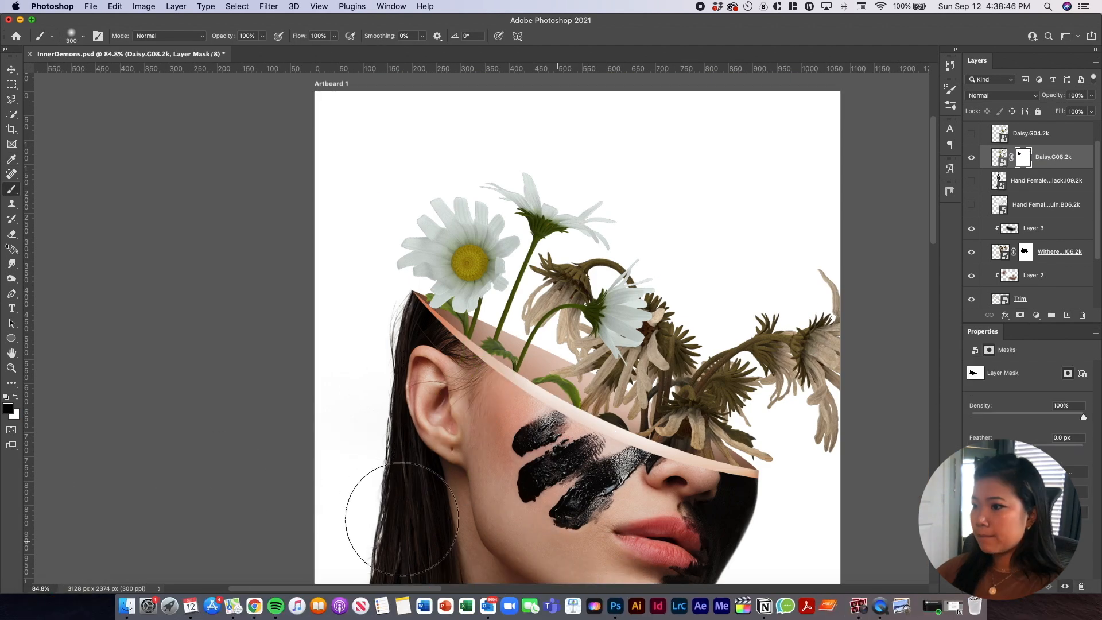
{"action": "left_click_drag", "start_coordinate": [399, 441], "coordinate": [353, 364]}
{"action": "scroll", "coordinate": [352, 364], "scroll_direction": "down", "scroll_amount": 2}
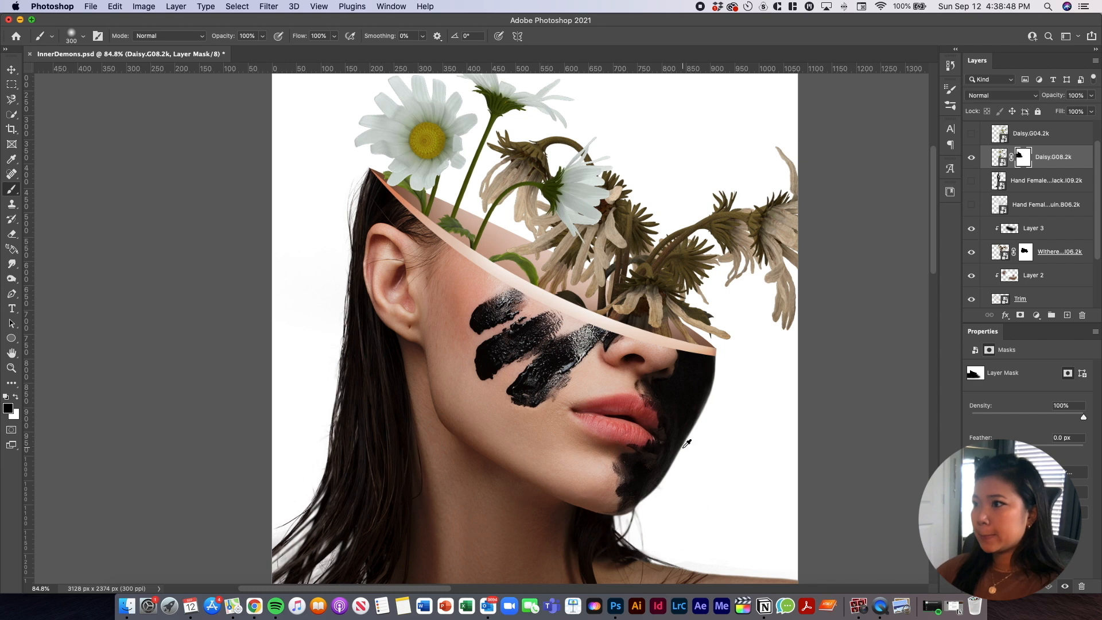
{"action": "scroll", "coordinate": [687, 444], "scroll_direction": "down", "scroll_amount": 5}
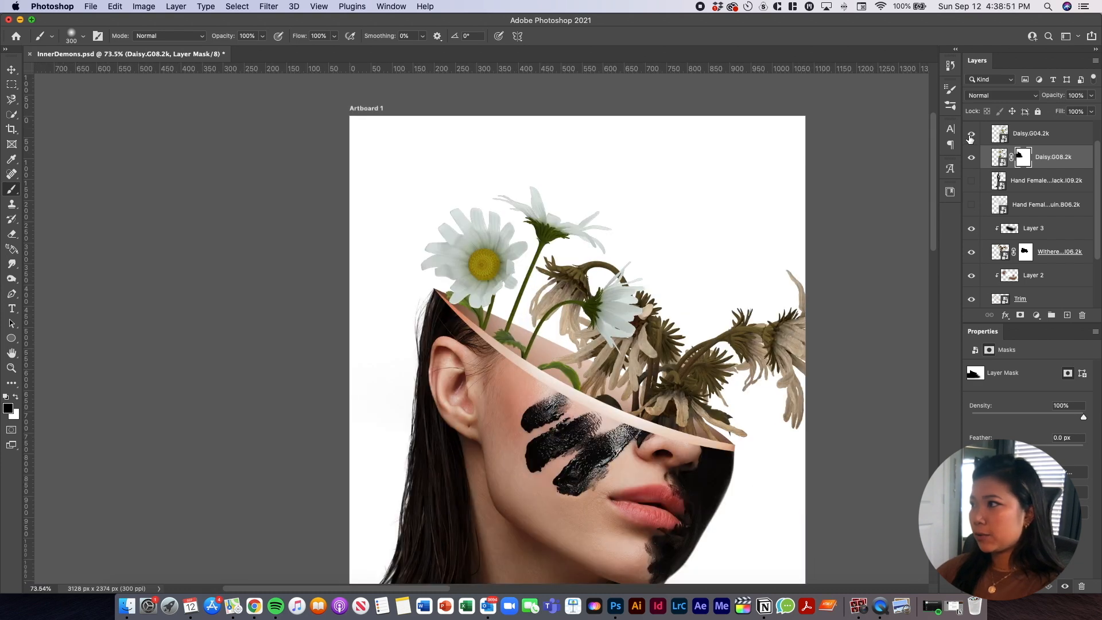
Show Daisy.G04.2k, flip it horizontally, rotate it to -166.74° and position one flower just above the middle of the rim
{"action": "left_click", "coordinate": [971, 136]}
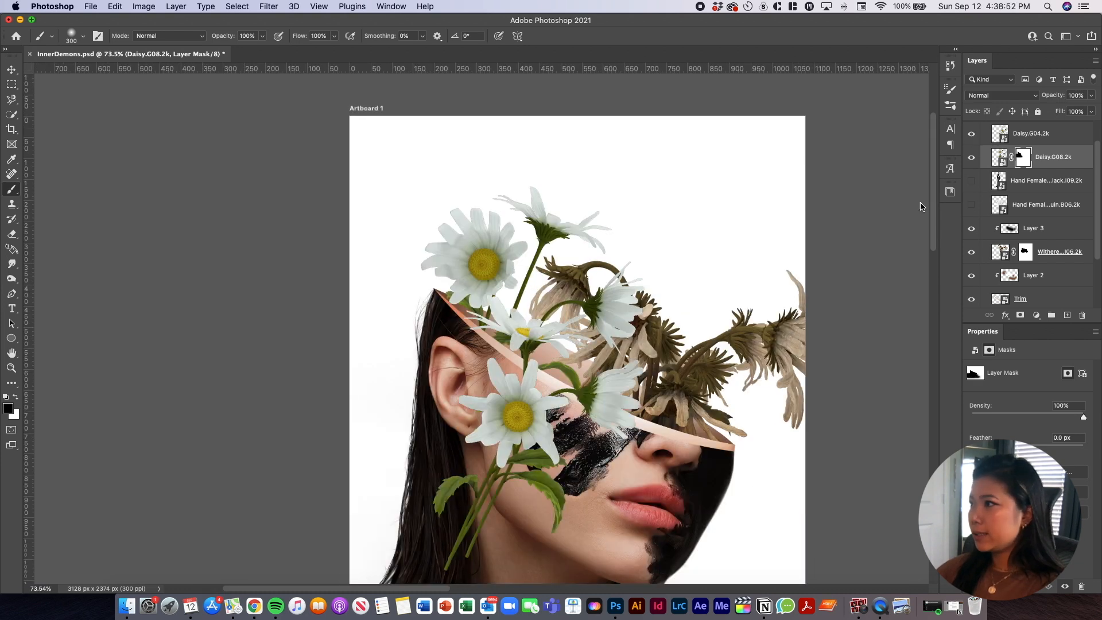
{"action": "left_click", "coordinate": [1052, 138]}
{"action": "key", "text": "super+t"}
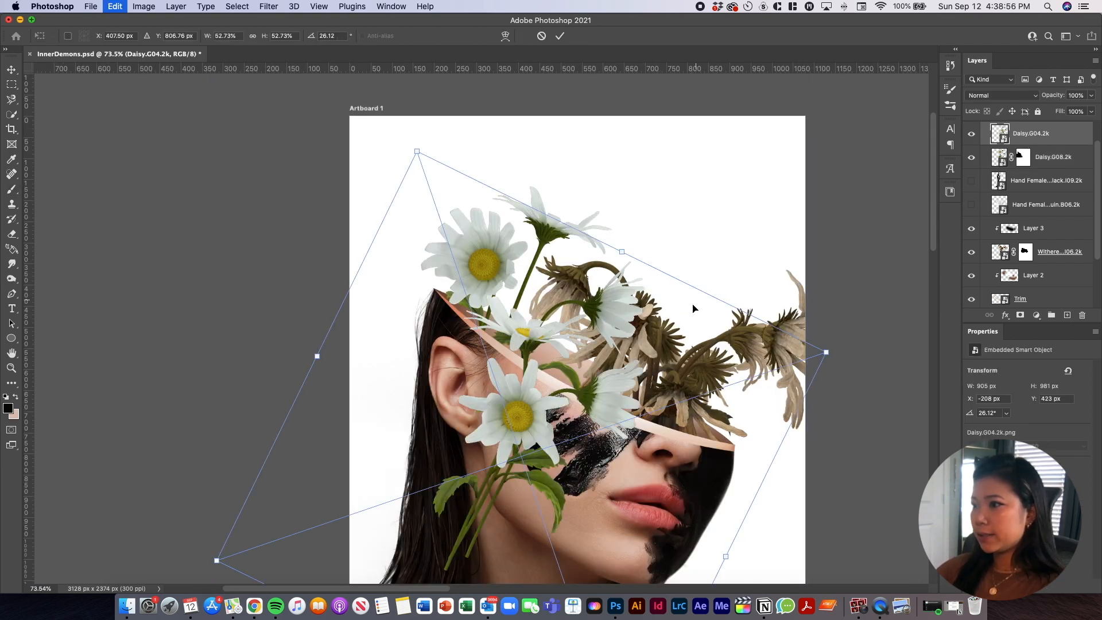
{"action": "left_click_drag", "start_coordinate": [533, 311], "coordinate": [517, 339]}
{"action": "right_click", "coordinate": [516, 339]}
{"action": "left_click", "coordinate": [575, 558]}
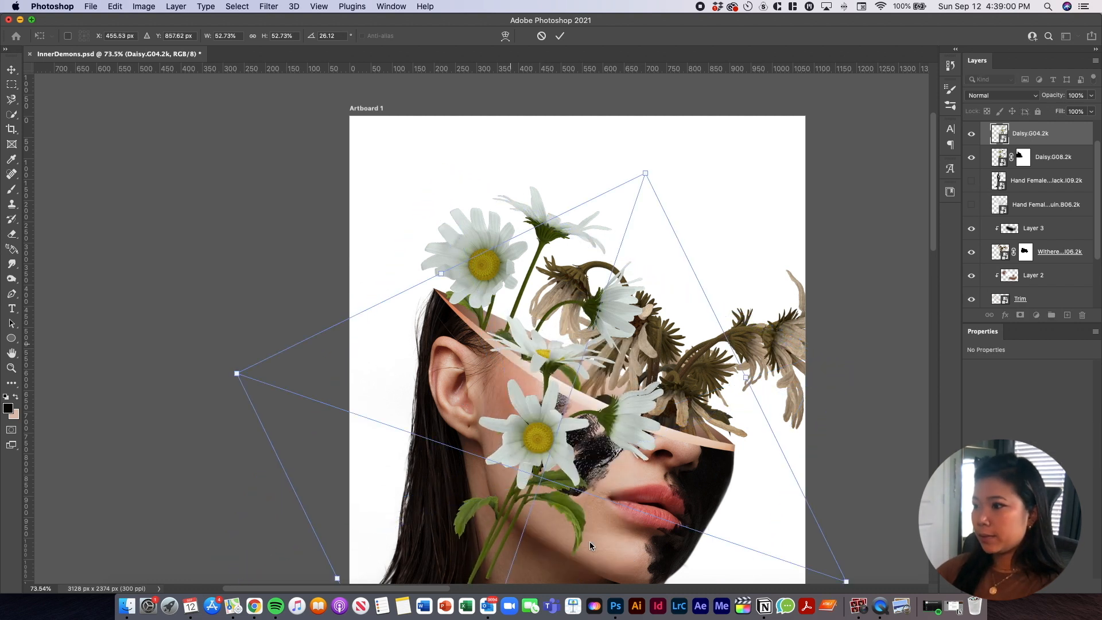
{"action": "left_click_drag", "start_coordinate": [666, 382], "coordinate": [909, 396]}
{"action": "left_click_drag", "start_coordinate": [650, 371], "coordinate": [599, 370]}
{"action": "key", "text": "Return"}
Outline the Daisy.G04.2k flower above the rim with the Pen tool and mask out the rest of that layer
{"action": "key", "text": "p"}
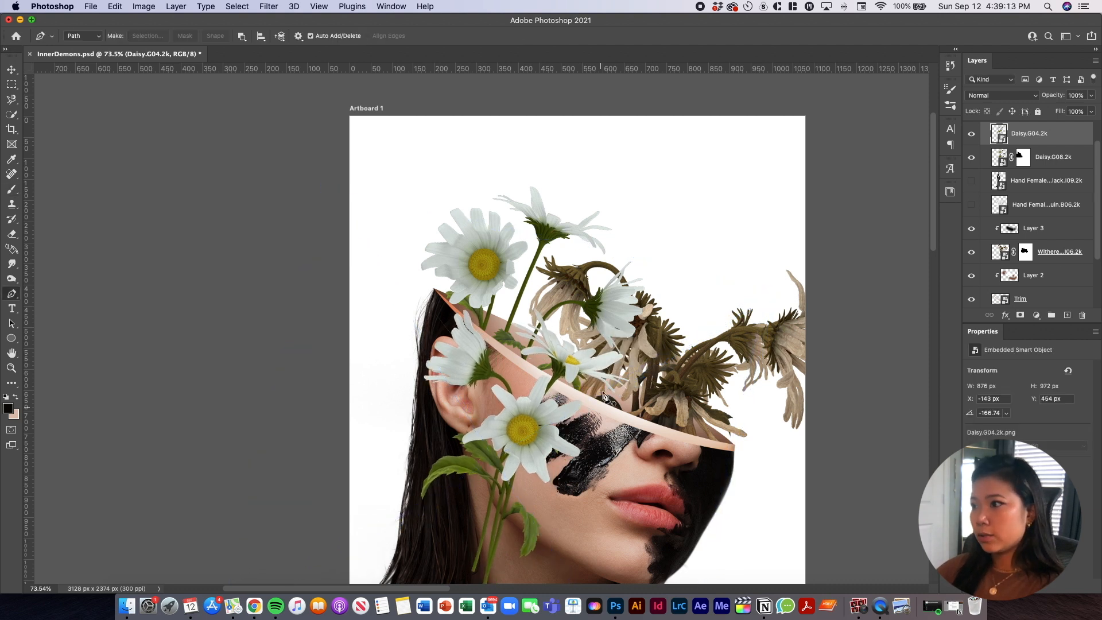
{"action": "scroll", "coordinate": [602, 406], "scroll_direction": "up", "scroll_amount": 8}
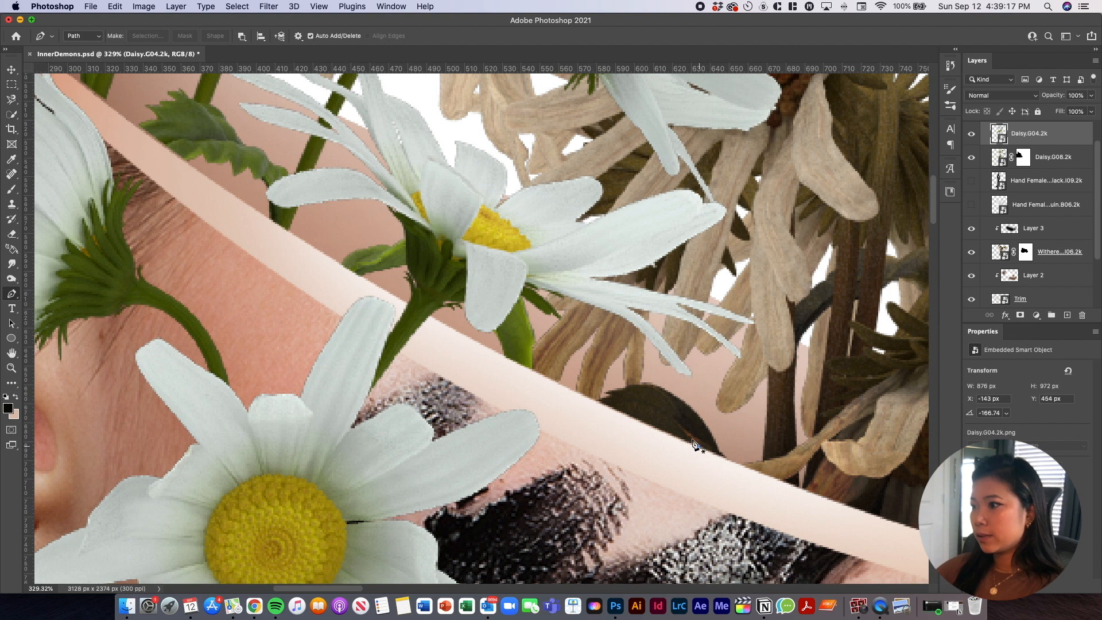
{"action": "left_click_drag", "start_coordinate": [159, 143], "coordinate": [66, 108]}
{"action": "scroll", "coordinate": [66, 108], "scroll_direction": "up", "scroll_amount": 3}
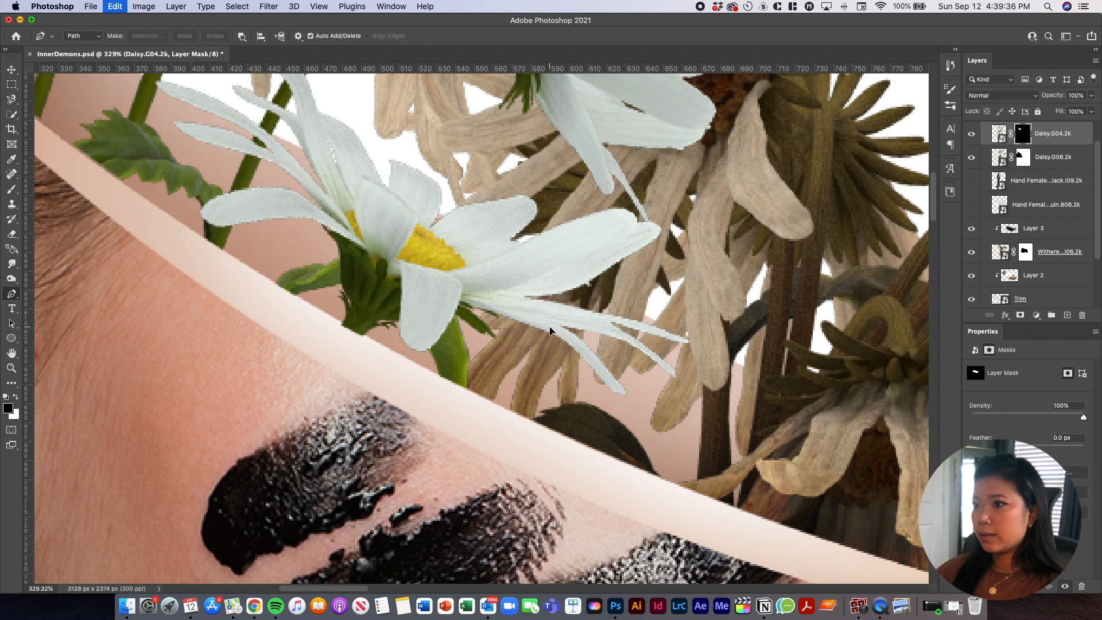
{"action": "key", "text": "super+t"}
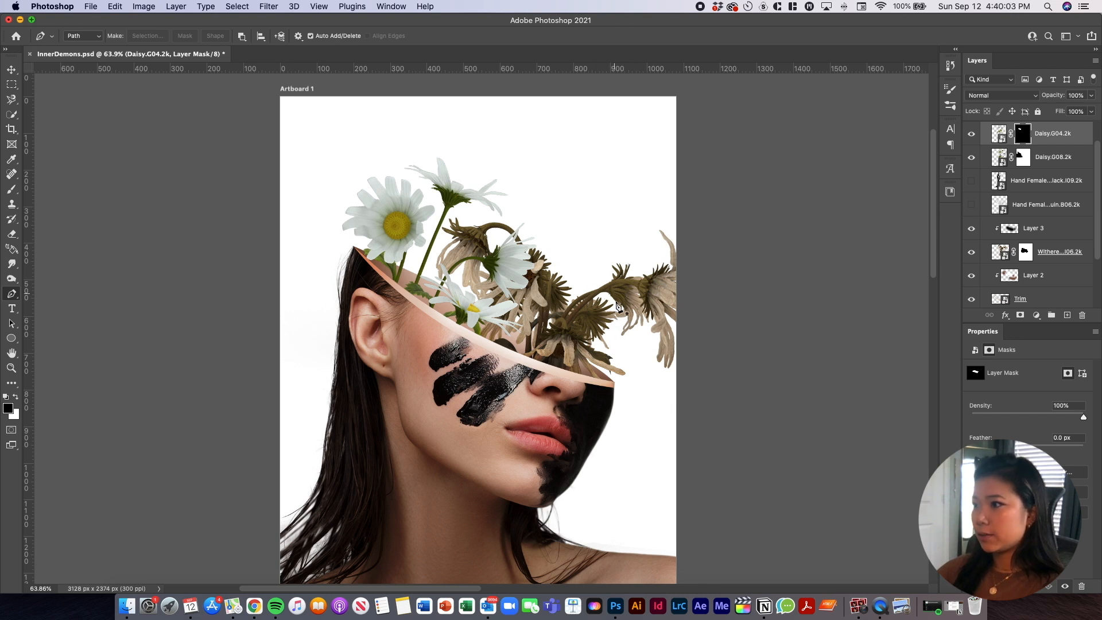
Paint black on the withered bouquet's mask to remove the flower cut off by the artboard edge, refining with a size 3 brush, and save the file
{"action": "key", "text": "v"}
{"action": "left_click", "coordinate": [676, 292]}
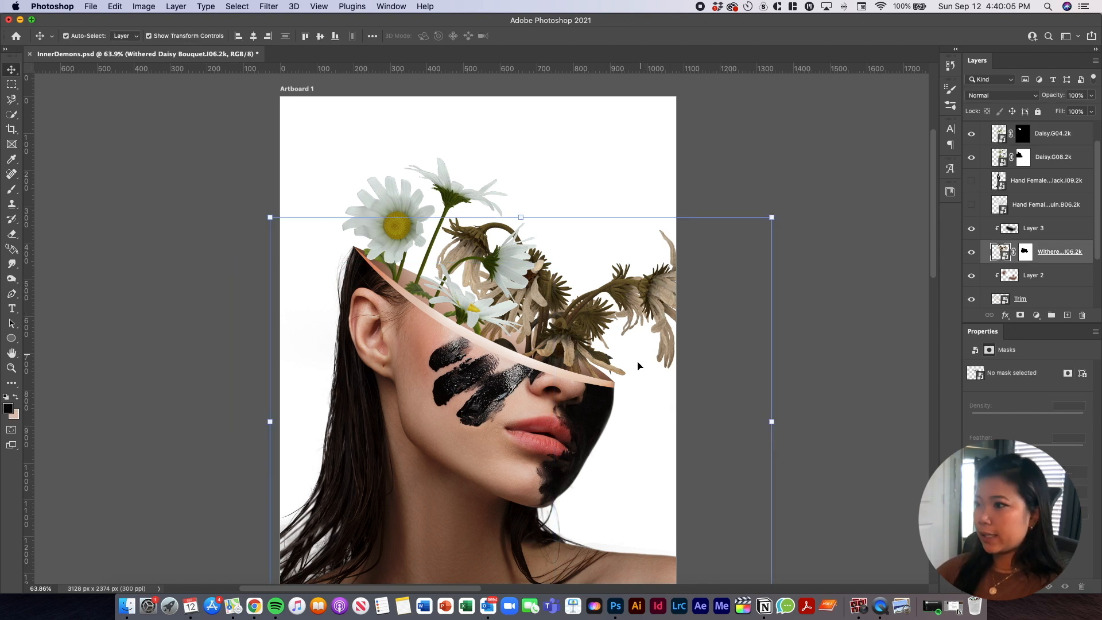
{"action": "left_click", "coordinate": [1026, 253]}
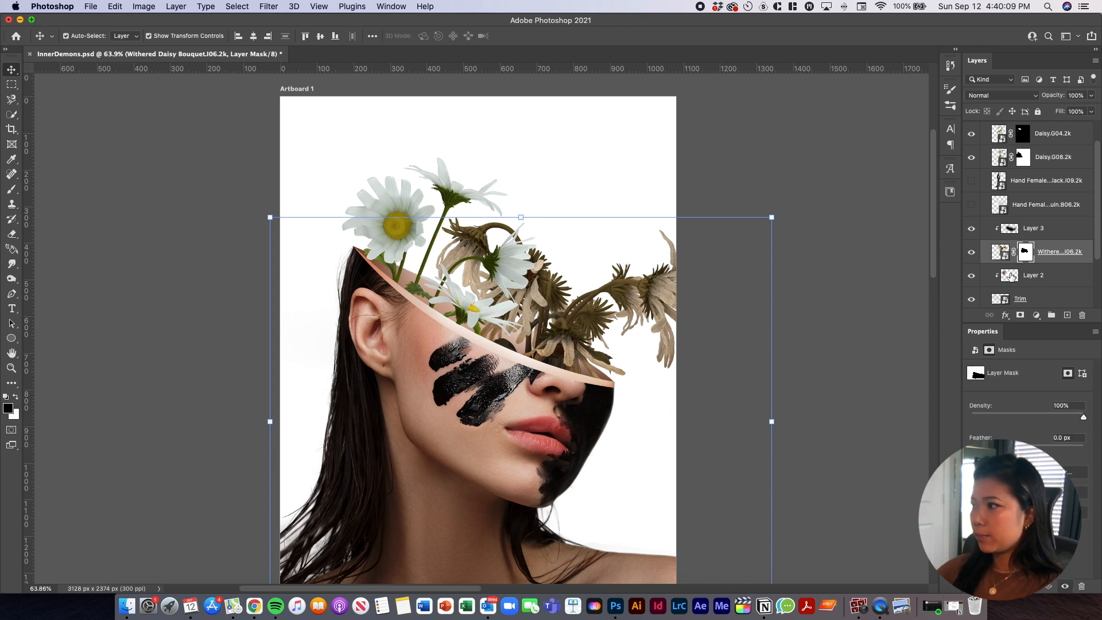
{"action": "key", "text": "b"}
{"action": "mouse_move", "coordinate": [661, 345]}
{"action": "left_mouse_down"}
{"action": "mouse_move", "coordinate": [665, 304]}
{"action": "mouse_move", "coordinate": [695, 359]}
{"action": "mouse_move", "coordinate": [696, 331]}
{"action": "mouse_move", "coordinate": [720, 338]}
{"action": "left_mouse_up"}
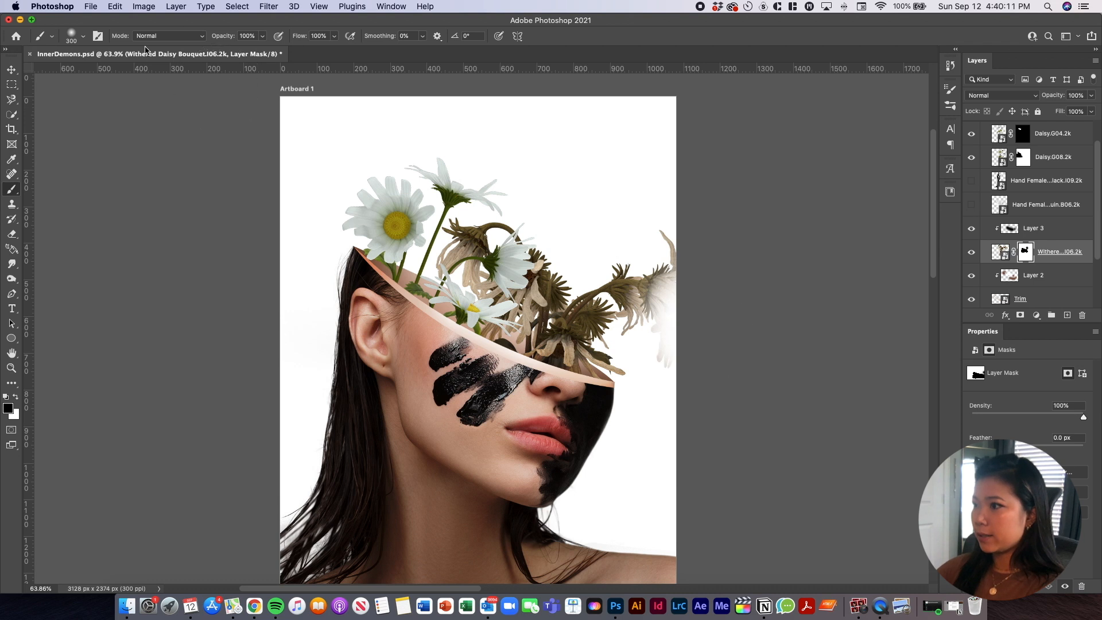
{"action": "left_click", "coordinate": [76, 43]}
{"action": "left_click", "coordinate": [86, 220]}
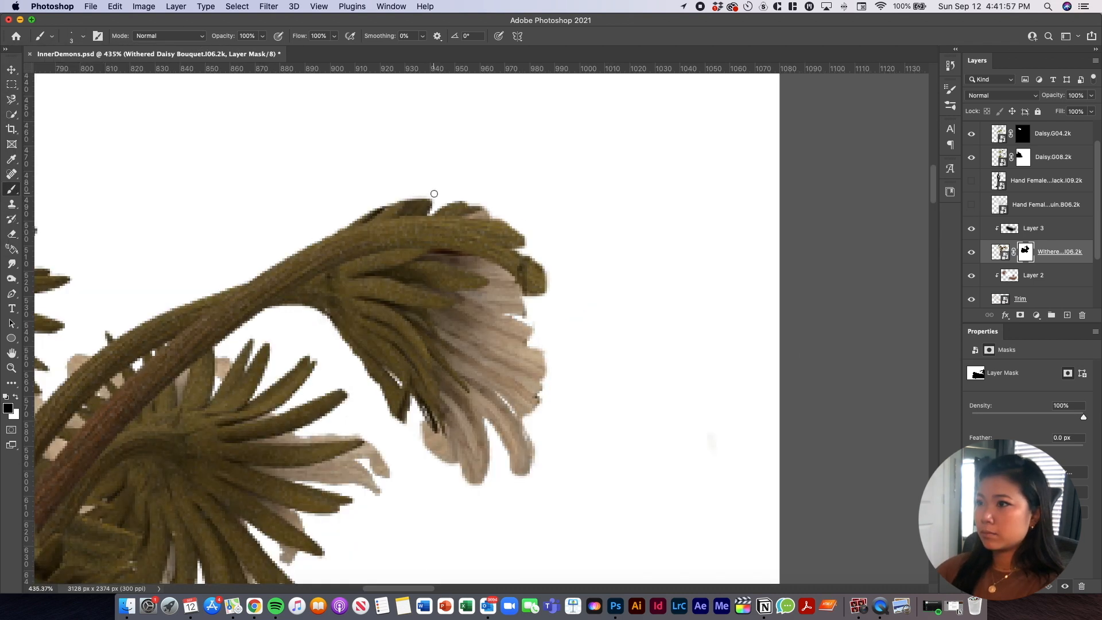
{"action": "scroll", "coordinate": [434, 193], "scroll_direction": "down", "scroll_amount": 6}
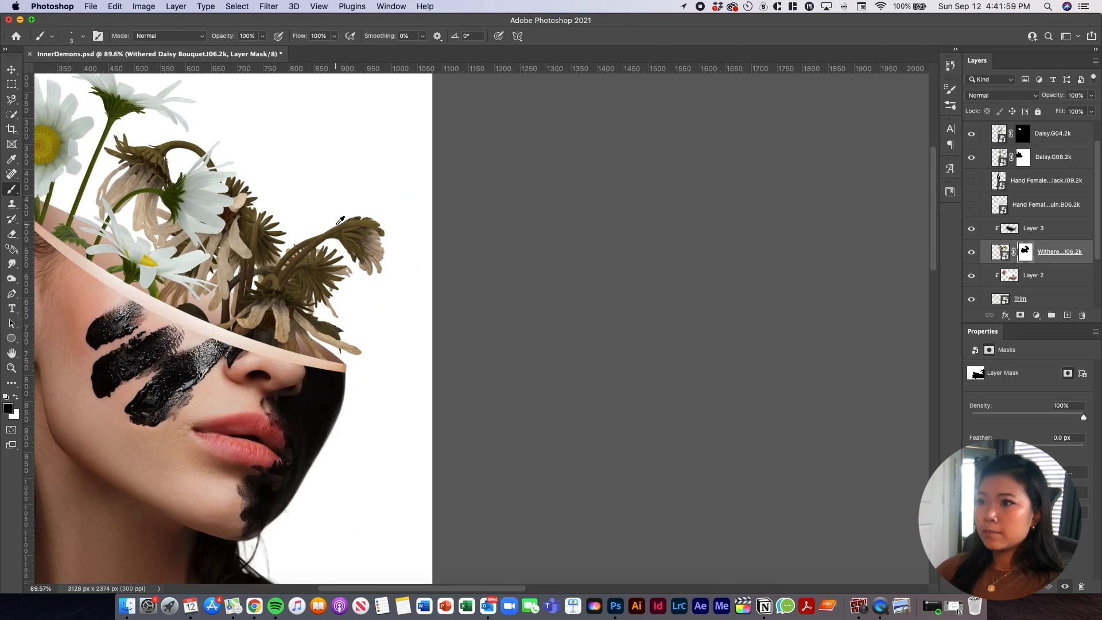
{"action": "scroll", "coordinate": [335, 230], "scroll_direction": "down", "scroll_amount": 2}
{"action": "key", "text": "ctrl+s"}
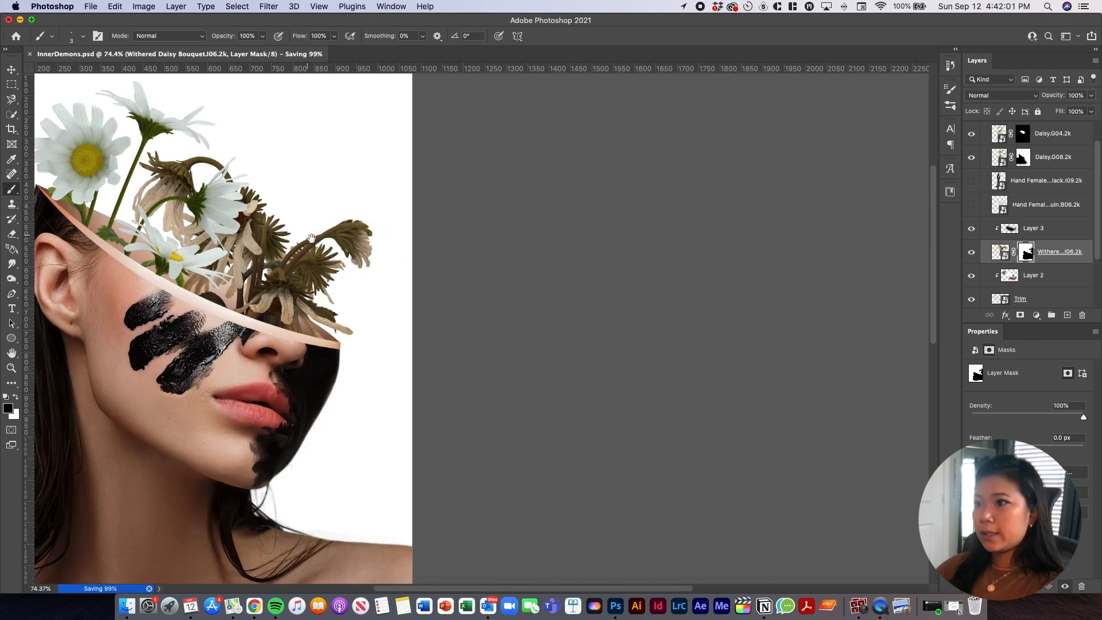
{"action": "left_click_drag", "start_coordinate": [302, 227], "coordinate": [409, 333]}
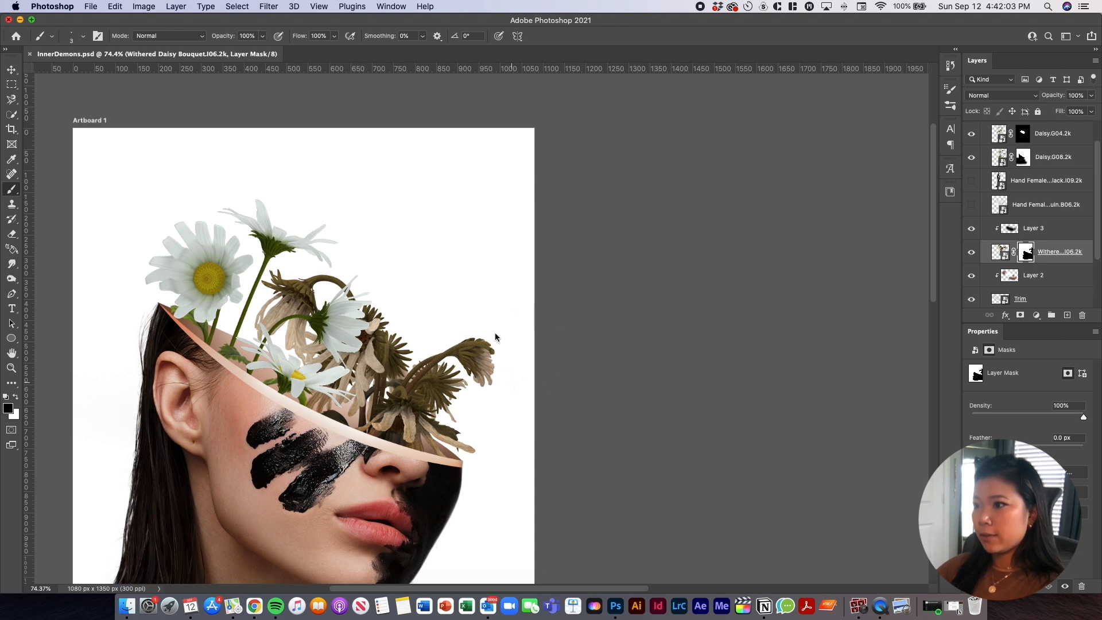
Add a new layer directly above the Daisy.G08.2k layer and clip it to that layer
{"action": "scroll", "coordinate": [434, 374], "scroll_direction": "down", "scroll_amount": 6}
{"action": "scroll", "coordinate": [435, 375], "scroll_direction": "up", "scroll_amount": 5}
{"action": "key", "text": "v"}
{"action": "left_click", "coordinate": [356, 144]}
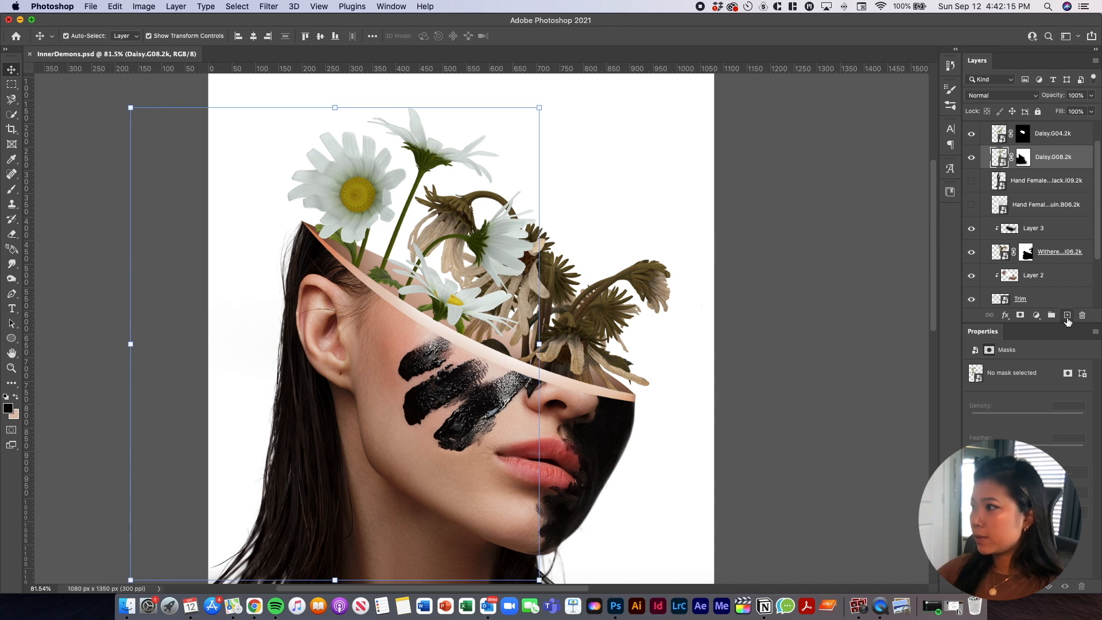
{"action": "left_click", "coordinate": [1067, 315]}
{"action": "scroll", "coordinate": [1054, 167], "scroll_direction": "down", "scroll_amount": 3}
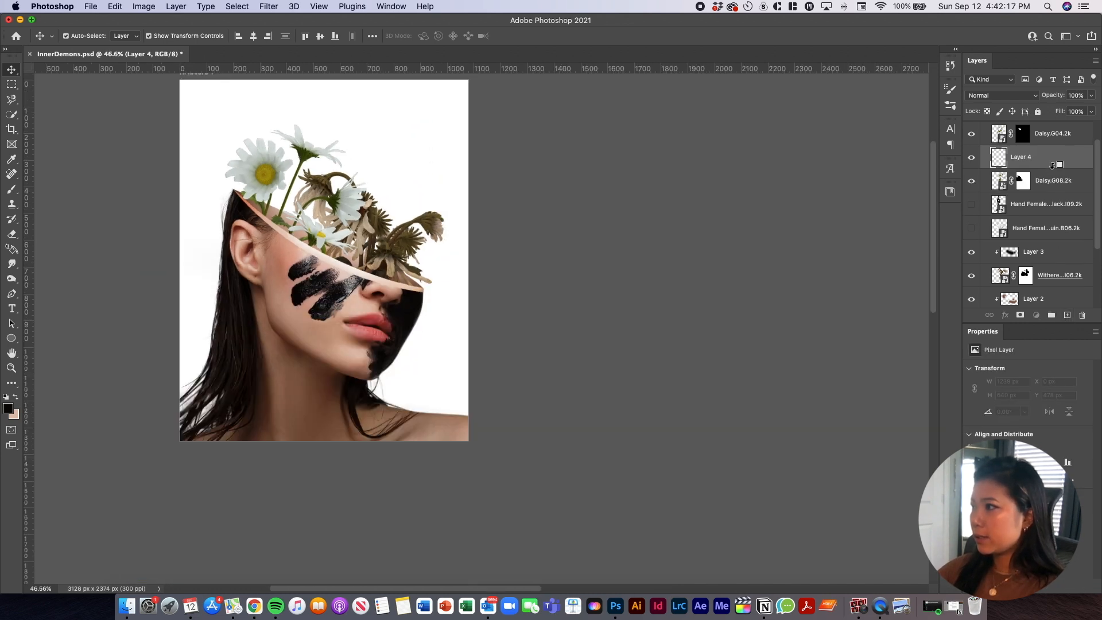
{"action": "left_click", "coordinate": [1051, 165], "text": "alt"}
Choose a soft round brush and begin shading the daisy stems in black near the skull's cut edge on the clipped layer
{"action": "left_click_drag", "start_coordinate": [289, 183], "coordinate": [347, 244]}
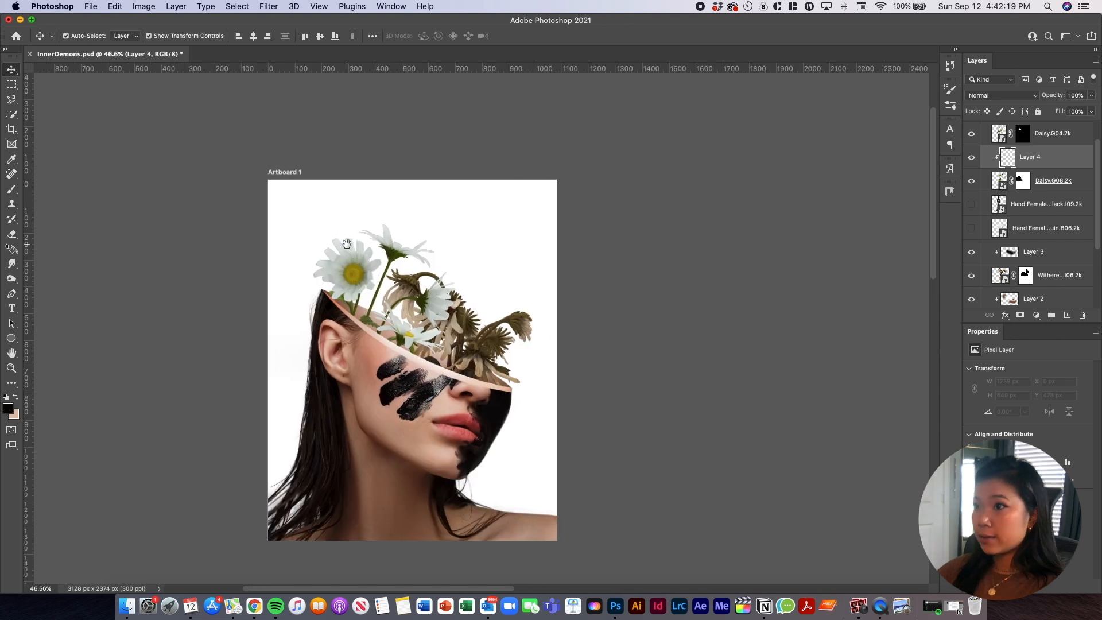
{"action": "scroll", "coordinate": [340, 262], "scroll_direction": "up", "scroll_amount": 5}
{"action": "key", "text": "b"}
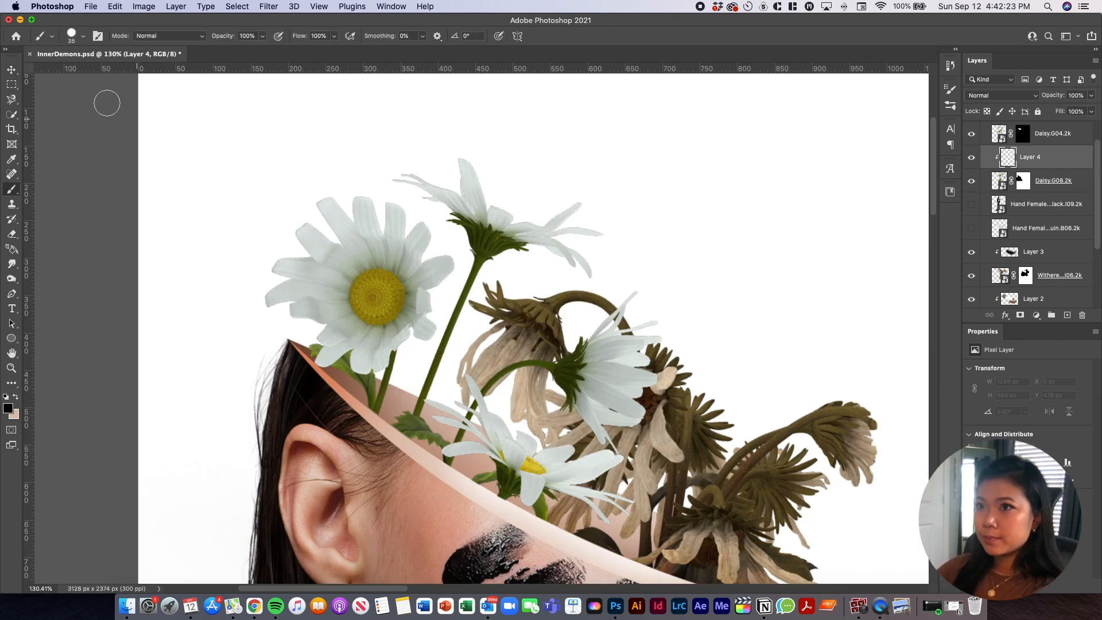
{"action": "left_click", "coordinate": [74, 35]}
{"action": "left_click", "coordinate": [41, 140]}
{"action": "left_click", "coordinate": [369, 403]}
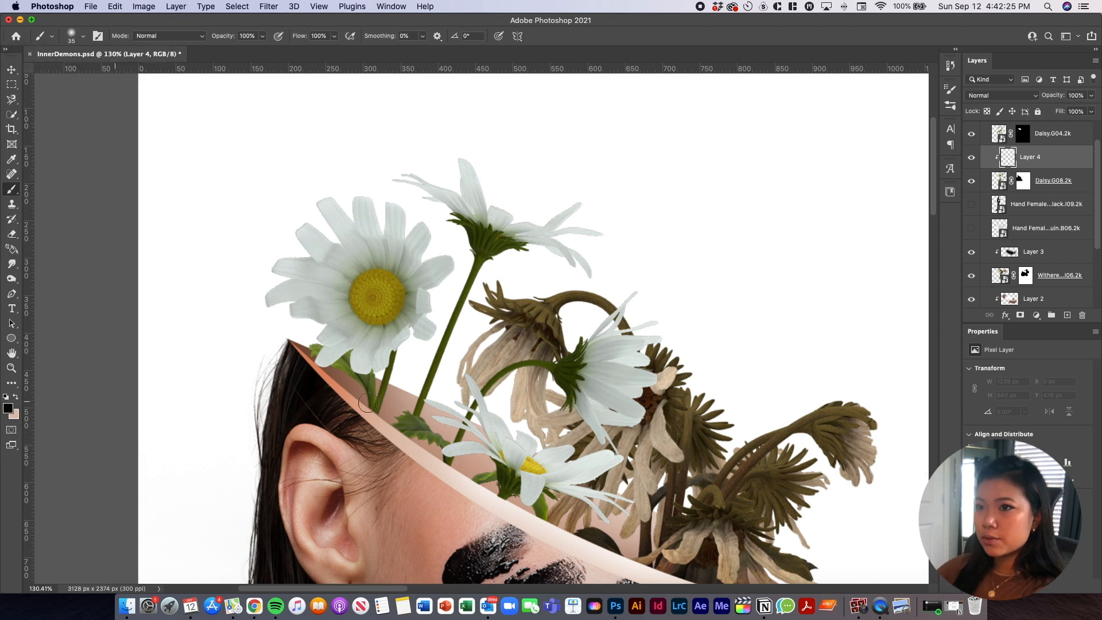
{"action": "left_click", "coordinate": [348, 428]}
Enlarge the brush to 175 px and extend the black shading along the cut edge beneath the daisies
{"action": "key", "text": "]"}
{"action": "key", "text": "]"}
{"action": "key", "text": "]"}
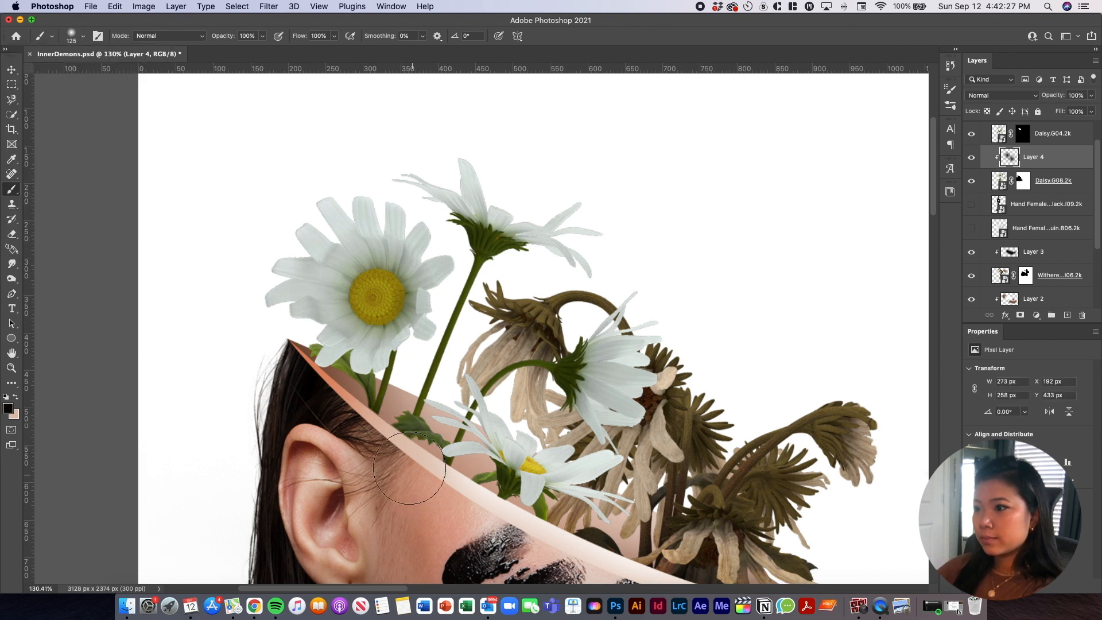
{"action": "left_click", "coordinate": [446, 492]}
{"action": "left_click", "coordinate": [501, 525]}
{"action": "left_click", "coordinate": [524, 547]}
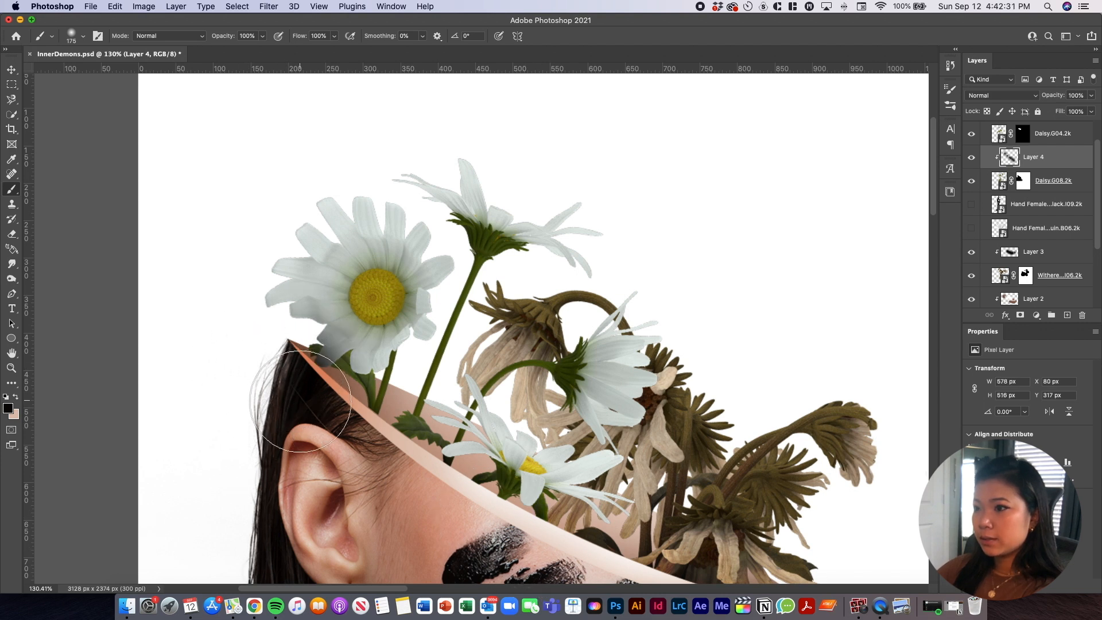
{"action": "mouse_move", "coordinate": [288, 394]}
{"action": "left_mouse_down"}
{"action": "mouse_move", "coordinate": [258, 381]}
{"action": "mouse_move", "coordinate": [345, 421]}
{"action": "left_mouse_up"}
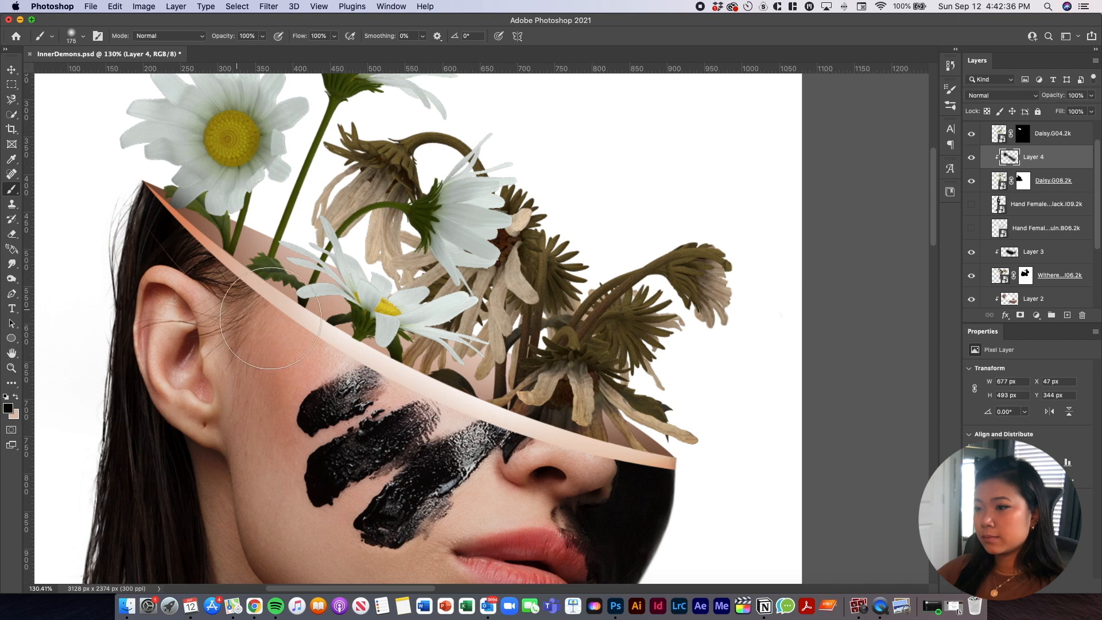
Set the blending mode of the Daisy.G08.2k shading layer to Overlay and toggle the Daisy.G04.2k layer off and on to check it
{"action": "left_click_drag", "start_coordinate": [273, 296], "coordinate": [352, 354]}
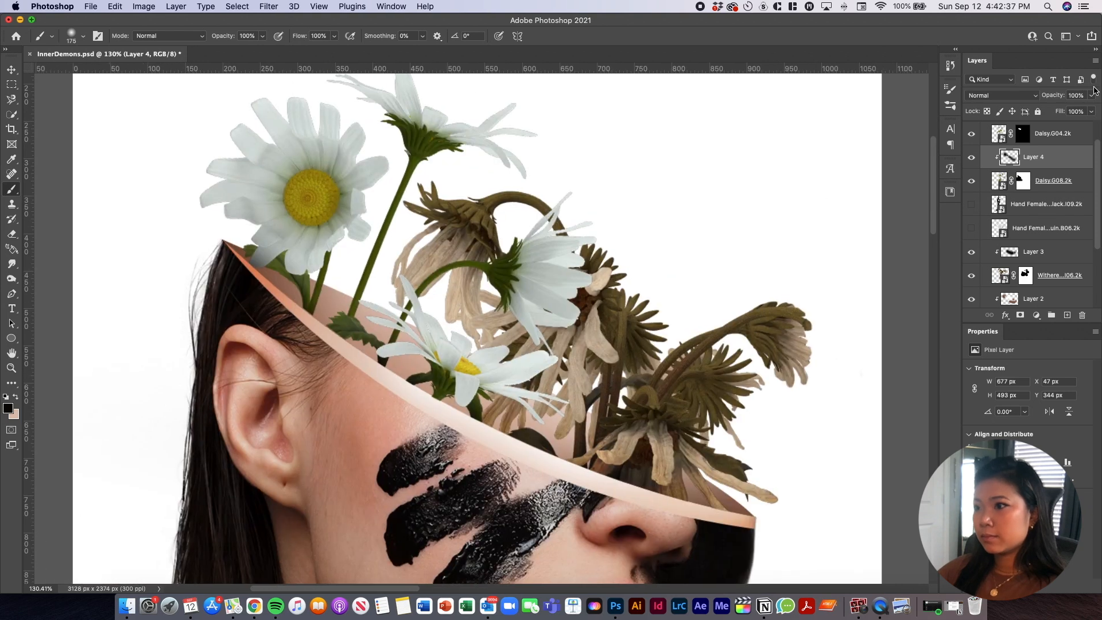
{"action": "left_click", "coordinate": [1014, 96]}
{"action": "left_click", "coordinate": [988, 219]}
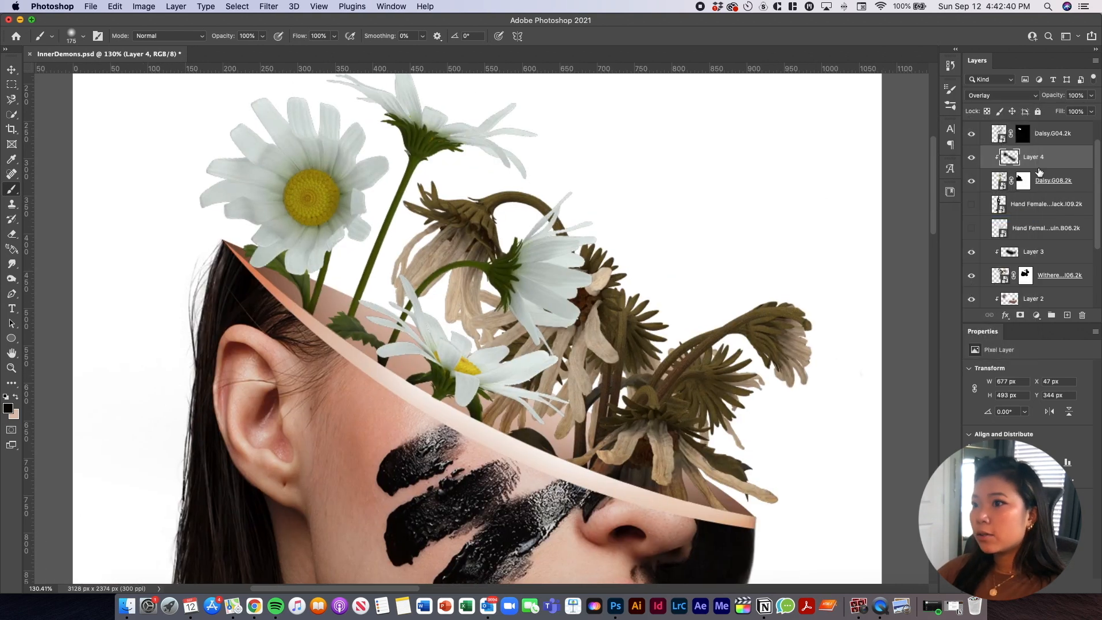
{"action": "left_click", "coordinate": [973, 135]}
{"action": "left_click", "coordinate": [973, 135]}
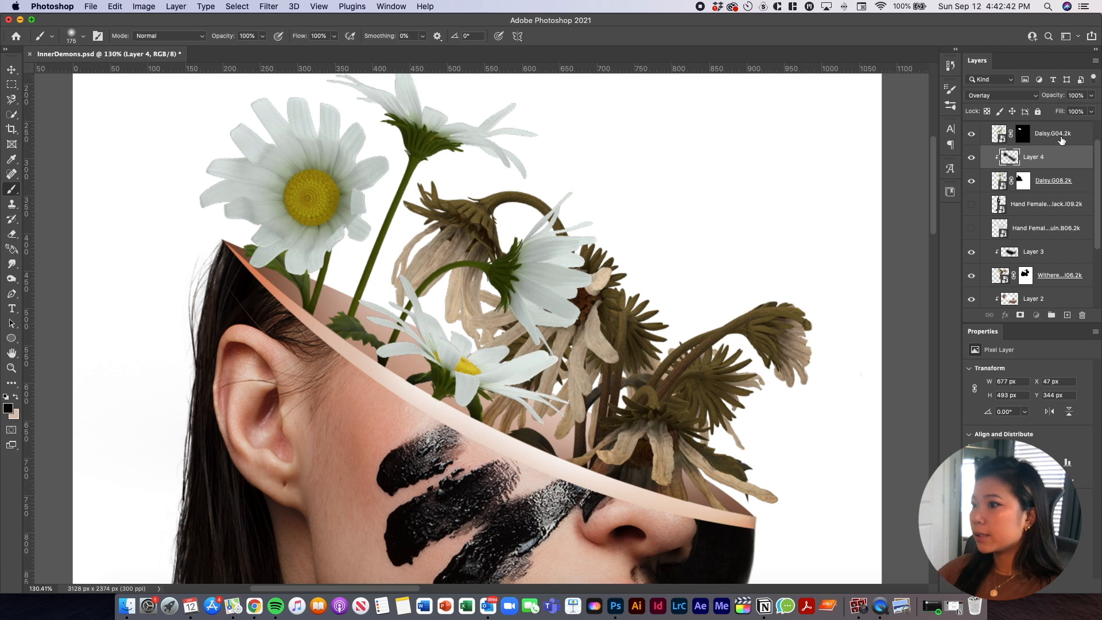
Add a new layer clipped to Daisy.G04.2k and paint black shading over the lowest daisy
{"action": "left_click", "coordinate": [1062, 140]}
{"action": "scroll", "coordinate": [1056, 230], "scroll_direction": "up", "scroll_amount": 2}
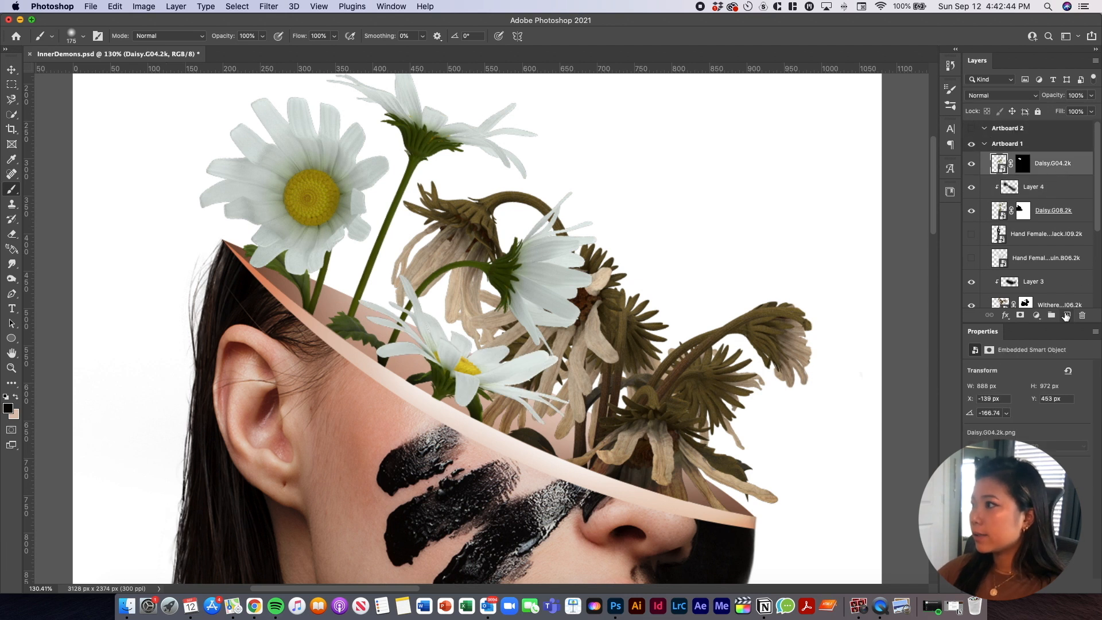
{"action": "left_click", "coordinate": [1067, 316]}
{"action": "key", "text": "super+alt+g"}
{"action": "mouse_move", "coordinate": [503, 442]}
{"action": "left_mouse_down"}
{"action": "mouse_move", "coordinate": [434, 442]}
{"action": "mouse_move", "coordinate": [332, 394]}
{"action": "left_mouse_up"}
{"action": "mouse_move", "coordinate": [500, 475]}
{"action": "left_mouse_down"}
{"action": "mouse_move", "coordinate": [505, 419]}
{"action": "mouse_move", "coordinate": [320, 406]}
{"action": "mouse_move", "coordinate": [310, 379]}
{"action": "left_mouse_up"}
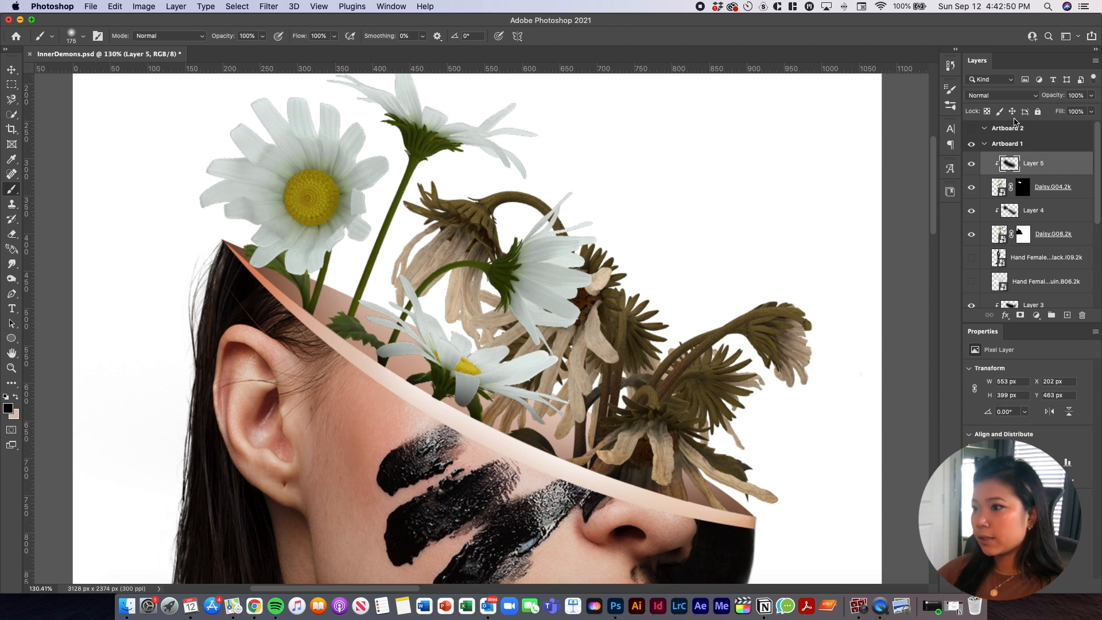
Set the blending mode of the Daisy.G04.2k shading layer to Overlay and review the whole composition
{"action": "left_click", "coordinate": [1013, 96]}
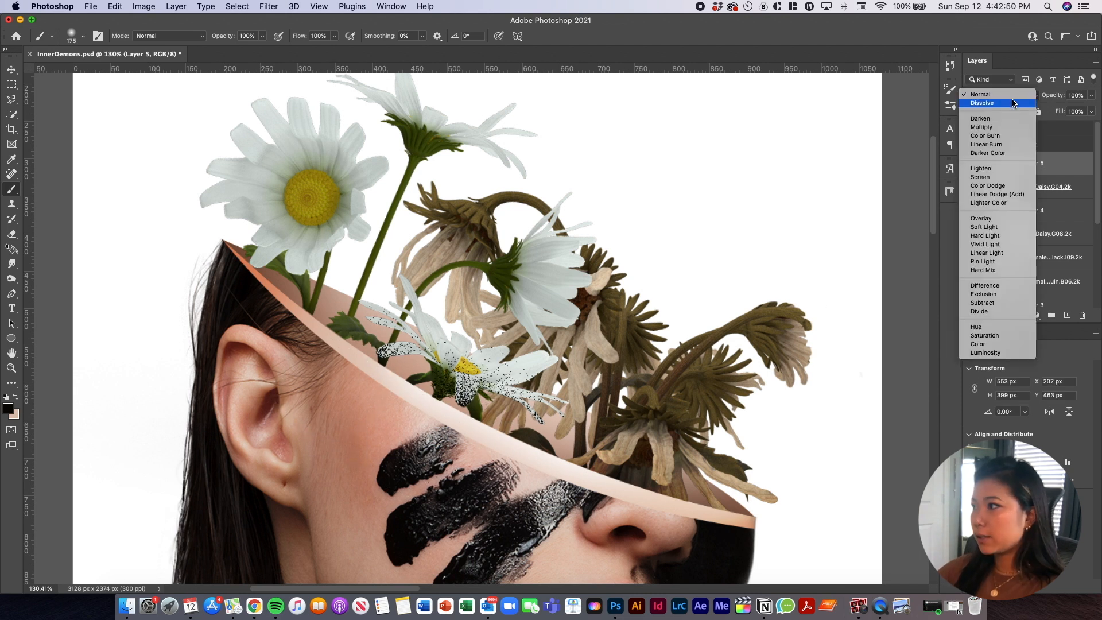
{"action": "left_click", "coordinate": [1010, 219]}
{"action": "scroll", "coordinate": [479, 455], "scroll_direction": "down", "scroll_amount": 6}
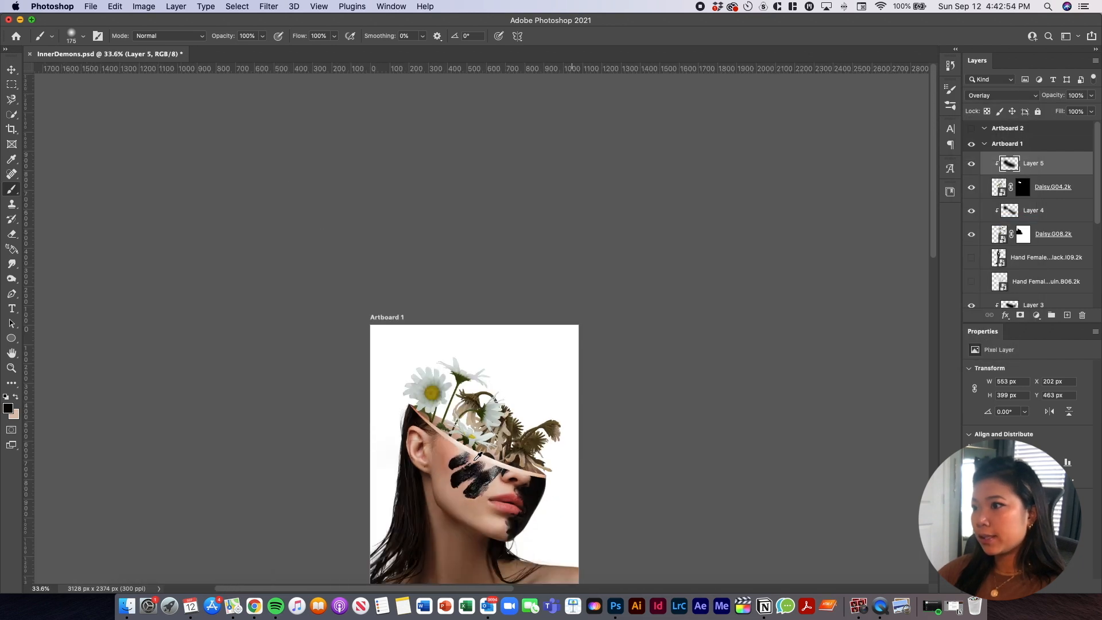
{"action": "scroll", "coordinate": [478, 456], "scroll_direction": "down", "scroll_amount": 2}
{"action": "scroll", "coordinate": [498, 508], "scroll_direction": "up", "scroll_amount": 4}
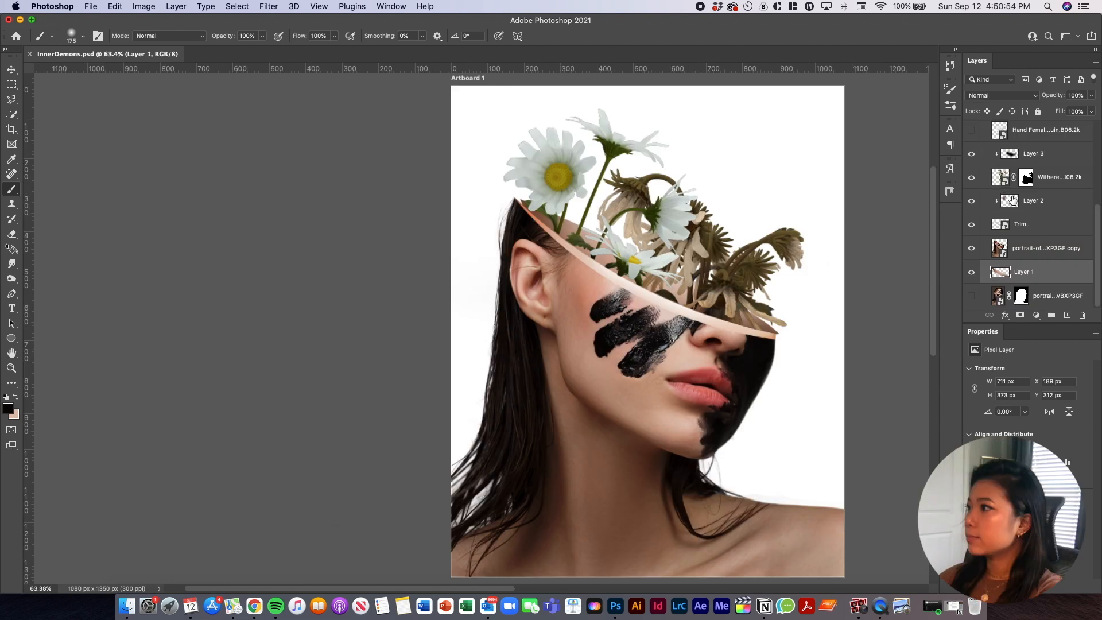
Select the hidden Hand Female Mannequin Black.I09.2k layer and make it visible
{"action": "scroll", "coordinate": [976, 214], "scroll_direction": "down", "scroll_amount": 3}
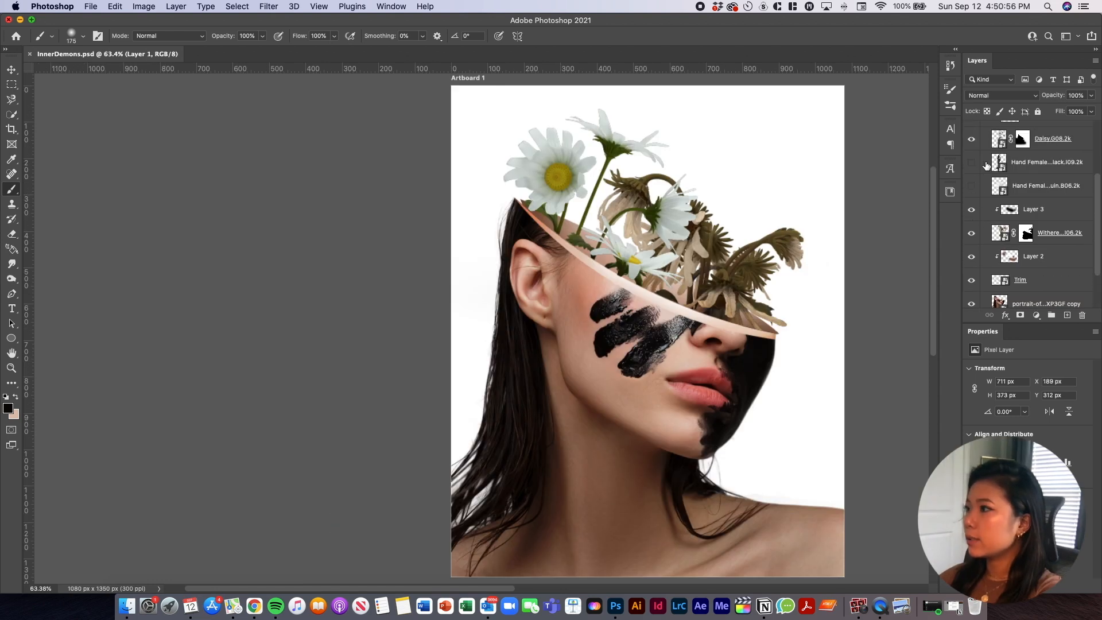
{"action": "left_click", "coordinate": [981, 170]}
{"action": "left_click", "coordinate": [971, 164]}
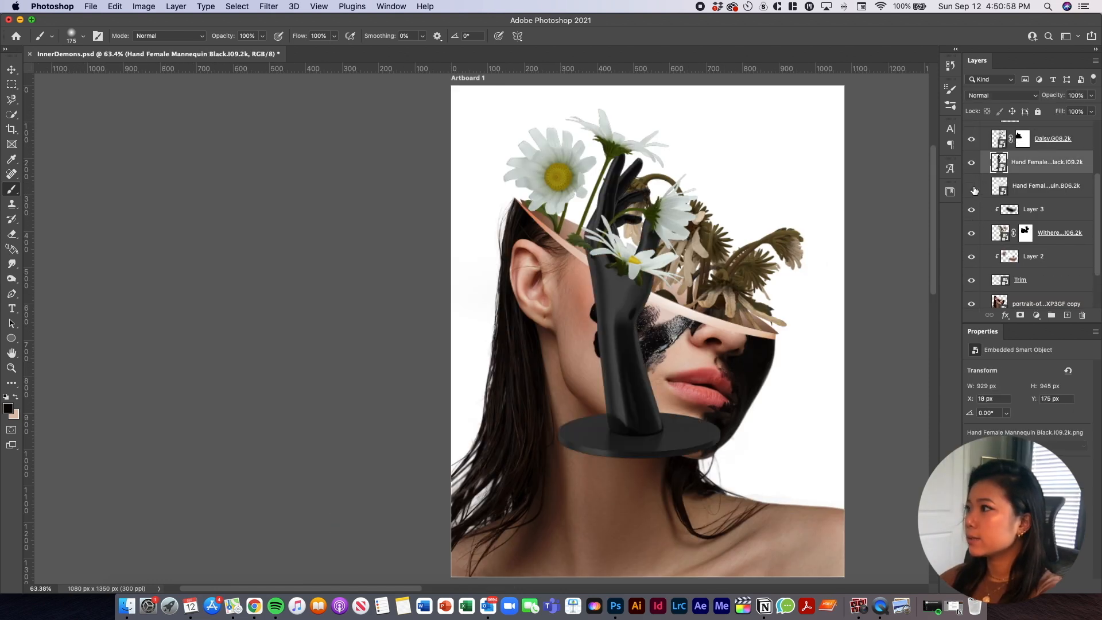
Transform the black mannequin hand: enlarge it, rotate it to about -69° and place it beneath the chin, reaching in from the canvas edge
{"action": "key", "text": "super+t"}
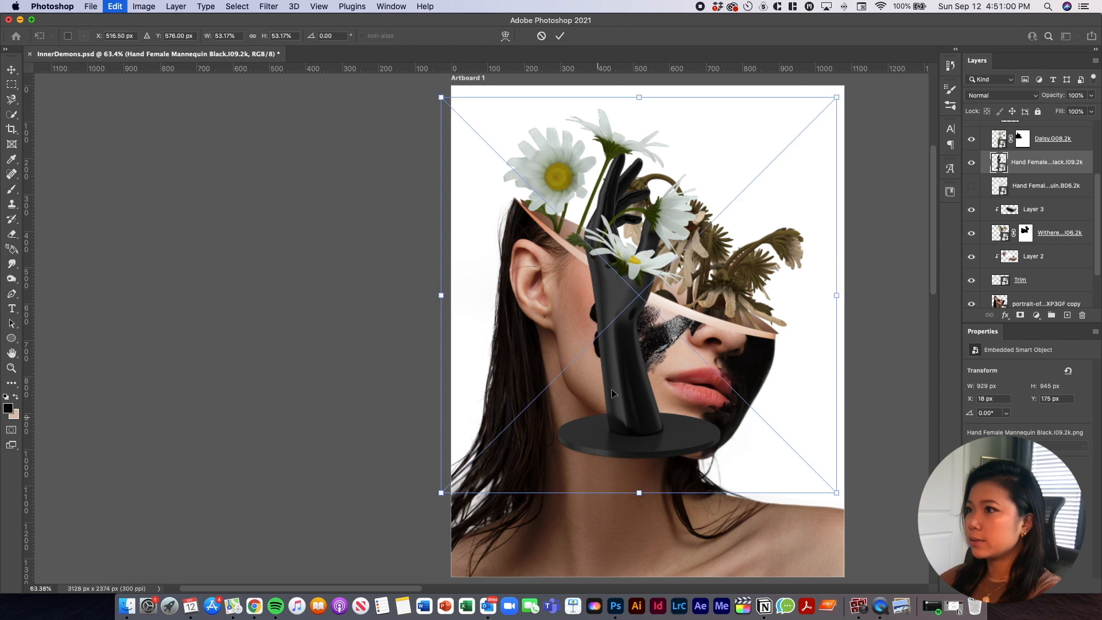
{"action": "left_click_drag", "start_coordinate": [390, 125], "coordinate": [313, 497]}
{"action": "scroll", "coordinate": [650, 339], "scroll_direction": "down", "scroll_amount": 3}
{"action": "left_click_drag", "start_coordinate": [650, 339], "coordinate": [636, 426]}
{"action": "left_click_drag", "start_coordinate": [716, 429], "coordinate": [758, 424]}
{"action": "scroll", "coordinate": [744, 384], "scroll_direction": "up", "scroll_amount": 3}
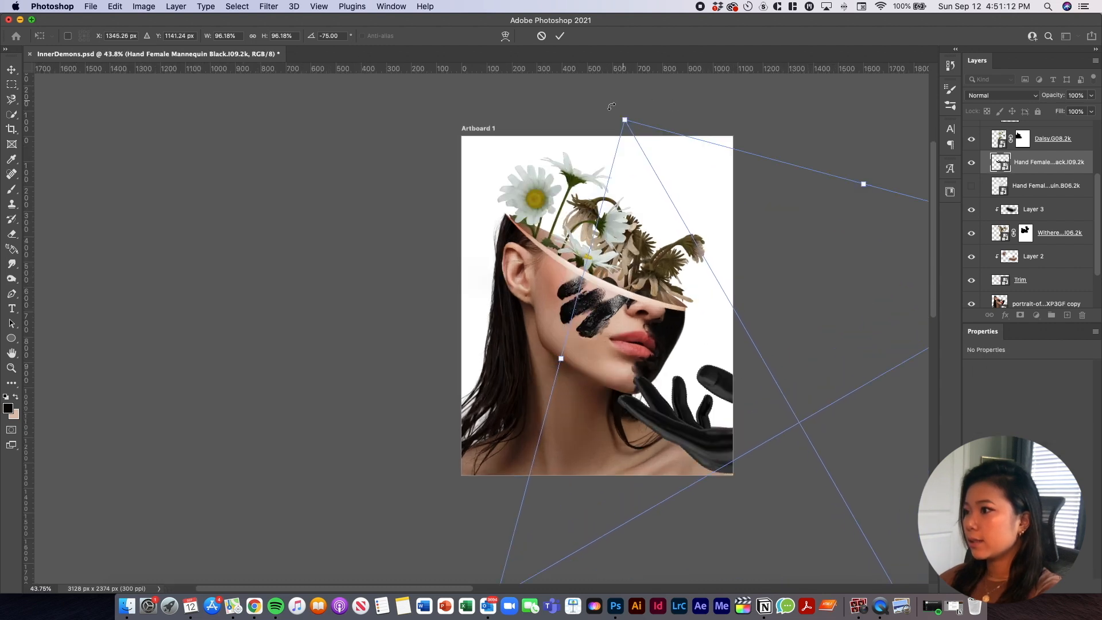
{"action": "left_click_drag", "start_coordinate": [632, 98], "coordinate": [664, 85]}
{"action": "left_click_drag", "start_coordinate": [724, 407], "coordinate": [724, 427]}
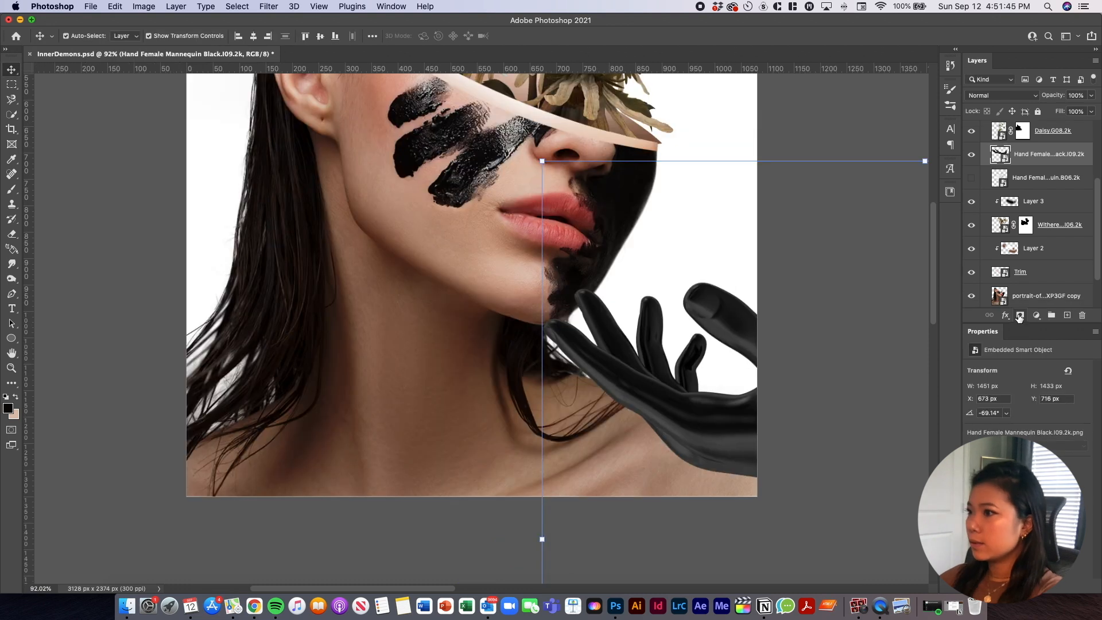
Add a layer mask to the black hand layer and choose the Hard Round brush for editing it
{"action": "left_click", "coordinate": [1020, 316]}
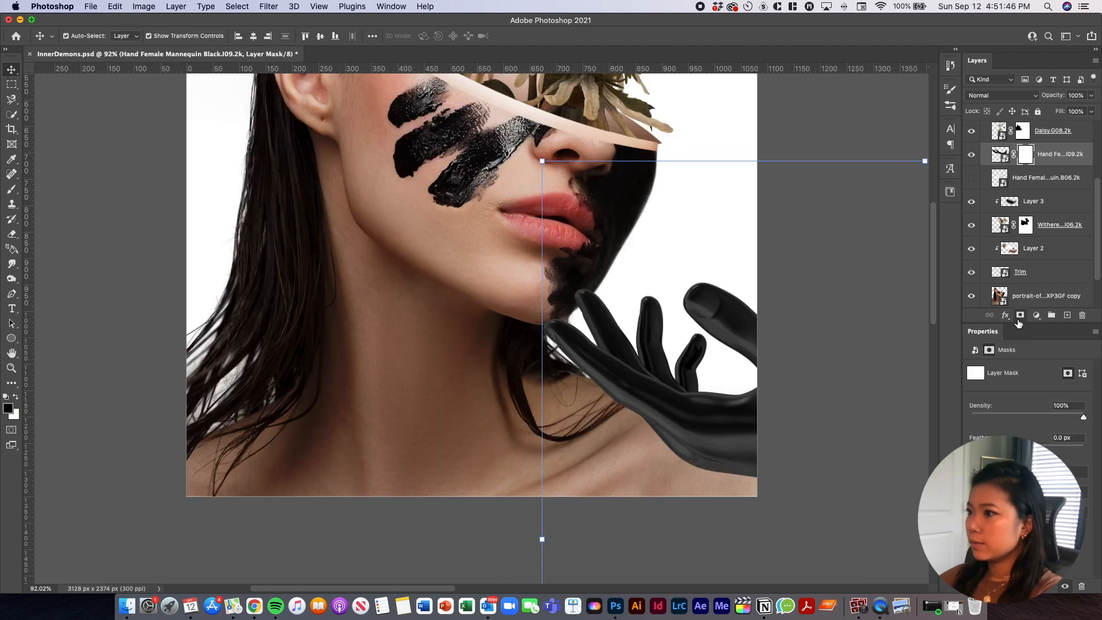
{"action": "key", "text": "b"}
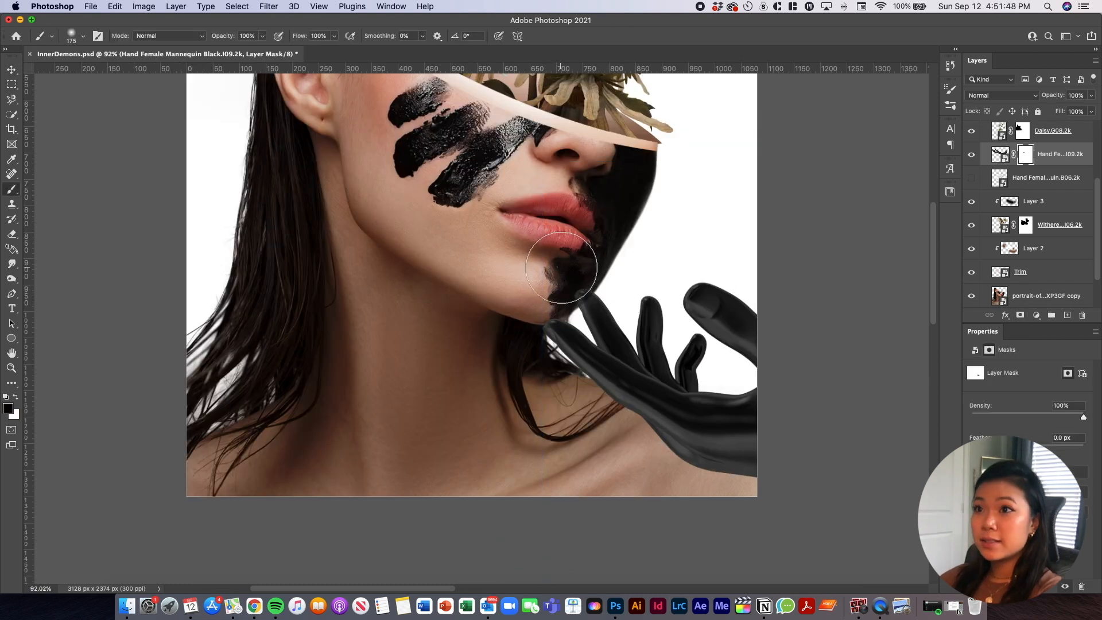
{"action": "left_click", "coordinate": [76, 40]}
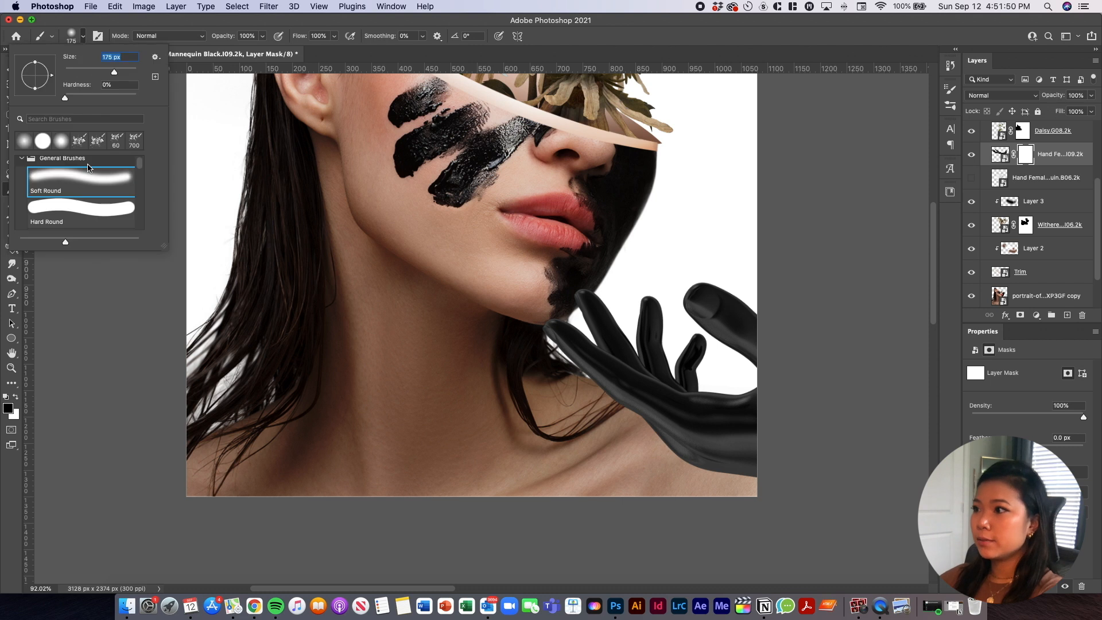
{"action": "left_click", "coordinate": [559, 267]}
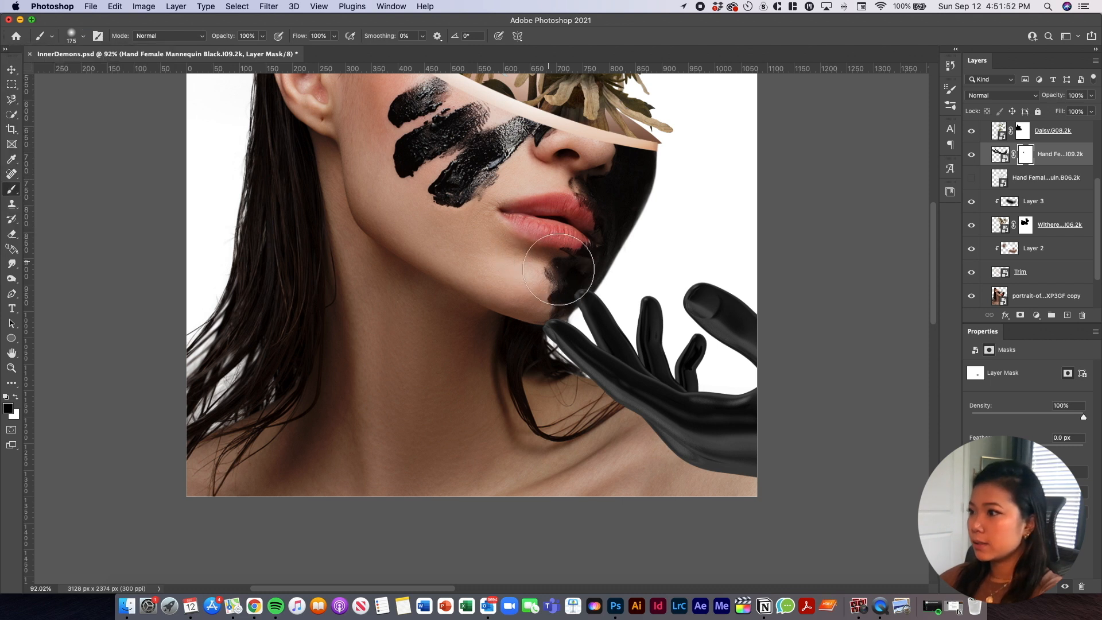
{"action": "left_click", "coordinate": [80, 36]}
{"action": "left_click", "coordinate": [57, 225]}
{"action": "left_click", "coordinate": [126, 426]}
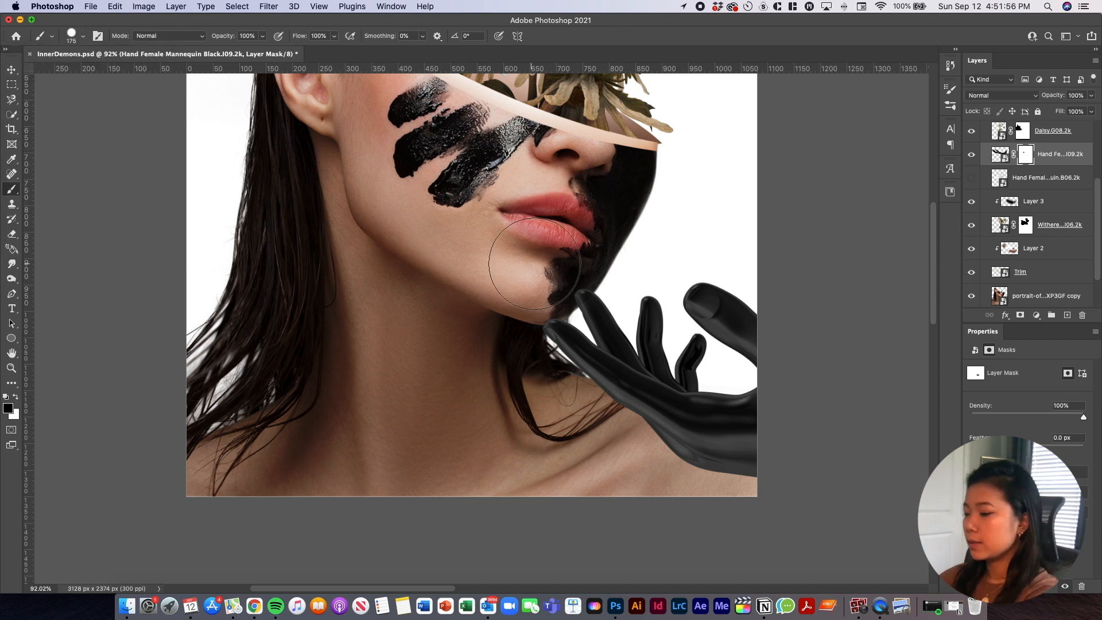
Reduce the brush to 45 px and refine the hand's mask in white where the finger meets the painted chin
{"action": "key", "text": "bracketleft"}
{"action": "key", "text": "bracketleft"}
{"action": "key", "text": "bracketleft"}
{"action": "key", "text": "bracketleft"}
{"action": "key", "text": "bracketleft"}
{"action": "key", "text": "bracketleft"}
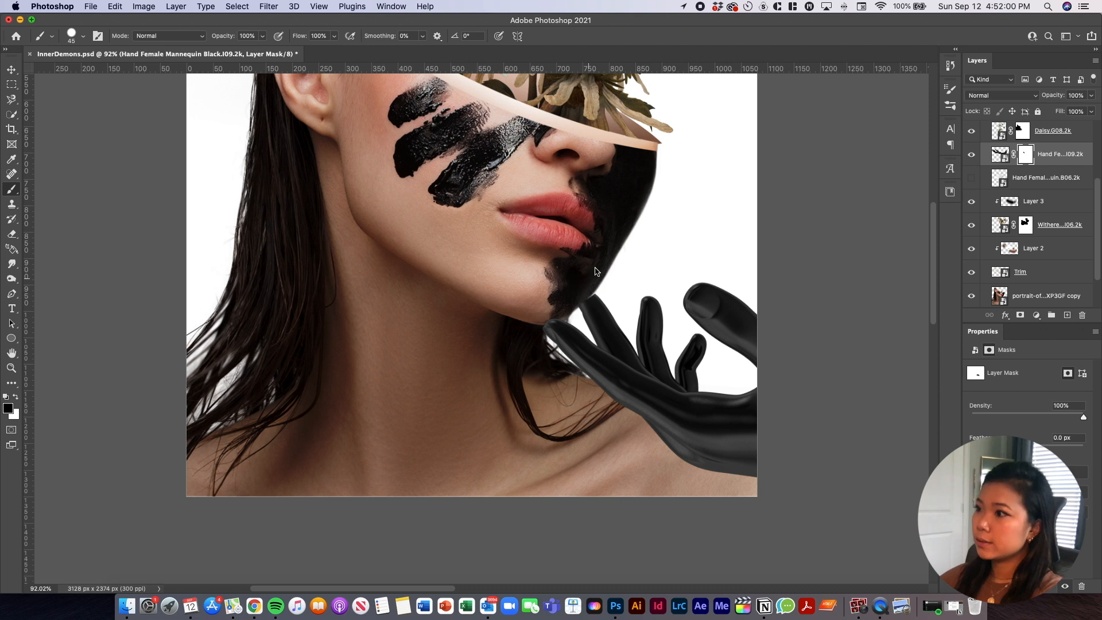
{"action": "scroll", "coordinate": [586, 310], "scroll_direction": "up", "scroll_amount": 8}
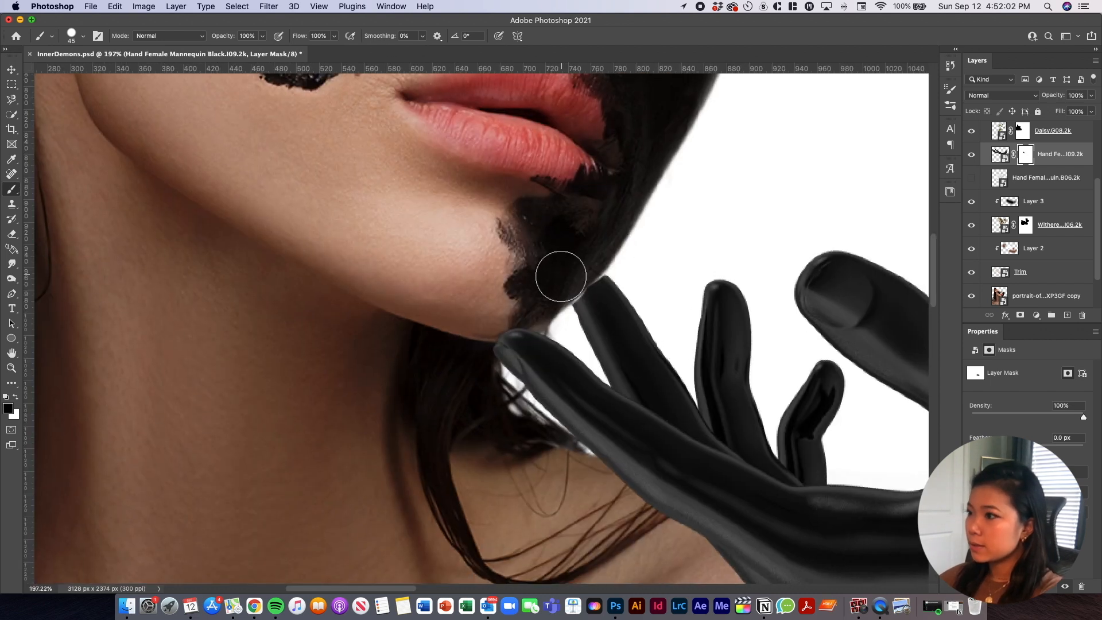
{"action": "key", "text": "x"}
{"action": "mouse_move", "coordinate": [609, 304]}
{"action": "left_mouse_down"}
{"action": "mouse_move", "coordinate": [591, 317]}
{"action": "mouse_move", "coordinate": [617, 303]}
{"action": "left_mouse_up"}
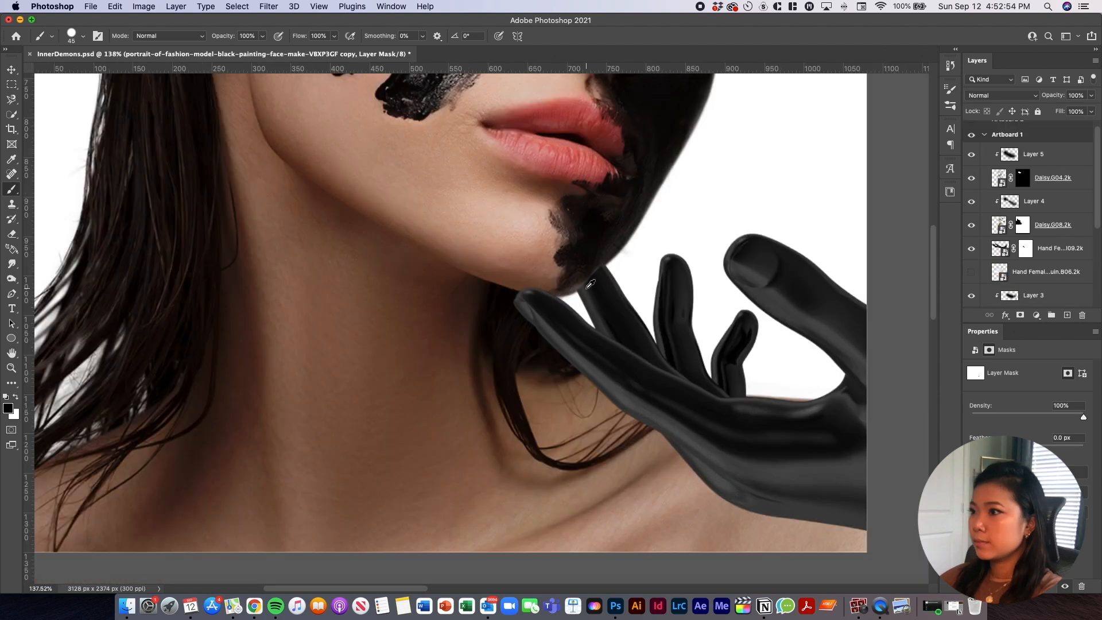
Add a new empty layer directly beneath the black hand layer
{"action": "scroll", "coordinate": [565, 301], "scroll_direction": "down", "scroll_amount": 4}
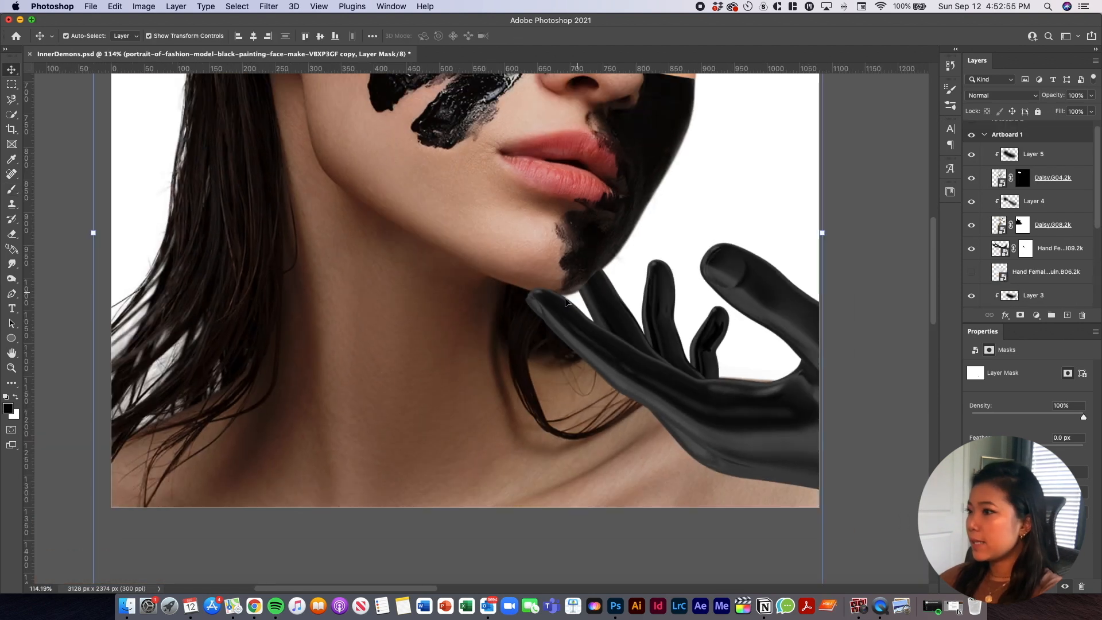
{"action": "scroll", "coordinate": [557, 293], "scroll_direction": "up", "scroll_amount": 10}
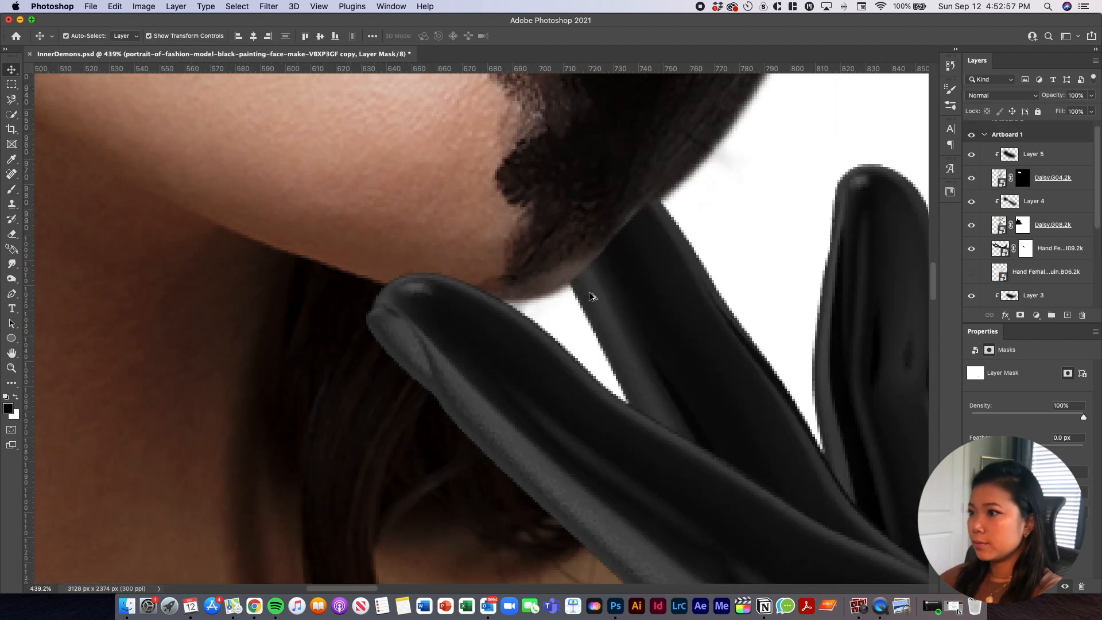
{"action": "left_click", "coordinate": [548, 318]}
{"action": "left_click", "coordinate": [1053, 249]}
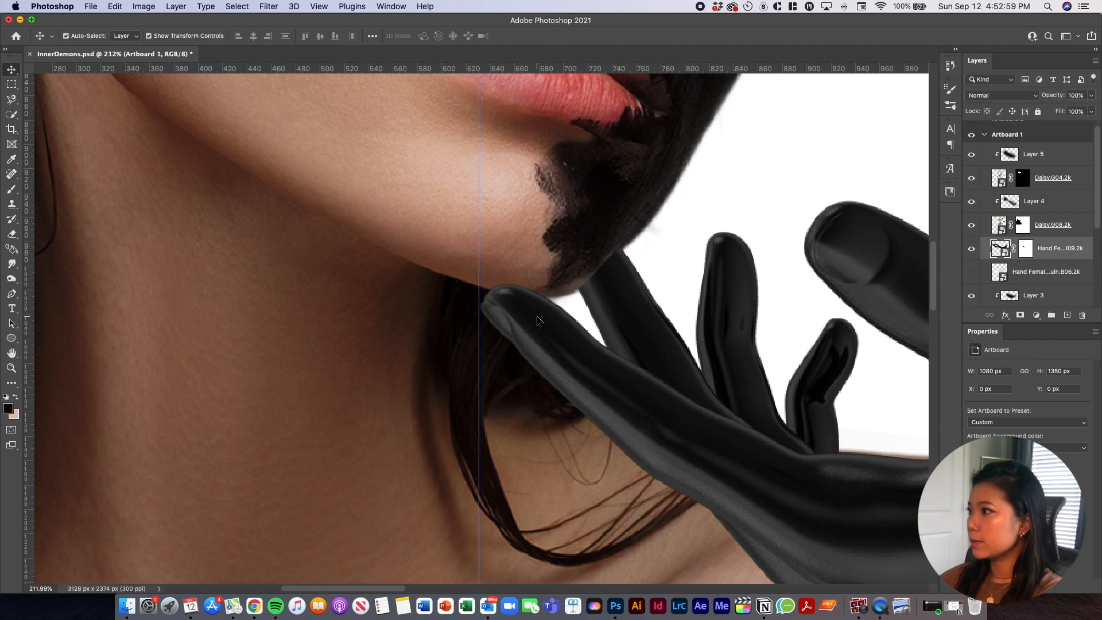
{"action": "left_click", "coordinate": [1045, 273]}
{"action": "left_click", "coordinate": [1066, 314]}
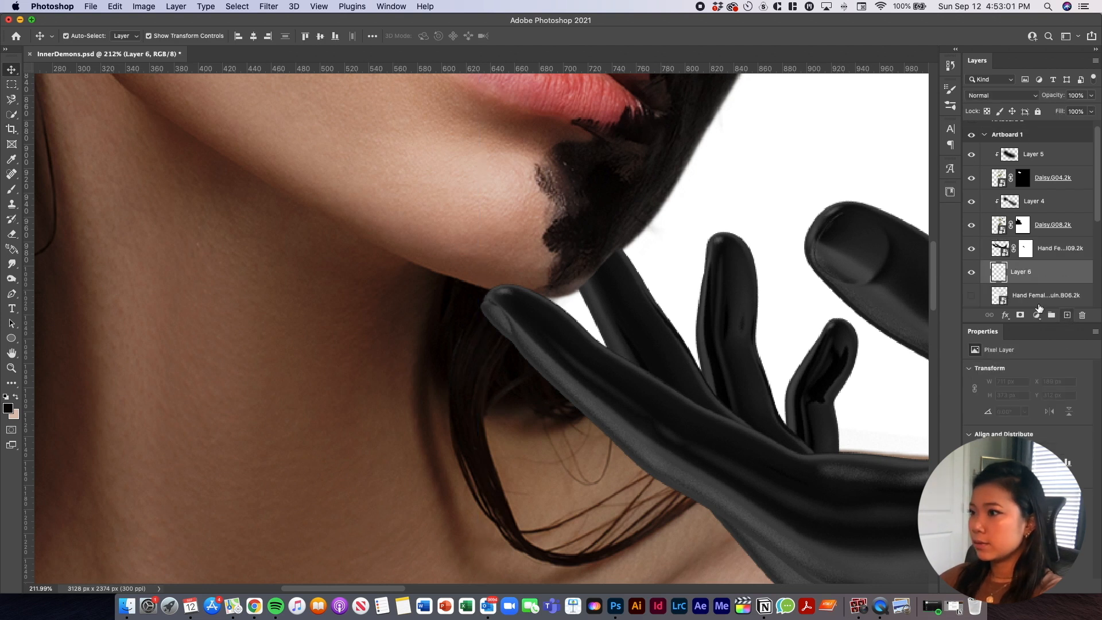
Paint a soft black shadow under the chin around the fingertips on Layer 6, using the Soft Round brush at 80 px
{"action": "key", "text": "b"}
{"action": "left_click", "coordinate": [514, 307]}
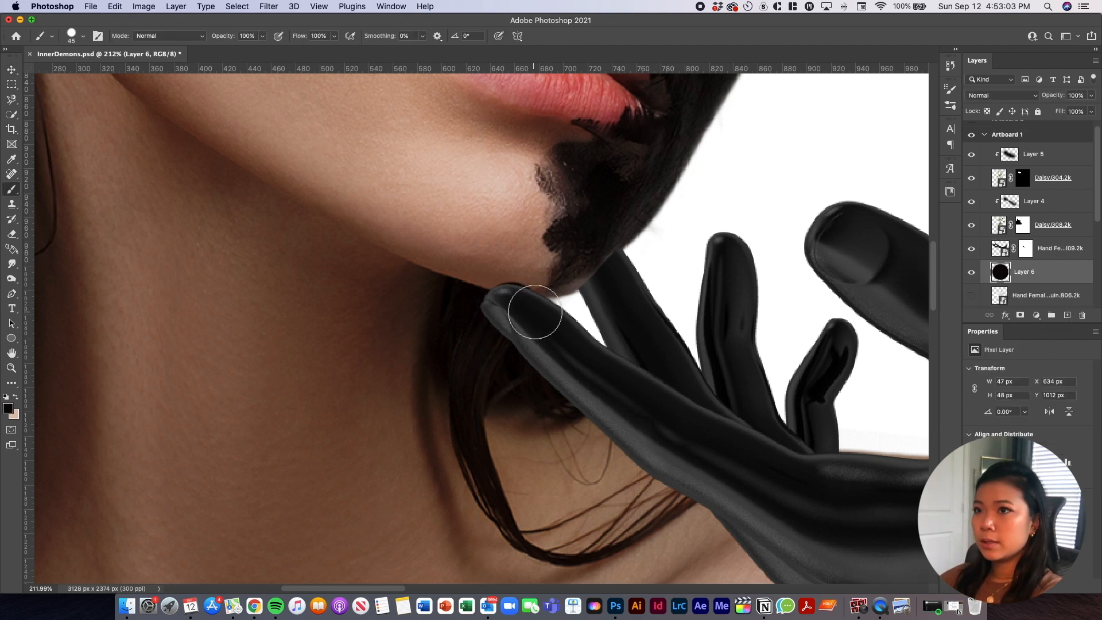
{"action": "key", "text": "super+z"}
{"action": "left_click", "coordinate": [82, 35]}
{"action": "left_click", "coordinate": [69, 179]}
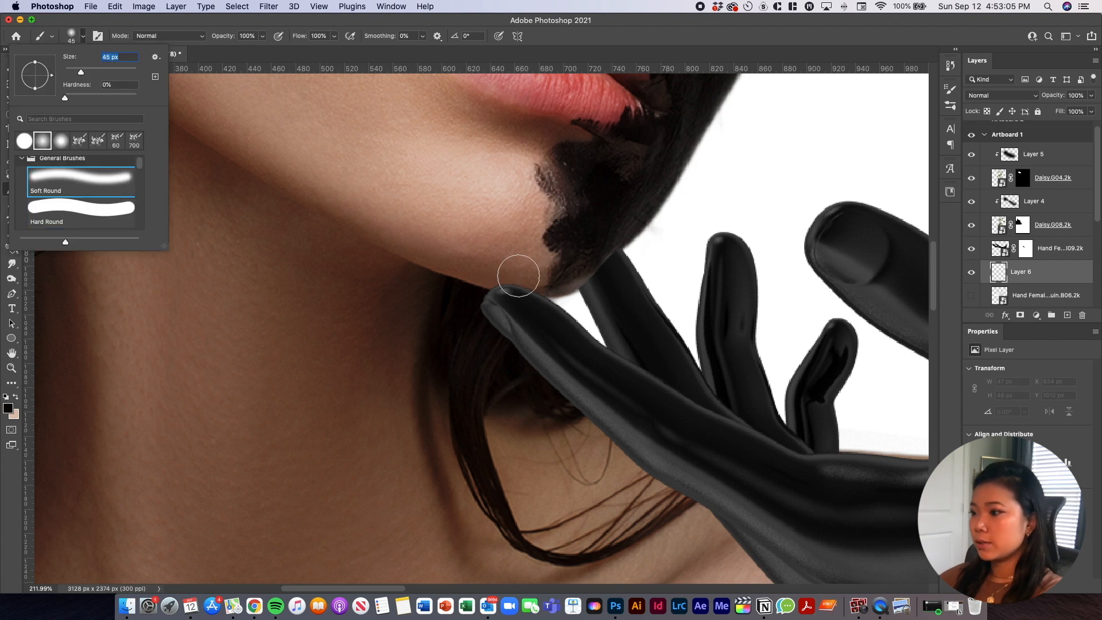
{"action": "type", "text": "80"}
{"action": "key", "text": "Return"}
{"action": "mouse_move", "coordinate": [525, 315]}
{"action": "left_mouse_down"}
{"action": "mouse_move", "coordinate": [635, 322]}
{"action": "mouse_move", "coordinate": [581, 316]}
{"action": "mouse_move", "coordinate": [650, 293]}
{"action": "mouse_move", "coordinate": [654, 274]}
{"action": "left_mouse_up"}
Move the chin shadow layer directly above the portrait copy and clip it to the portrait
{"action": "scroll", "coordinate": [1039, 229], "scroll_direction": "down", "scroll_amount": 3}
{"action": "left_click_drag", "start_coordinate": [1044, 221], "coordinate": [1045, 246]}
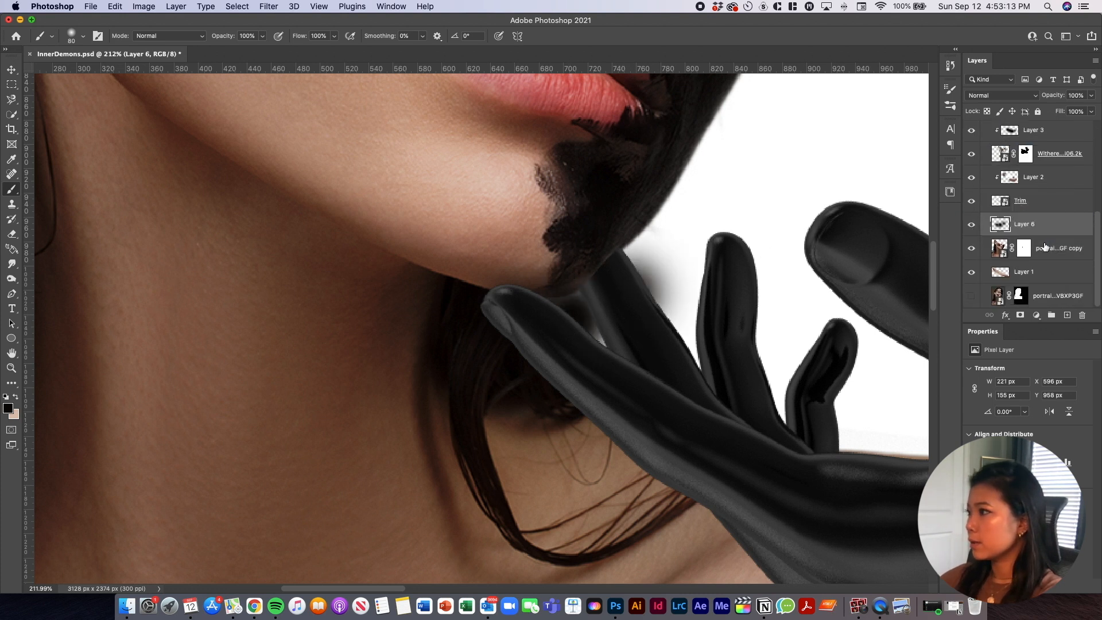
{"action": "left_click", "coordinate": [1046, 229], "text": "alt"}
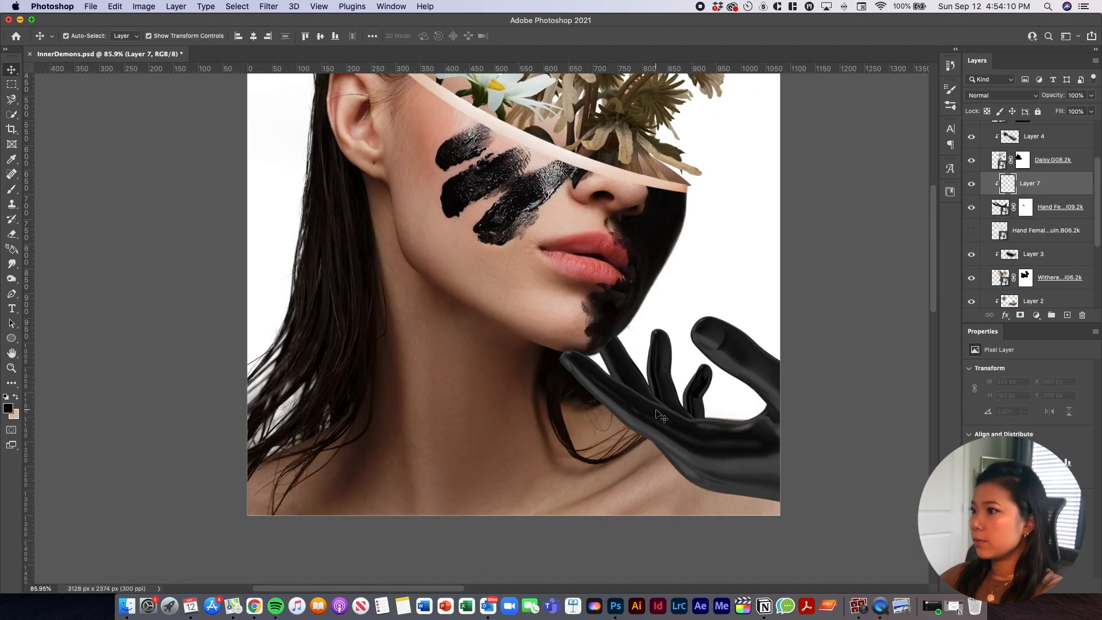
Shade the black hand's fingertips, thumb and lower edge in black on the clipped Layer 7, enlarging the soft brush to 175 px
{"action": "key", "text": "b"}
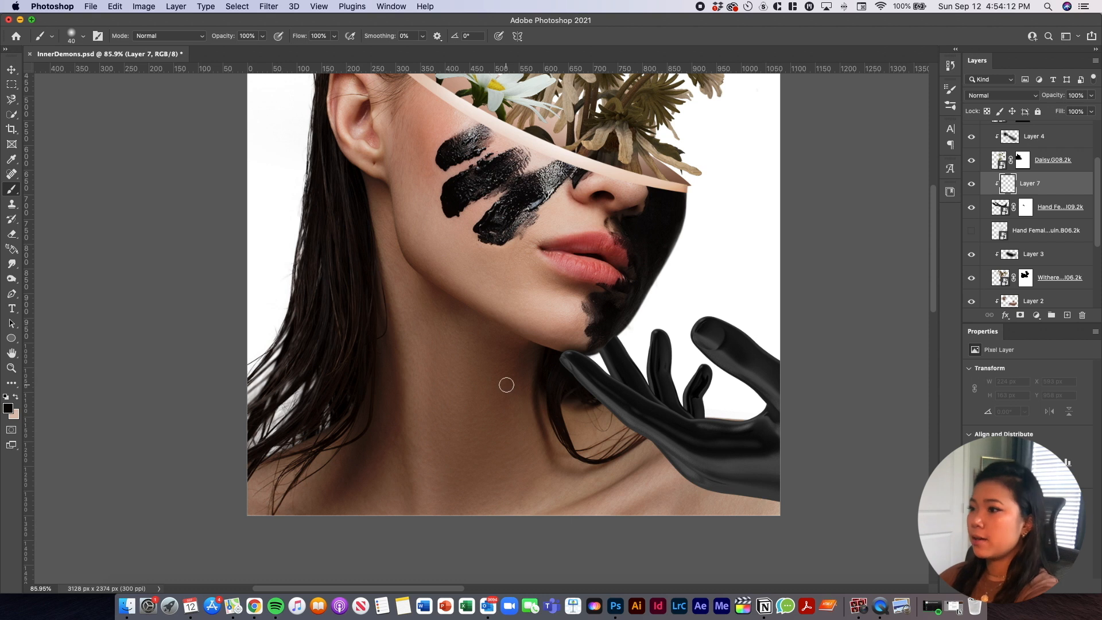
{"action": "key", "text": "]"}
{"action": "left_click", "coordinate": [580, 338]}
{"action": "key", "text": "]"}
{"action": "key", "text": "]"}
{"action": "key", "text": "]"}
{"action": "left_click", "coordinate": [603, 342]}
{"action": "left_click", "coordinate": [579, 327]}
{"action": "left_click", "coordinate": [671, 306]}
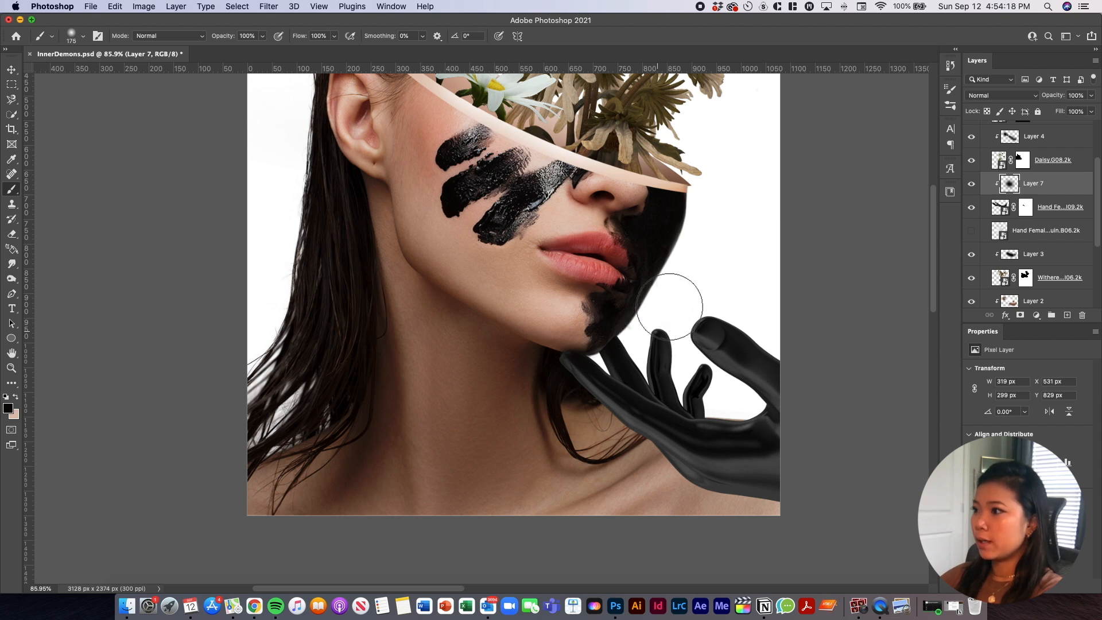
{"action": "left_click", "coordinate": [746, 313]}
{"action": "mouse_move", "coordinate": [556, 404]}
{"action": "left_mouse_down"}
{"action": "mouse_move", "coordinate": [603, 460]}
{"action": "mouse_move", "coordinate": [636, 465]}
{"action": "left_mouse_up"}
{"action": "mouse_move", "coordinate": [599, 416]}
{"action": "left_mouse_down"}
{"action": "mouse_move", "coordinate": [642, 499]}
{"action": "mouse_move", "coordinate": [692, 500]}
{"action": "left_mouse_up"}
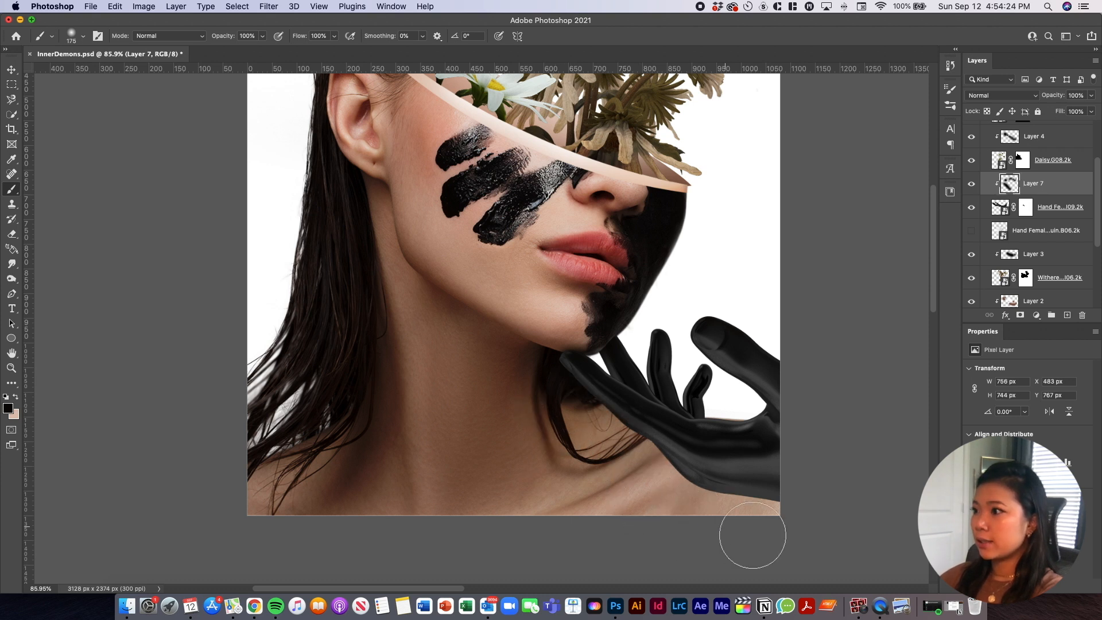
{"action": "scroll", "coordinate": [753, 479], "scroll_direction": "down", "scroll_amount": 5}
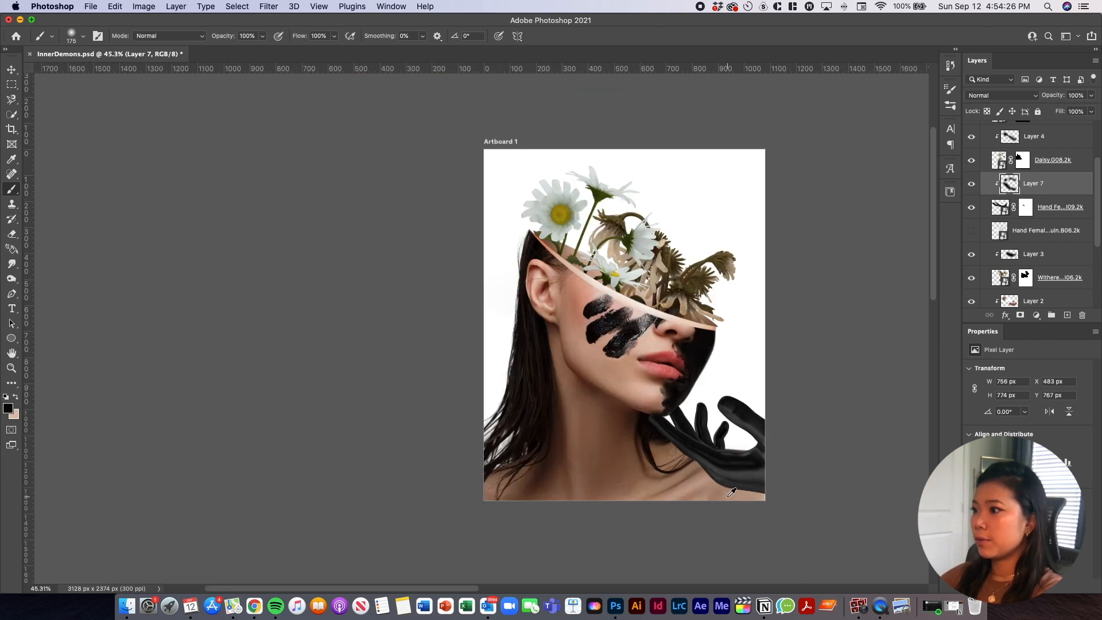
{"action": "scroll", "coordinate": [732, 493], "scroll_direction": "up", "scroll_amount": 3}
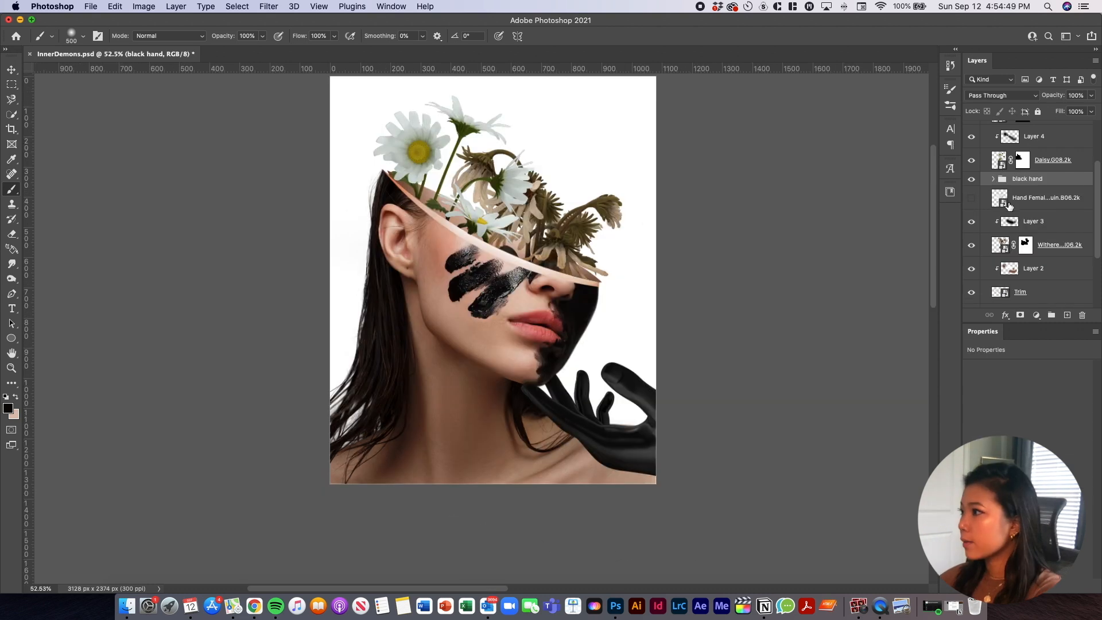
Show the white mannequin hand layer, then enlarge it, rotate it to 150° and place it over the hair and shoulder opposite the black hand
{"action": "left_click", "coordinate": [971, 198]}
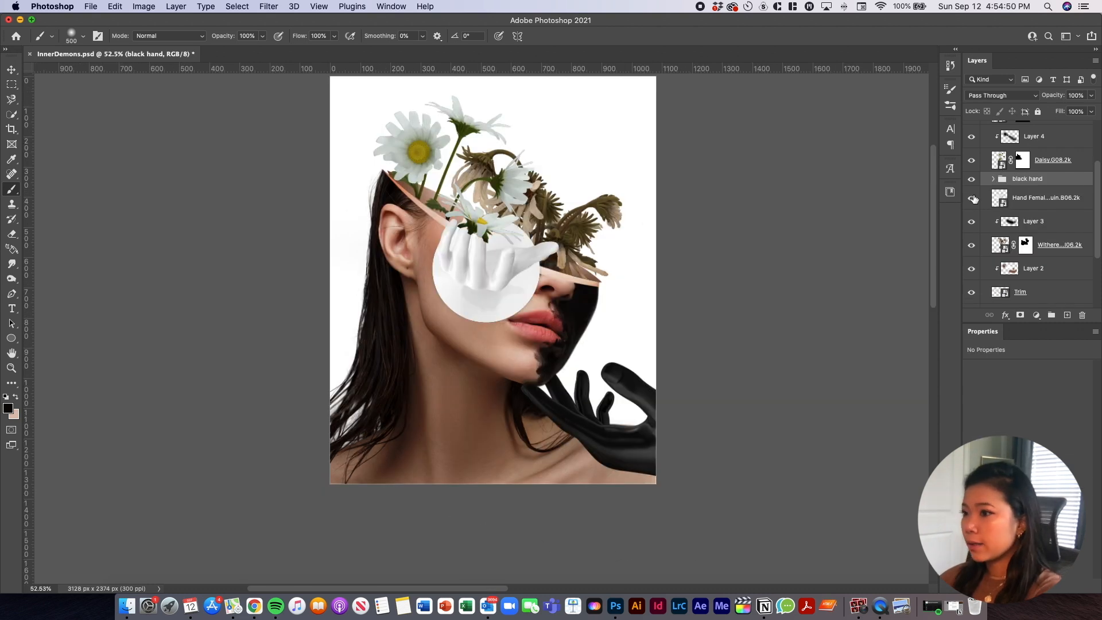
{"action": "left_click", "coordinate": [1033, 198]}
{"action": "key", "text": "super+t"}
{"action": "left_click_drag", "start_coordinate": [703, 218], "coordinate": [316, 367]}
{"action": "left_click_drag", "start_coordinate": [523, 250], "coordinate": [462, 429]}
{"action": "left_click_drag", "start_coordinate": [568, 346], "coordinate": [602, 327]}
{"action": "mouse_move", "coordinate": [419, 423]}
{"action": "left_mouse_down"}
{"action": "mouse_move", "coordinate": [371, 421]}
{"action": "mouse_move", "coordinate": [402, 409]}
{"action": "left_mouse_up"}
{"action": "key", "text": "Return"}
Add a layer mask to the white mannequin hand layer
{"action": "key", "text": "b"}
{"action": "scroll", "coordinate": [413, 442], "scroll_direction": "up", "scroll_amount": 5}
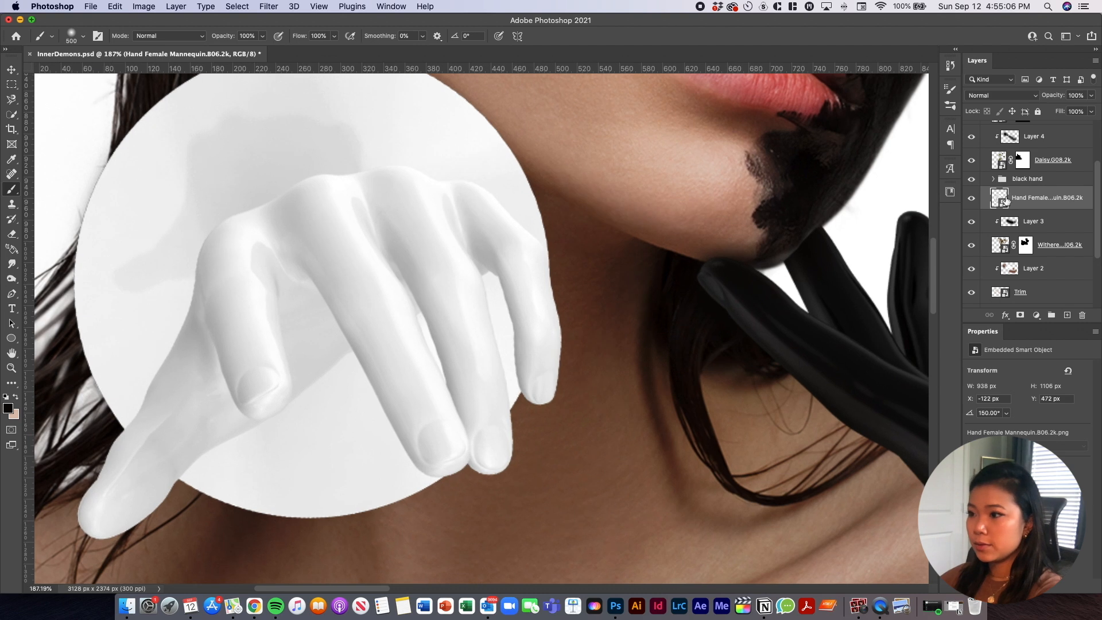
{"action": "left_click", "coordinate": [1022, 316]}
{"action": "scroll", "coordinate": [445, 434], "scroll_direction": "up", "scroll_amount": 2}
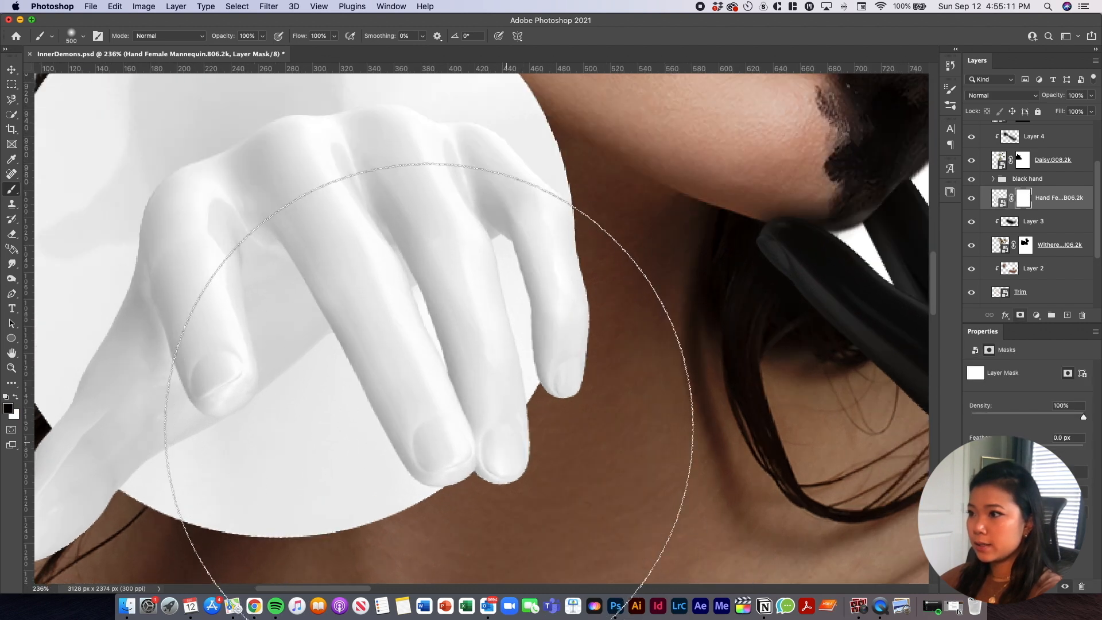
Trace a Pen path along the white hand's lower edge and around its middle fingertips up to the gap beside the outer finger
{"action": "key", "text": "p"}
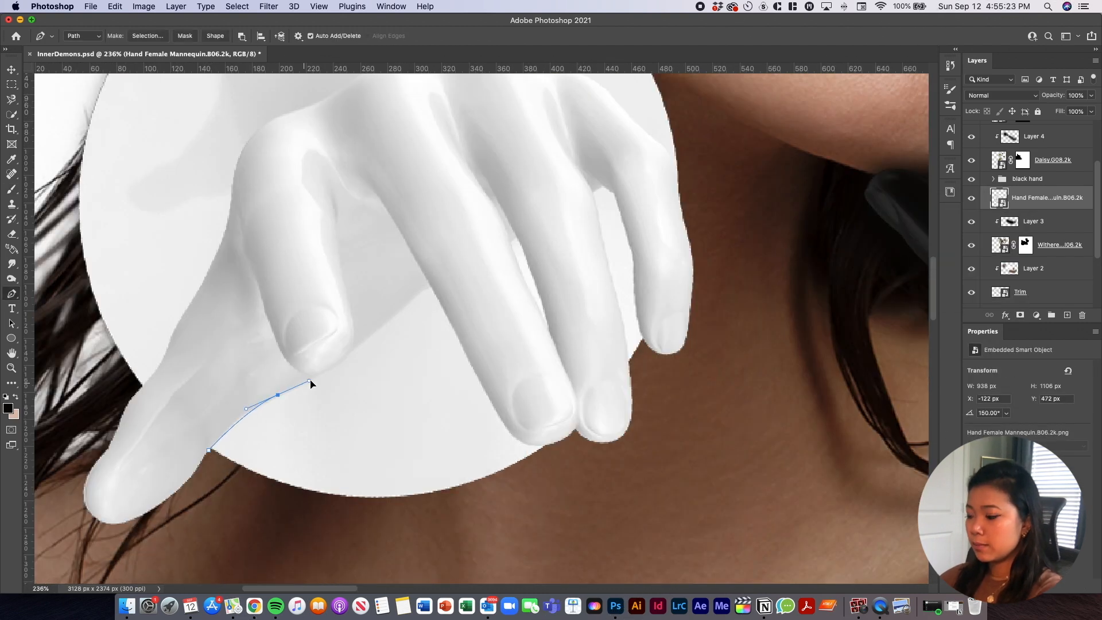
{"action": "left_click", "coordinate": [378, 328]}
{"action": "left_click", "coordinate": [432, 289]}
{"action": "left_click", "coordinate": [511, 433]}
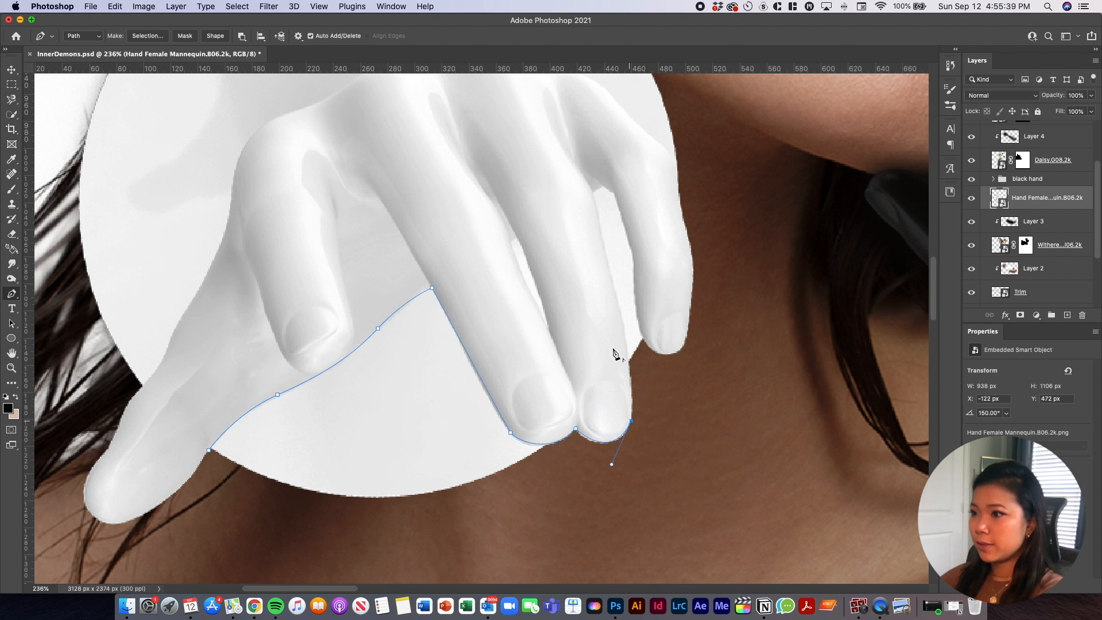
{"action": "left_click", "coordinate": [592, 189]}
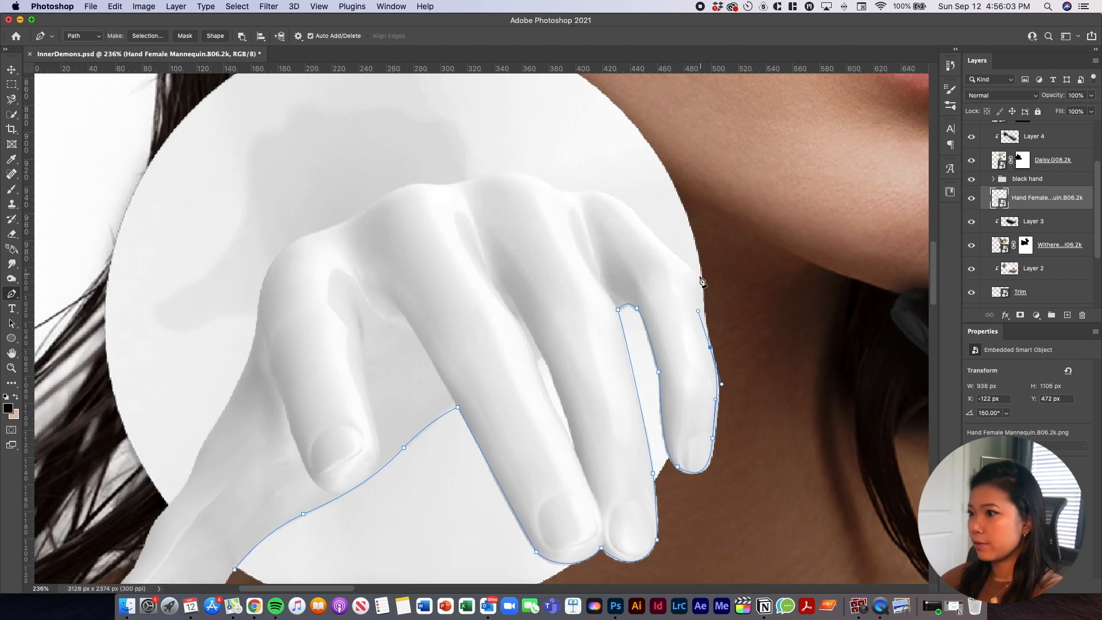
Continue the path over the white hand's knuckles and down the outer edge towards the wrist
{"action": "left_click_drag", "start_coordinate": [576, 194], "coordinate": [489, 177]}
{"action": "left_click_drag", "start_coordinate": [449, 186], "coordinate": [428, 185]}
{"action": "left_click_drag", "start_coordinate": [375, 207], "coordinate": [356, 222]}
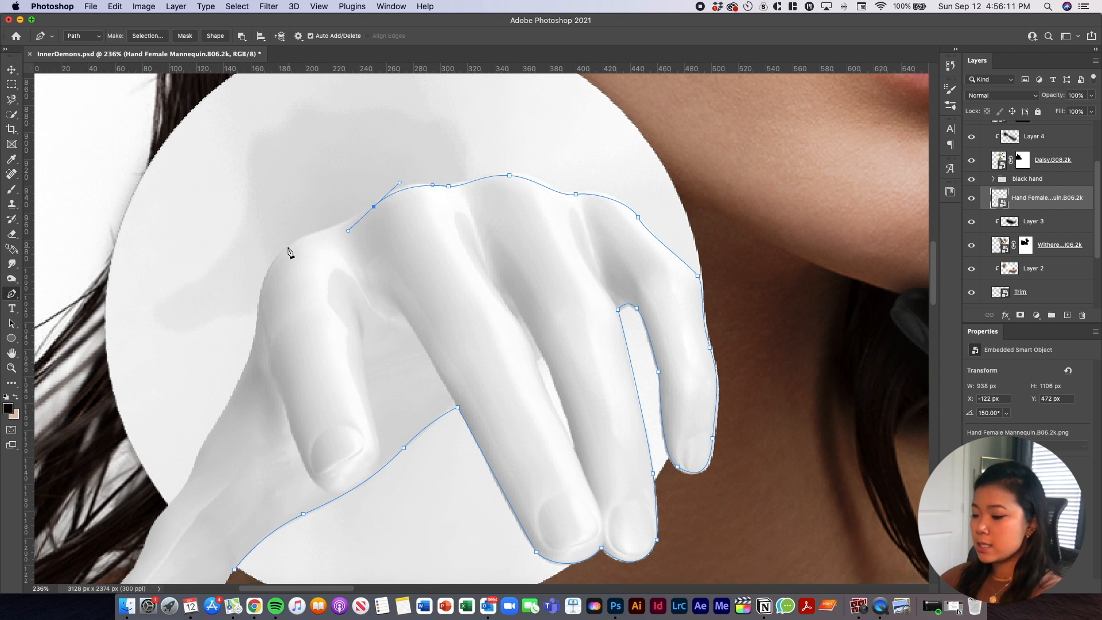
{"action": "left_click_drag", "start_coordinate": [287, 247], "coordinate": [272, 261]}
{"action": "left_click_drag", "start_coordinate": [260, 296], "coordinate": [259, 316]}
{"action": "scroll", "coordinate": [260, 295], "scroll_direction": "left", "scroll_amount": 5}
{"action": "left_click_drag", "start_coordinate": [460, 180], "coordinate": [440, 212]}
{"action": "left_click_drag", "start_coordinate": [409, 374], "coordinate": [404, 389]}
{"action": "left_click_drag", "start_coordinate": [369, 428], "coordinate": [367, 440]}
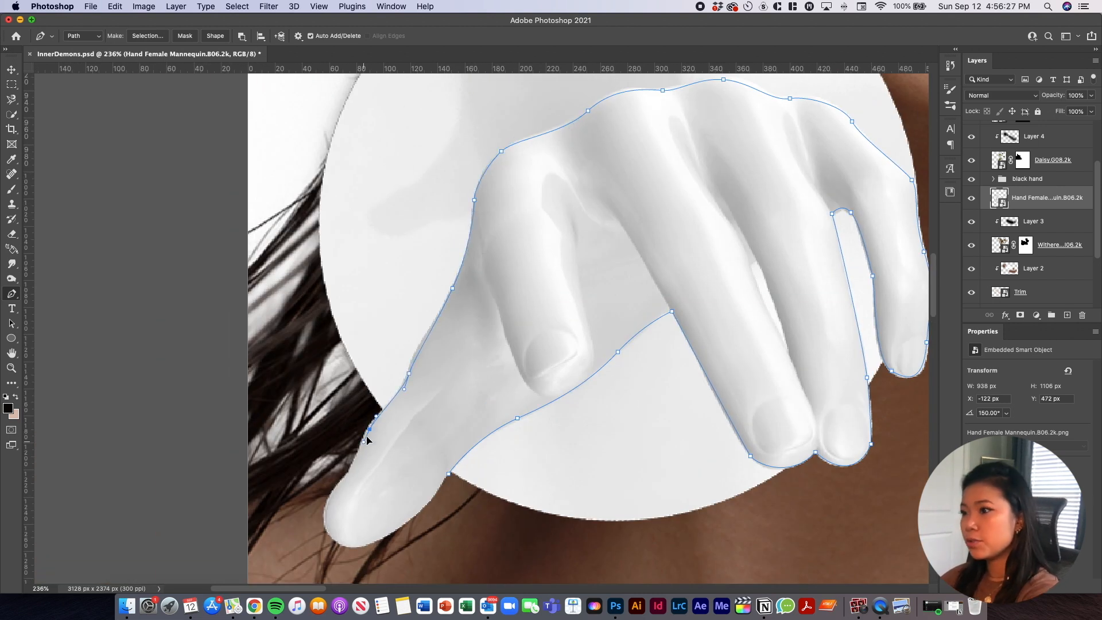
Close the path around the white hand and convert it into a new anti-aliased selection with a feather radius of 0 pixels
{"action": "left_click", "coordinate": [448, 474]}
{"action": "left_click", "coordinate": [148, 36]}
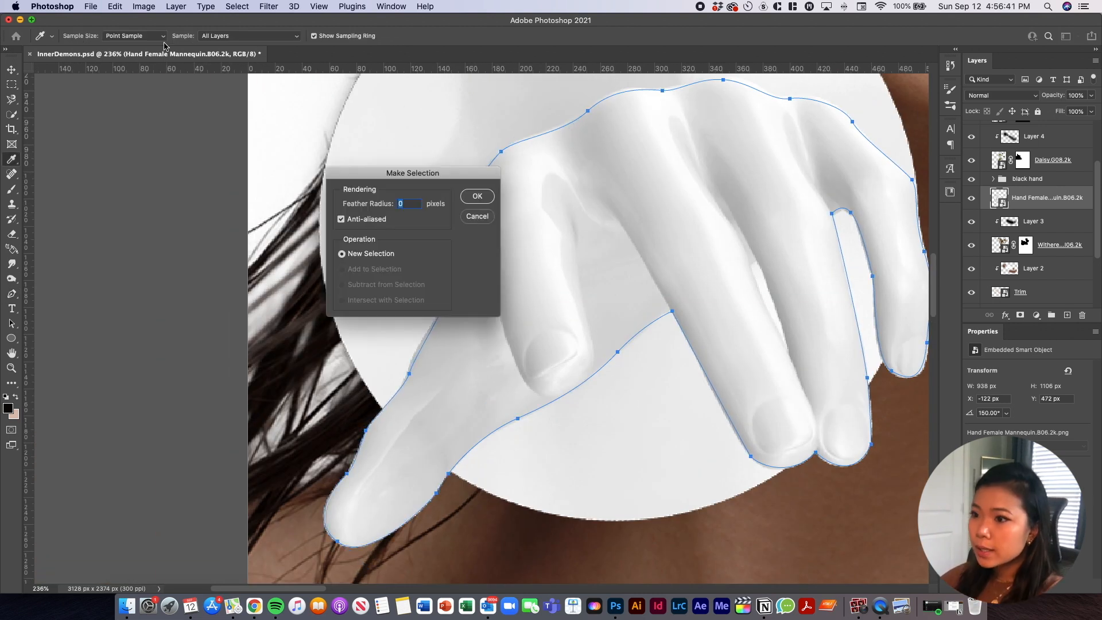
{"action": "key", "text": "Return"}
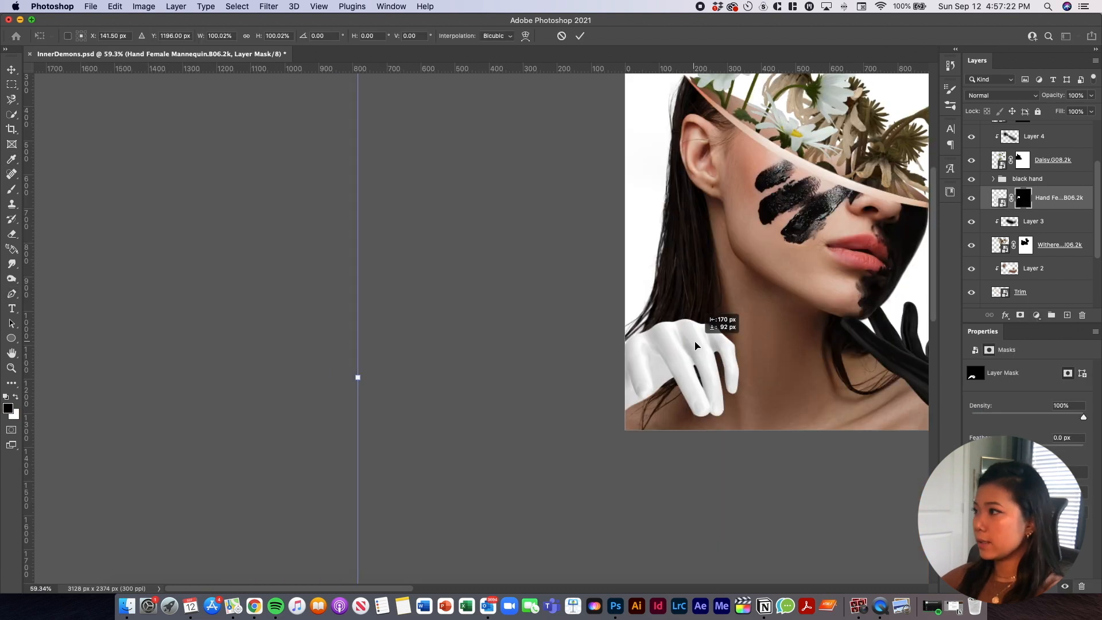
{"action": "right_click", "coordinate": [699, 343]}
{"action": "left_click", "coordinate": [770, 582]}
{"action": "left_click_drag", "start_coordinate": [342, 345], "coordinate": [379, 556]}
{"action": "mouse_move", "coordinate": [544, 412]}
{"action": "left_mouse_down"}
{"action": "mouse_move", "coordinate": [631, 350]}
{"action": "mouse_move", "coordinate": [567, 387]}
{"action": "mouse_move", "coordinate": [563, 417]}
{"action": "mouse_move", "coordinate": [555, 399]}
{"action": "left_mouse_up"}
{"action": "right_click", "coordinate": [658, 404]}
{"action": "left_click", "coordinate": [764, 582]}
{"action": "left_click_drag", "start_coordinate": [733, 561], "coordinate": [245, 482]}
{"action": "left_click_drag", "start_coordinate": [684, 367], "coordinate": [519, 372]}
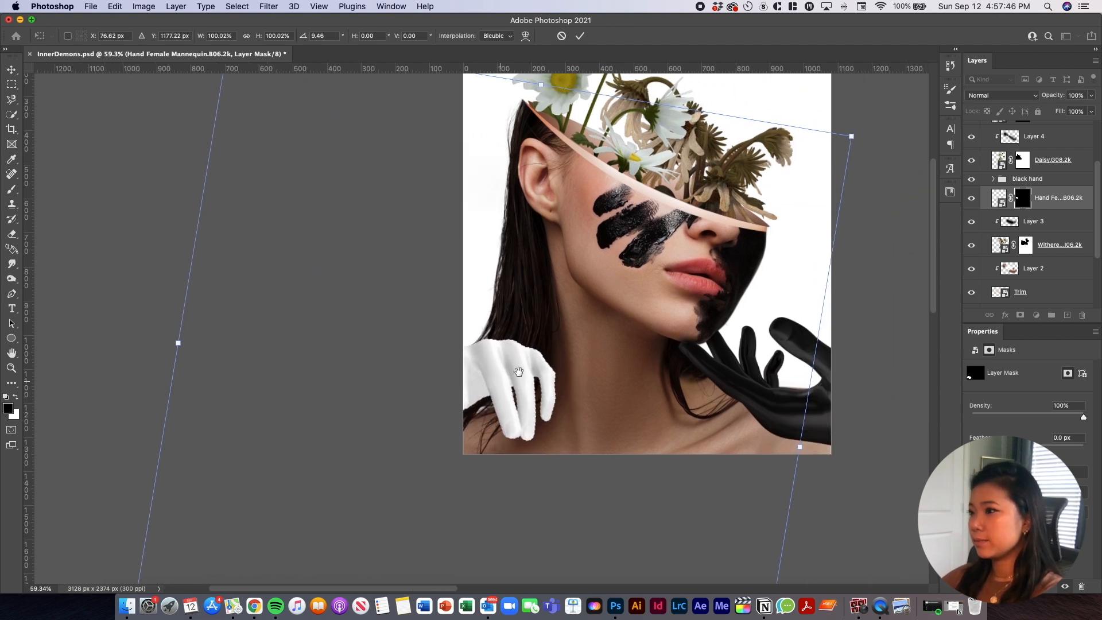
{"action": "left_click_drag", "start_coordinate": [874, 147], "coordinate": [868, 193]}
{"action": "mouse_move", "coordinate": [520, 367]}
{"action": "left_mouse_down"}
{"action": "mouse_move", "coordinate": [528, 376]}
{"action": "mouse_move", "coordinate": [505, 353]}
{"action": "mouse_move", "coordinate": [511, 376]}
{"action": "left_mouse_up"}
{"action": "key", "text": "Escape"}
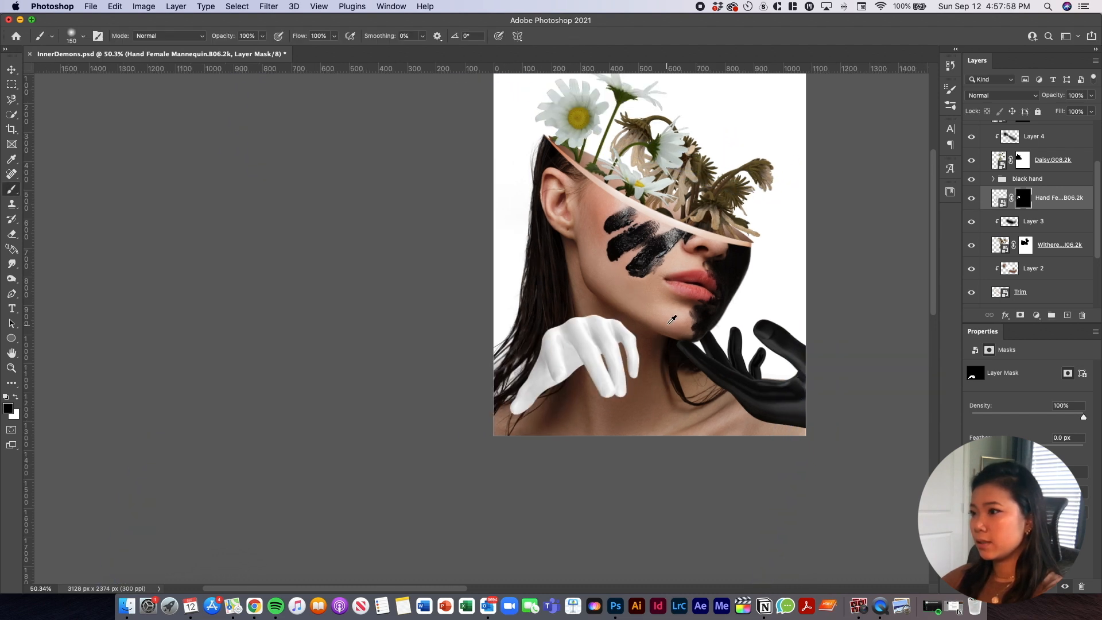
Hide the white mannequin hand layer and compare the composition with and without it
{"action": "left_click", "coordinate": [972, 199]}
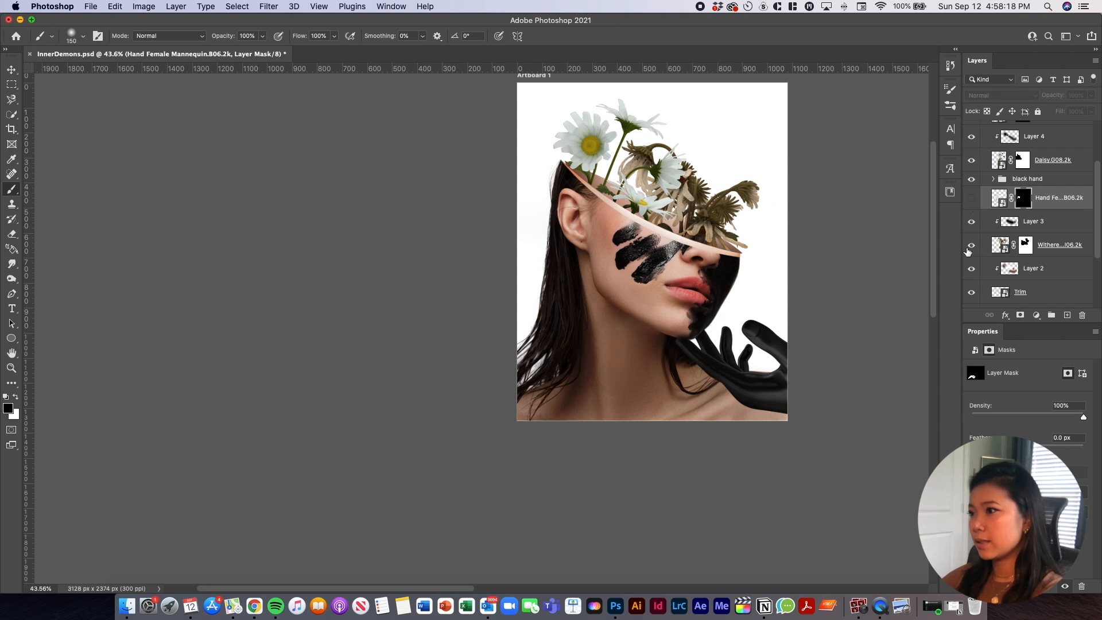
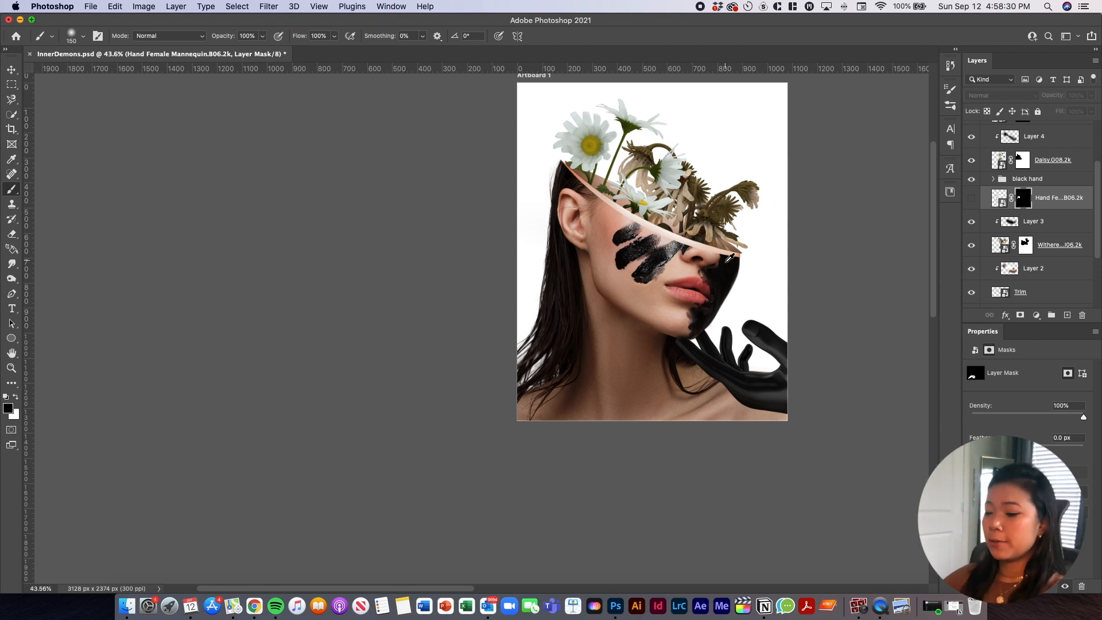
{"action": "scroll", "coordinate": [730, 258], "scroll_direction": "up", "scroll_amount": 5}
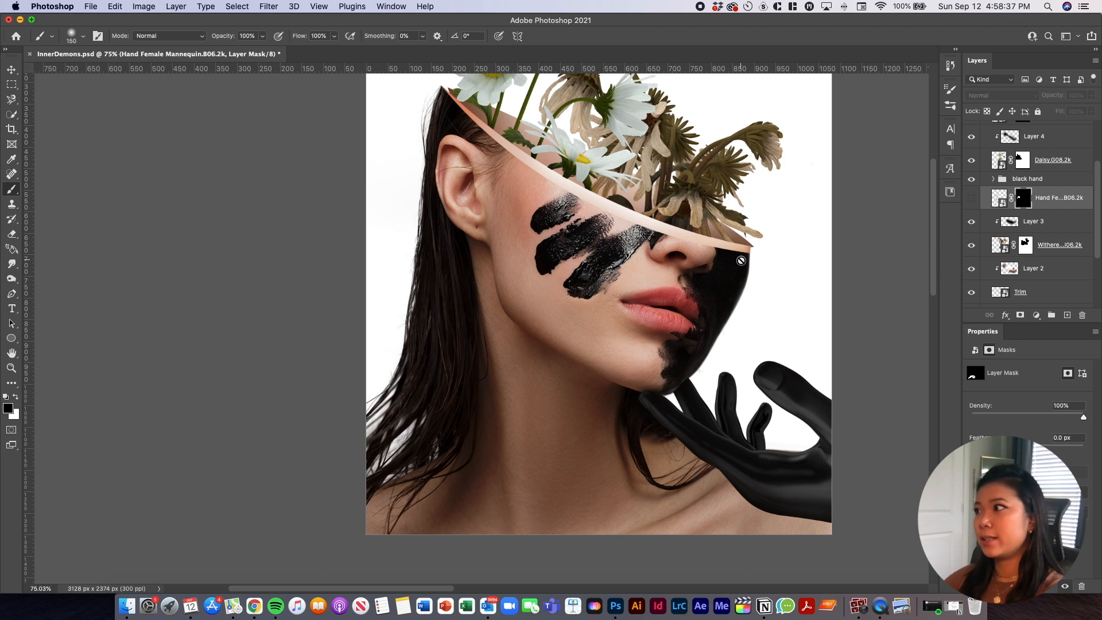
{"action": "left_click_drag", "start_coordinate": [675, 310], "coordinate": [618, 369]}
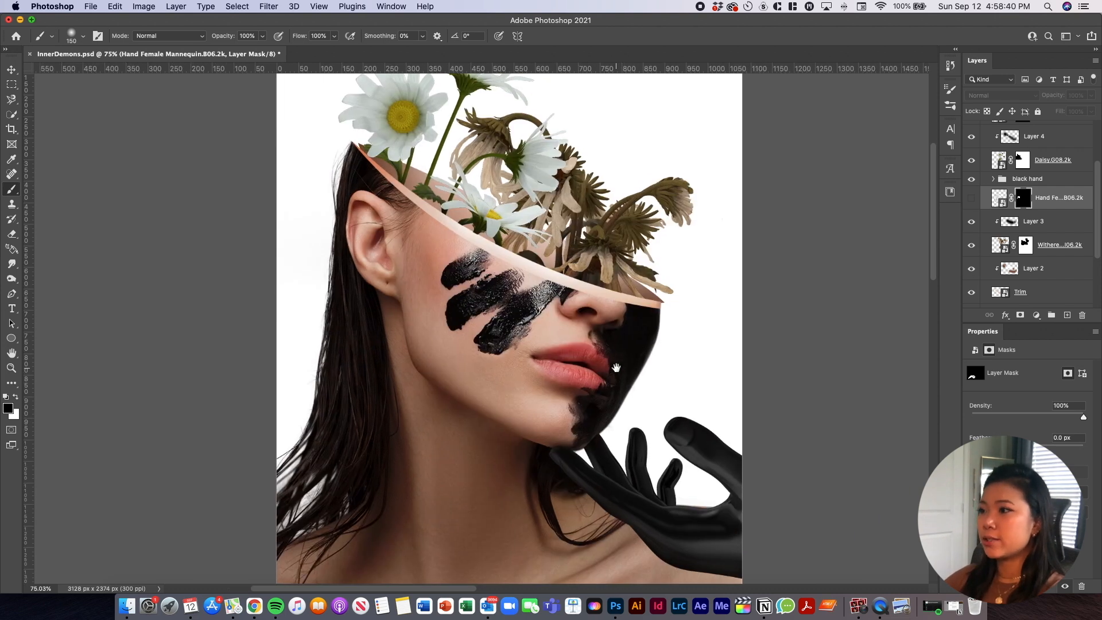
{"action": "scroll", "coordinate": [616, 368], "scroll_direction": "down", "scroll_amount": 2}
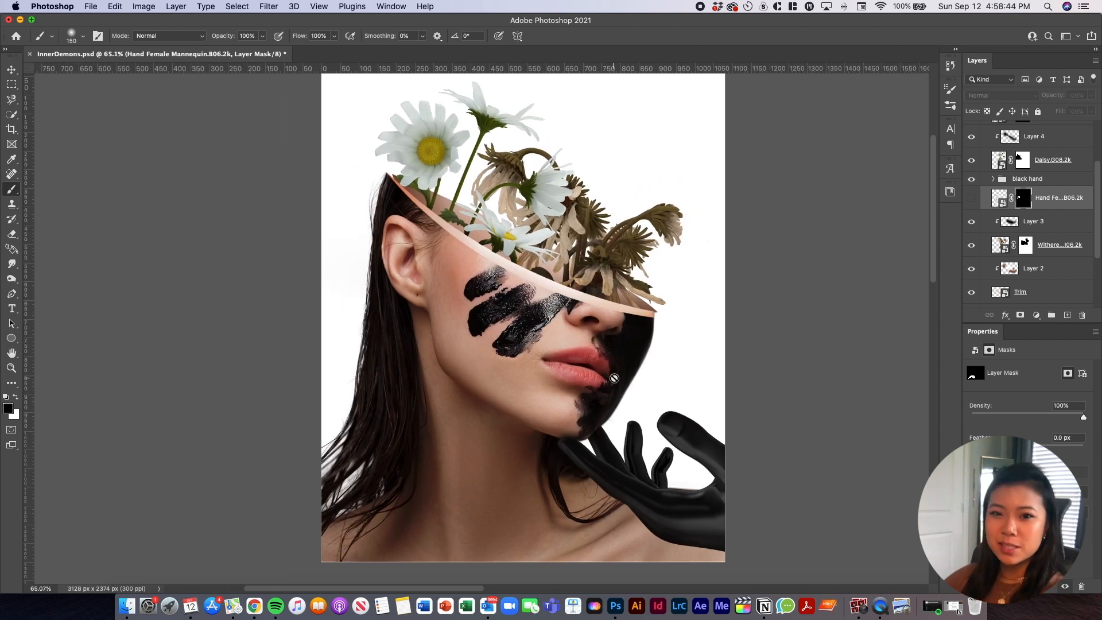
{"action": "left_click", "coordinate": [971, 198]}
{"action": "left_click", "coordinate": [972, 198]}
{"action": "left_click", "coordinate": [1045, 198]}
{"action": "scroll", "coordinate": [1045, 198], "scroll_direction": "up", "scroll_amount": 3}
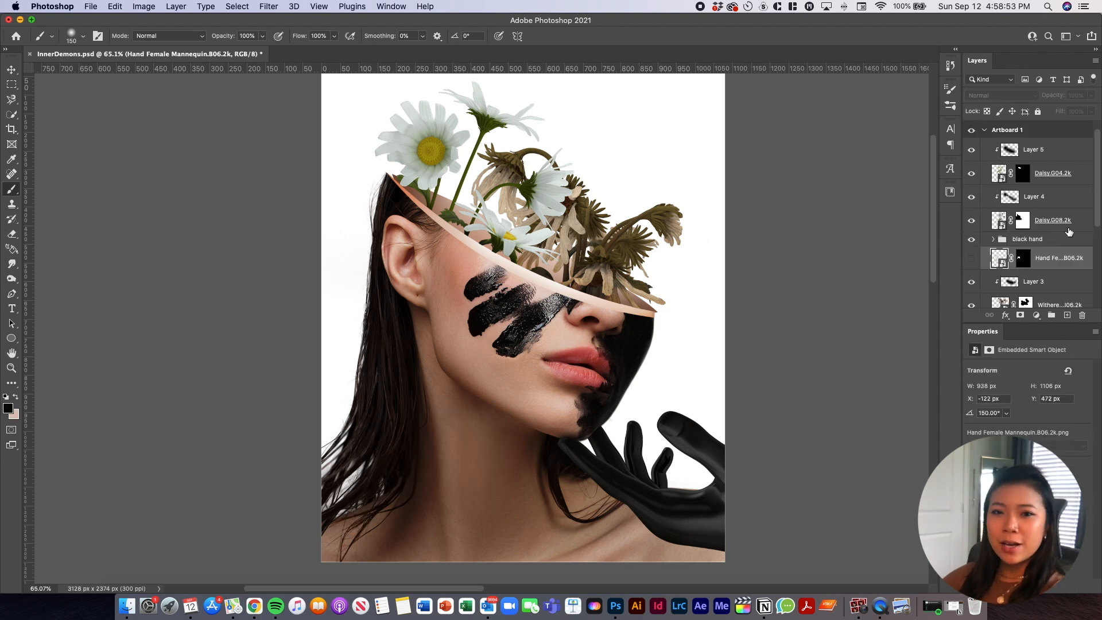
Group the Daisy.G08.2k layer with its clipped Layer 4 and name the group Daisy1
{"action": "left_click", "coordinate": [1064, 220]}
{"action": "left_click", "coordinate": [973, 219]}
{"action": "left_click", "coordinate": [973, 220]}
{"action": "right_click", "coordinate": [1059, 197]}
{"action": "left_click", "coordinate": [1076, 229]}
{"action": "left_click", "coordinate": [1078, 229], "text": "shift"}
{"action": "key", "text": "super+g"}
{"action": "double_click", "coordinate": [1021, 192]}
{"action": "type", "text": "Daisy1"}
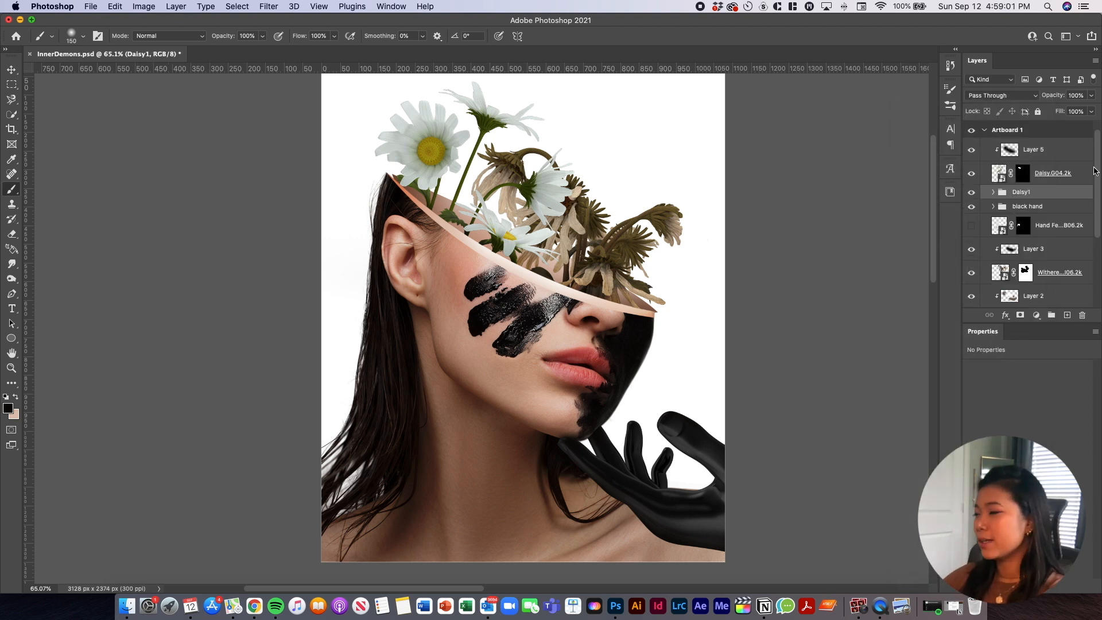
Group the Daisy.G04.2k layer with its clipped Layer 5 and name the group Daisy2
{"action": "left_click", "coordinate": [1088, 172]}
{"action": "left_click", "coordinate": [1068, 149], "text": "shift"}
{"action": "key", "text": "super+g"}
{"action": "double_click", "coordinate": [1024, 144]}
{"action": "type", "text": "Daisy2"}
{"action": "key", "text": "Return"}
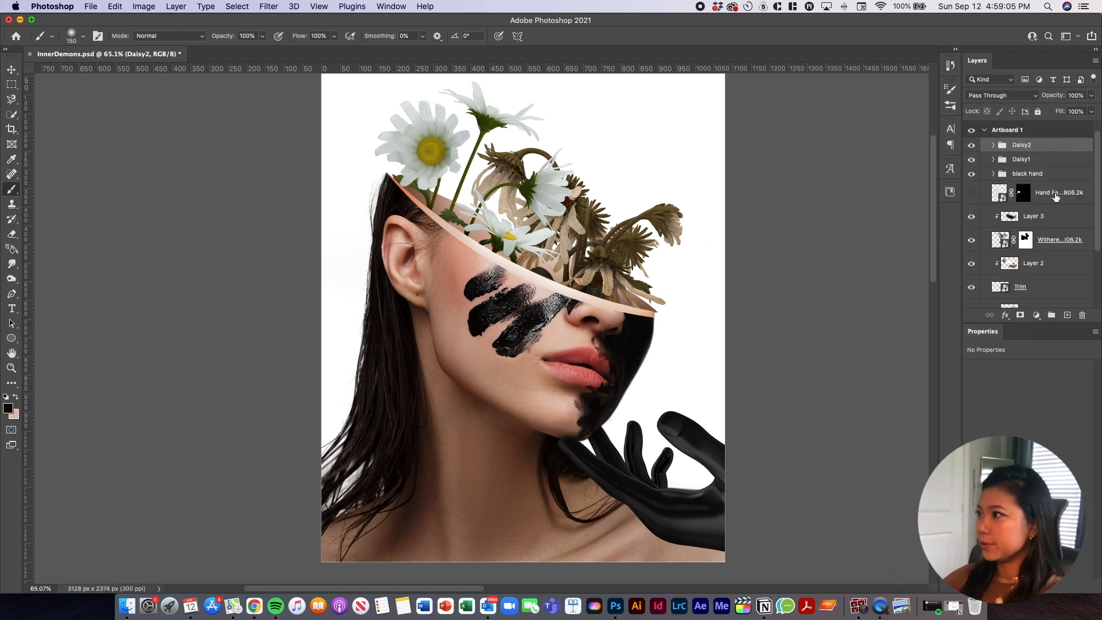
Group the withered flower layer with its clipped Layer 3 and name the group Withered daisy
{"action": "left_click", "coordinate": [1060, 221]}
{"action": "left_click", "coordinate": [1074, 239], "text": "shift"}
{"action": "key", "text": "super+g"}
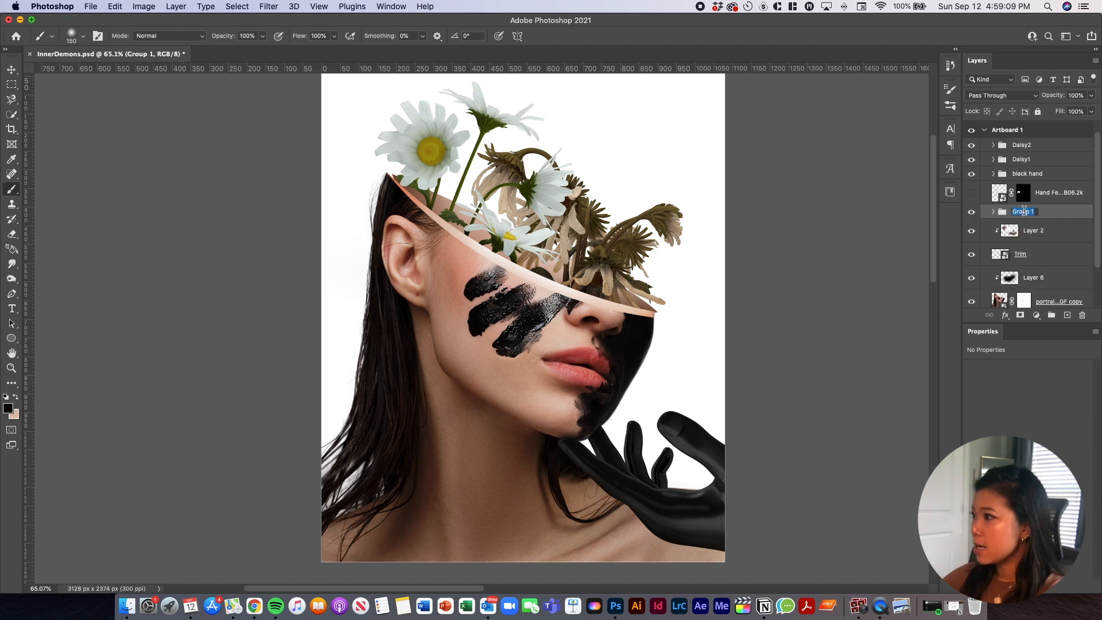
{"action": "key", "text": "Return"}
Group the Trim layer with its clipped Layer 2 and name the group Trim
{"action": "left_click", "coordinate": [1050, 254]}
{"action": "left_click", "coordinate": [1065, 231], "text": "shift"}
{"action": "key", "text": "super+g"}
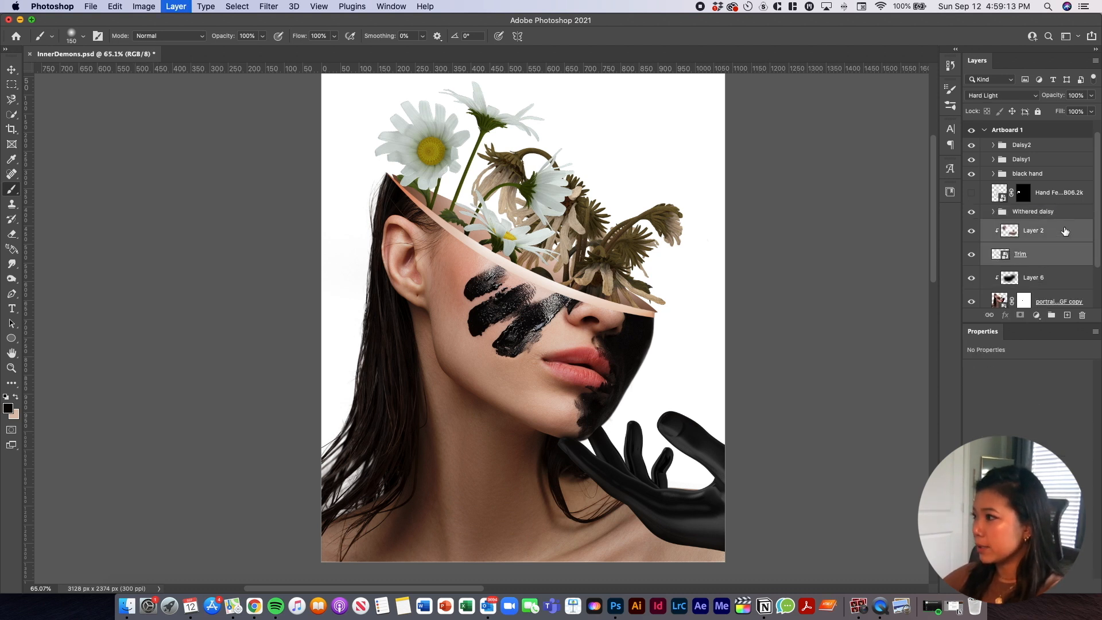
{"action": "double_click", "coordinate": [1025, 227]}
{"action": "type", "text": "Trim"}
{"action": "key", "text": "Return"}
Group the portrait copy with its clipped Layer 6 and name the group Subject
{"action": "left_click", "coordinate": [1065, 276]}
{"action": "left_click", "coordinate": [1062, 248], "text": "shift"}
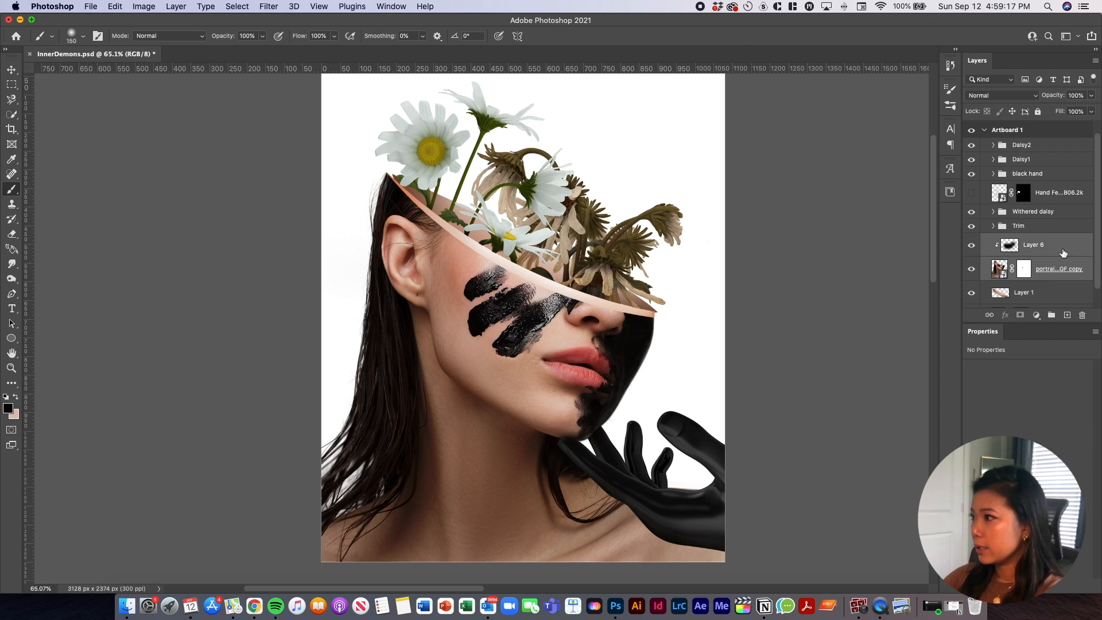
{"action": "key", "text": "super+g"}
{"action": "type", "text": "Subject"}
{"action": "key", "text": "Return"}
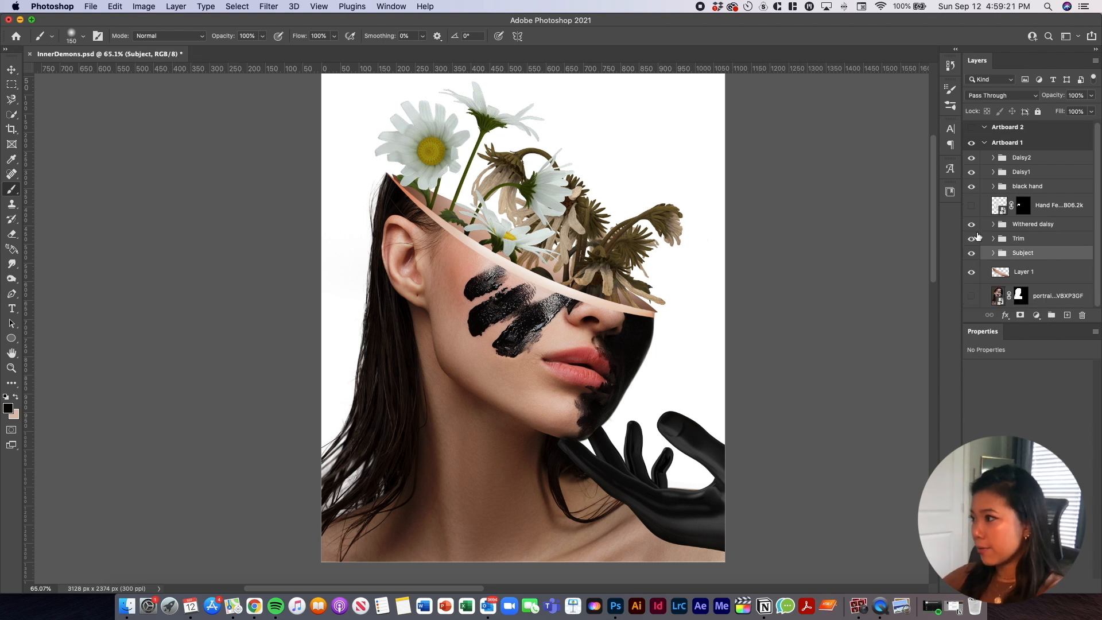
Display the transform bounds of Layer 1 to check which part of the portrait it covers
{"action": "left_click", "coordinate": [1036, 276]}
{"action": "key", "text": "super+t"}
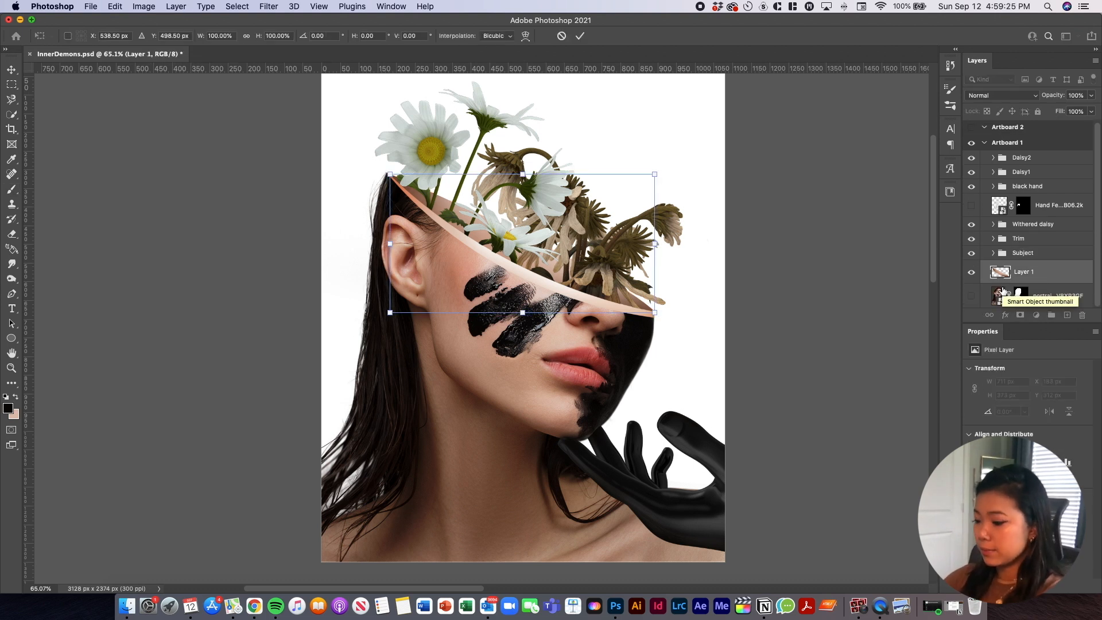
{"action": "key", "text": "b"}
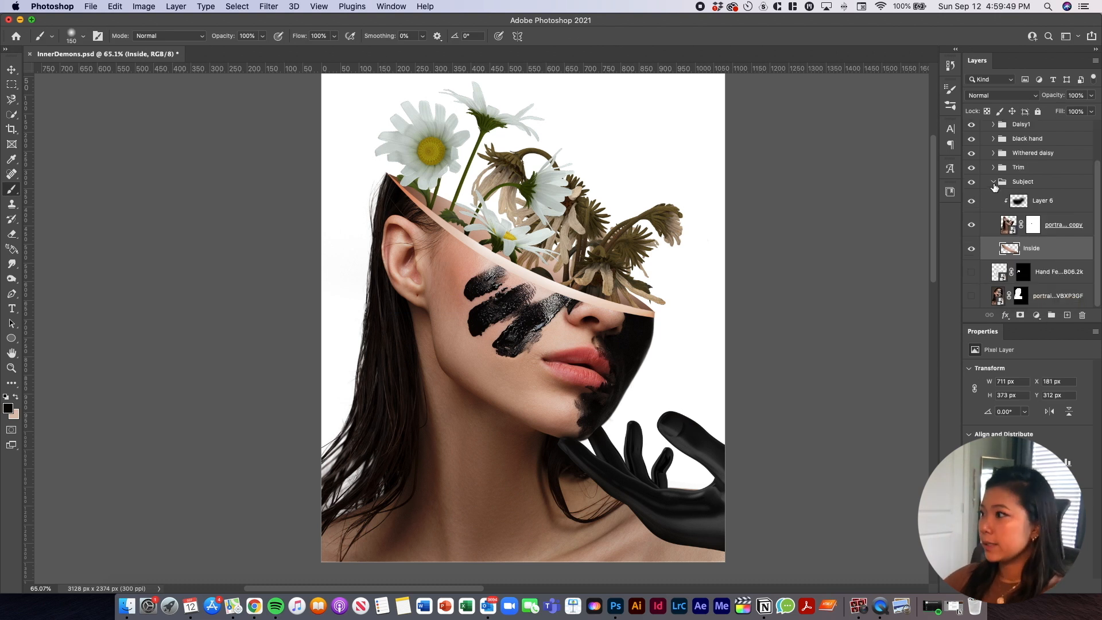
Collapse the Subject group and save the document
{"action": "left_click", "coordinate": [993, 184]}
{"action": "key", "text": "super+s"}
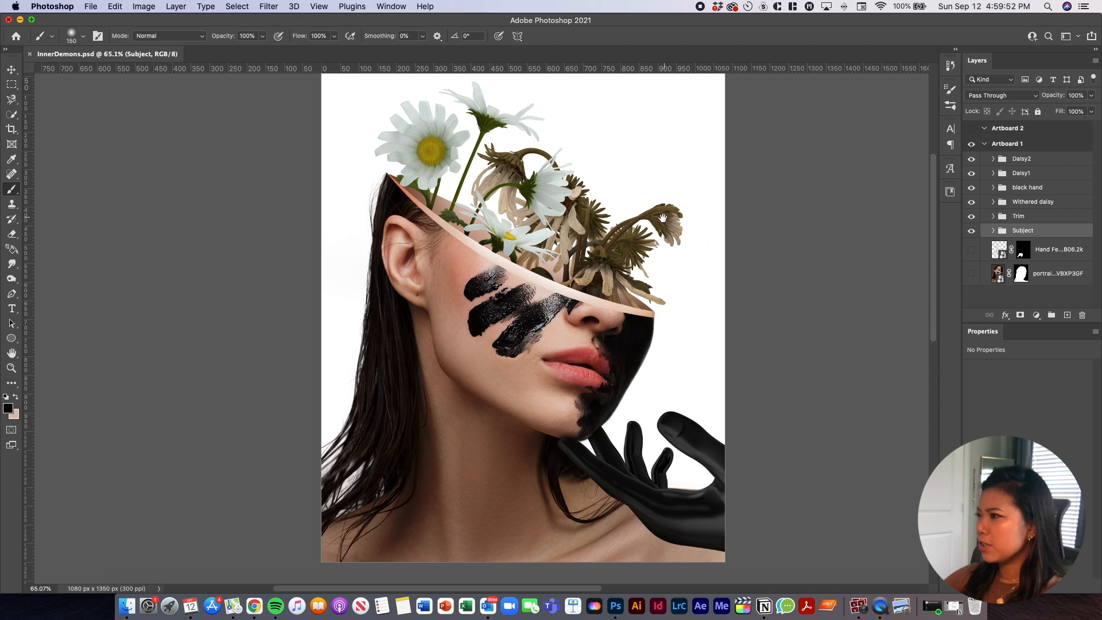
Add a Solid Color fill layer directly above the hidden mannequin hand layer, beneath the Subject group
{"action": "left_click_drag", "start_coordinate": [664, 216], "coordinate": [649, 229]}
{"action": "left_click", "coordinate": [1053, 254]}
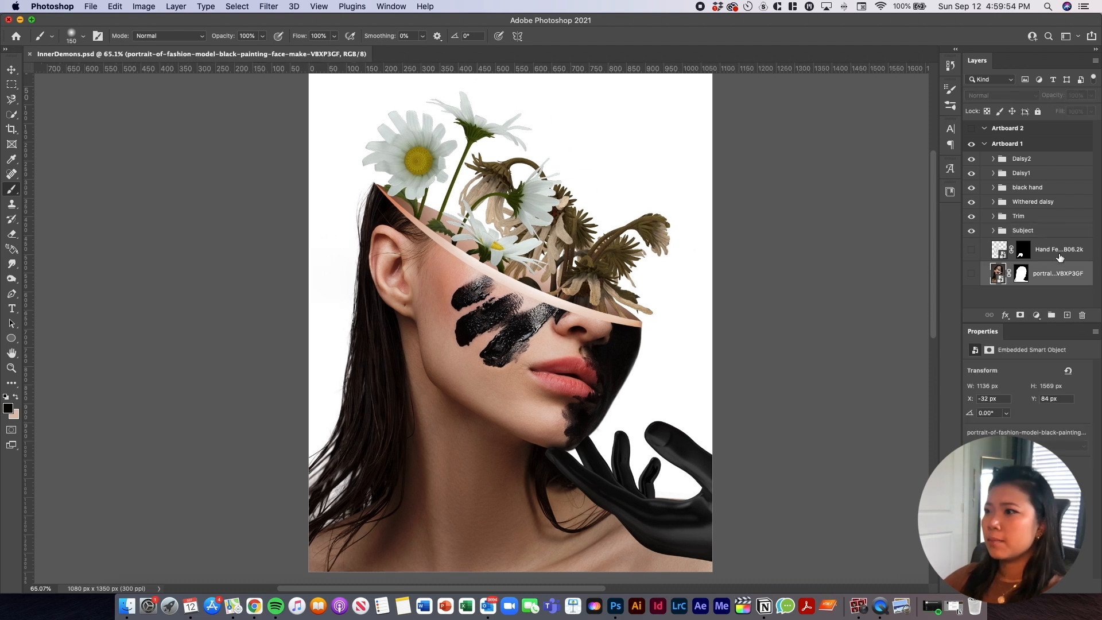
{"action": "left_click", "coordinate": [1007, 316]}
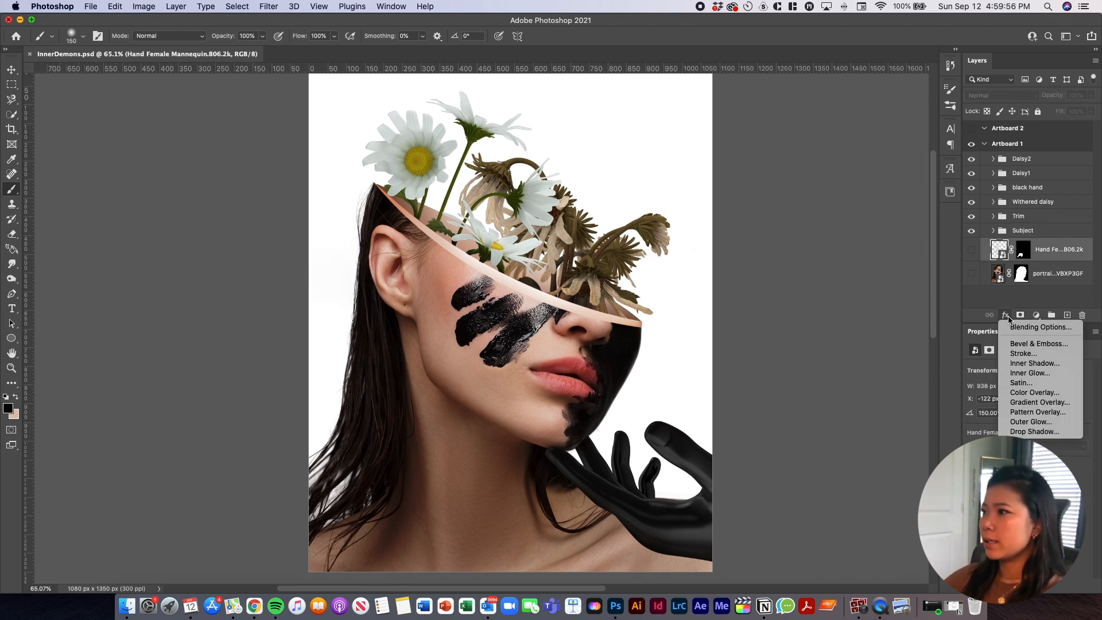
{"action": "left_click", "coordinate": [1027, 303]}
{"action": "left_click", "coordinate": [1037, 315]}
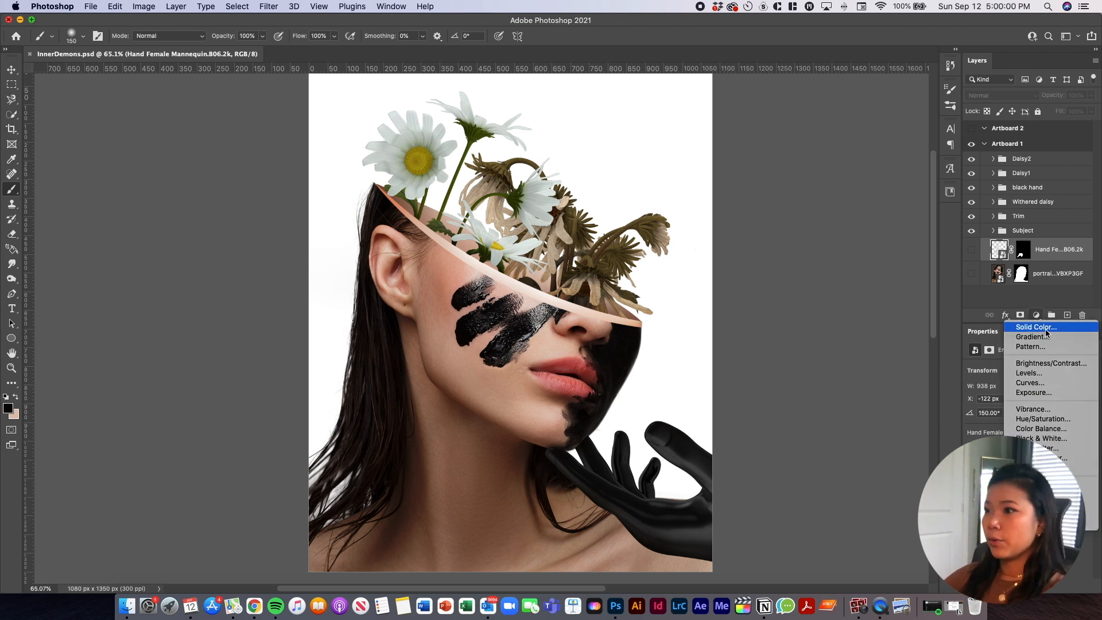
{"action": "left_click", "coordinate": [1045, 329]}
Try saturated dark reds such as 7a0404, 6b0404 and 5f0404 as the background fill color
{"action": "left_click_drag", "start_coordinate": [564, 148], "coordinate": [848, 153]}
{"action": "mouse_move", "coordinate": [777, 230]}
{"action": "left_mouse_down"}
{"action": "mouse_move", "coordinate": [873, 269]}
{"action": "mouse_move", "coordinate": [864, 255]}
{"action": "left_mouse_up"}
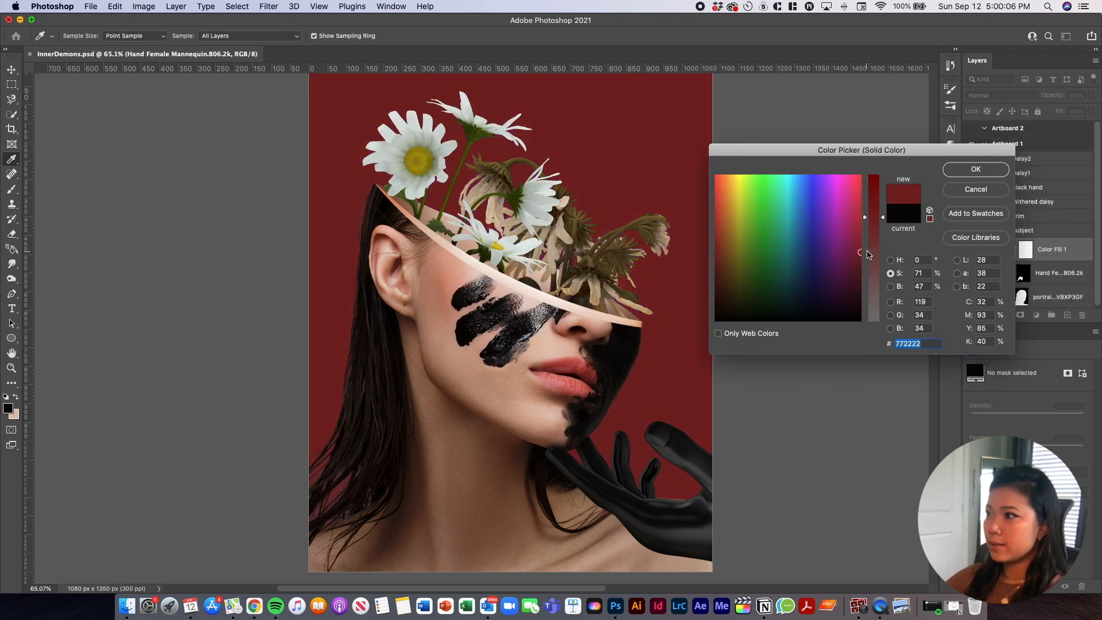
{"action": "scroll", "coordinate": [480, 246], "scroll_direction": "down", "scroll_amount": 3}
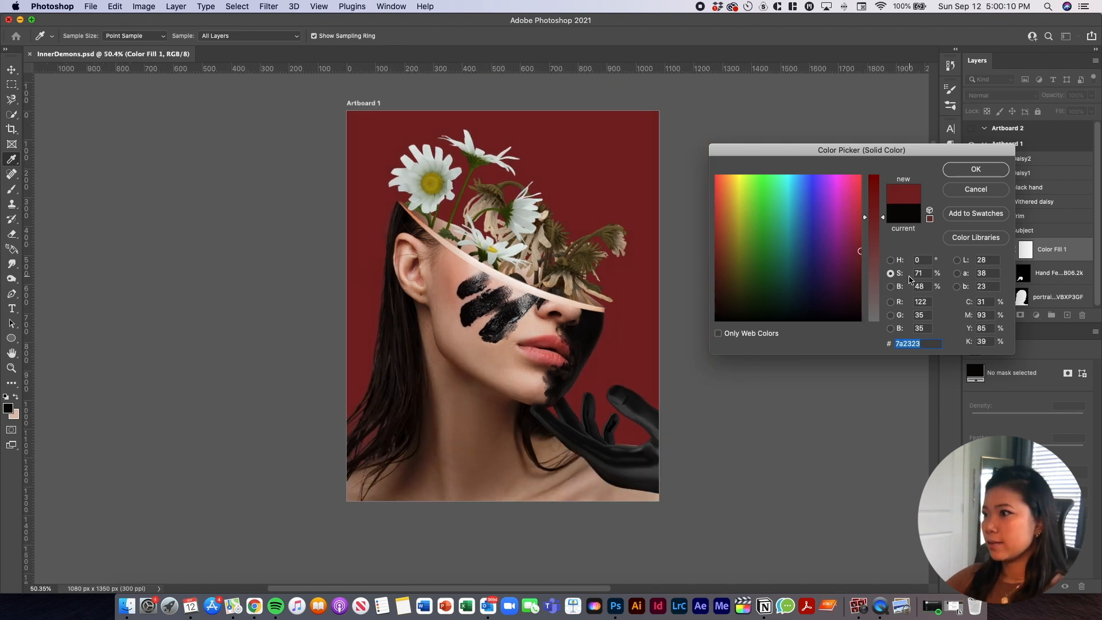
{"action": "left_click_drag", "start_coordinate": [879, 217], "coordinate": [885, 182]}
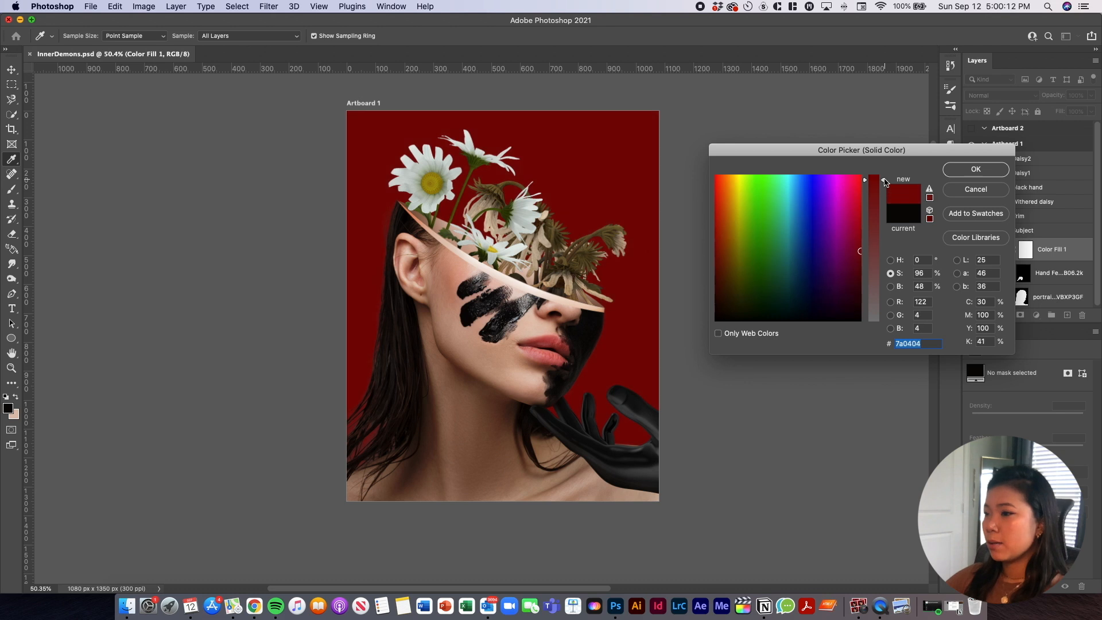
{"action": "left_click", "coordinate": [860, 259]}
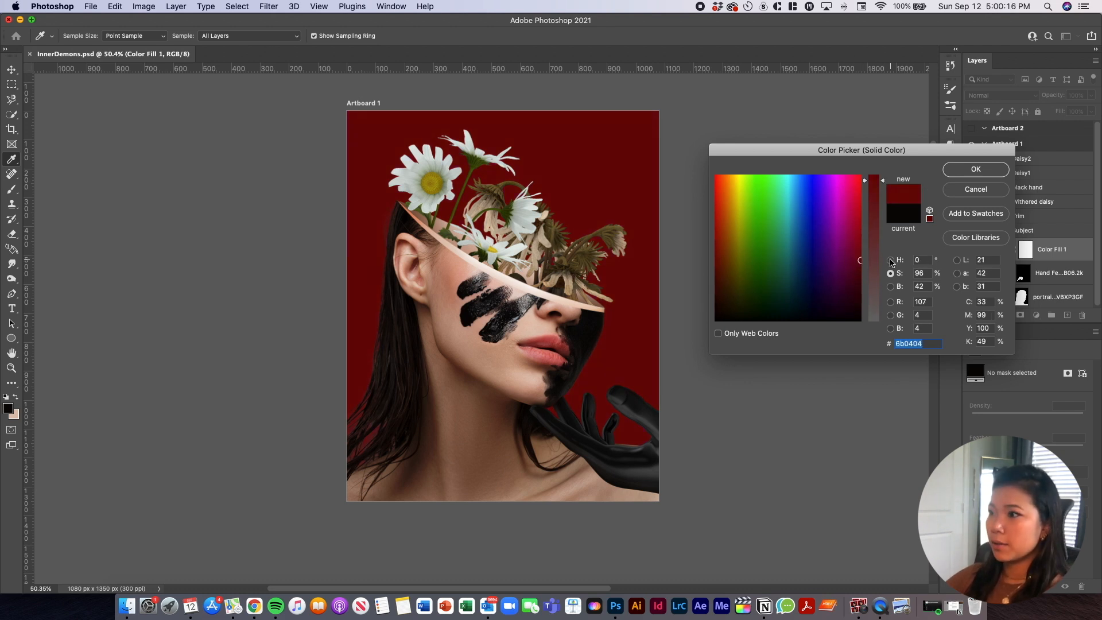
{"action": "mouse_move", "coordinate": [723, 280]}
{"action": "left_mouse_down"}
{"action": "mouse_move", "coordinate": [787, 266]}
{"action": "mouse_move", "coordinate": [863, 276]}
{"action": "left_mouse_up"}
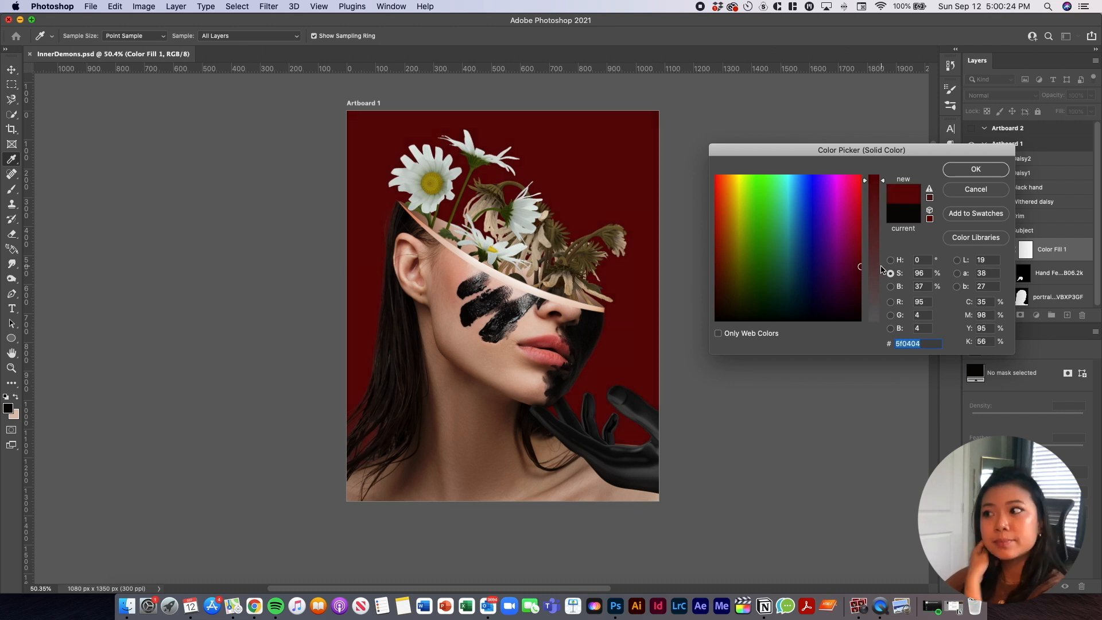
Set the background fill to a dark red sampled from the shaded part of the lips and save the document
{"action": "left_click", "coordinate": [560, 343]}
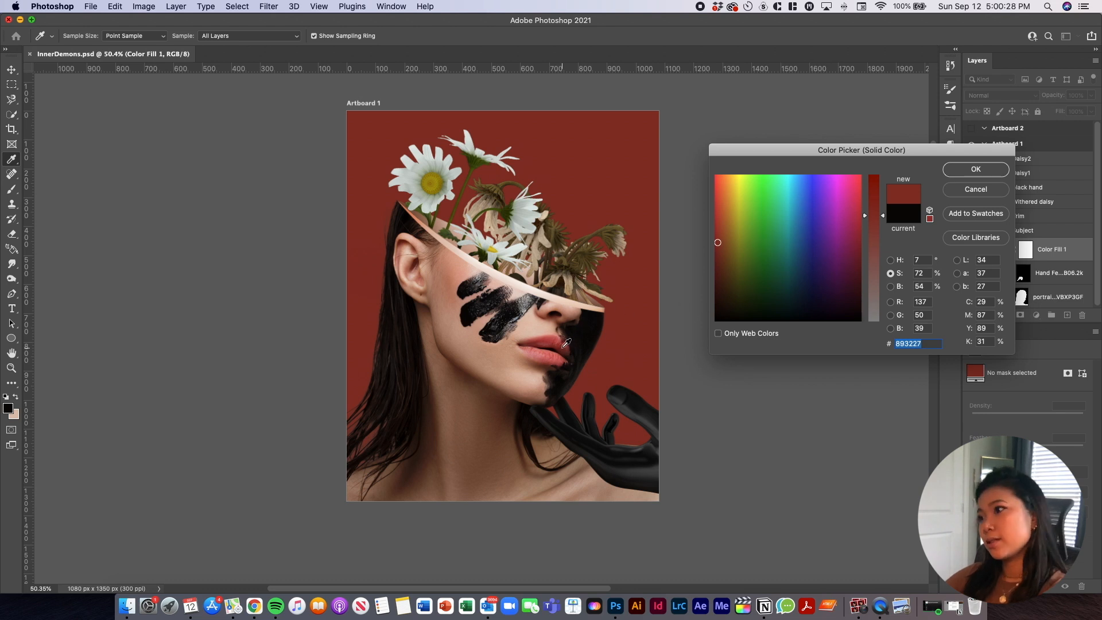
{"action": "left_click", "coordinate": [547, 336]}
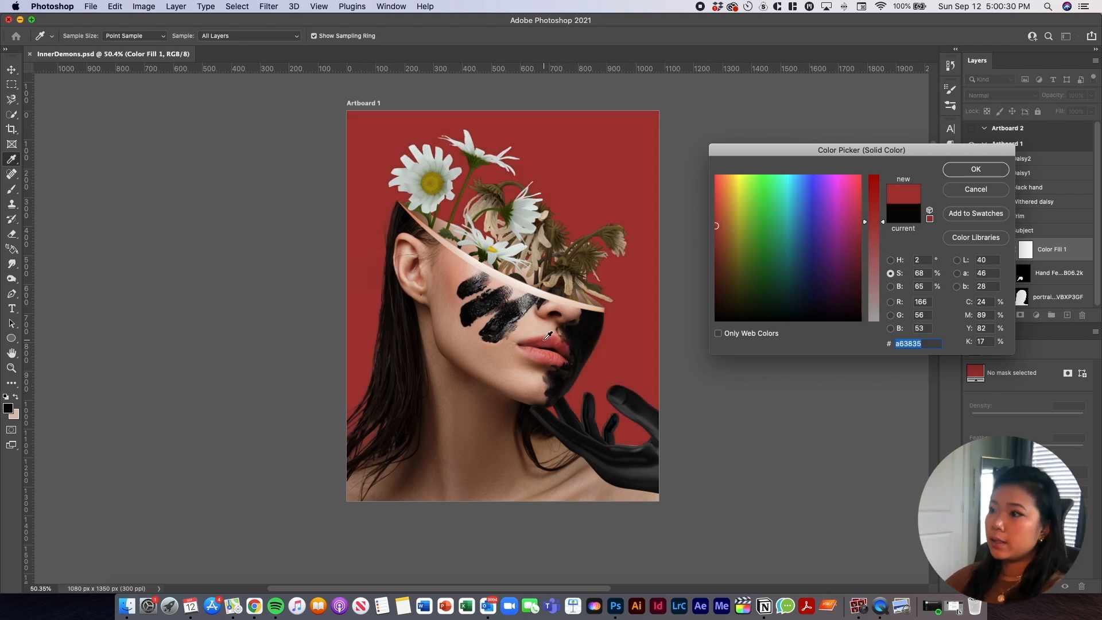
{"action": "left_click", "coordinate": [561, 347]}
{"action": "left_click", "coordinate": [566, 348]}
{"action": "left_click", "coordinate": [569, 343]}
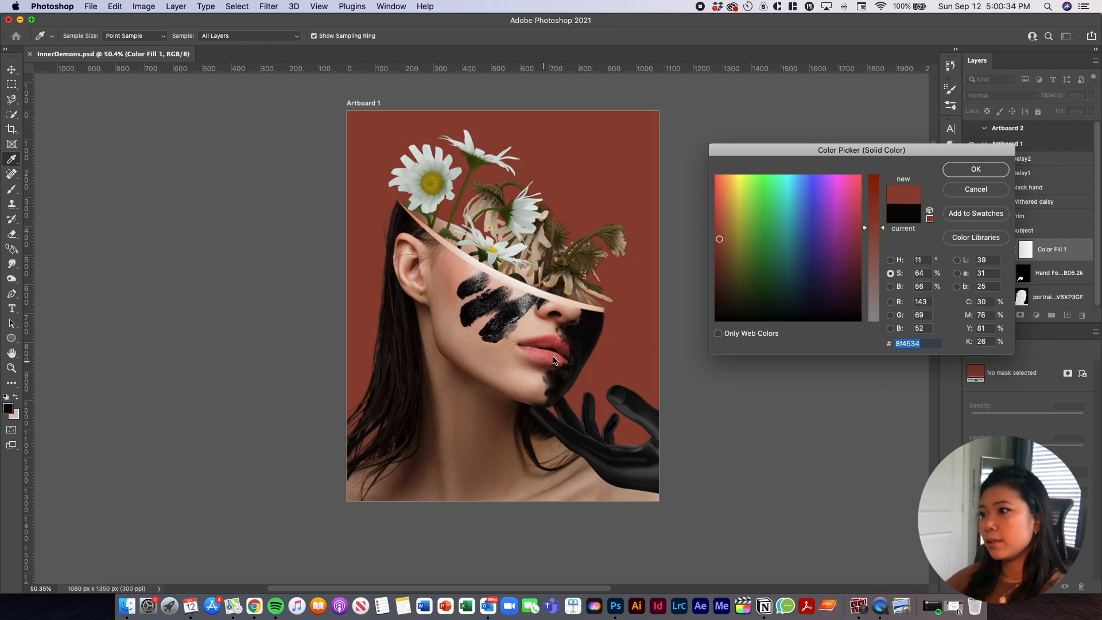
{"action": "left_click", "coordinate": [554, 351]}
{"action": "left_click", "coordinate": [555, 335]}
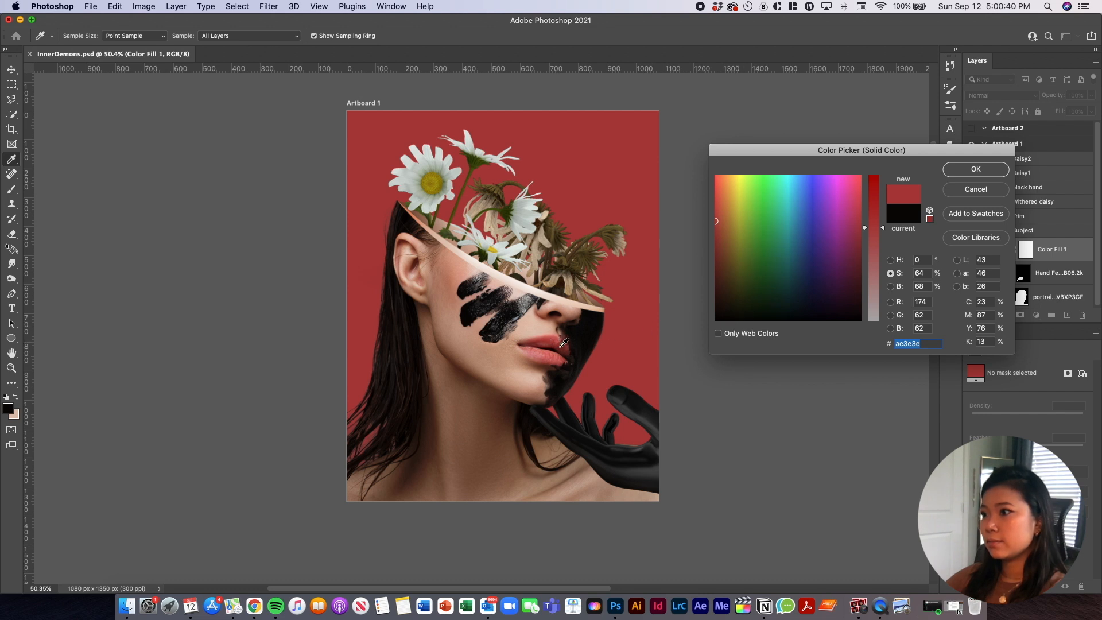
{"action": "left_click", "coordinate": [595, 353]}
{"action": "scroll", "coordinate": [596, 353], "scroll_direction": "up", "scroll_amount": 5}
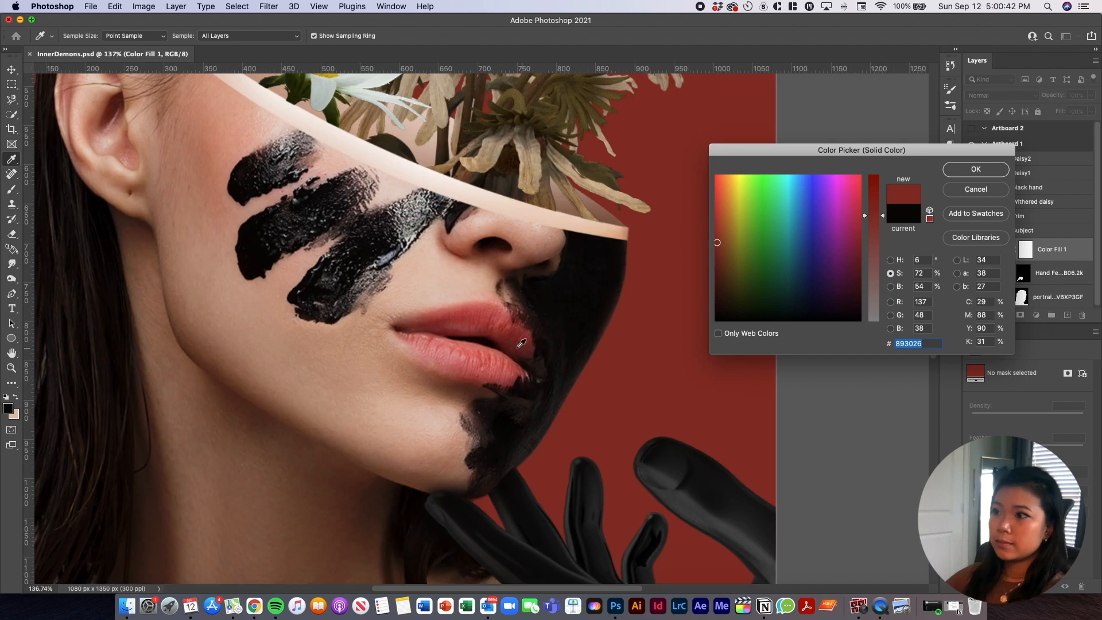
{"action": "left_click", "coordinate": [529, 350]}
{"action": "scroll", "coordinate": [529, 350], "scroll_direction": "down", "scroll_amount": 5}
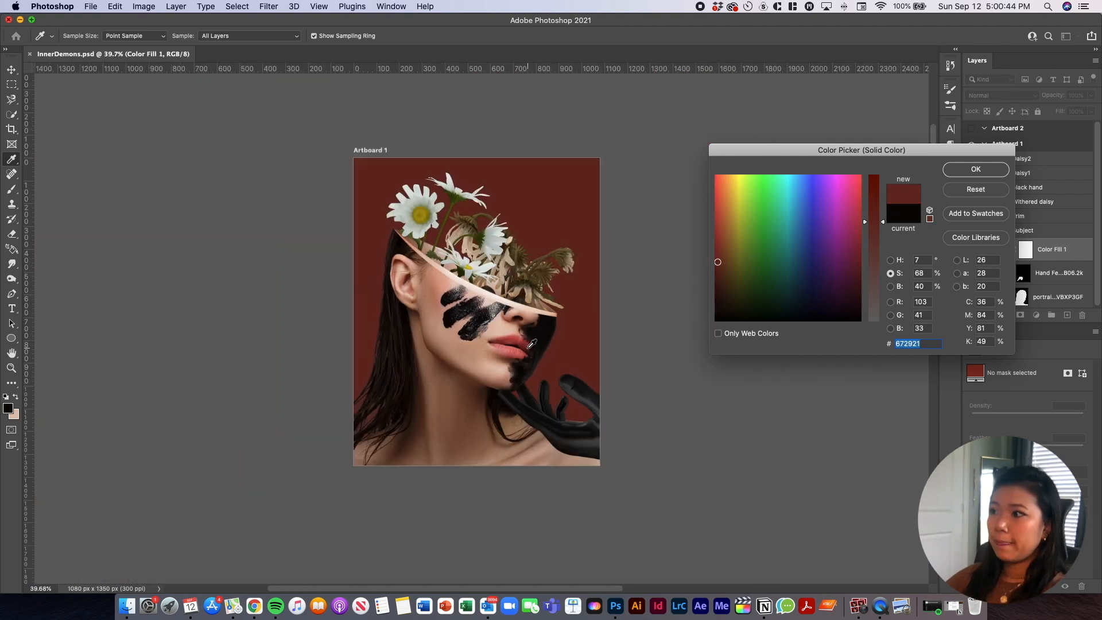
{"action": "scroll", "coordinate": [531, 344], "scroll_direction": "up", "scroll_amount": 1}
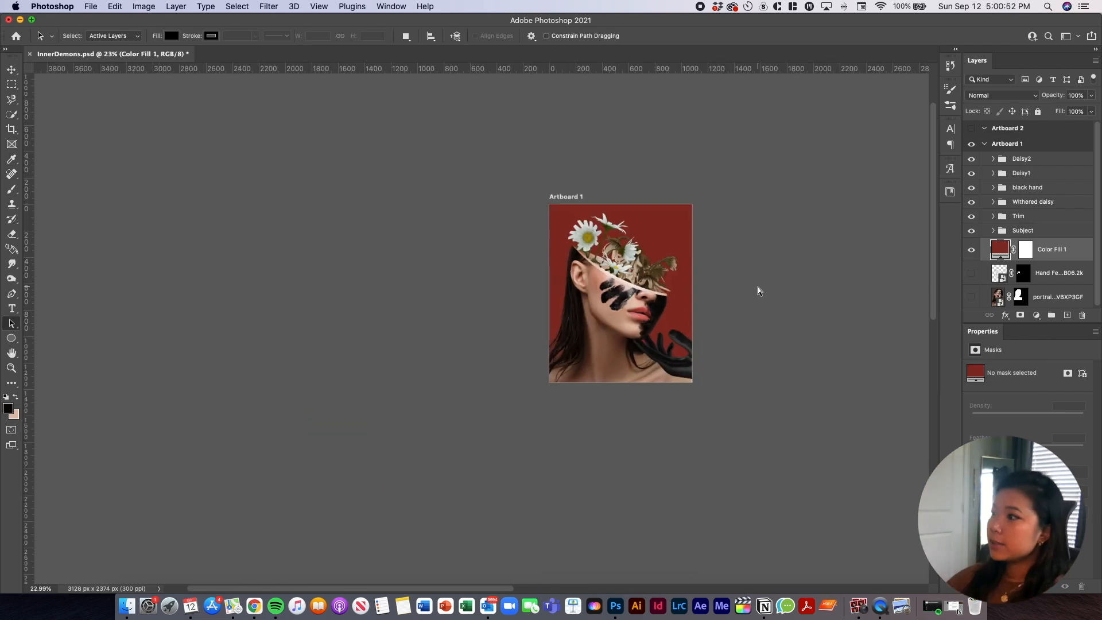
{"action": "key", "text": "super+s"}
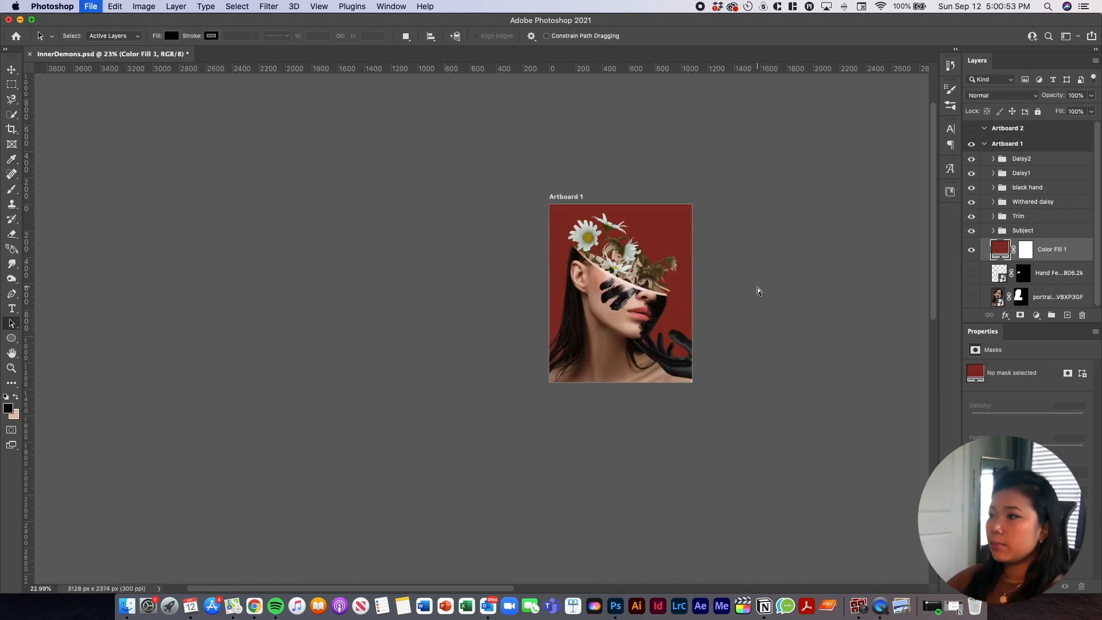
Add a new layer above Layer 6 in the Subject group and clip it to the portrait
{"action": "scroll", "coordinate": [752, 289], "scroll_direction": "up", "scroll_amount": 5}
{"action": "left_click_drag", "start_coordinate": [754, 196], "coordinate": [669, 264]}
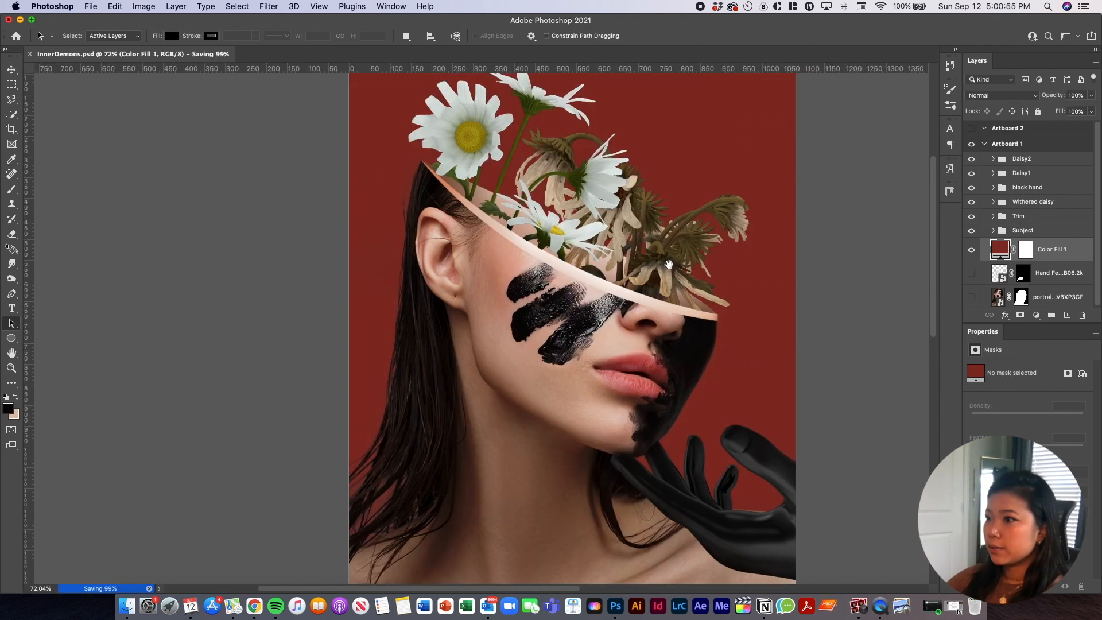
{"action": "scroll", "coordinate": [669, 265], "scroll_direction": "down", "scroll_amount": 3}
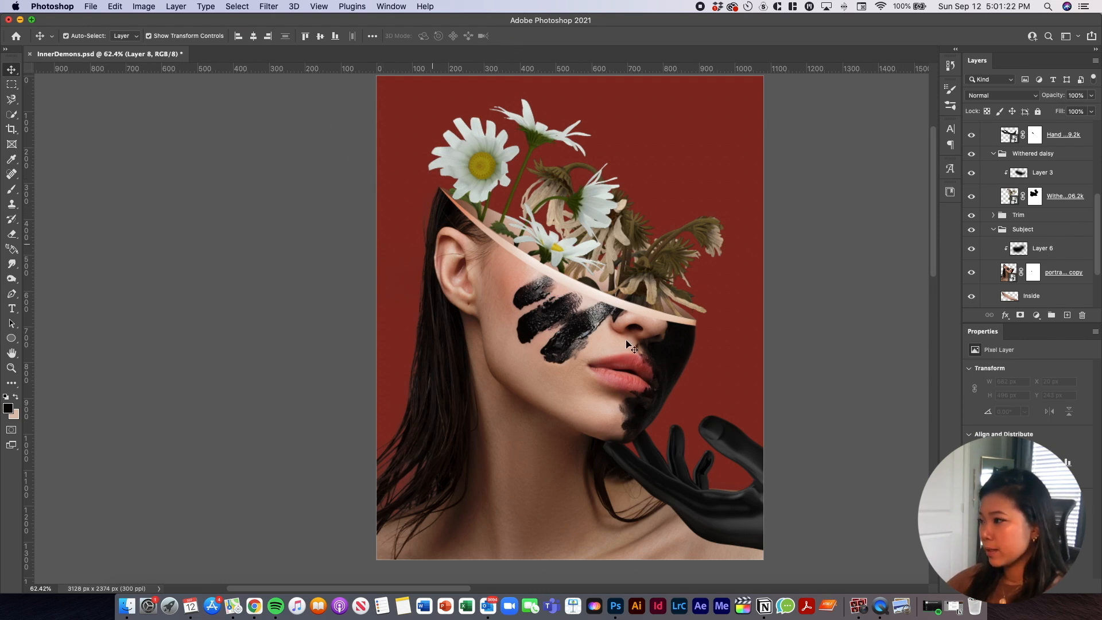
{"action": "left_click", "coordinate": [1071, 252]}
{"action": "left_click", "coordinate": [1066, 317]}
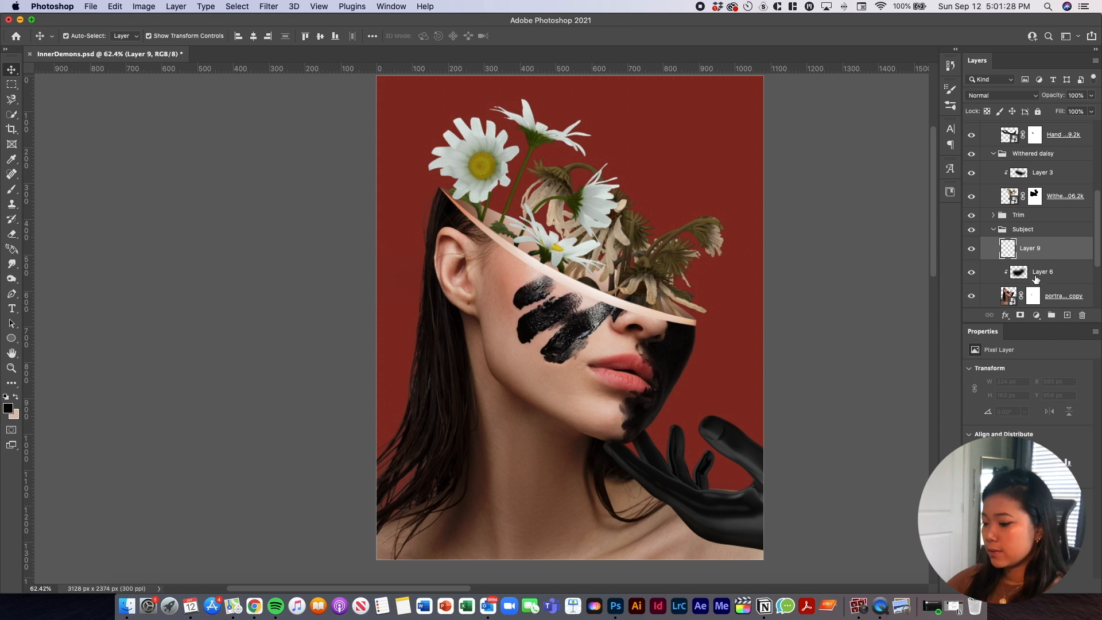
{"action": "key", "text": "b"}
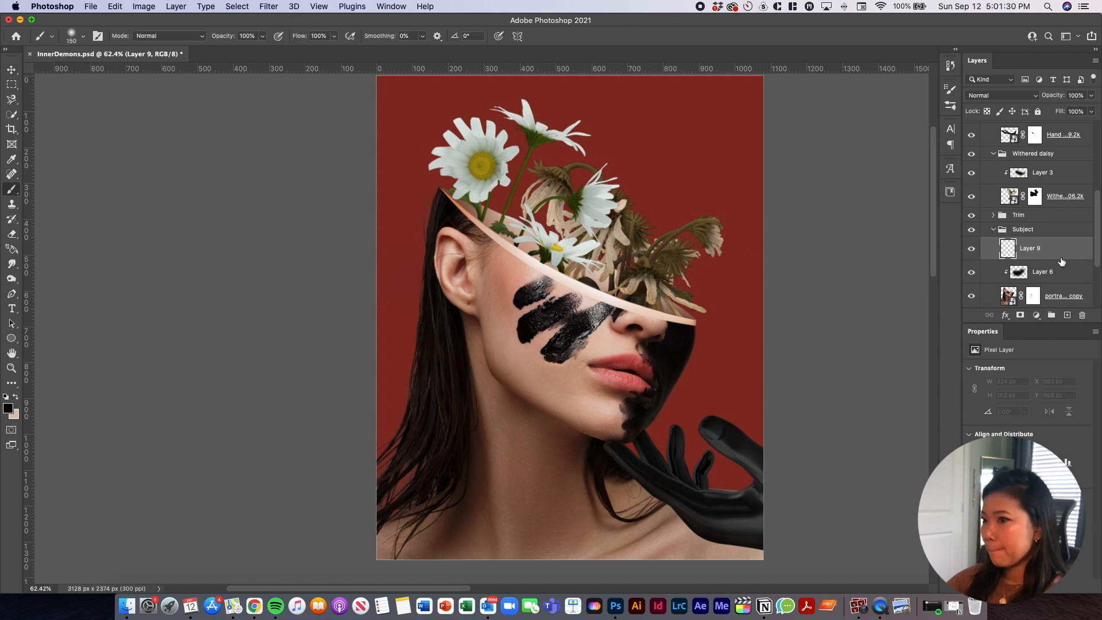
{"action": "left_click", "coordinate": [1064, 255], "text": "alt"}
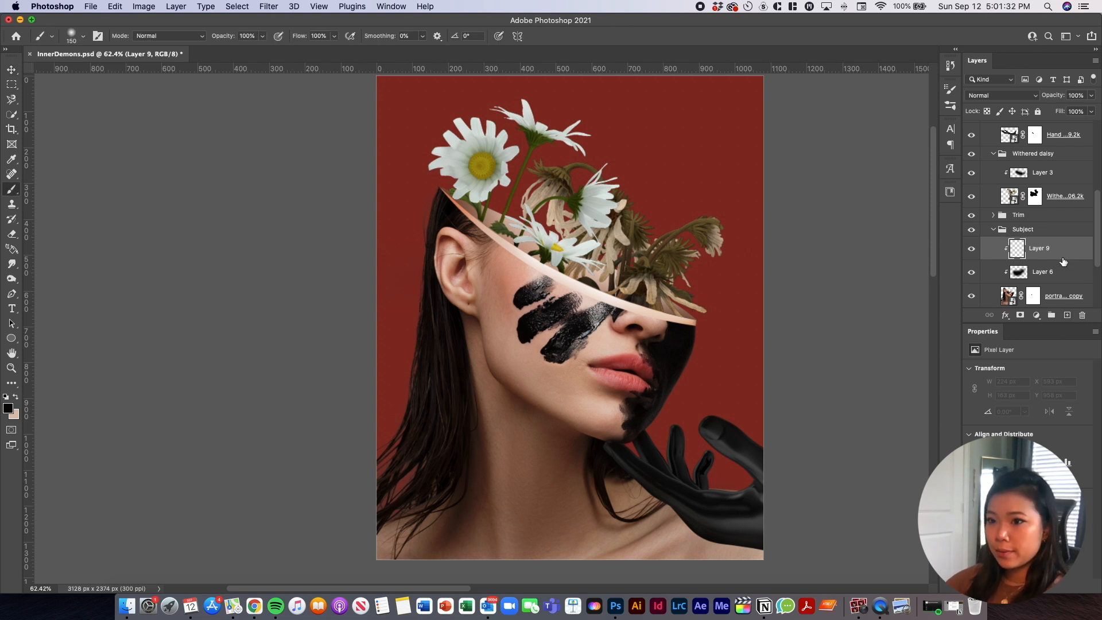
Set the foreground color to pure white, ffffff
{"action": "key", "text": "x"}
{"action": "left_click", "coordinate": [9, 411]}
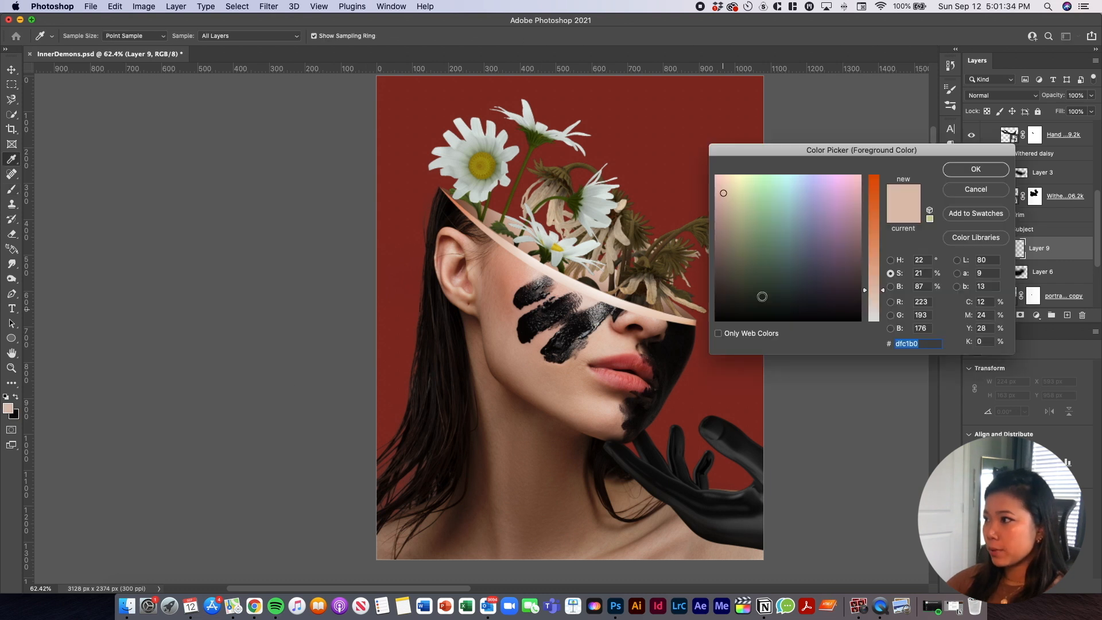
{"action": "left_click", "coordinate": [860, 176]}
{"action": "left_click_drag", "start_coordinate": [874, 298], "coordinate": [874, 321]}
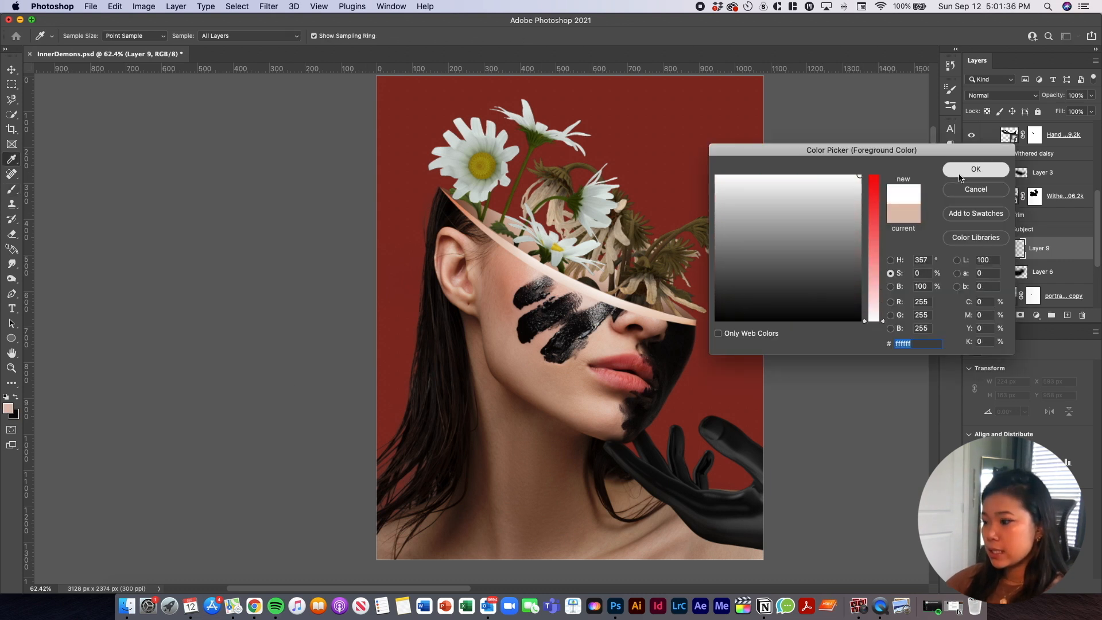
{"action": "left_click", "coordinate": [977, 169]}
Enlarge the soft brush to 700 px and paint white along the outer edge of the hair on Layer 9
{"action": "key", "text": "b"}
{"action": "key", "text": "bracketright"}
{"action": "key", "text": "bracketright"}
{"action": "key", "text": "bracketright"}
{"action": "key", "text": "bracketright"}
{"action": "key", "text": "bracketright"}
{"action": "key", "text": "bracketright"}
{"action": "key", "text": "bracketright"}
{"action": "key", "text": "bracketright"}
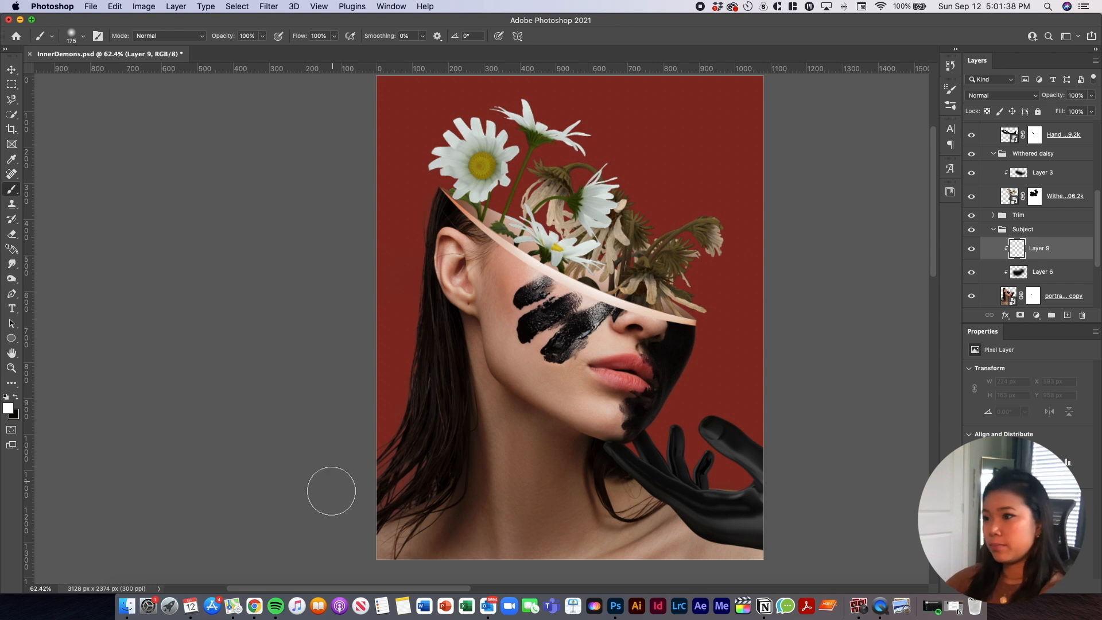
{"action": "mouse_move", "coordinate": [323, 481]}
{"action": "left_mouse_down"}
{"action": "mouse_move", "coordinate": [340, 339]}
{"action": "mouse_move", "coordinate": [332, 136]}
{"action": "left_mouse_up"}
{"action": "left_click_drag", "start_coordinate": [235, 305], "coordinate": [209, 361]}
{"action": "mouse_move", "coordinate": [357, 214]}
{"action": "left_mouse_down"}
{"action": "mouse_move", "coordinate": [345, 184]}
{"action": "mouse_move", "coordinate": [324, 200]}
{"action": "left_mouse_up"}
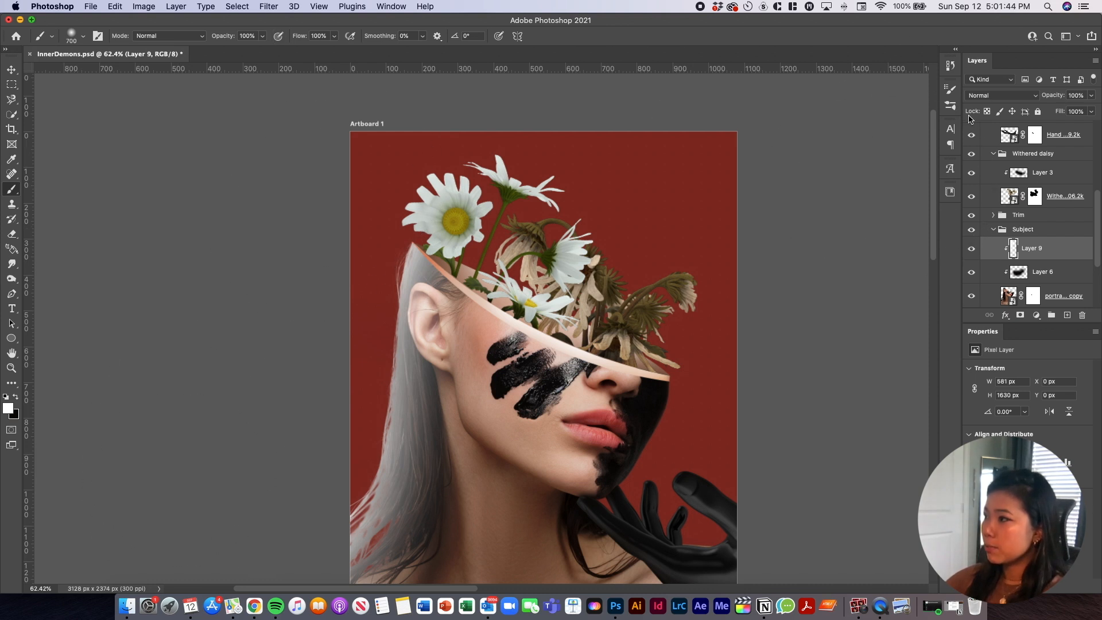
Set Layer 9's blend mode to Soft Light and toggle its visibility to compare the hair highlight
{"action": "left_click", "coordinate": [985, 95]}
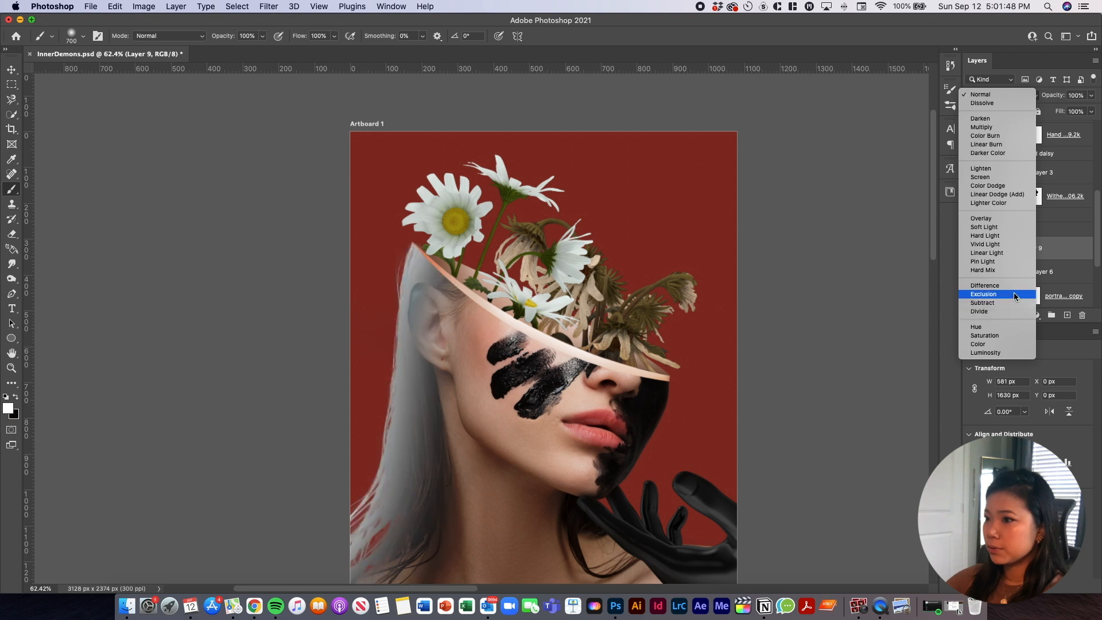
{"action": "left_click", "coordinate": [1011, 228]}
{"action": "left_click", "coordinate": [973, 250]}
{"action": "left_click", "coordinate": [973, 250]}
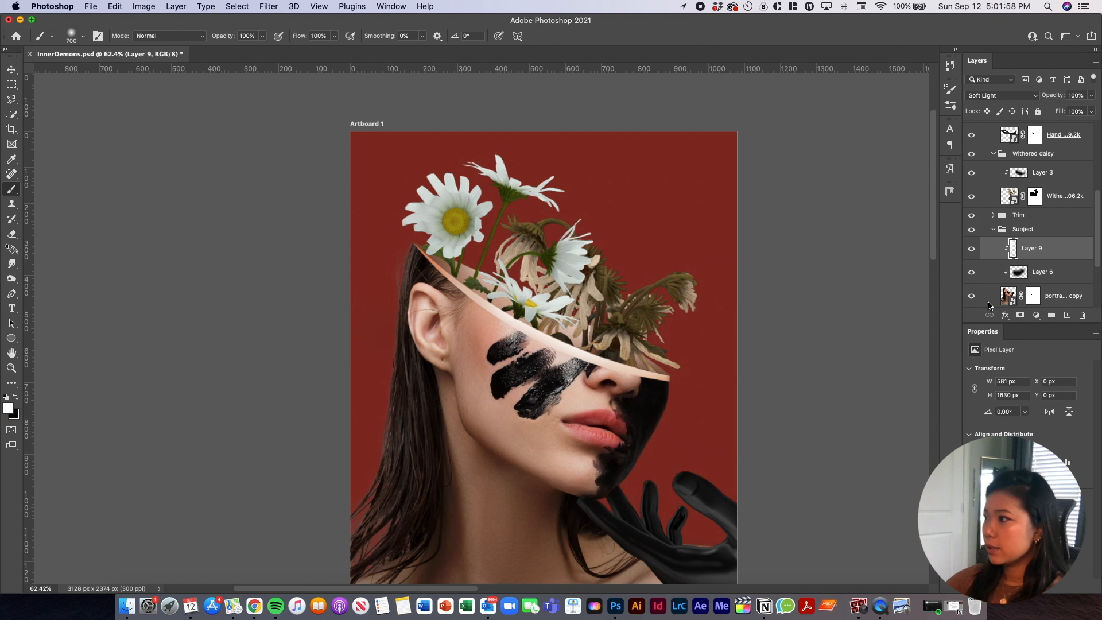
Paint another white highlight along the hair on a new clipped layer above Layer 9, blended as Soft Light
{"action": "left_click", "coordinate": [1068, 315]}
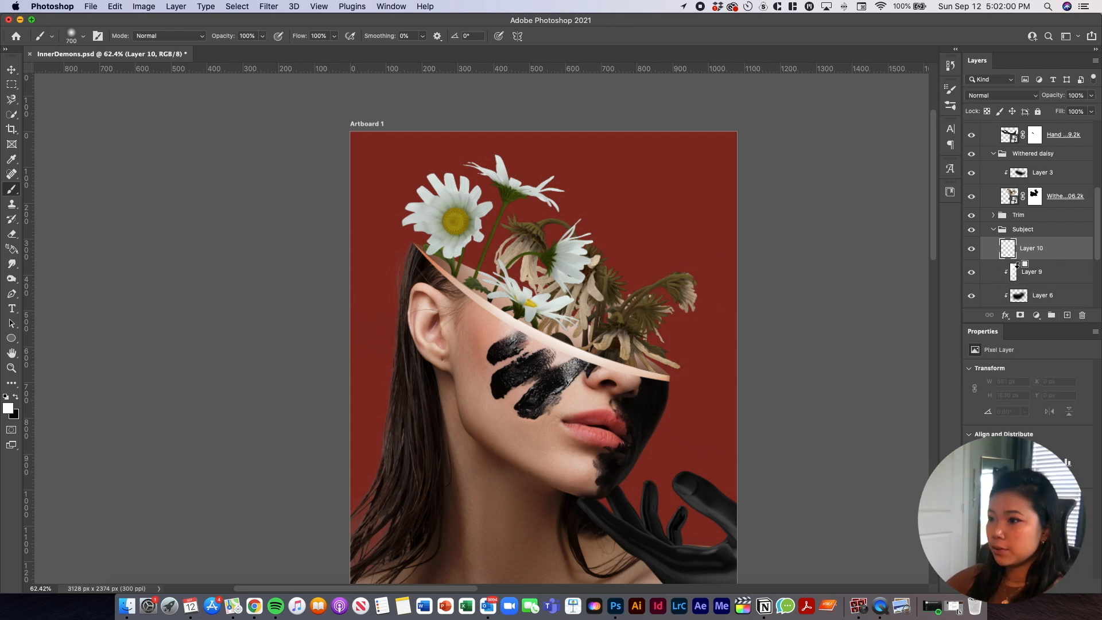
{"action": "mouse_move", "coordinate": [349, 484]}
{"action": "left_mouse_down"}
{"action": "mouse_move", "coordinate": [299, 472]}
{"action": "mouse_move", "coordinate": [319, 379]}
{"action": "mouse_move", "coordinate": [322, 172]}
{"action": "left_mouse_up"}
{"action": "left_click", "coordinate": [1006, 96]}
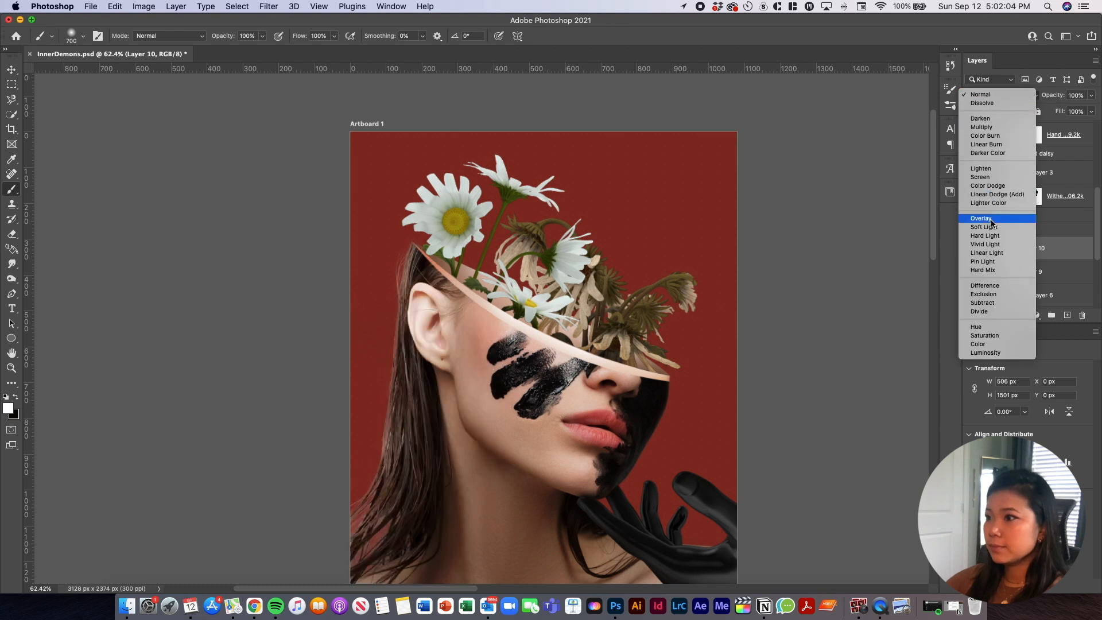
{"action": "left_click", "coordinate": [990, 228]}
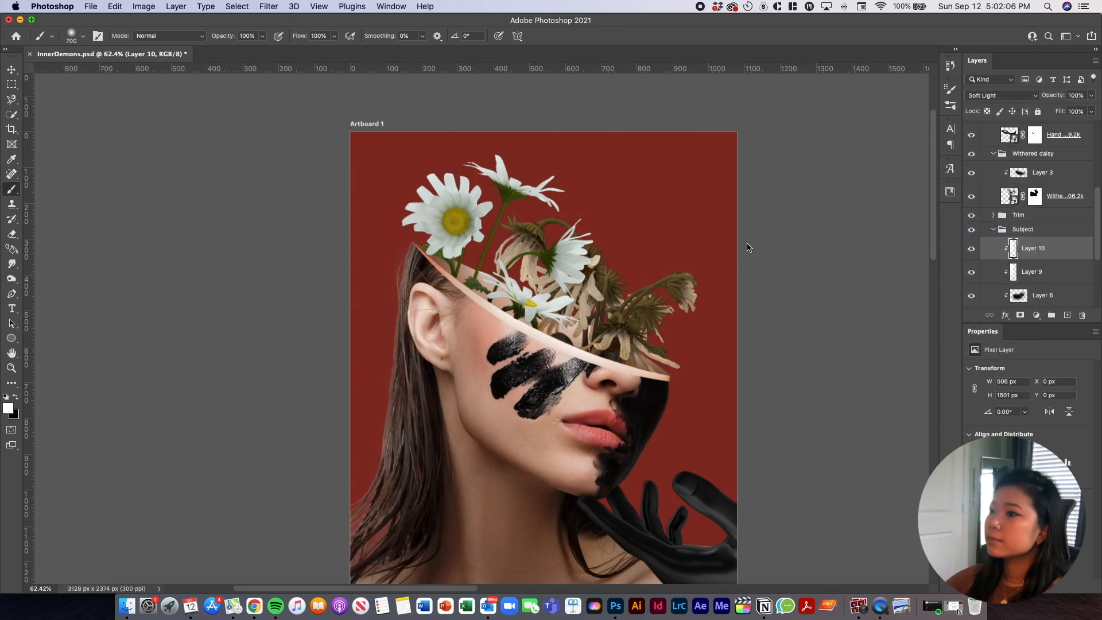
Add a soft white highlight with the 700 px brush near the upper edge of the face on Layer 10
{"action": "scroll", "coordinate": [683, 242], "scroll_direction": "down", "scroll_amount": 3}
{"action": "scroll", "coordinate": [685, 238], "scroll_direction": "up", "scroll_amount": 1}
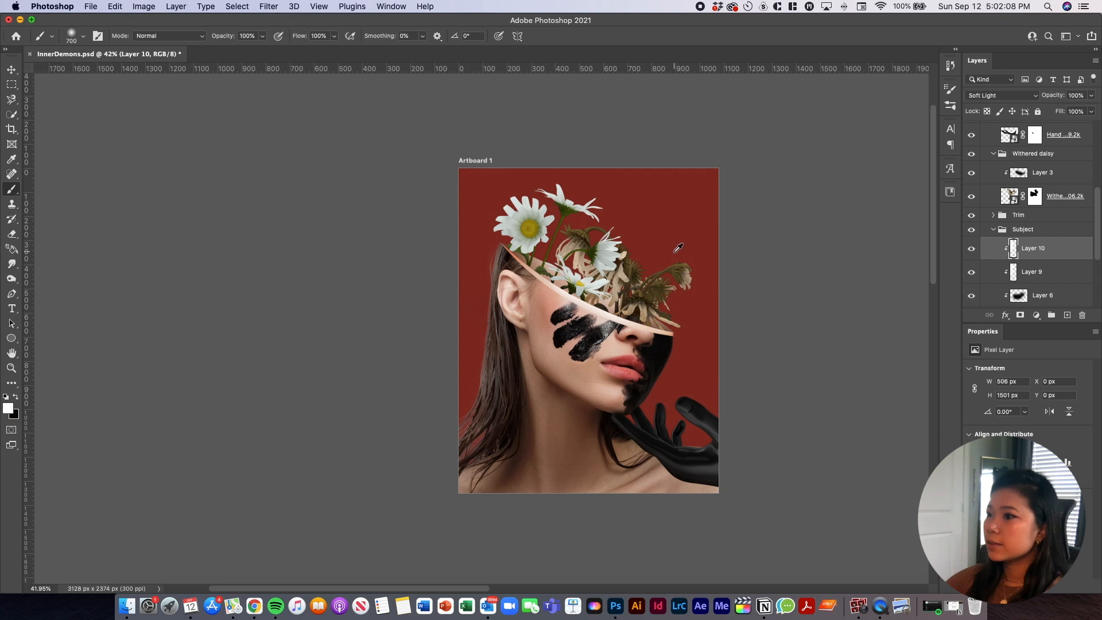
{"action": "scroll", "coordinate": [679, 248], "scroll_direction": "up", "scroll_amount": 2}
{"action": "scroll", "coordinate": [678, 246], "scroll_direction": "down", "scroll_amount": 2}
{"action": "scroll", "coordinate": [672, 252], "scroll_direction": "up", "scroll_amount": 1}
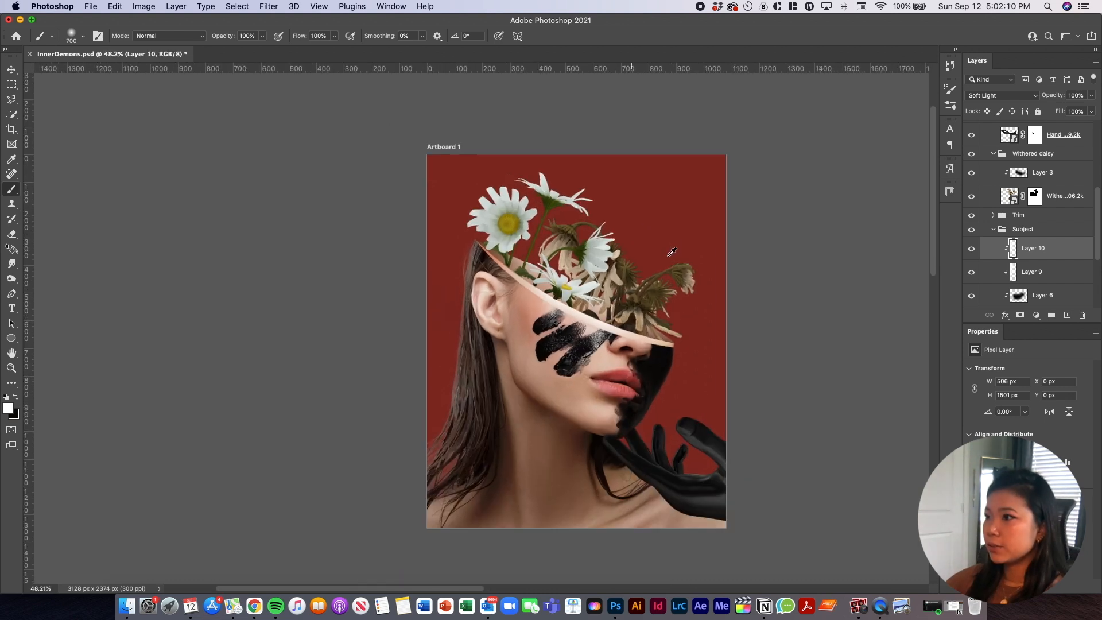
{"action": "scroll", "coordinate": [661, 263], "scroll_direction": "down", "scroll_amount": 1}
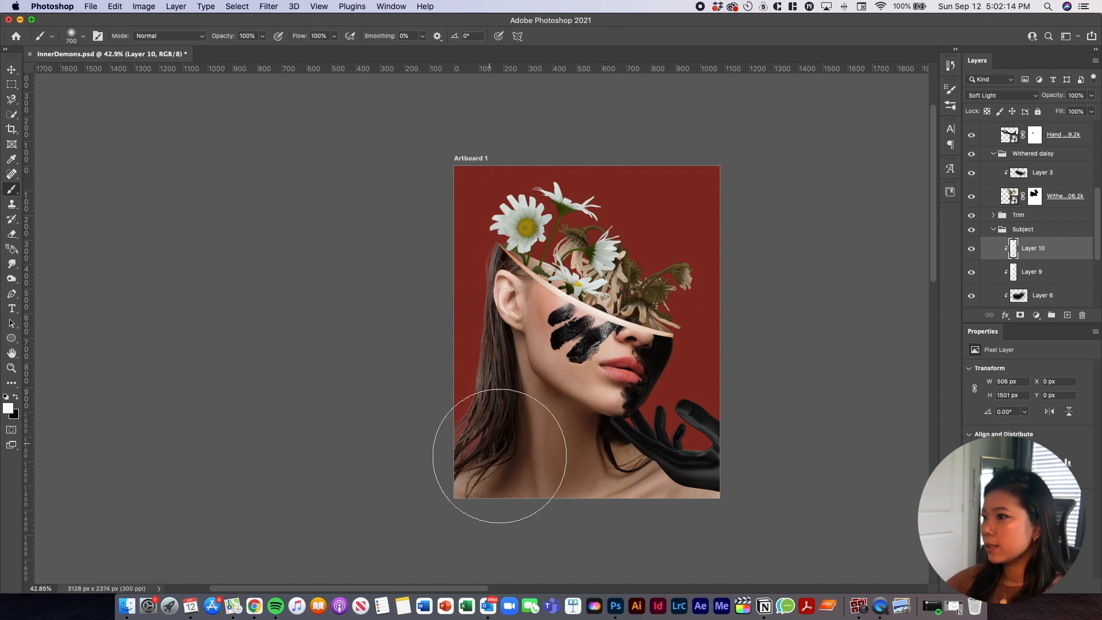
{"action": "left_click", "coordinate": [560, 252]}
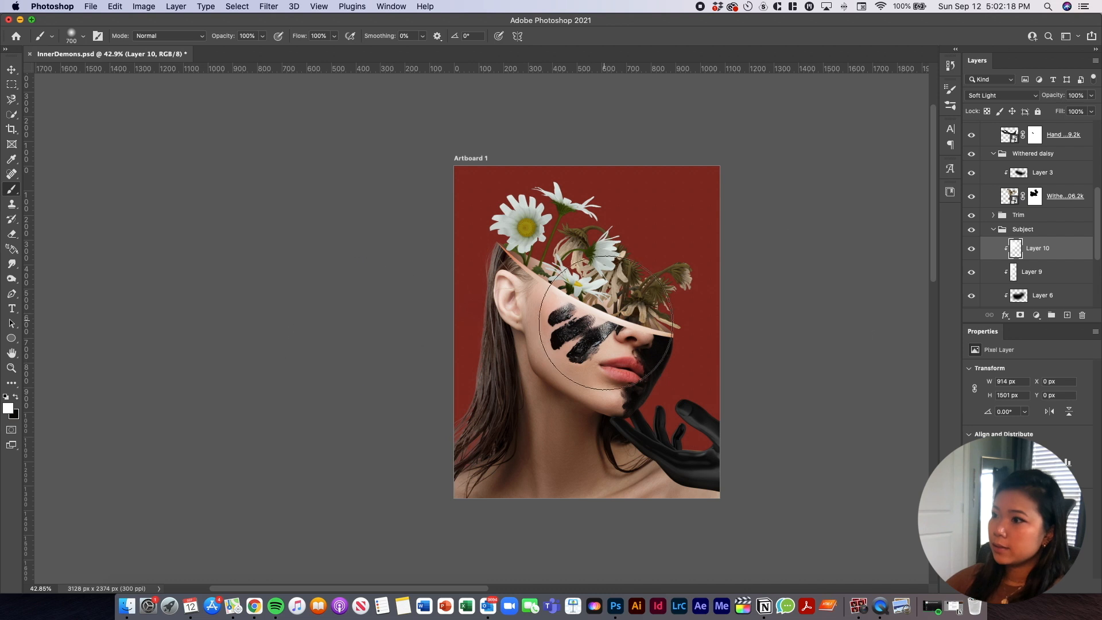
Paint a soft black shadow along the front of the face on a new clipped layer above Layer 6, blended as Soft Light
{"action": "left_click", "coordinate": [522, 408]}
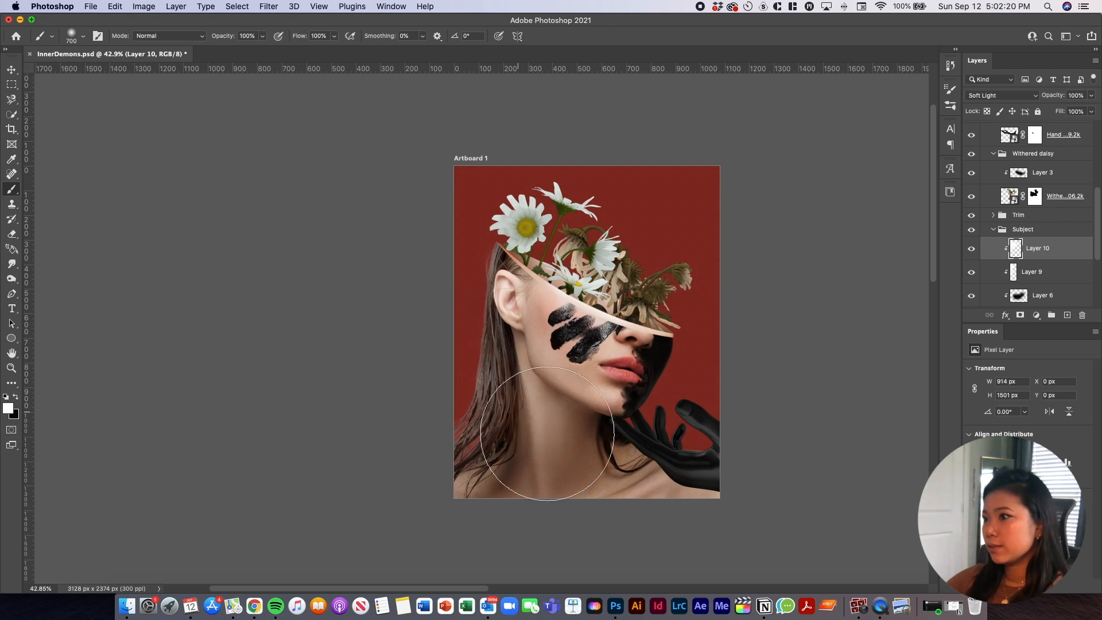
{"action": "key", "text": "super+z"}
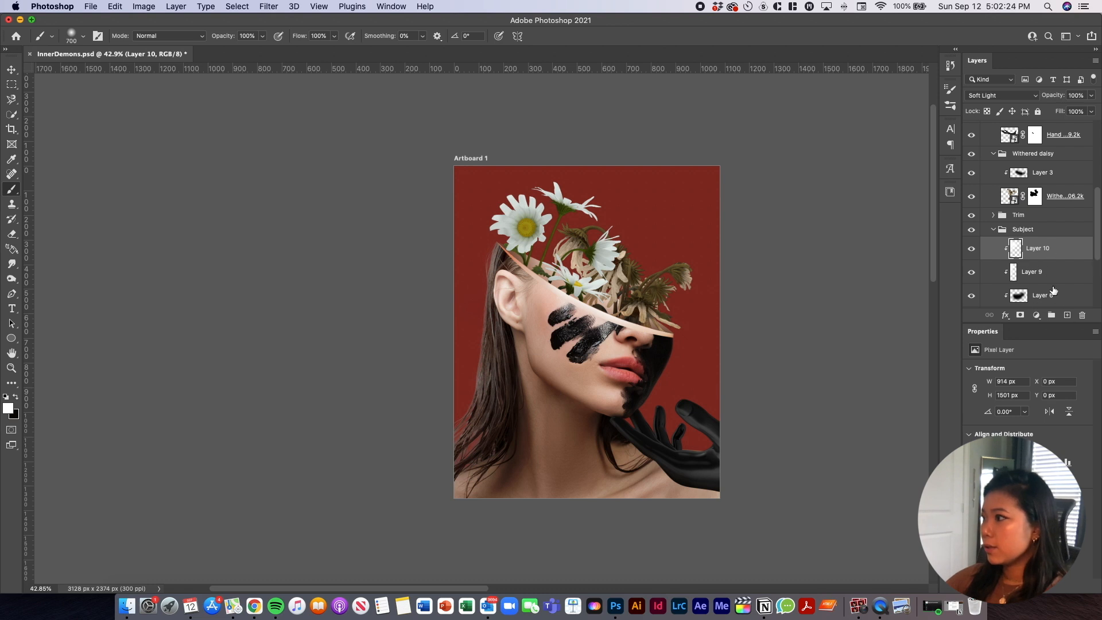
{"action": "left_click", "coordinate": [1059, 302]}
{"action": "scroll", "coordinate": [1062, 308], "scroll_direction": "down", "scroll_amount": 1}
{"action": "left_click", "coordinate": [1070, 315]}
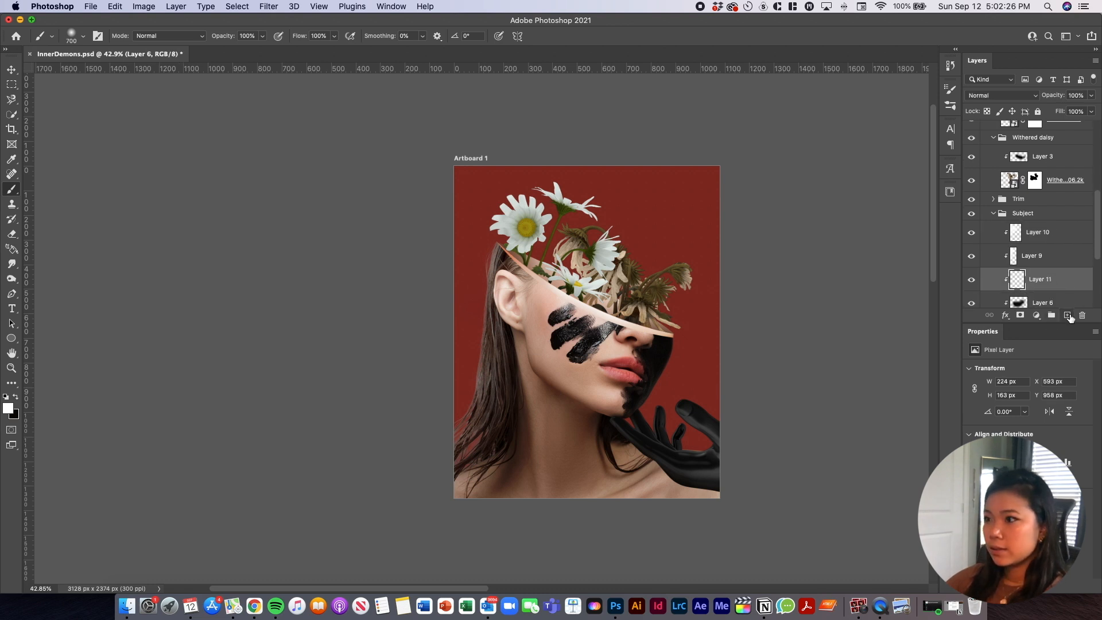
{"action": "key", "text": "x"}
{"action": "mouse_move", "coordinate": [700, 388]}
{"action": "left_mouse_down"}
{"action": "mouse_move", "coordinate": [708, 445]}
{"action": "mouse_move", "coordinate": [660, 413]}
{"action": "mouse_move", "coordinate": [717, 459]}
{"action": "mouse_move", "coordinate": [682, 397]}
{"action": "mouse_move", "coordinate": [652, 468]}
{"action": "mouse_move", "coordinate": [689, 328]}
{"action": "mouse_move", "coordinate": [666, 344]}
{"action": "left_mouse_up"}
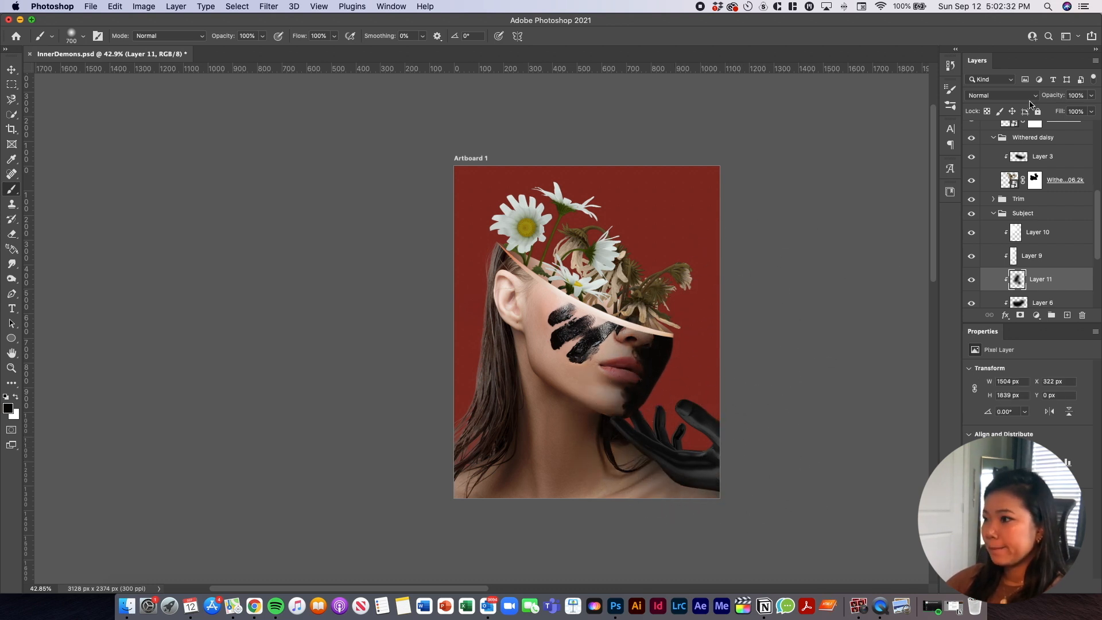
{"action": "left_click", "coordinate": [1029, 96]}
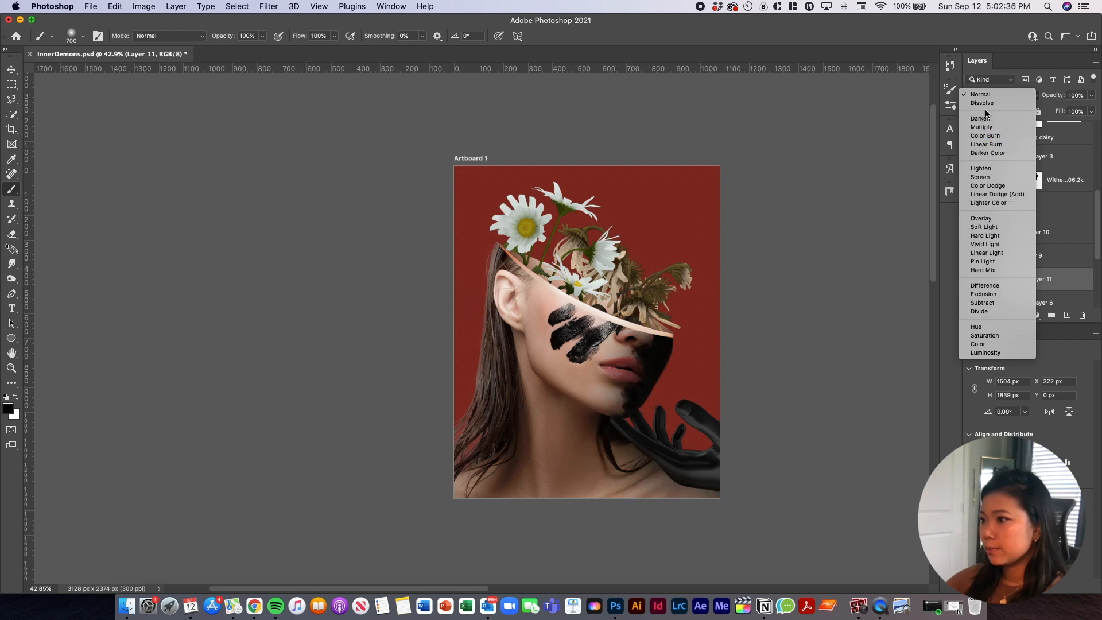
{"action": "left_click", "coordinate": [1004, 228]}
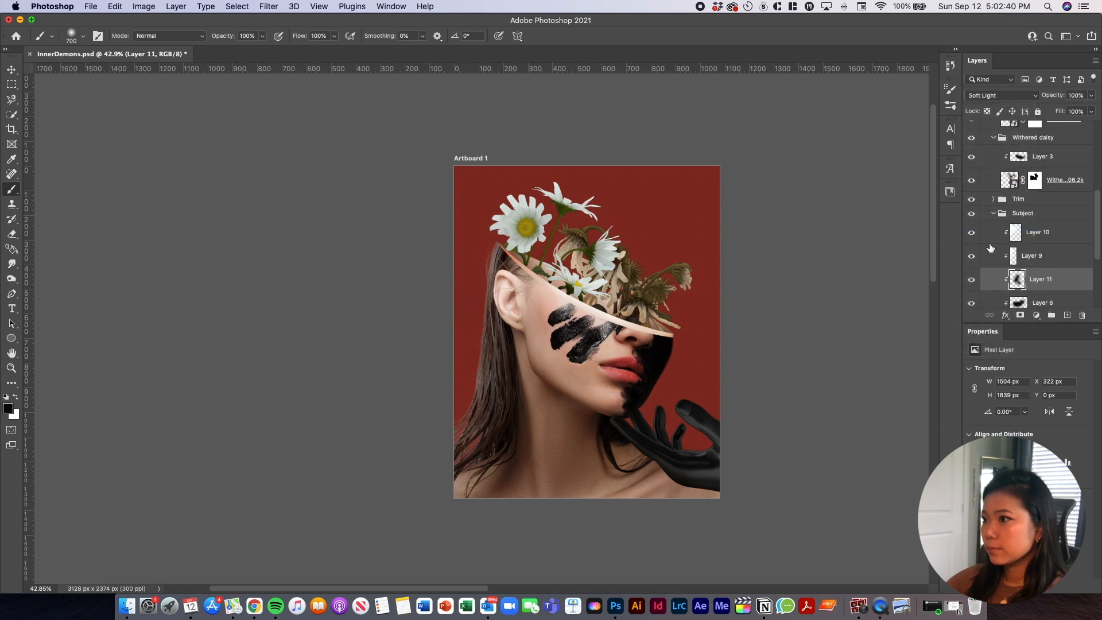
Hide the hair highlight on Layer 9 to compare, and delete that layer
{"action": "left_click", "coordinate": [972, 257]}
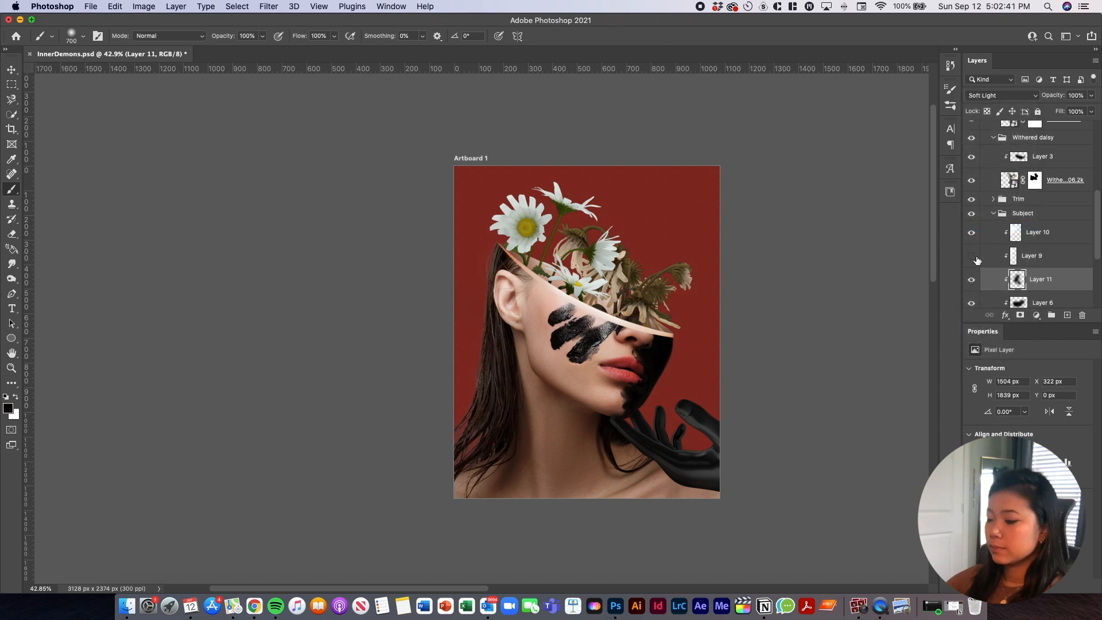
{"action": "left_click", "coordinate": [1050, 256]}
{"action": "key", "text": "BackSpace"}
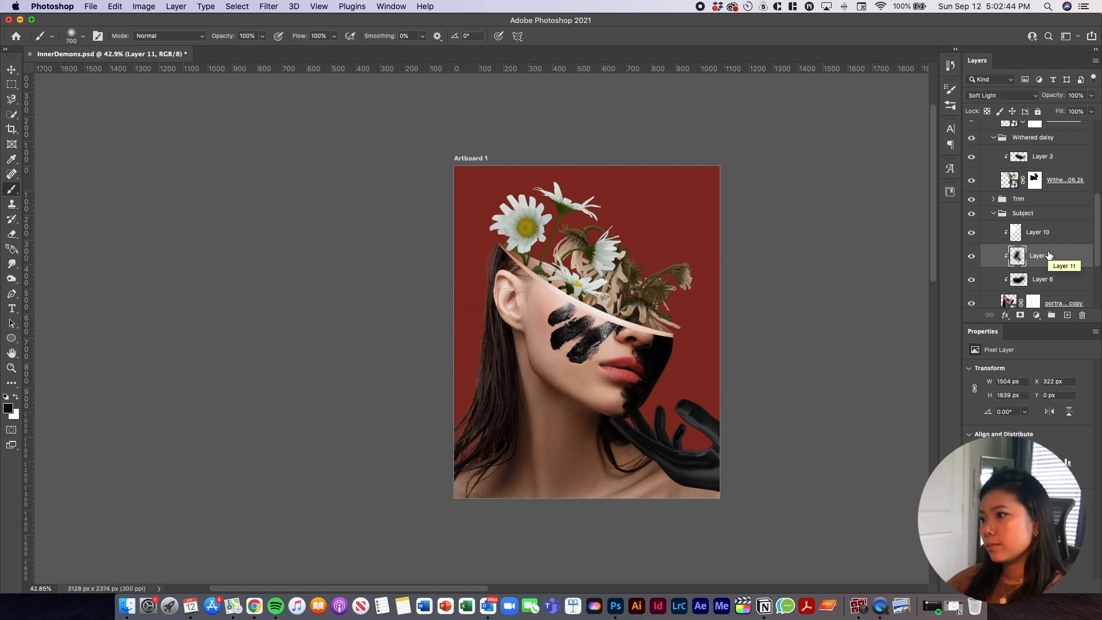
Paint a black shadow with the 700 px soft brush over the withered daisies' outer side on a new clipped layer above Layer 3
{"action": "scroll", "coordinate": [717, 366], "scroll_direction": "up", "scroll_amount": 3}
{"action": "key", "text": "v"}
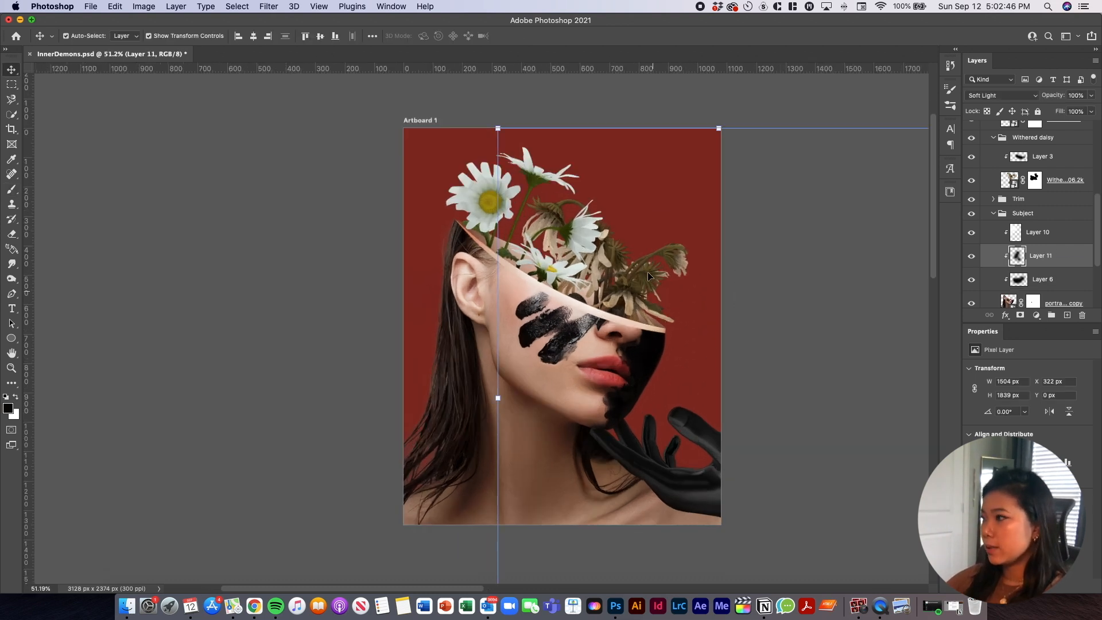
{"action": "left_click", "coordinate": [648, 271]}
{"action": "scroll", "coordinate": [1084, 225], "scroll_direction": "up", "scroll_amount": 2}
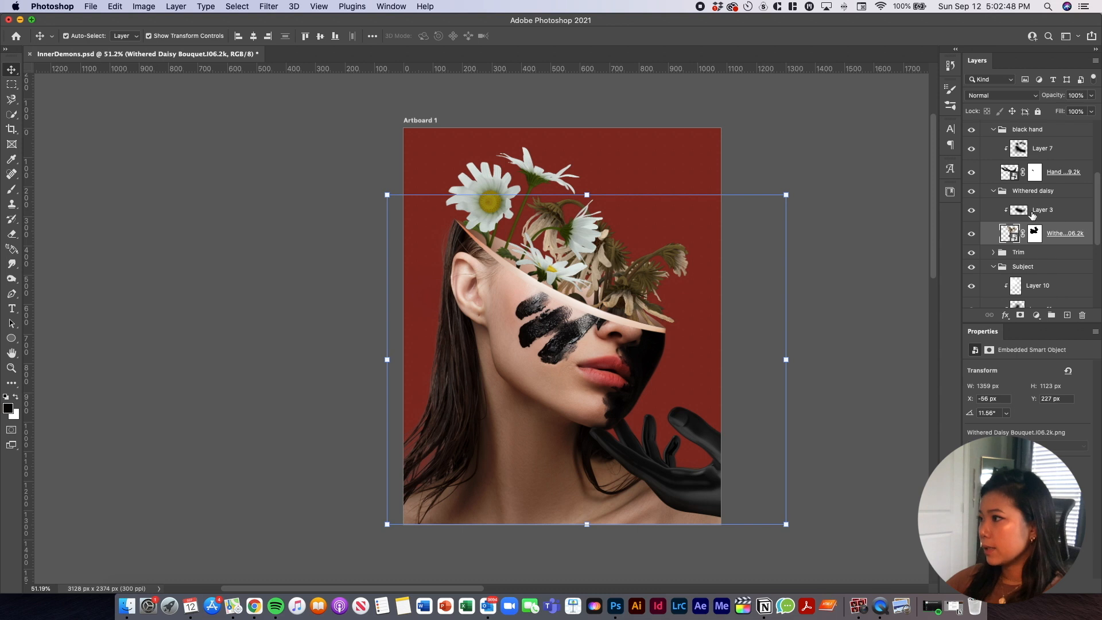
{"action": "scroll", "coordinate": [1071, 261], "scroll_direction": "up", "scroll_amount": 1}
{"action": "left_click", "coordinate": [1059, 217]}
{"action": "left_click", "coordinate": [1059, 235]}
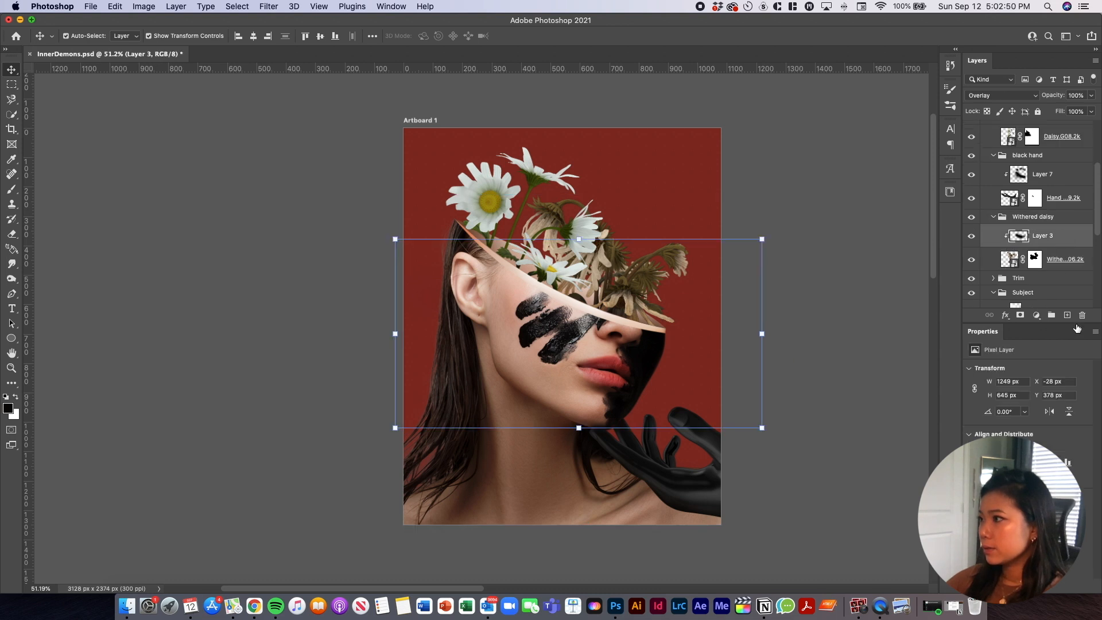
{"action": "key", "text": "b"}
{"action": "left_click", "coordinate": [1069, 315]}
{"action": "mouse_move", "coordinate": [706, 308]}
{"action": "left_mouse_down"}
{"action": "mouse_move", "coordinate": [731, 283]}
{"action": "mouse_move", "coordinate": [738, 253]}
{"action": "left_mouse_up"}
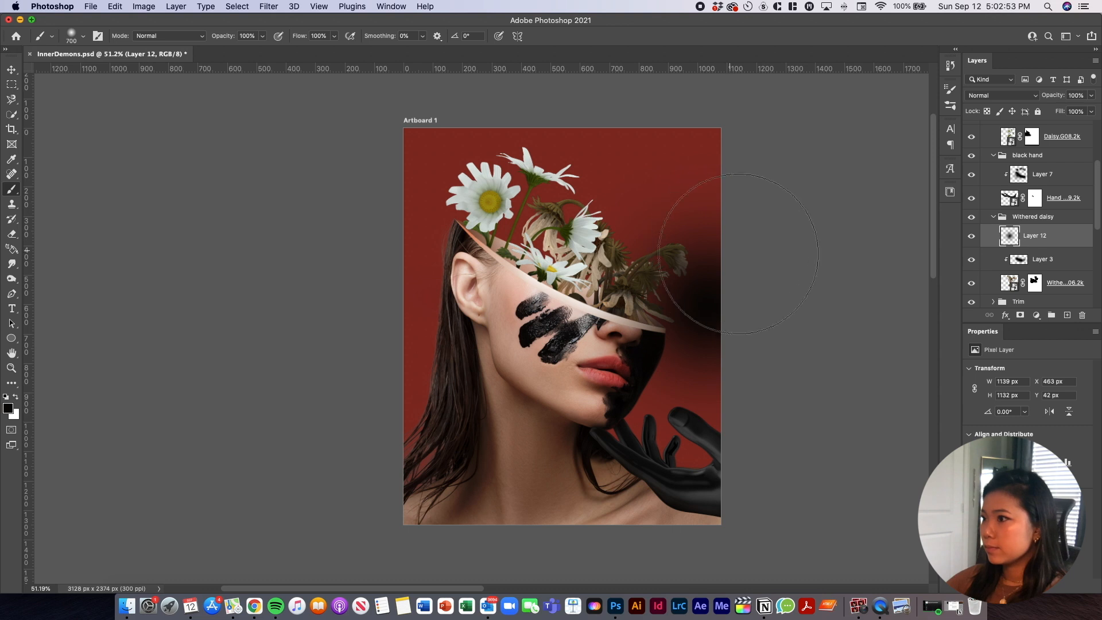
{"action": "left_click", "coordinate": [1056, 242], "text": "alt"}
Set Layer 12's blend mode to Soft Light and toggle its visibility to compare the withered daisy shadow
{"action": "left_click", "coordinate": [1002, 95]}
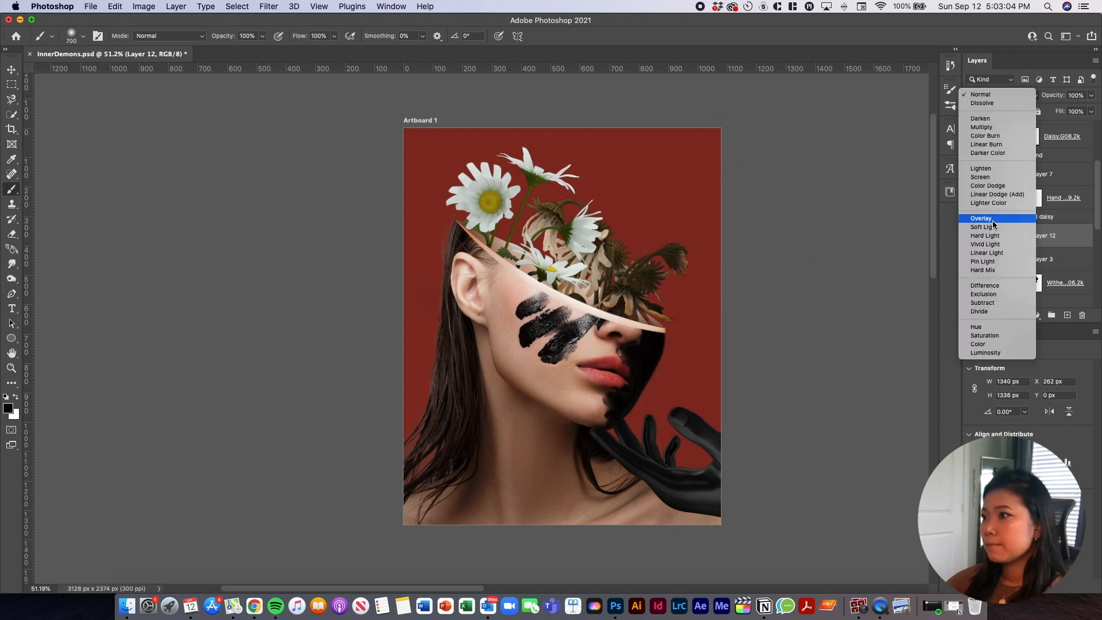
{"action": "left_click", "coordinate": [995, 227]}
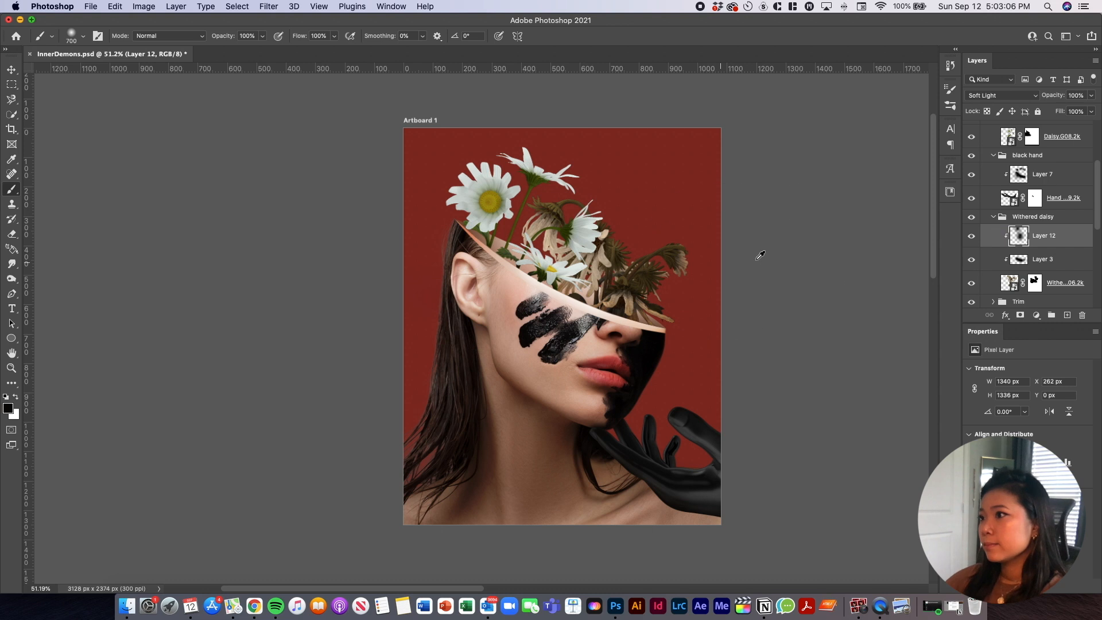
{"action": "left_click", "coordinate": [972, 236]}
{"action": "left_click", "coordinate": [971, 236]}
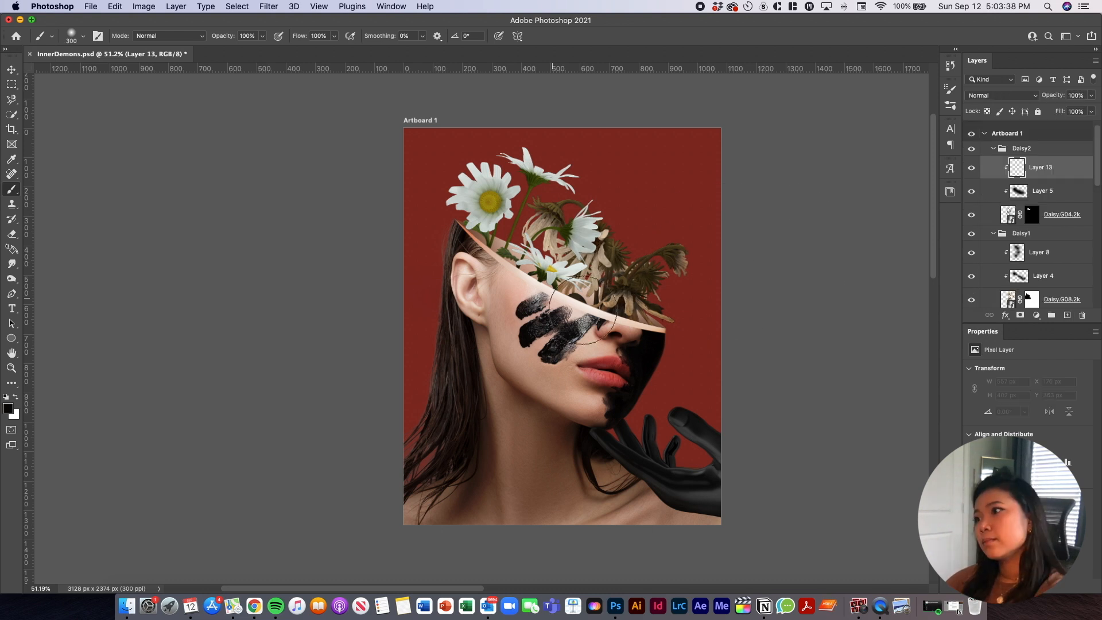
Paint black shading with the 300 px soft brush around the lower daisy on Layer 13 and set its blend mode to Soft Light
{"action": "left_click_drag", "start_coordinate": [603, 313], "coordinate": [568, 282]}
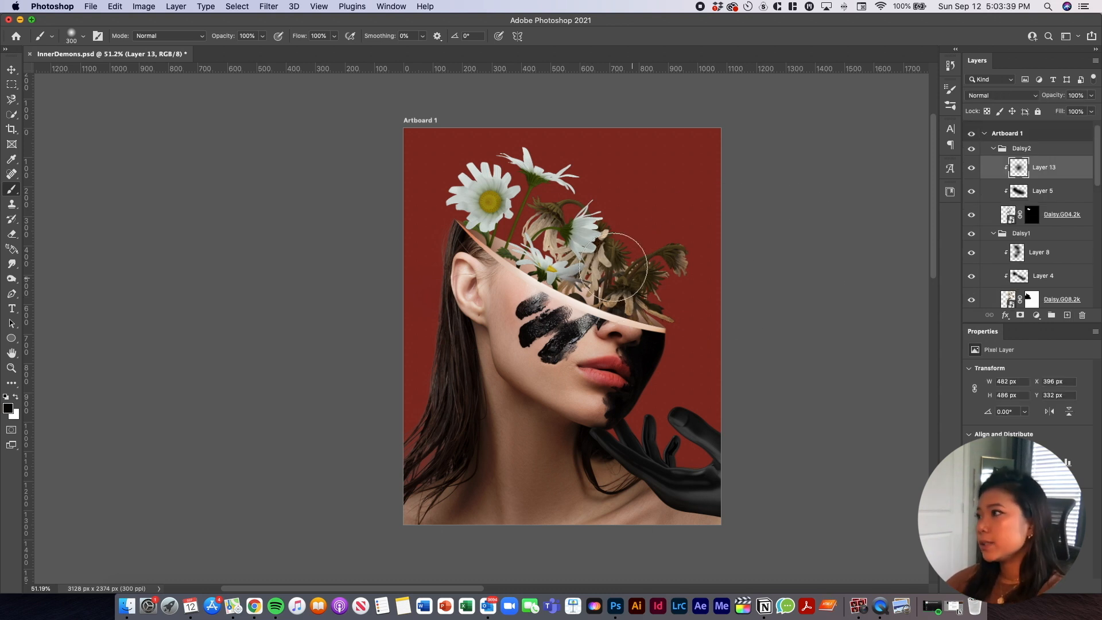
{"action": "left_click", "coordinate": [1017, 94]}
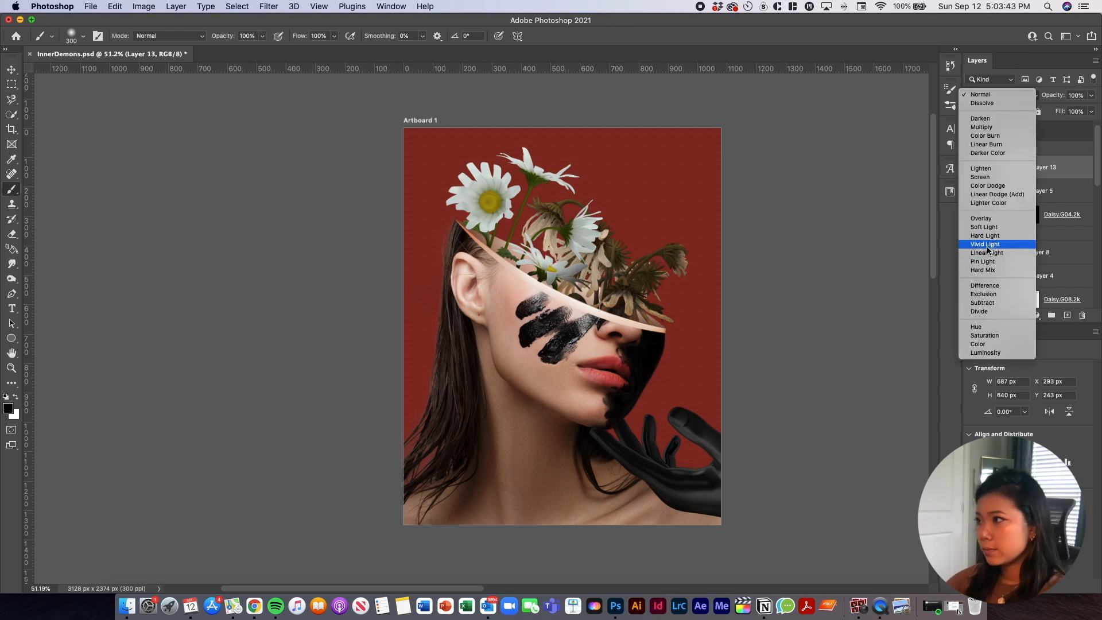
{"action": "left_click", "coordinate": [985, 227]}
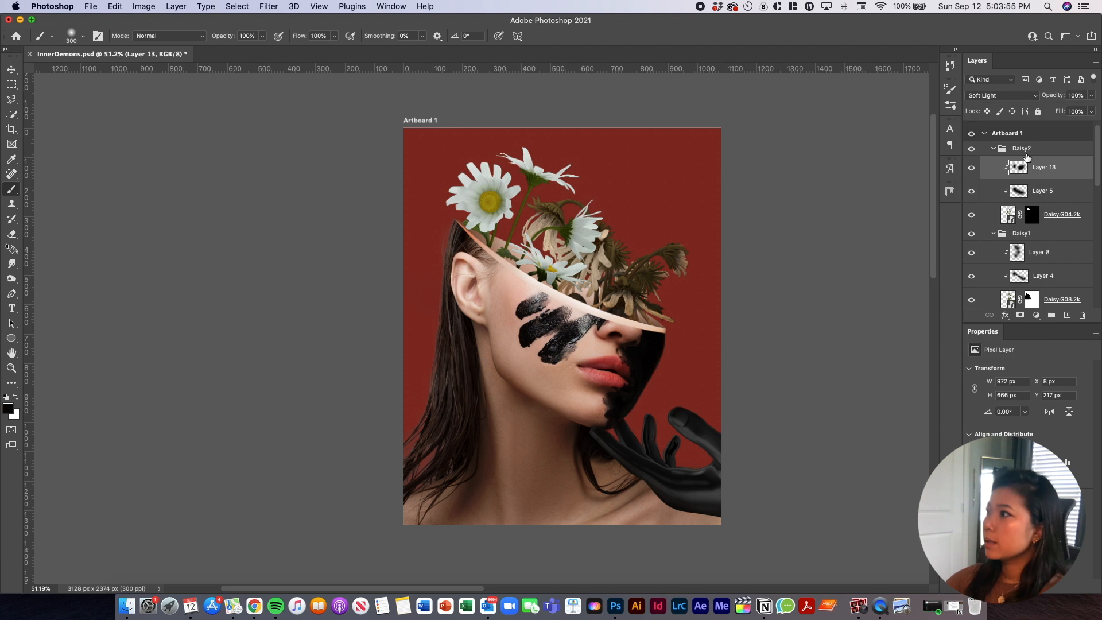
Paint white highlights on the lower daisy with the 300 px brush on a new clipped layer above Layer 13, blended as Hard Light
{"action": "left_click", "coordinate": [1068, 316]}
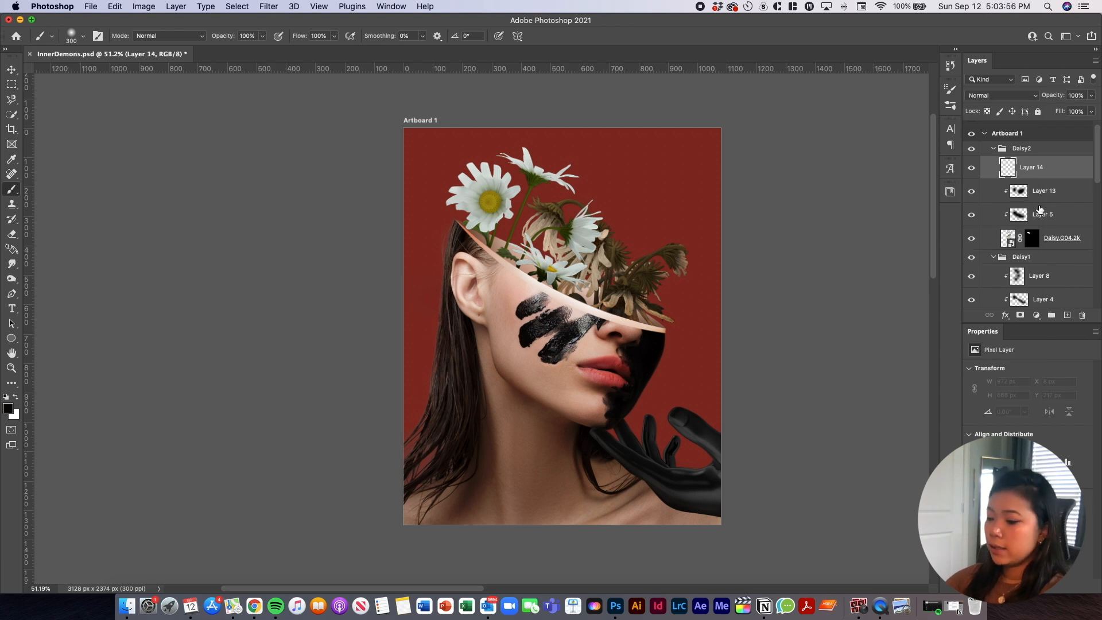
{"action": "left_click", "coordinate": [1068, 175], "text": "alt"}
{"action": "key", "text": "x"}
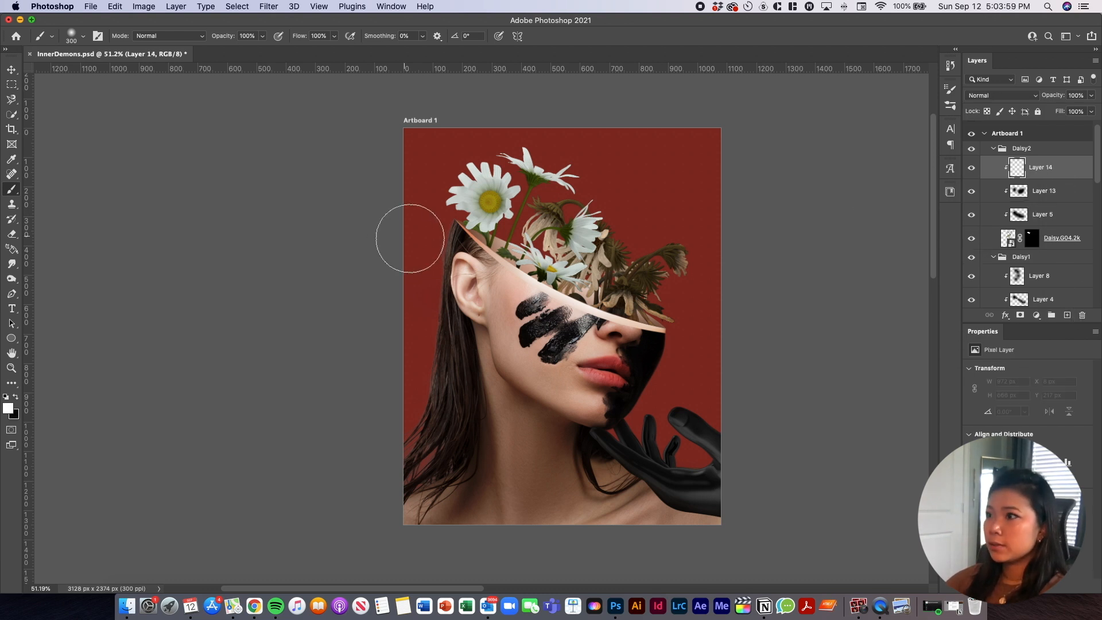
{"action": "left_click_drag", "start_coordinate": [424, 207], "coordinate": [443, 196]}
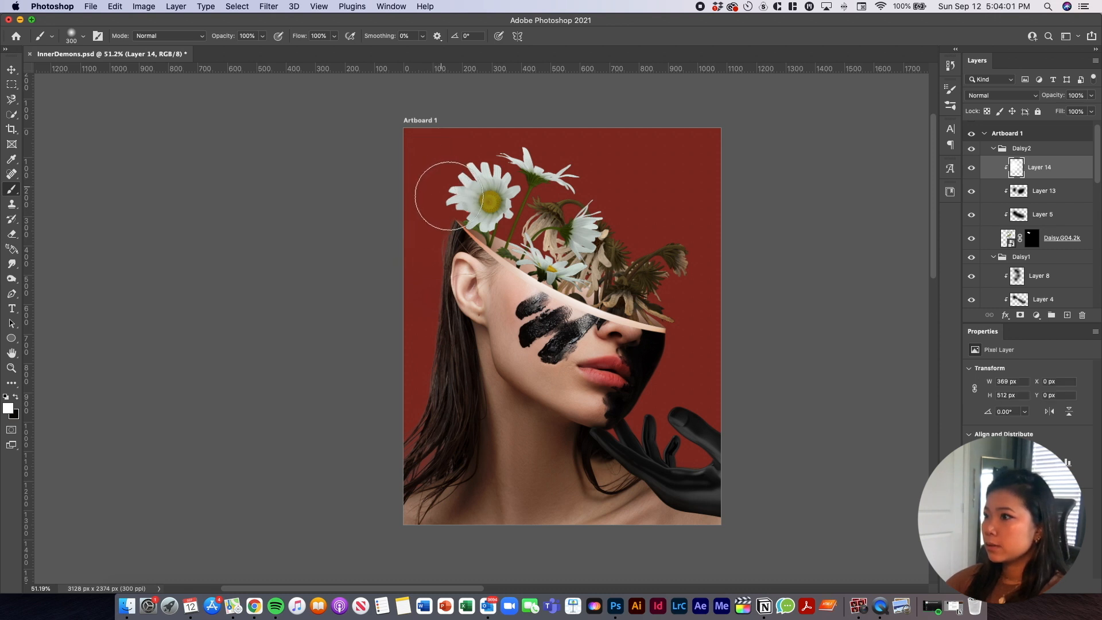
{"action": "left_click", "coordinate": [523, 253]}
{"action": "key", "text": "super+z"}
{"action": "left_click", "coordinate": [531, 224]}
{"action": "scroll", "coordinate": [1044, 231], "scroll_direction": "down", "scroll_amount": 1}
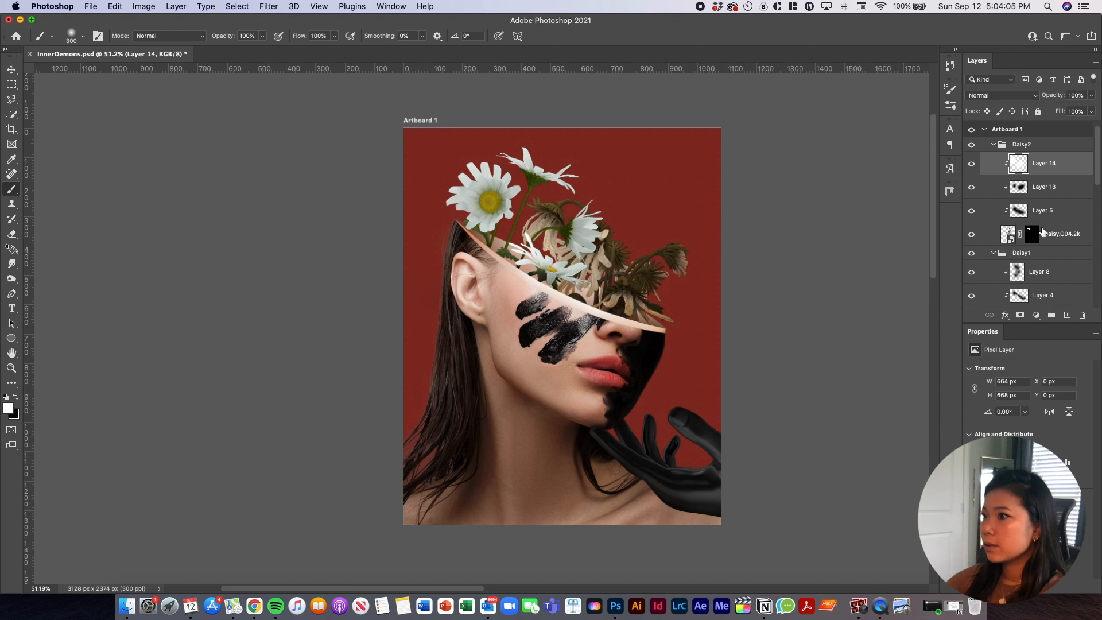
{"action": "left_click", "coordinate": [1012, 98]}
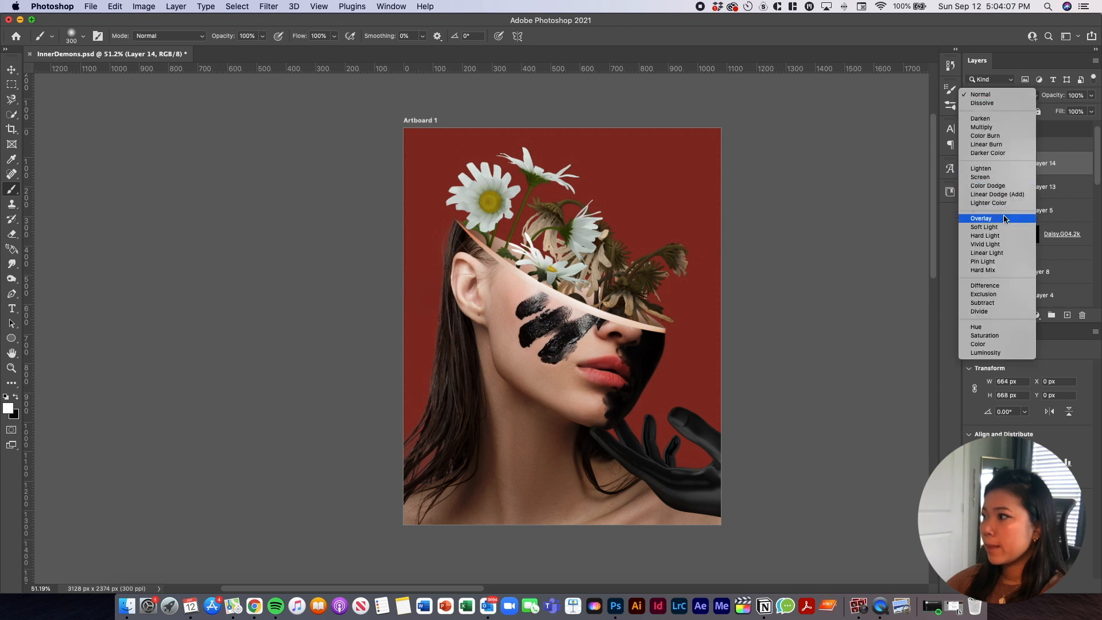
{"action": "key", "text": "Escape"}
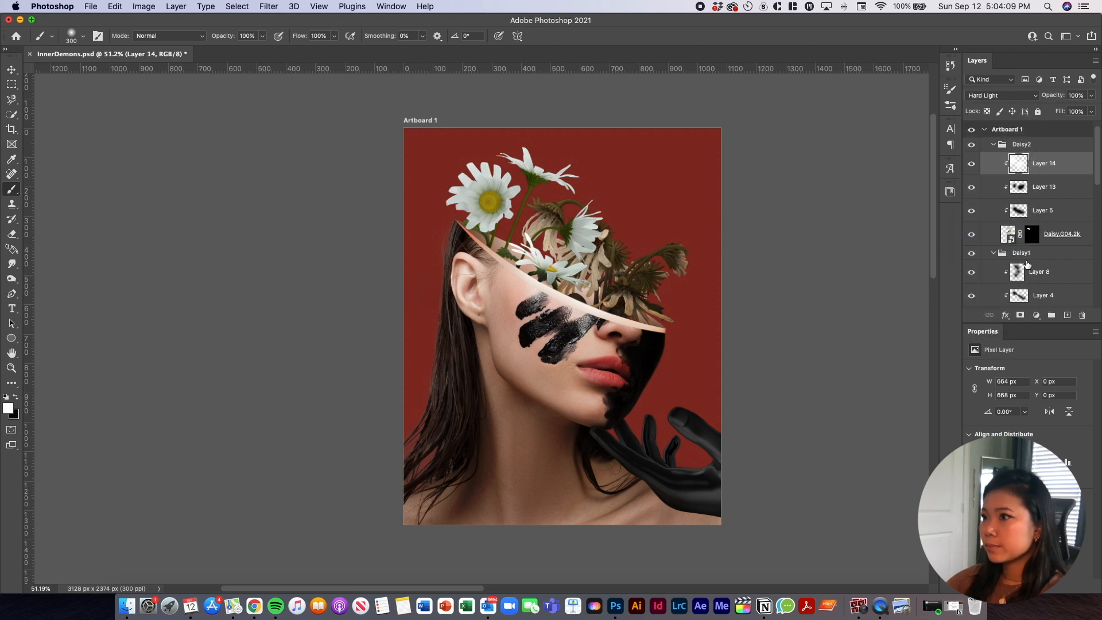
Paint white highlights along the upper daisies' outer edges on a new clipped layer above Layer 8, blended as Soft Light
{"action": "left_click", "coordinate": [1038, 275]}
{"action": "left_click", "coordinate": [1068, 315]}
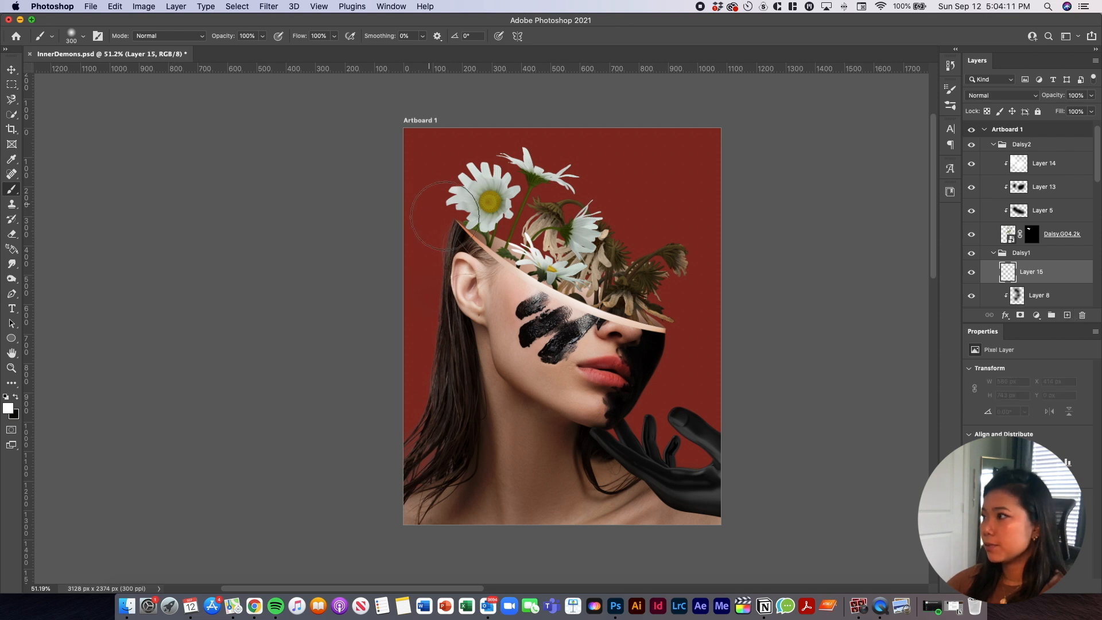
{"action": "left_click", "coordinate": [431, 214]}
{"action": "left_click", "coordinate": [1039, 284], "text": "alt"}
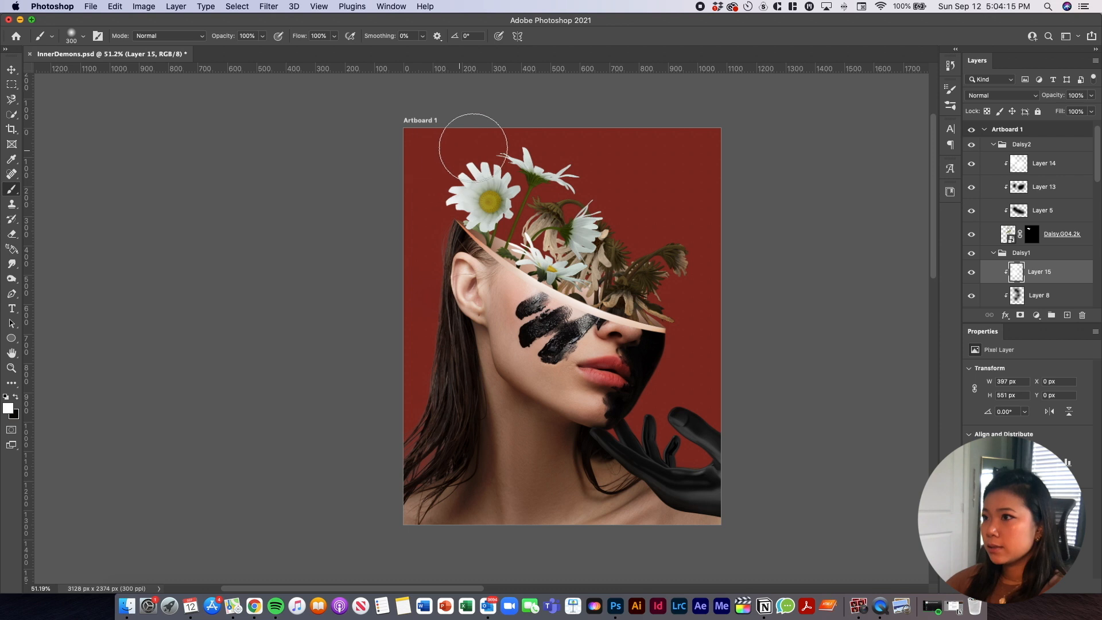
{"action": "left_click", "coordinate": [520, 131]}
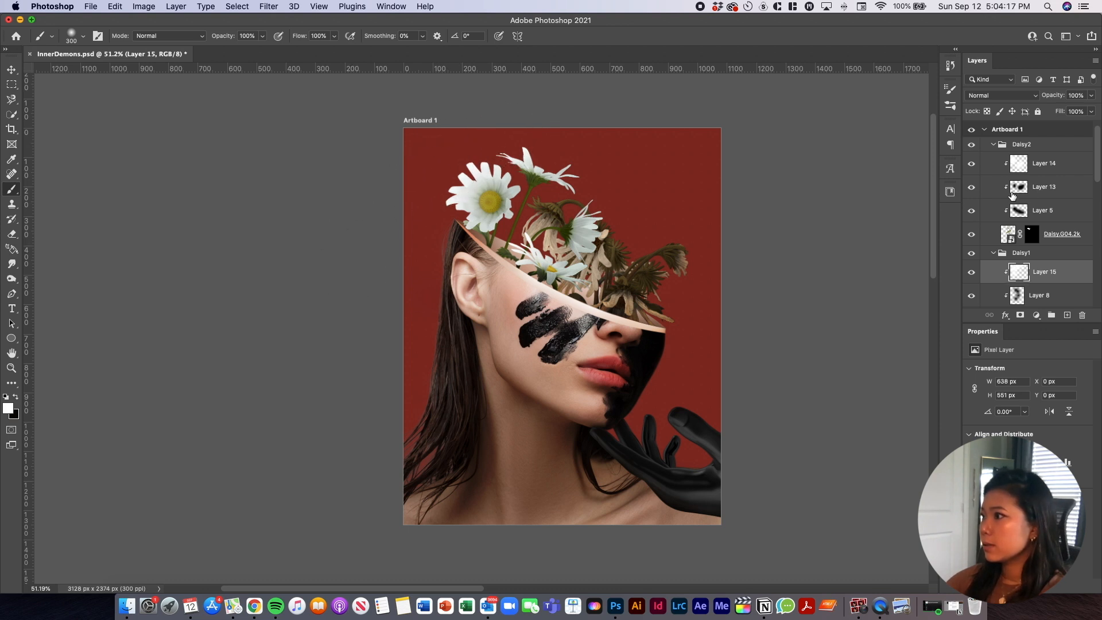
{"action": "left_click", "coordinate": [1022, 96]}
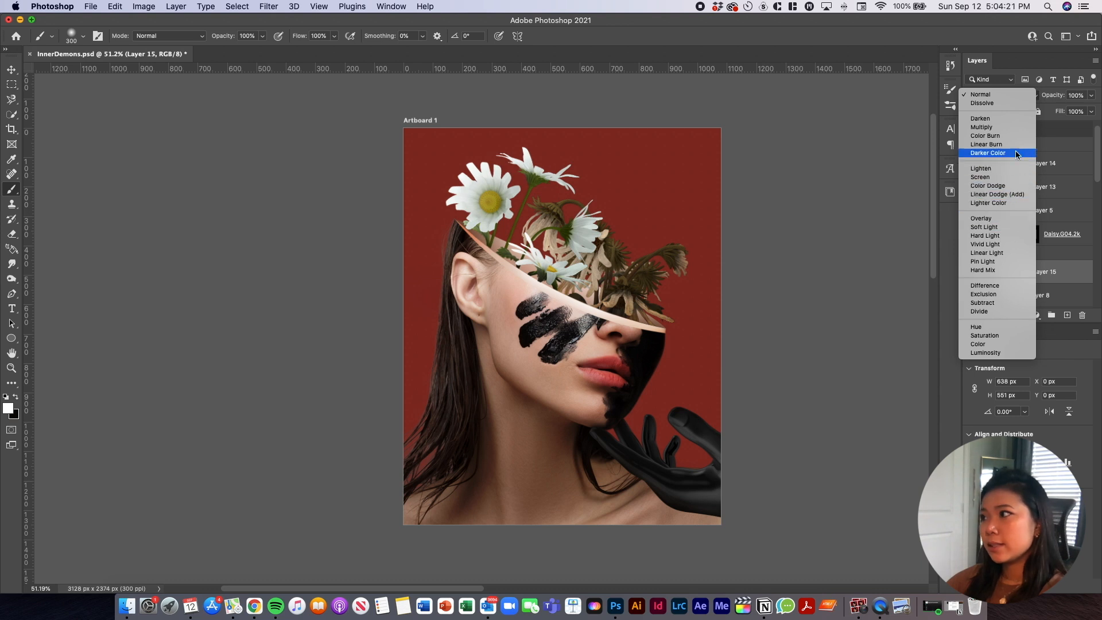
{"action": "left_click", "coordinate": [1011, 227]}
{"action": "scroll", "coordinate": [614, 266], "scroll_direction": "down", "scroll_amount": 1}
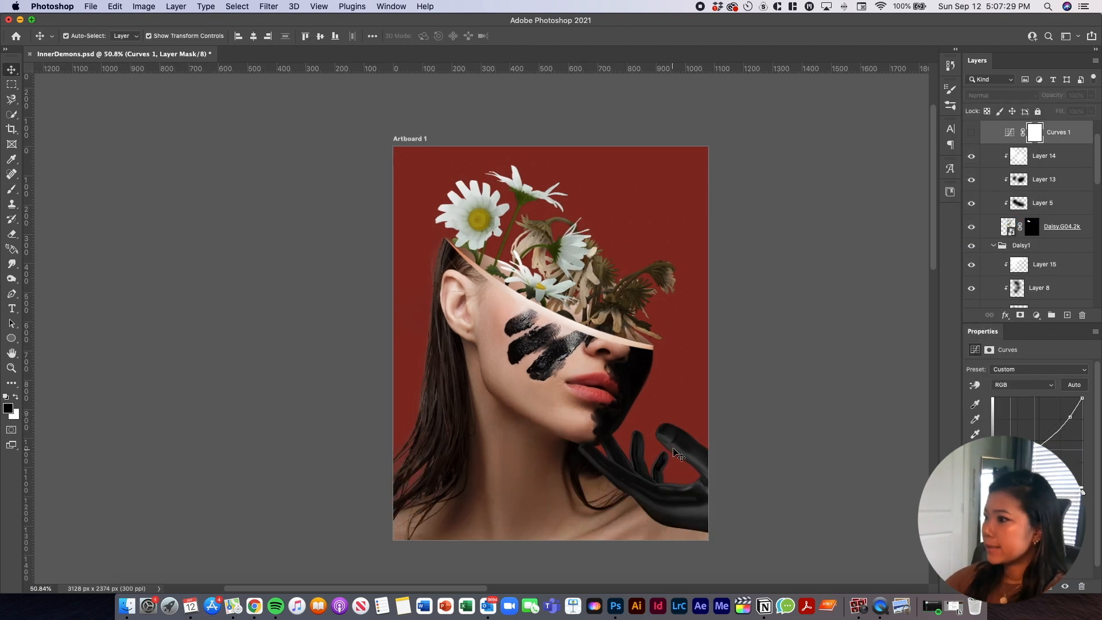
Add a Levels adjustment clipped to the black hand below Layer 7 and darken the hand with its input slider
{"action": "left_click", "coordinate": [675, 454]}
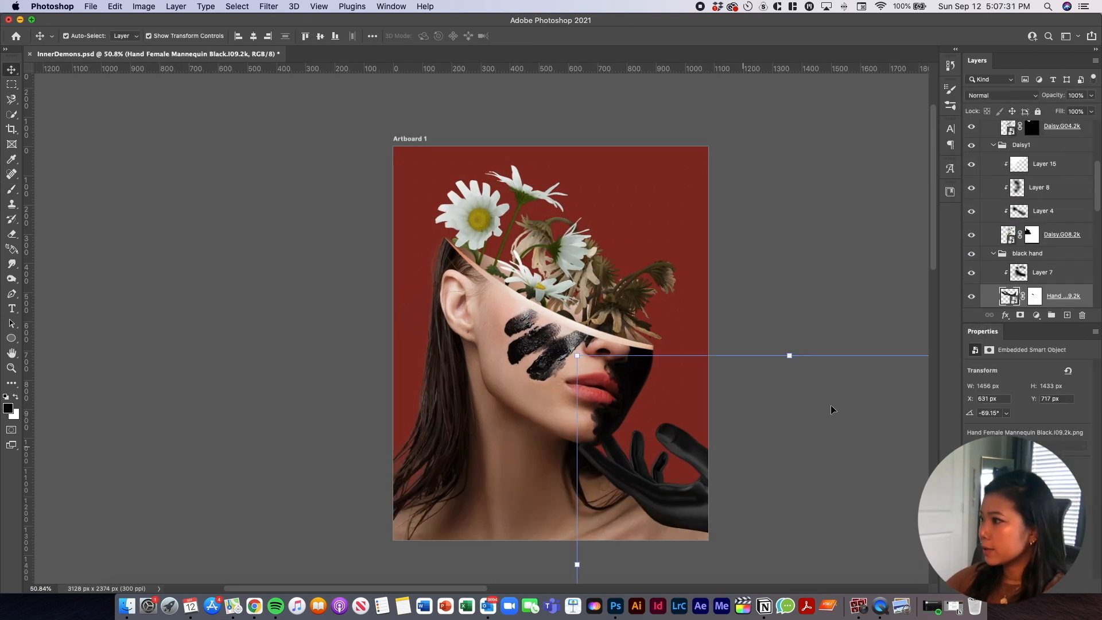
{"action": "left_click", "coordinate": [1052, 273]}
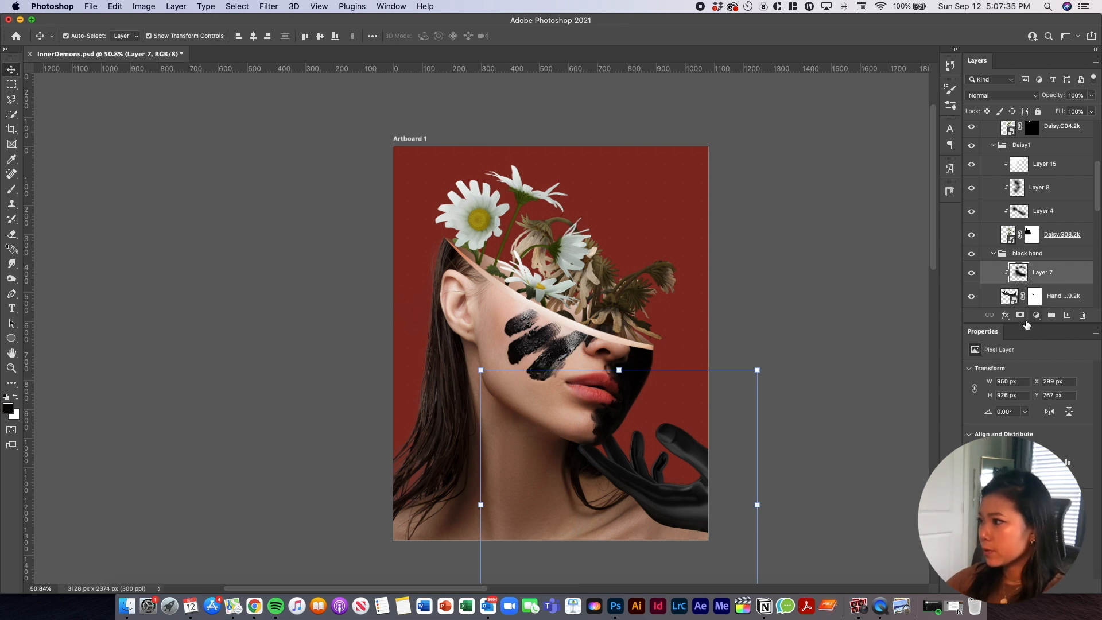
{"action": "left_click", "coordinate": [1006, 316]}
{"action": "left_click", "coordinate": [1008, 316]}
{"action": "left_click", "coordinate": [1036, 315]}
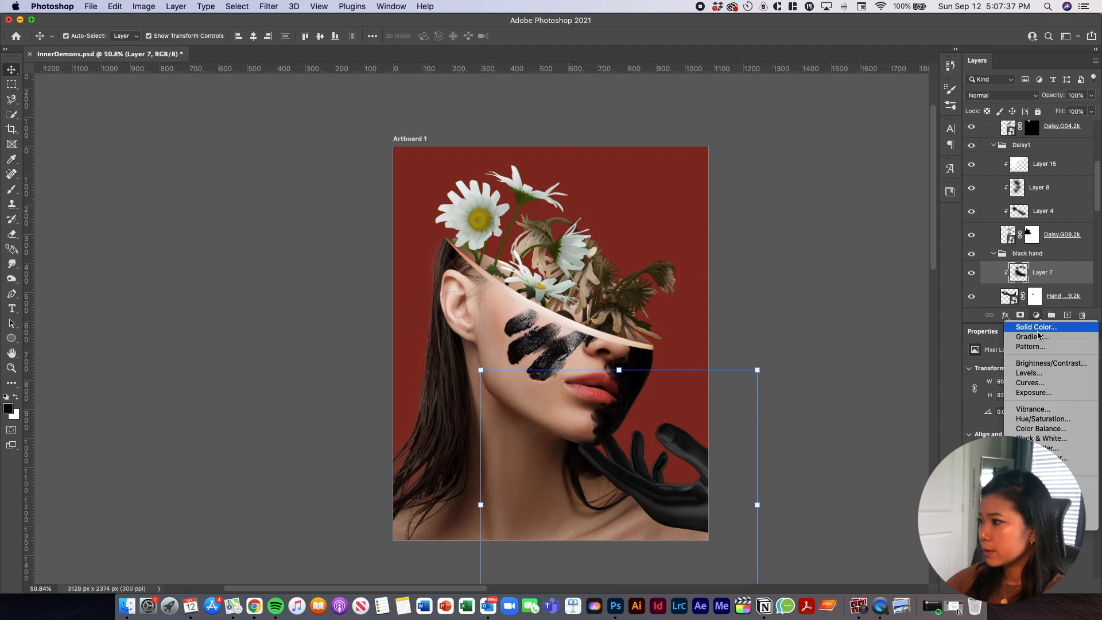
{"action": "left_click", "coordinate": [1038, 374]}
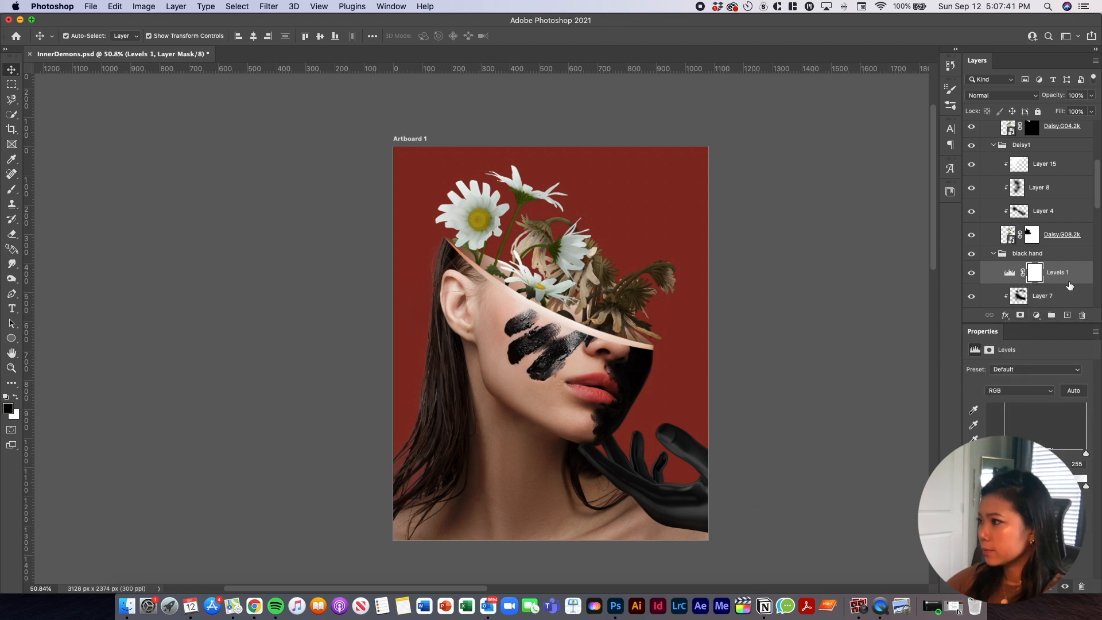
{"action": "mouse_move", "coordinate": [1055, 270]}
{"action": "left_mouse_down"}
{"action": "mouse_move", "coordinate": [1057, 305]}
{"action": "mouse_move", "coordinate": [1059, 289]}
{"action": "left_mouse_up"}
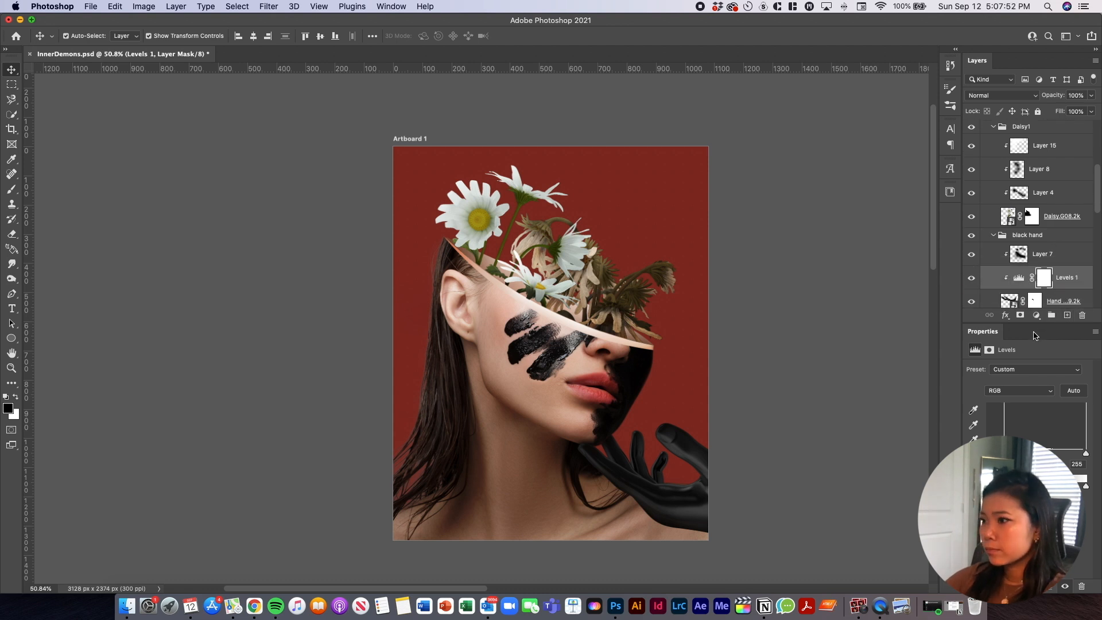
{"action": "mouse_move", "coordinate": [1037, 454]}
{"action": "left_mouse_down"}
{"action": "mouse_move", "coordinate": [1024, 454]}
{"action": "mouse_move", "coordinate": [1043, 454]}
{"action": "left_mouse_up"}
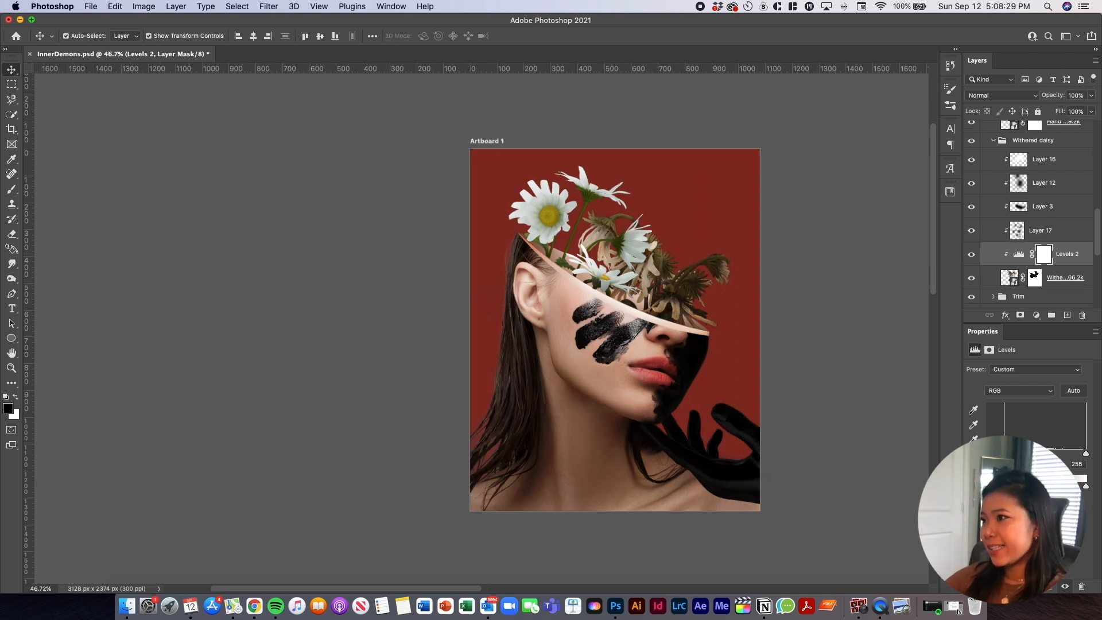
Refine the Levels on the withered daisy, and add a Levels adjustment clipped to the Daisy.G08 layer that lowers its output whites
{"action": "scroll", "coordinate": [716, 332], "scroll_direction": "up", "scroll_amount": 3}
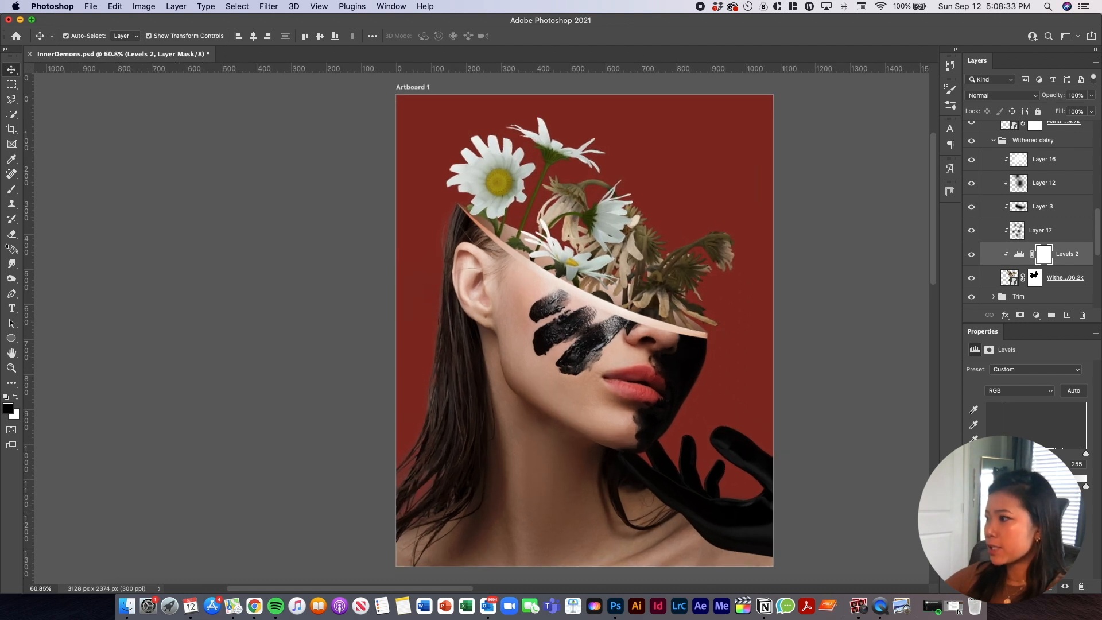
{"action": "left_click_drag", "start_coordinate": [1087, 454], "coordinate": [1098, 455]}
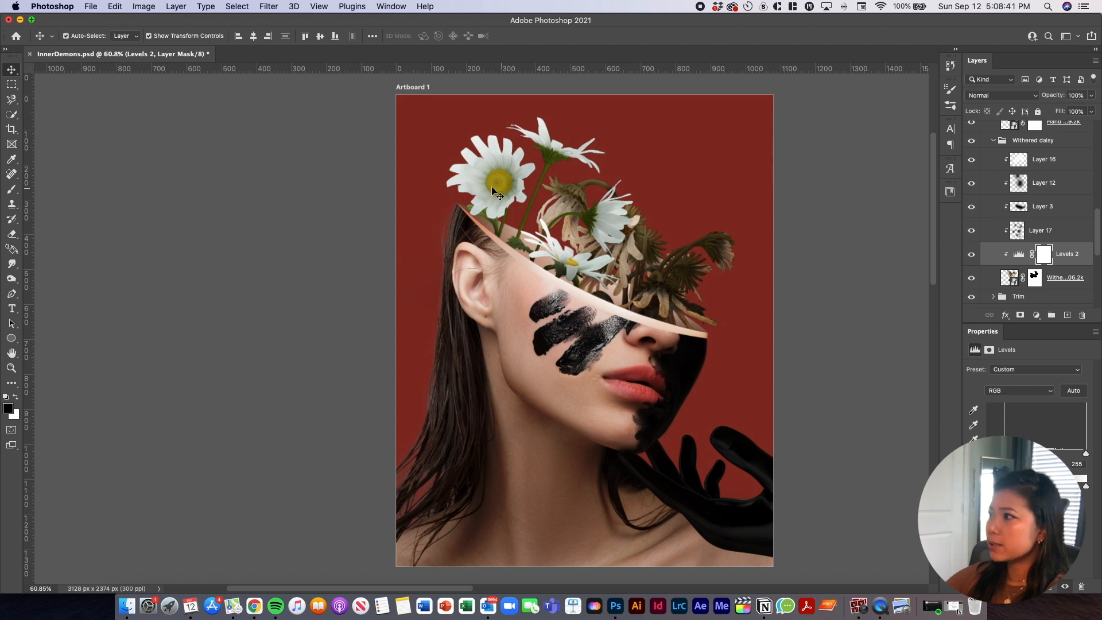
{"action": "scroll", "coordinate": [1028, 229], "scroll_direction": "down", "scroll_amount": 5}
{"action": "left_click", "coordinate": [1028, 210]}
{"action": "left_click_drag", "start_coordinate": [1082, 455], "coordinate": [1086, 454]}
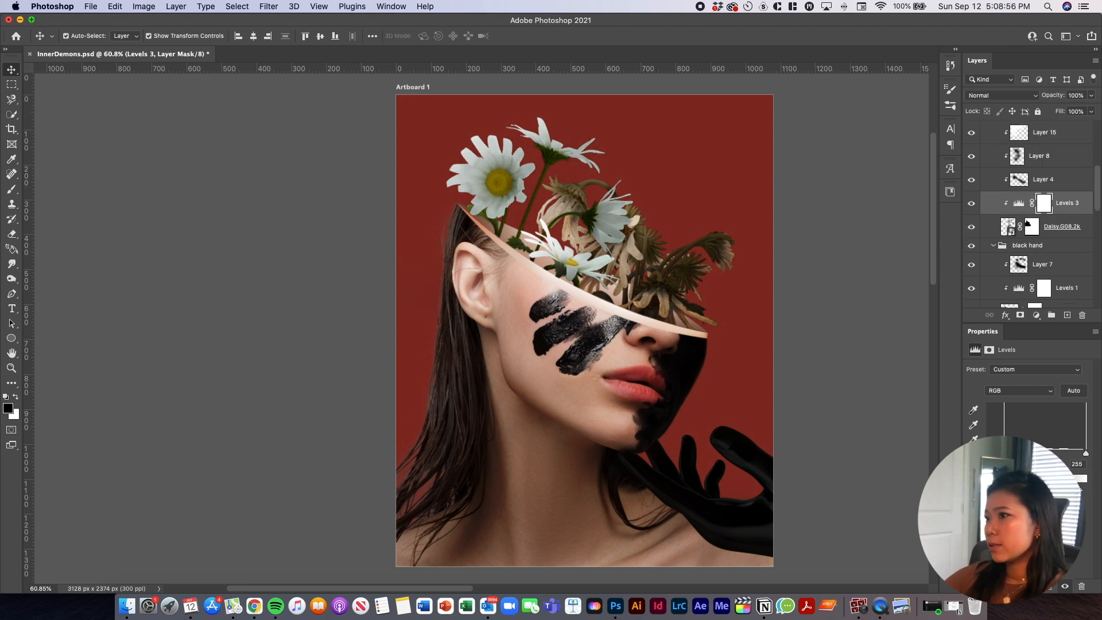
{"action": "left_click_drag", "start_coordinate": [1079, 487], "coordinate": [1081, 487]}
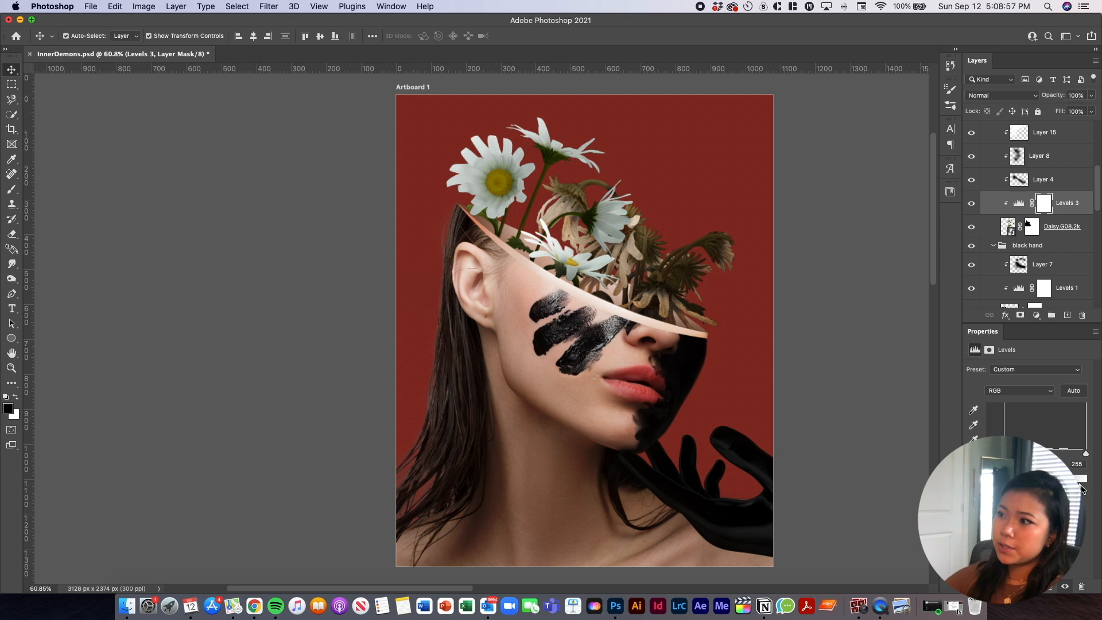
Compare the image without the Curves 1 adjustment above Layer 14, delete that adjustment layer, and save the document
{"action": "scroll", "coordinate": [751, 349], "scroll_direction": "down", "scroll_amount": 5}
{"action": "scroll", "coordinate": [751, 349], "scroll_direction": "up", "scroll_amount": 3}
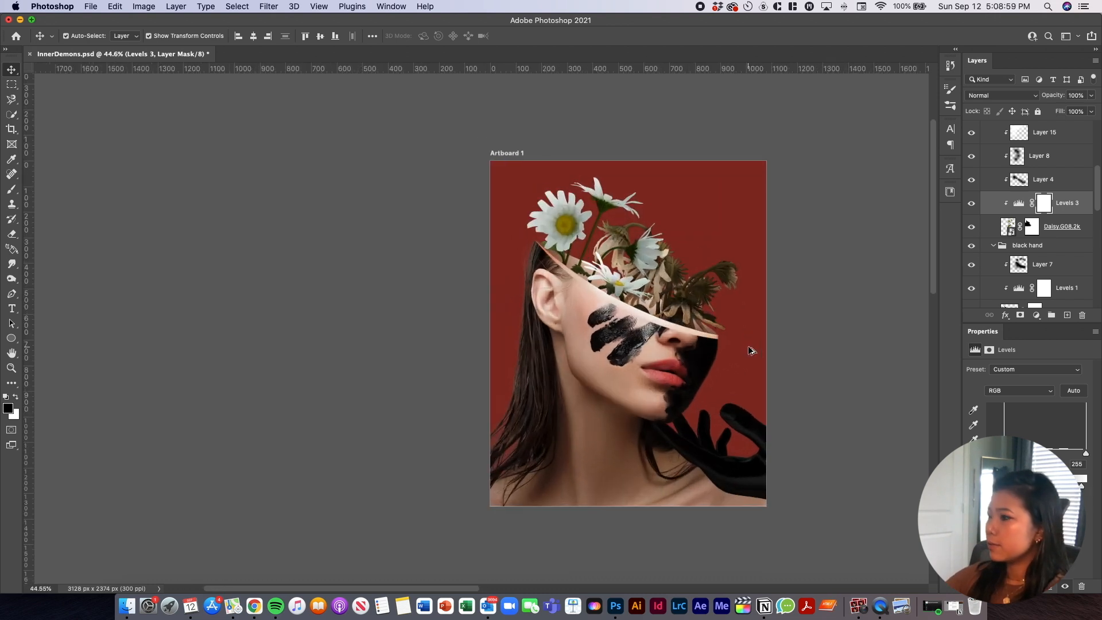
{"action": "scroll", "coordinate": [1004, 198], "scroll_direction": "up", "scroll_amount": 2}
{"action": "left_click", "coordinate": [1075, 148]}
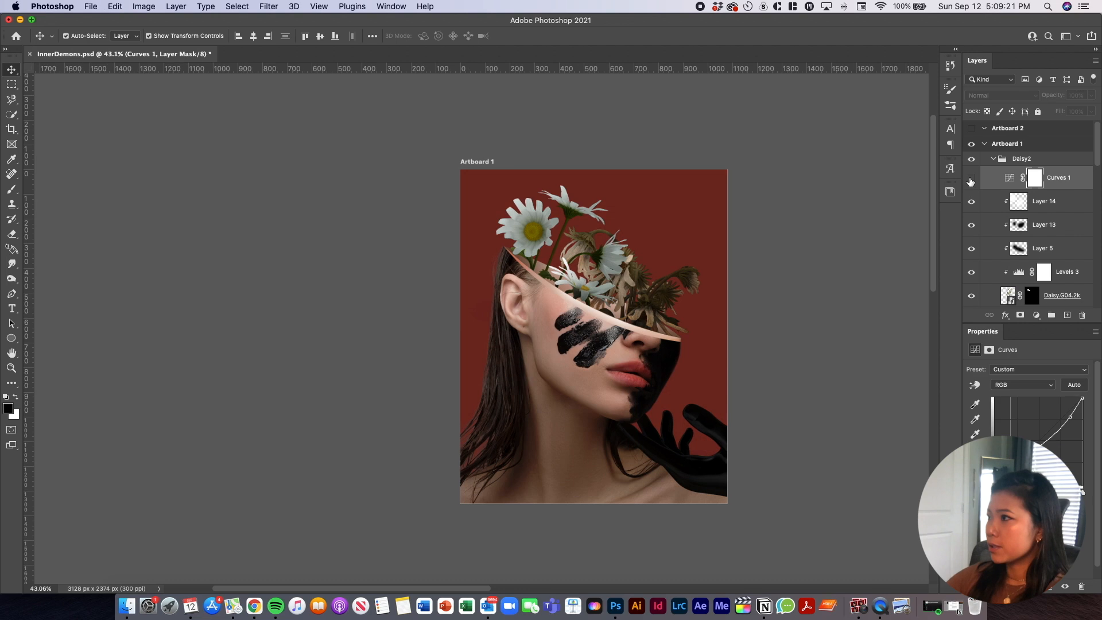
{"action": "left_click", "coordinate": [971, 181]}
{"action": "left_click", "coordinate": [1067, 183]}
{"action": "key", "text": "BackSpace"}
{"action": "key", "text": "super+s"}
Change the blend mode of Layer 18 in the Trim group
{"action": "key", "text": "a"}
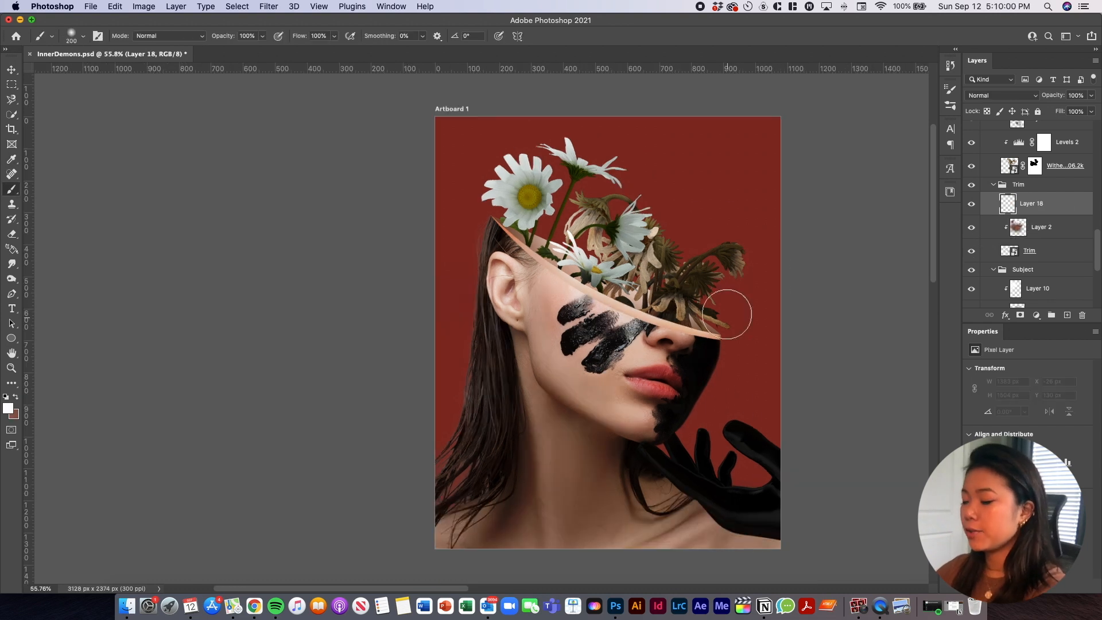
{"action": "left_click", "coordinate": [1002, 95]}
{"action": "left_click", "coordinate": [985, 103]}
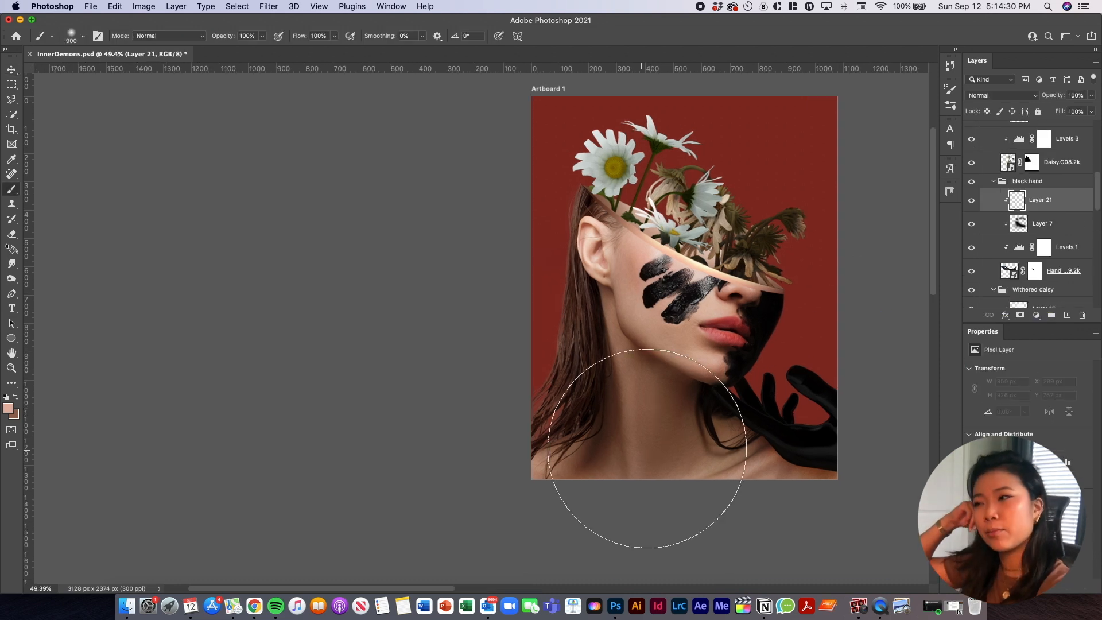
Paint a skin-toned reflection with a smaller soft brush on Layer 21 clipped to the black hand, blend it as Hard Light, and save
{"action": "key", "text": "bracketleft"}
{"action": "key", "text": "bracketleft"}
{"action": "key", "text": "bracketleft"}
{"action": "key", "text": "bracketleft"}
{"action": "key", "text": "bracketleft"}
{"action": "key", "text": "bracketleft"}
{"action": "key", "text": "bracketleft"}
{"action": "left_click", "coordinate": [712, 430]}
{"action": "left_click", "coordinate": [1002, 95]}
{"action": "left_click", "coordinate": [999, 235]}
{"action": "key", "text": "e"}
{"action": "key", "text": "super+s"}
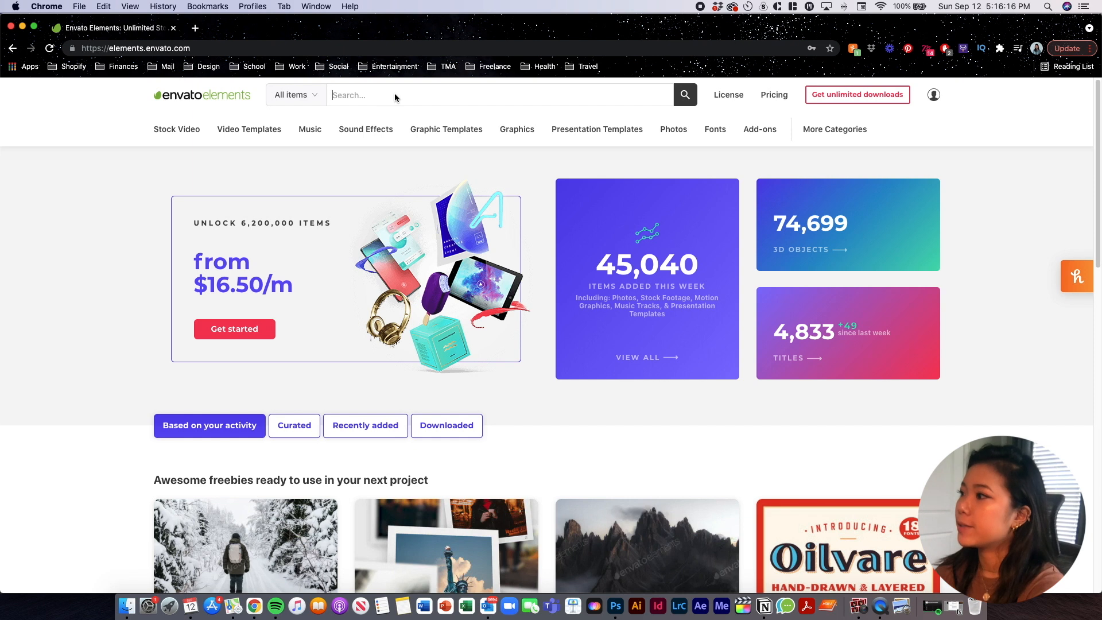
Search Envato Elements for "grungy texture" and look through the results
{"action": "type", "text": "grungy texture"}
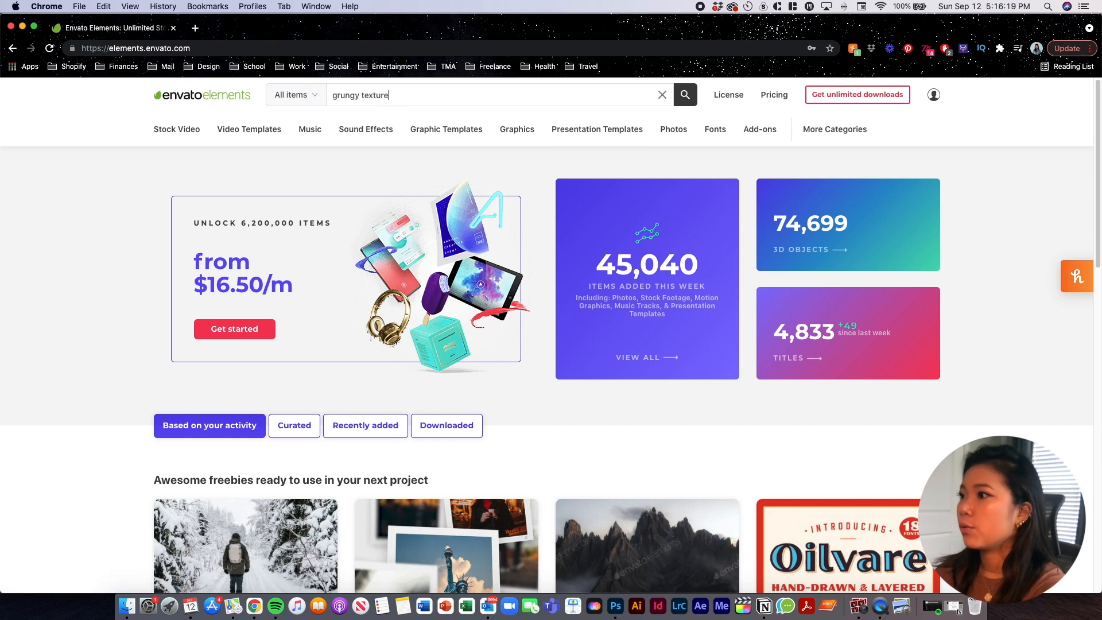
{"action": "key", "text": "Return"}
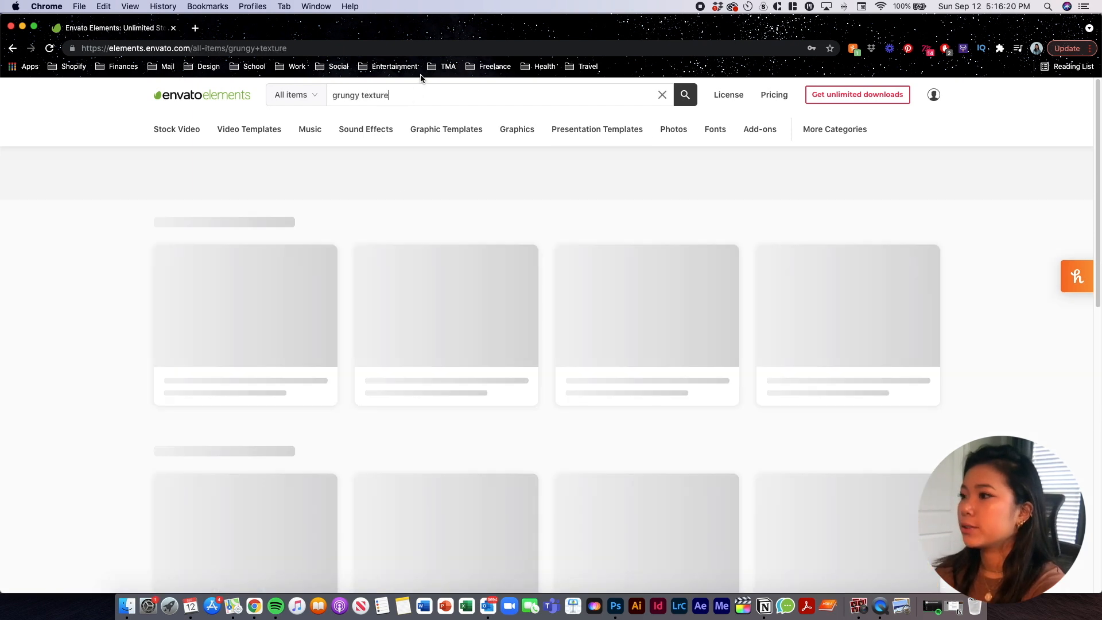
{"action": "scroll", "coordinate": [501, 243], "scroll_direction": "down", "scroll_amount": 3}
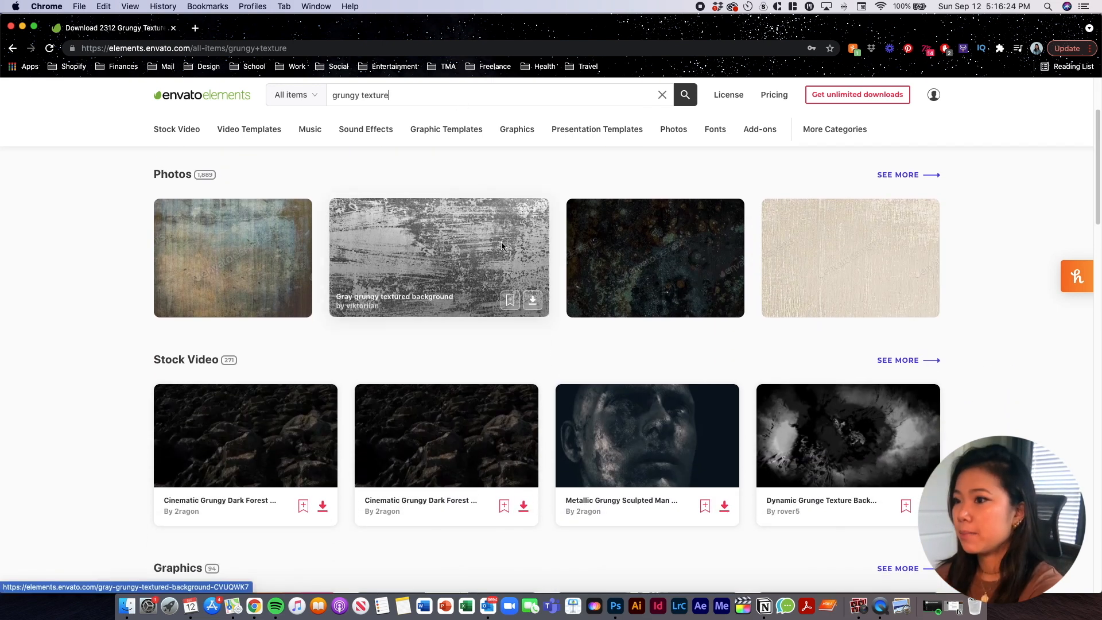
Browse the grungy texture photos, get the random and messy horizontal chalk textured background, and switch back to Photoshop
{"action": "left_click", "coordinate": [502, 246]}
{"action": "scroll", "coordinate": [392, 278], "scroll_direction": "down", "scroll_amount": 10}
{"action": "scroll", "coordinate": [672, 274], "scroll_direction": "up", "scroll_amount": 6}
{"action": "scroll", "coordinate": [671, 401], "scroll_direction": "down", "scroll_amount": 4}
{"action": "left_click", "coordinate": [651, 459]}
{"action": "left_click", "coordinate": [726, 312]}
{"action": "left_click", "coordinate": [443, 311]}
{"action": "left_click", "coordinate": [547, 441]}
{"action": "left_click", "coordinate": [615, 606]}
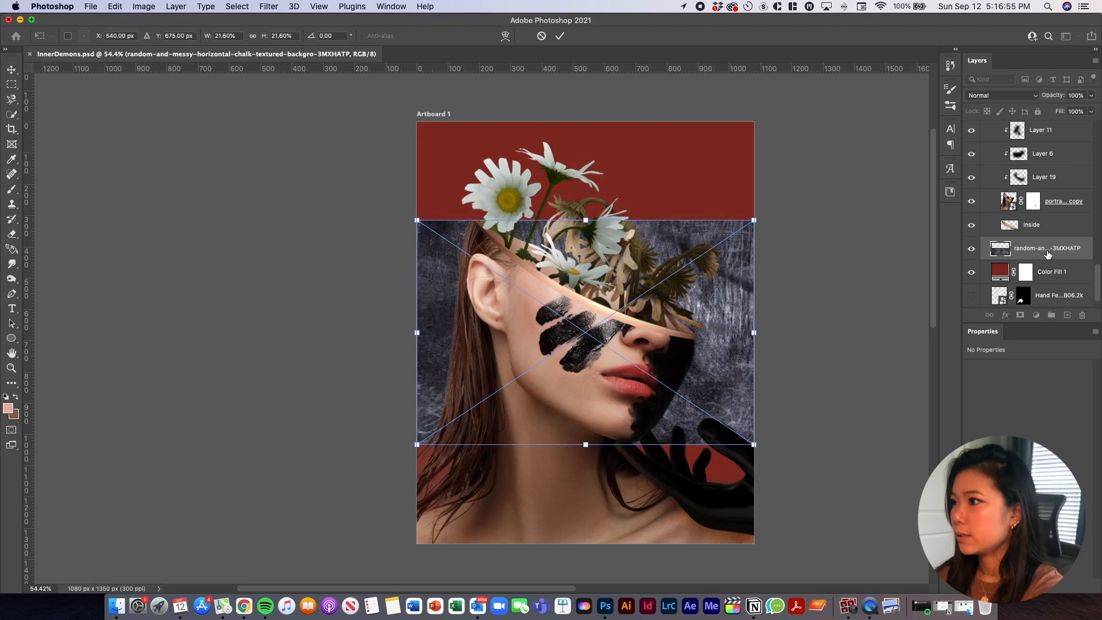
Place the chalk texture above Color Fill 1, rotate it -90°, and enlarge it to cover the whole artboard
{"action": "key", "text": "Return"}
{"action": "left_click_drag", "start_coordinate": [1049, 253], "coordinate": [1058, 278]}
{"action": "key", "text": "super+z"}
{"action": "key", "text": "super+t"}
{"action": "left_click_drag", "start_coordinate": [773, 230], "coordinate": [501, 176]}
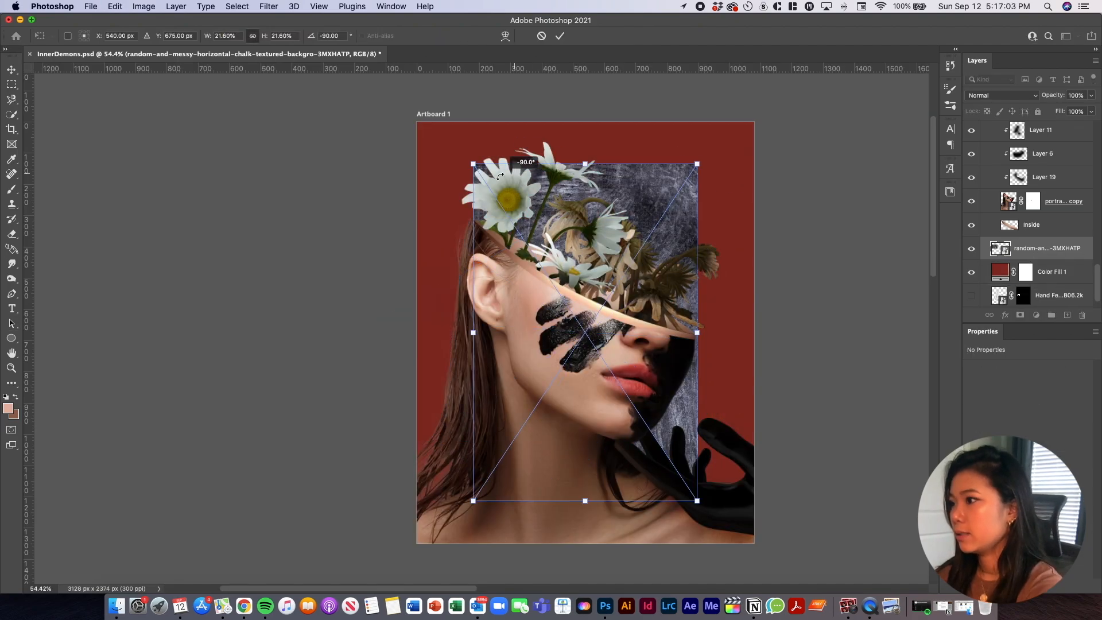
{"action": "left_click_drag", "start_coordinate": [697, 164], "coordinate": [790, 52]}
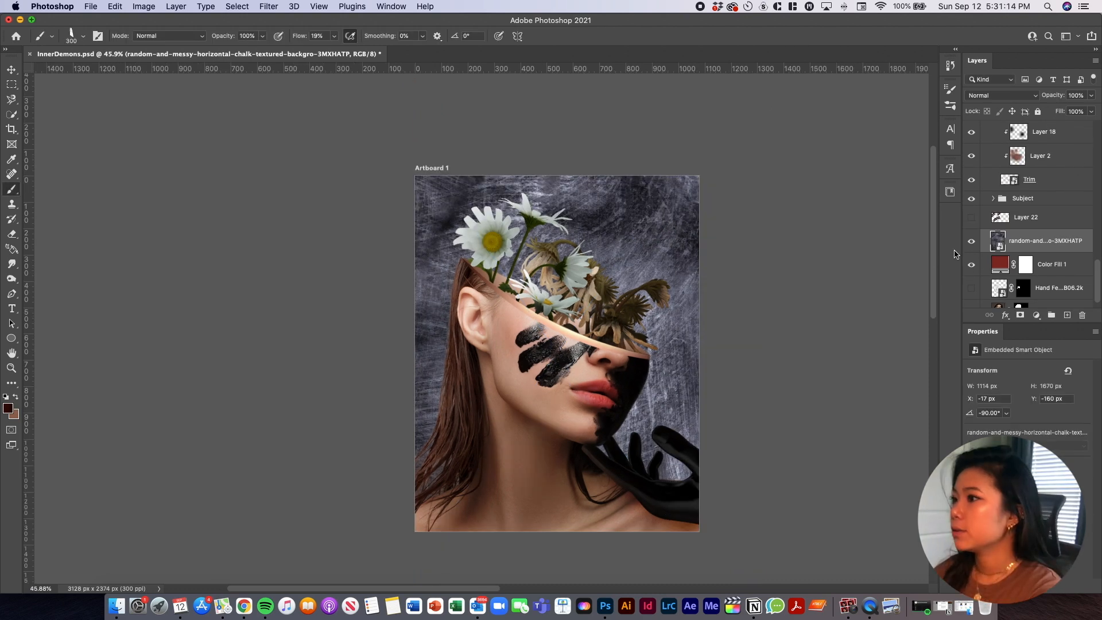
Set the chalk texture's blend mode to Overlay and bring it to the front of Artboard 1's layer stack
{"action": "left_click", "coordinate": [1026, 97]}
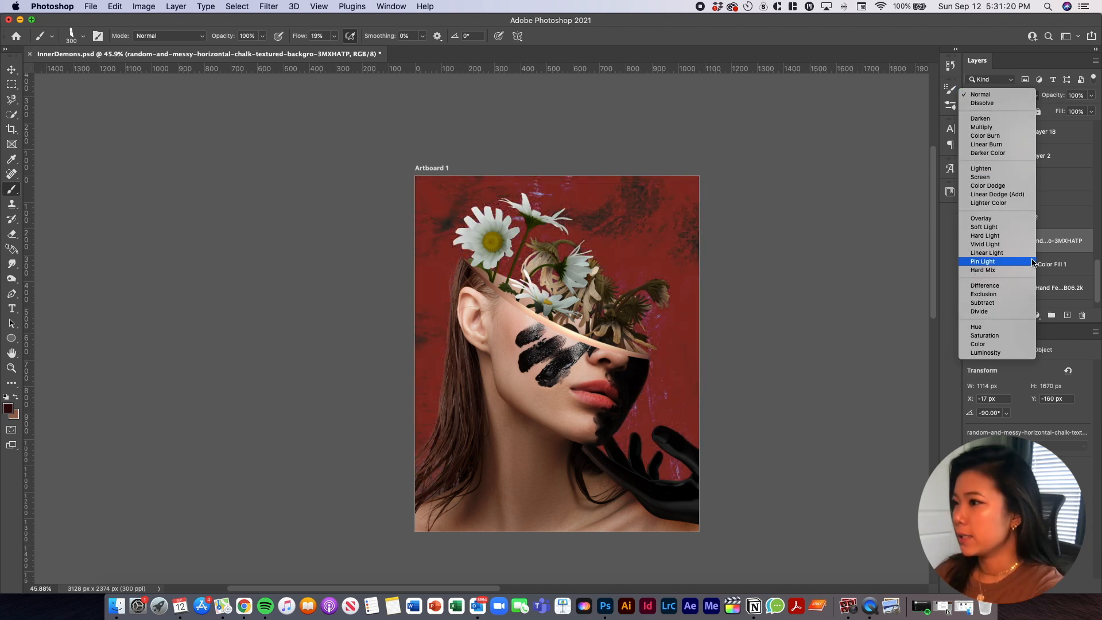
{"action": "left_click", "coordinate": [1001, 218]}
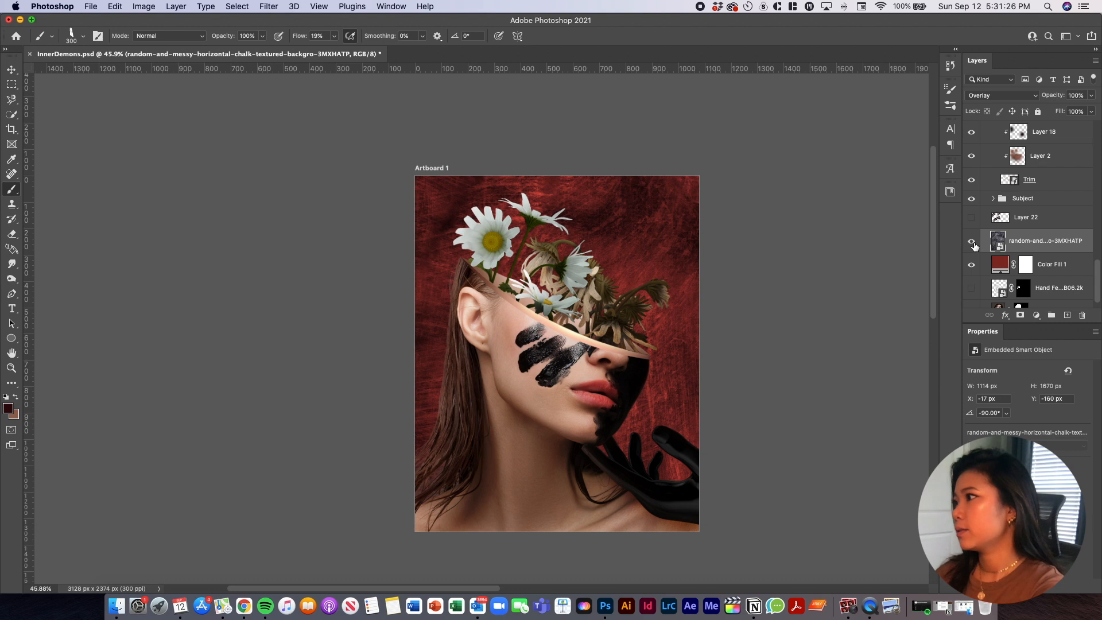
{"action": "key", "text": "super+shift+bracketright"}
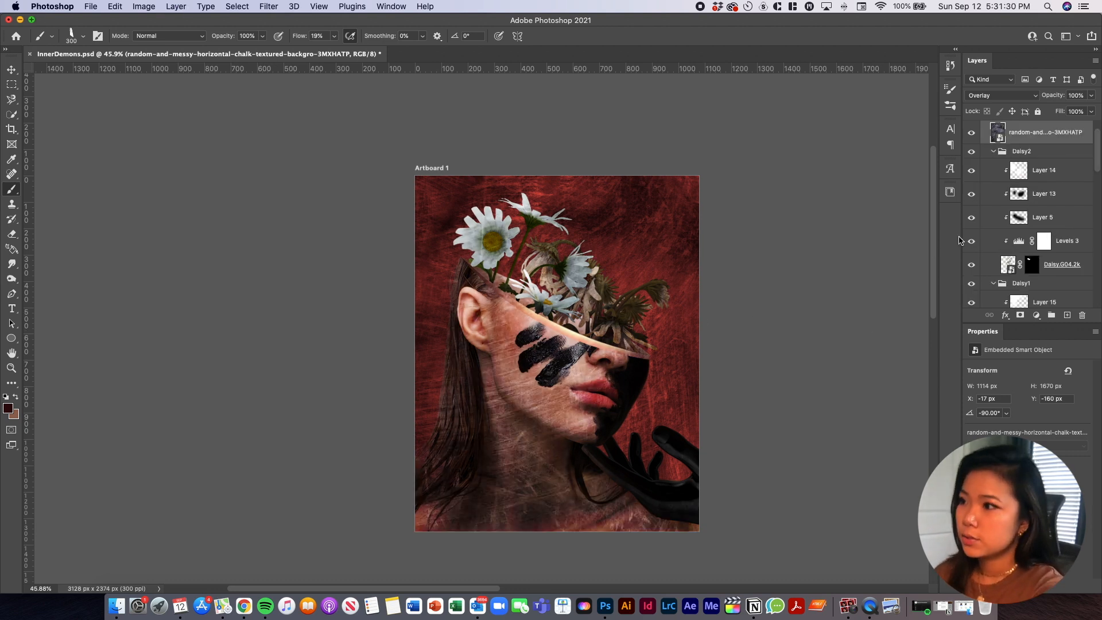
Set the chalk texture's blend mode to Soft Light, previewing Overlay again for comparison
{"action": "left_click", "coordinate": [1037, 96]}
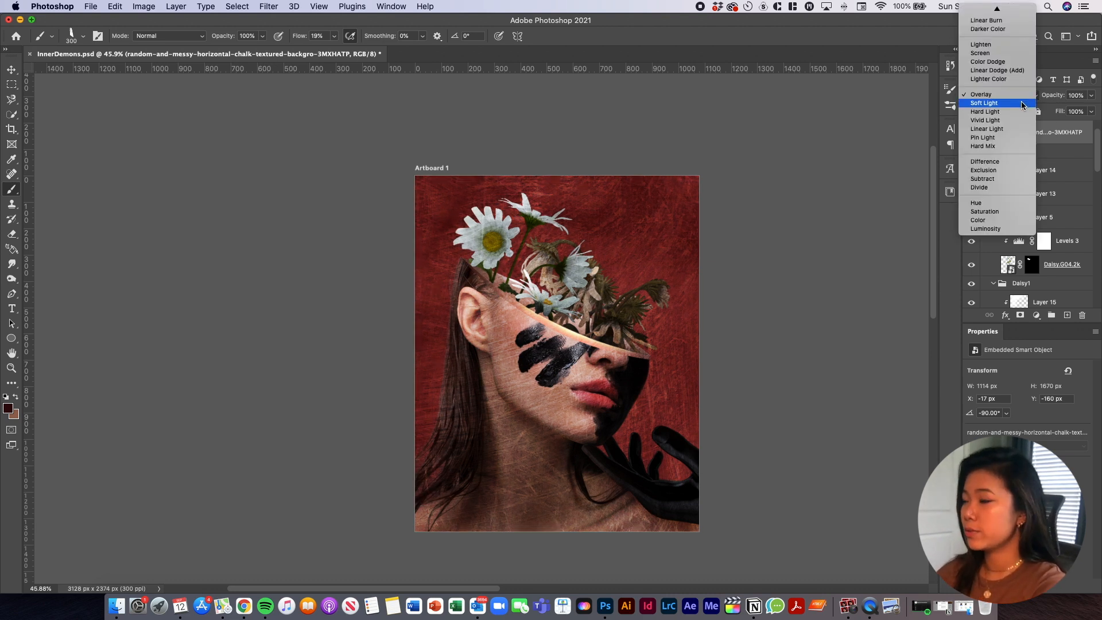
{"action": "left_click", "coordinate": [1021, 104]}
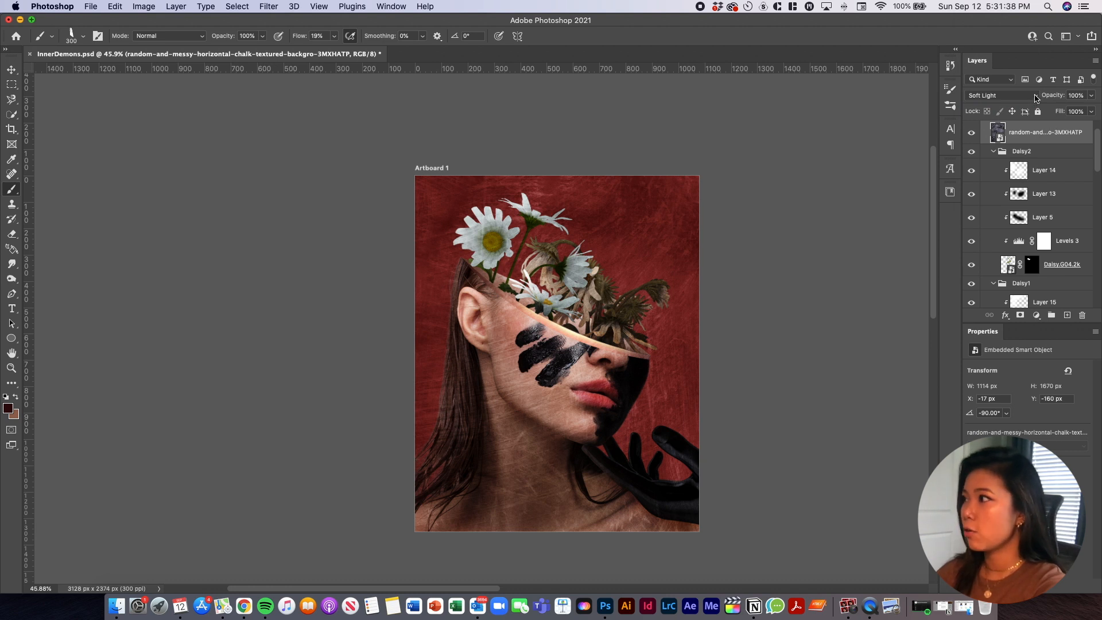
{"action": "left_click", "coordinate": [1036, 96]}
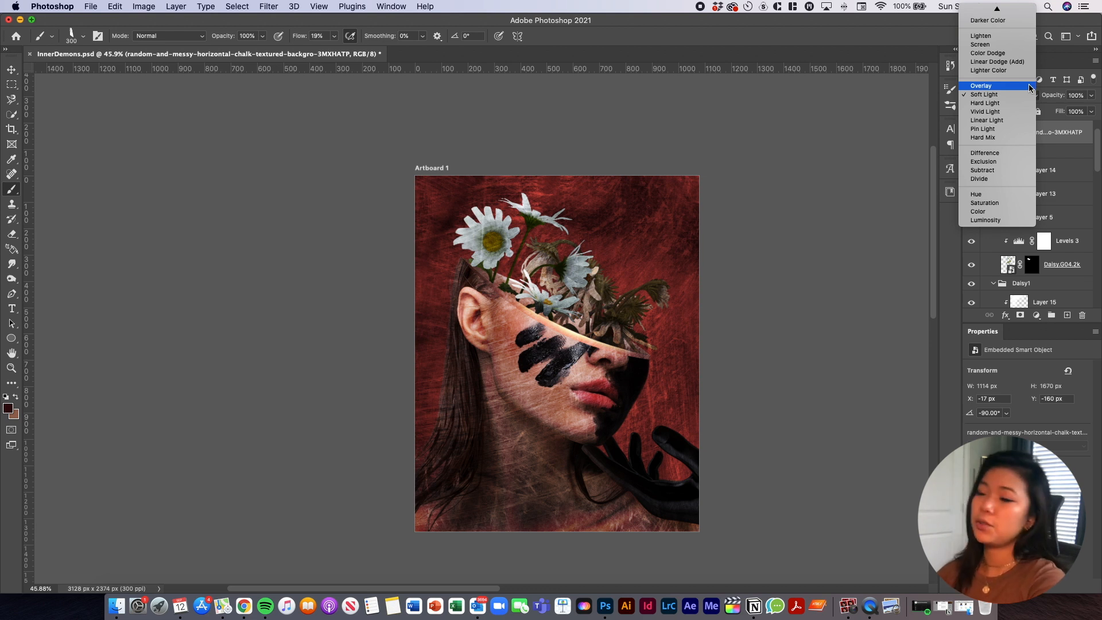
{"action": "left_click", "coordinate": [1028, 96]}
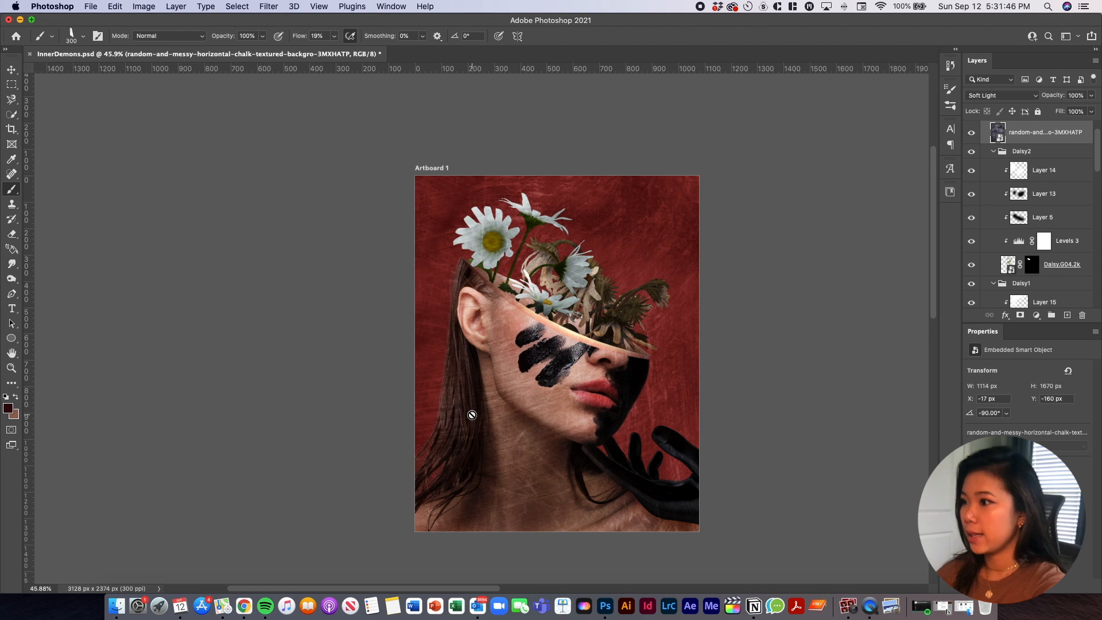
Examine how the Soft Light chalk texture affects the skin, hair, flowers and red background, both in detail and as a whole
{"action": "scroll", "coordinate": [538, 364], "scroll_direction": "down", "scroll_amount": 2}
{"action": "scroll", "coordinate": [537, 364], "scroll_direction": "up", "scroll_amount": 5, "text": "alt"}
{"action": "scroll", "coordinate": [573, 310], "scroll_direction": "down", "scroll_amount": 5}
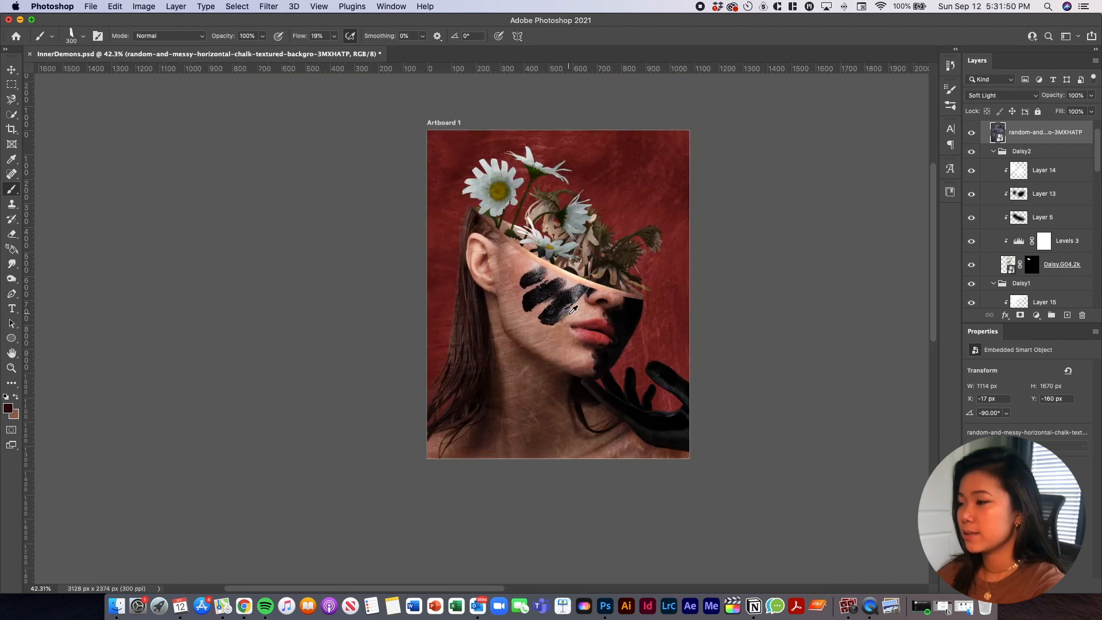
{"action": "scroll", "coordinate": [573, 310], "scroll_direction": "up", "scroll_amount": 5}
{"action": "scroll", "coordinate": [607, 333], "scroll_direction": "down", "scroll_amount": 4}
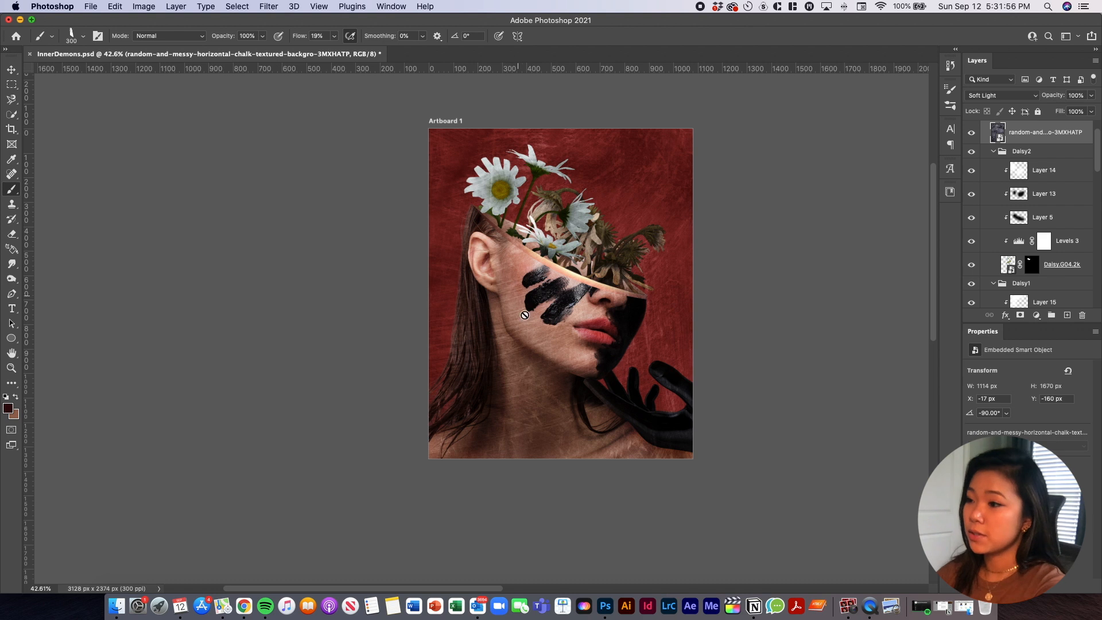
{"action": "scroll", "coordinate": [514, 251], "scroll_direction": "up", "scroll_amount": 3}
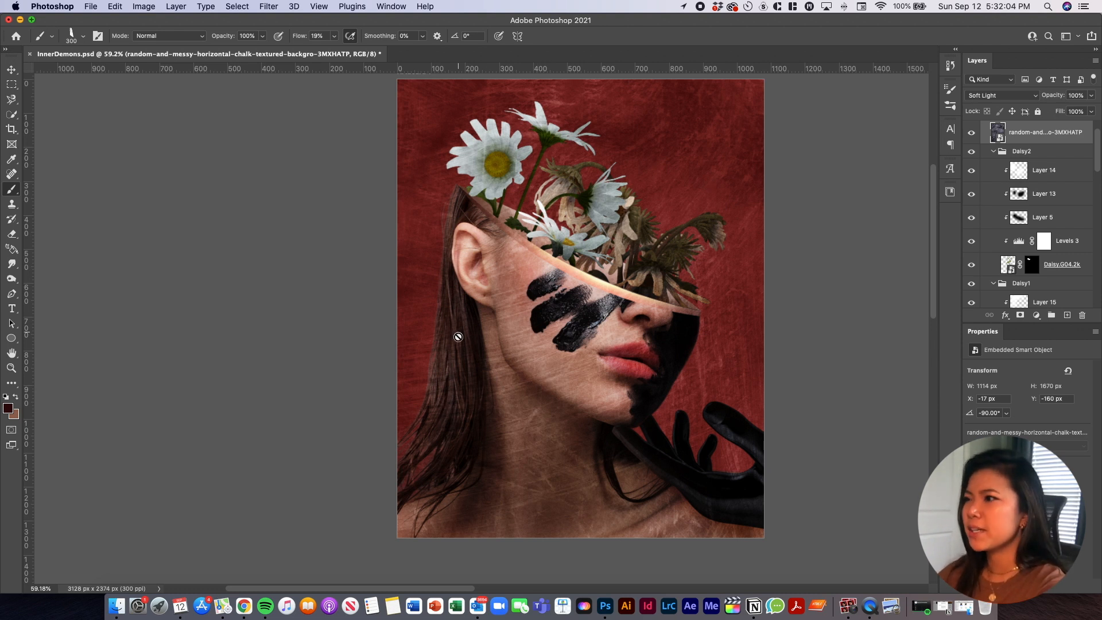
{"action": "scroll", "coordinate": [620, 271], "scroll_direction": "up", "scroll_amount": 1}
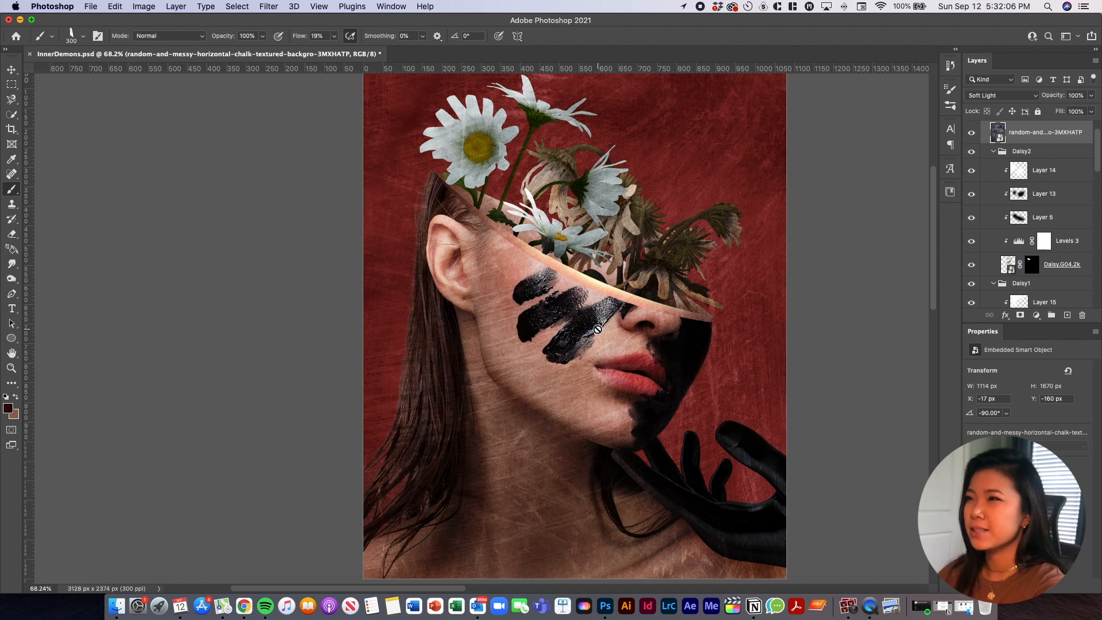
{"action": "scroll", "coordinate": [598, 329], "scroll_direction": "down", "scroll_amount": 4}
{"action": "scroll", "coordinate": [573, 357], "scroll_direction": "up", "scroll_amount": 3}
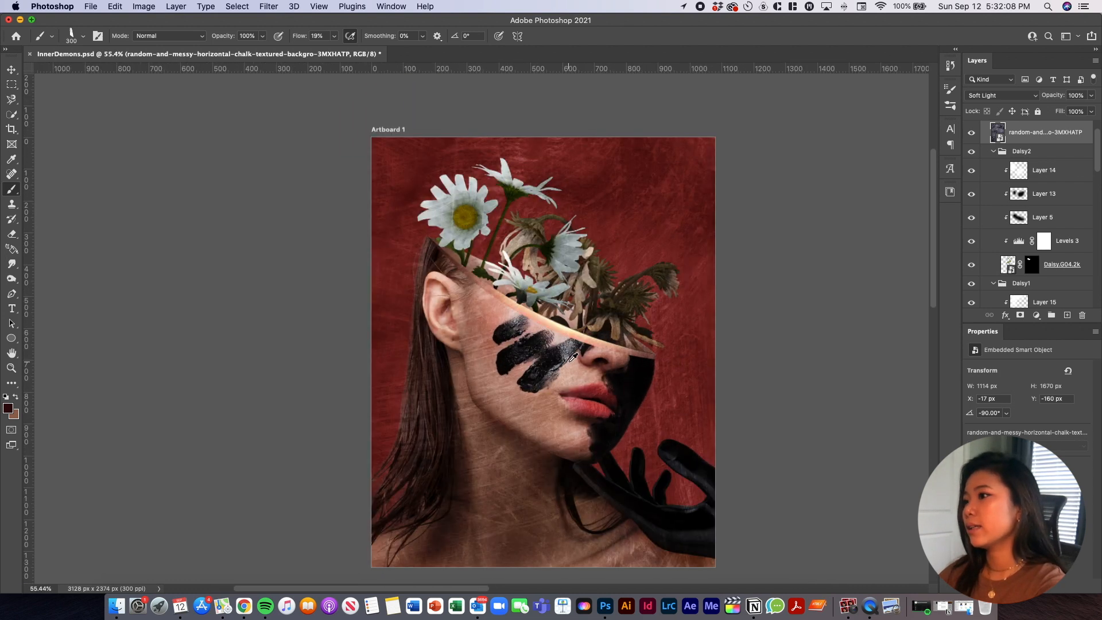
{"action": "scroll", "coordinate": [580, 362], "scroll_direction": "down", "scroll_amount": 3}
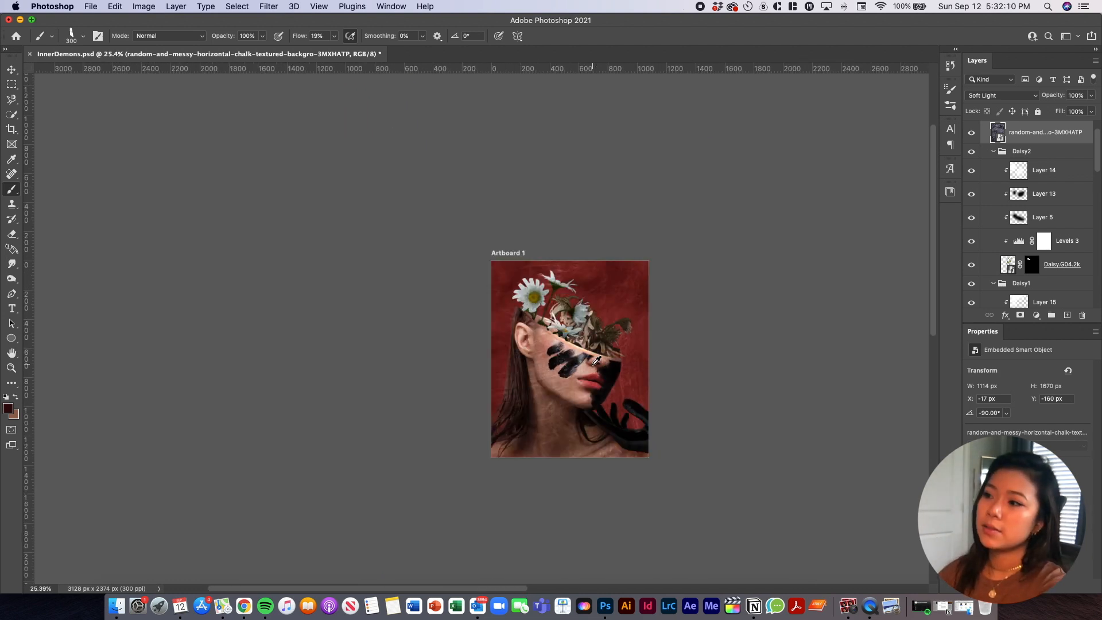
{"action": "scroll", "coordinate": [597, 361], "scroll_direction": "up", "scroll_amount": 1}
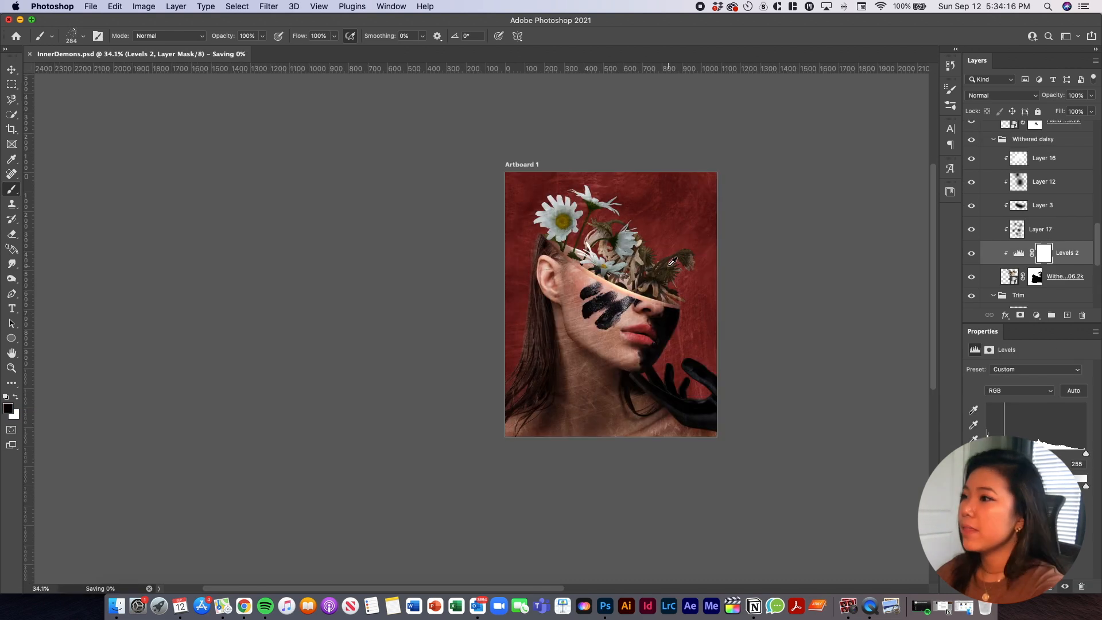
Collapse Artboard 1's layers and make the blank Artboard 2 visible beside it
{"action": "scroll", "coordinate": [667, 261], "scroll_direction": "up", "scroll_amount": 1}
{"action": "scroll", "coordinate": [1067, 209], "scroll_direction": "up", "scroll_amount": 3}
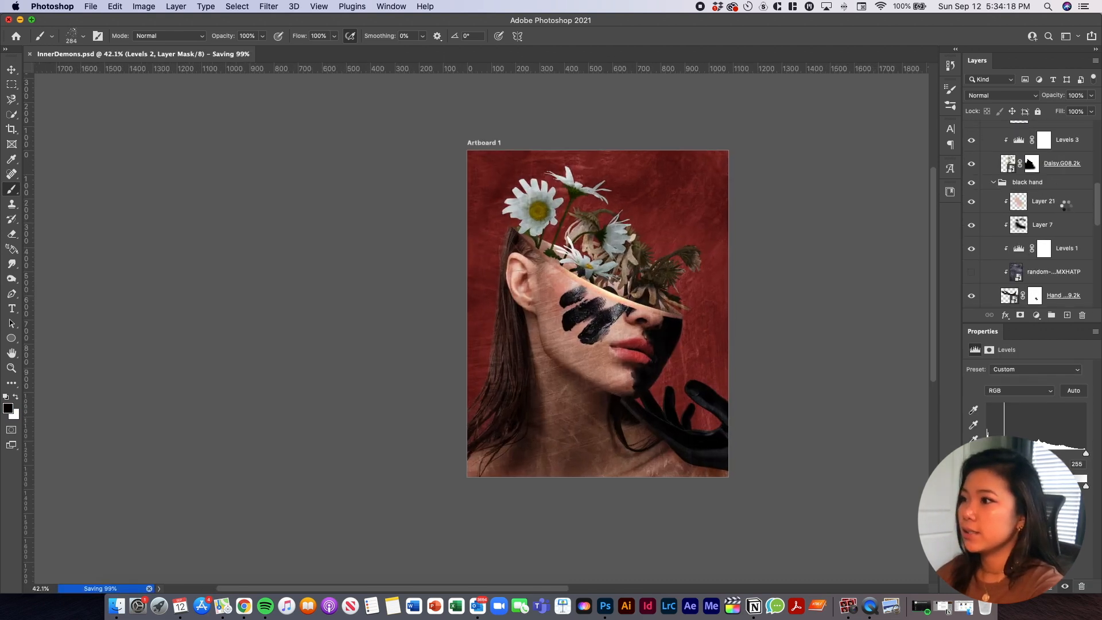
{"action": "scroll", "coordinate": [1063, 208], "scroll_direction": "up", "scroll_amount": 3}
{"action": "left_click", "coordinate": [982, 144]}
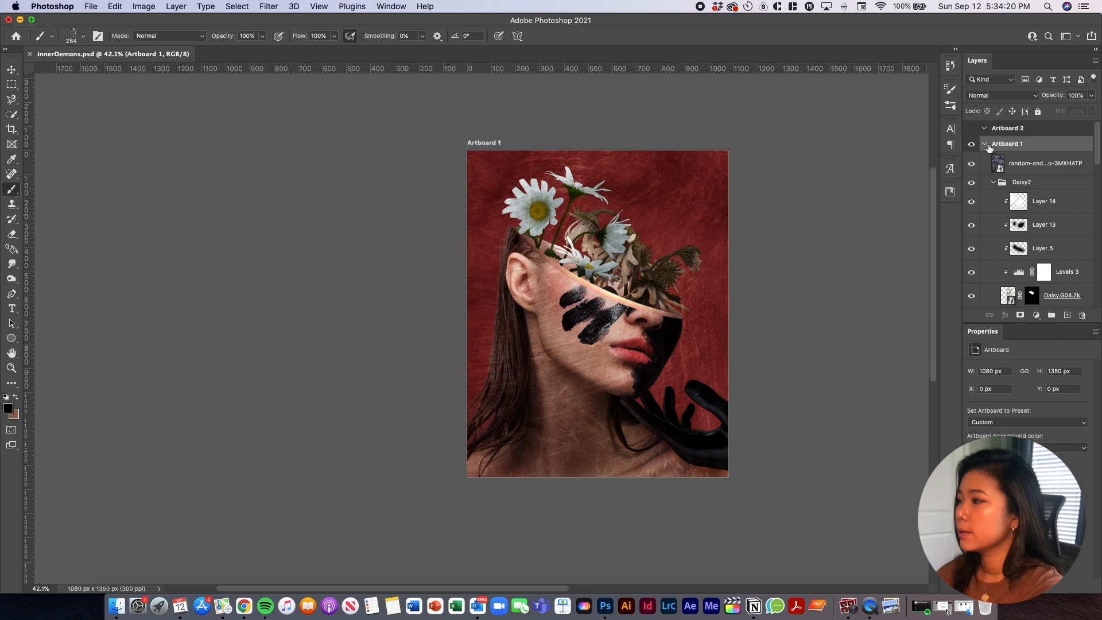
{"action": "left_click", "coordinate": [985, 143]}
{"action": "left_click", "coordinate": [972, 129]}
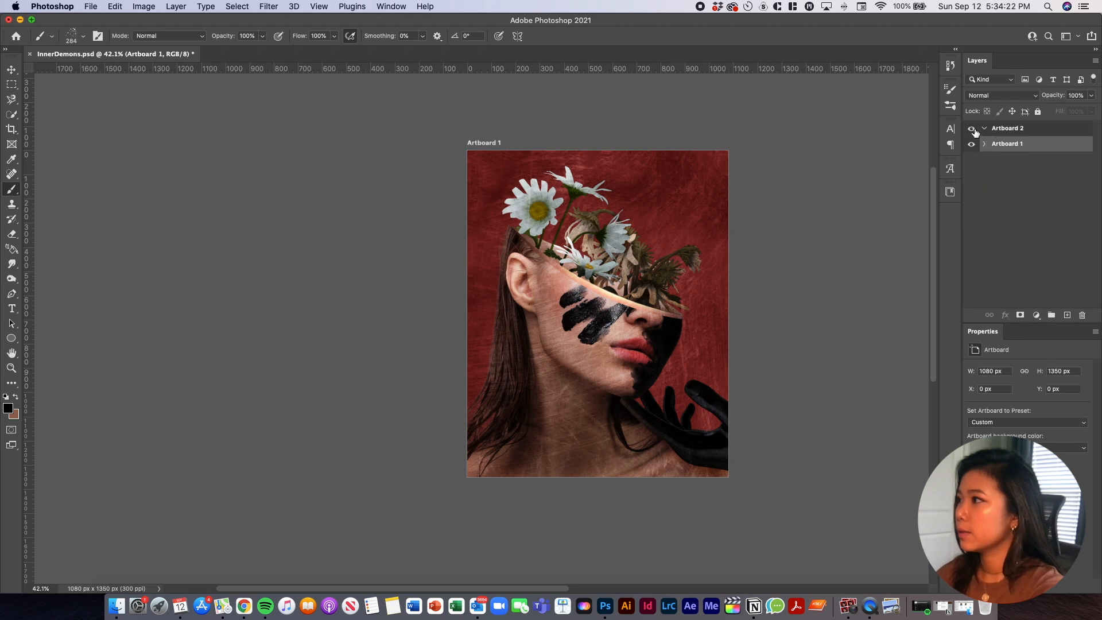
{"action": "scroll", "coordinate": [705, 271], "scroll_direction": "down", "scroll_amount": 3}
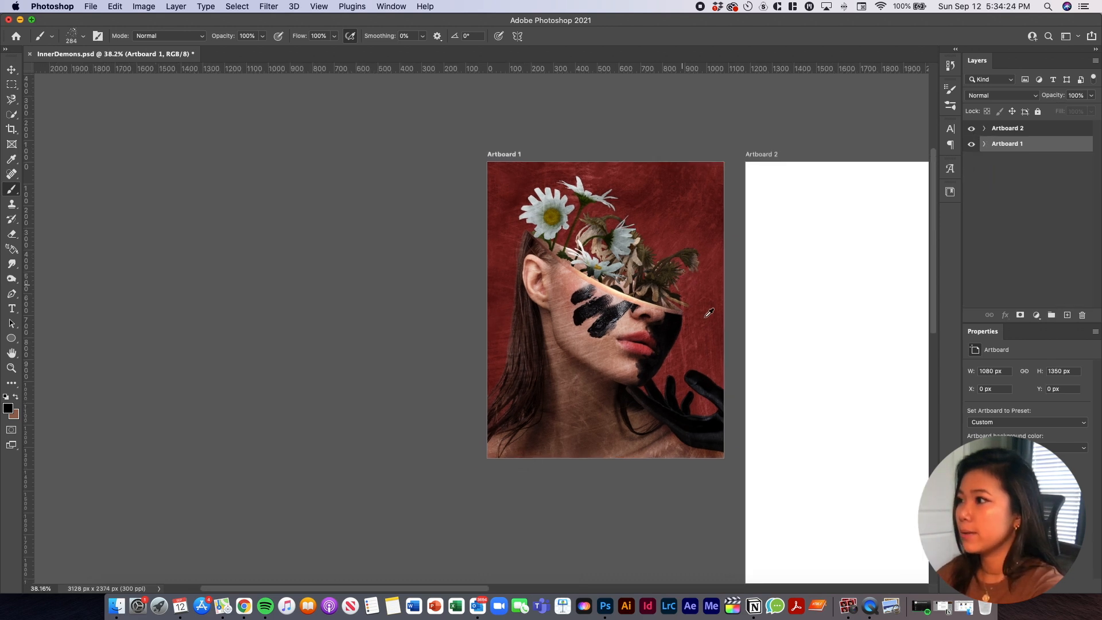
{"action": "left_click_drag", "start_coordinate": [701, 303], "coordinate": [571, 300]}
Copy Artboard 1's layers from the chalk texture down to the red color fill and paste them into Artboard 2
{"action": "left_click", "coordinate": [984, 144]}
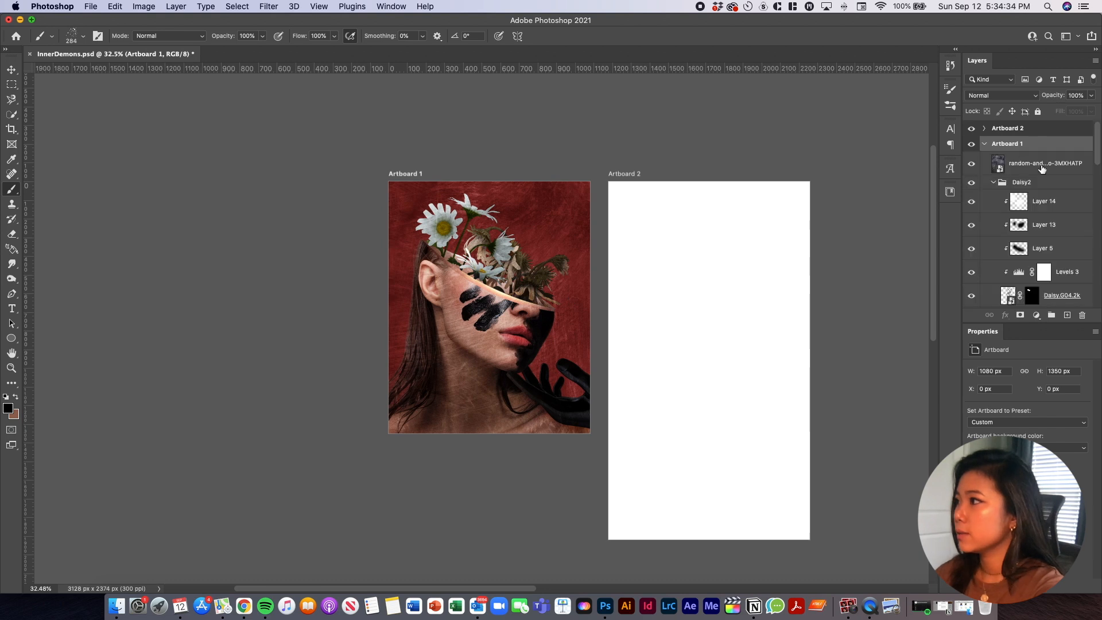
{"action": "left_click", "coordinate": [1041, 168]}
{"action": "scroll", "coordinate": [1045, 171], "scroll_direction": "down", "scroll_amount": 10}
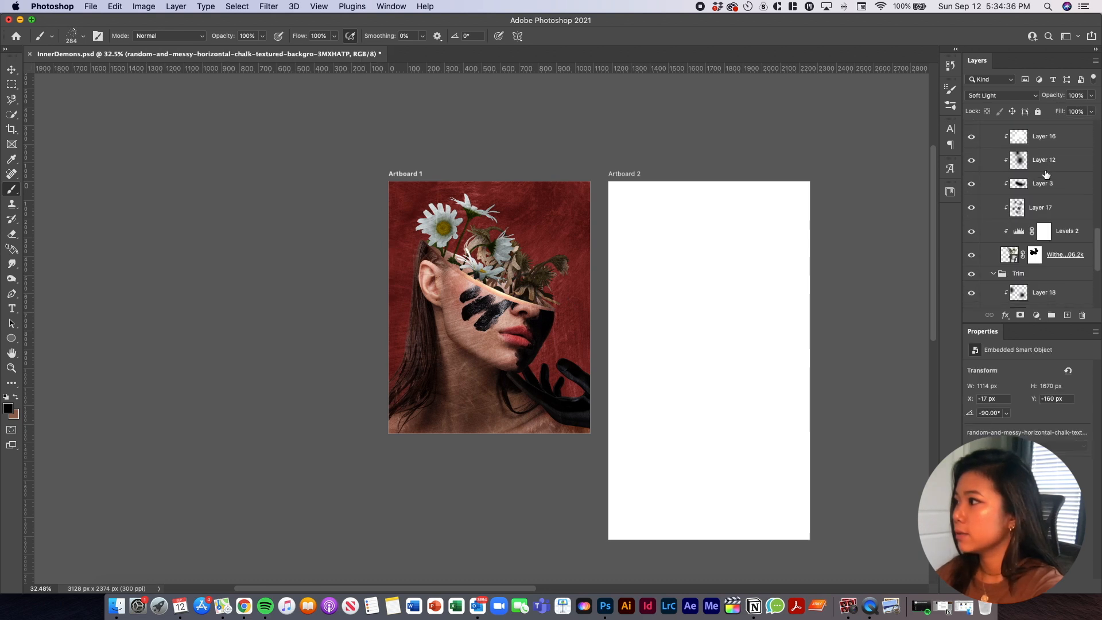
{"action": "scroll", "coordinate": [1045, 174], "scroll_direction": "down", "scroll_amount": 8}
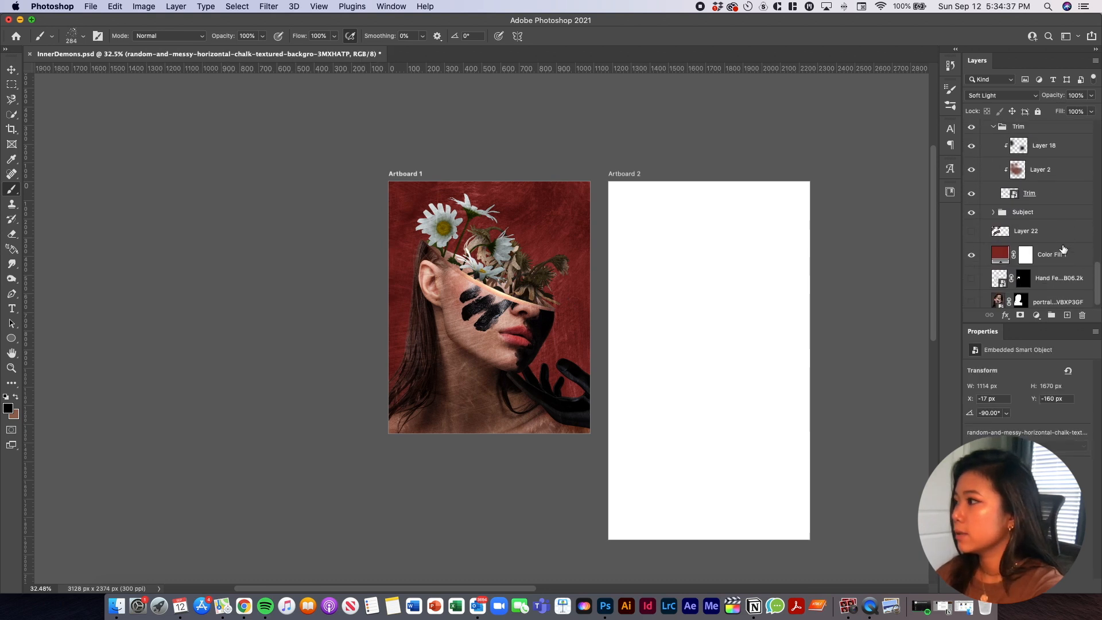
{"action": "left_click", "coordinate": [1077, 253], "text": "shift"}
{"action": "key", "text": "super+c"}
{"action": "key", "text": "v"}
{"action": "left_click", "coordinate": [631, 176]}
{"action": "key", "text": "v"}
{"action": "key", "text": "super+v"}
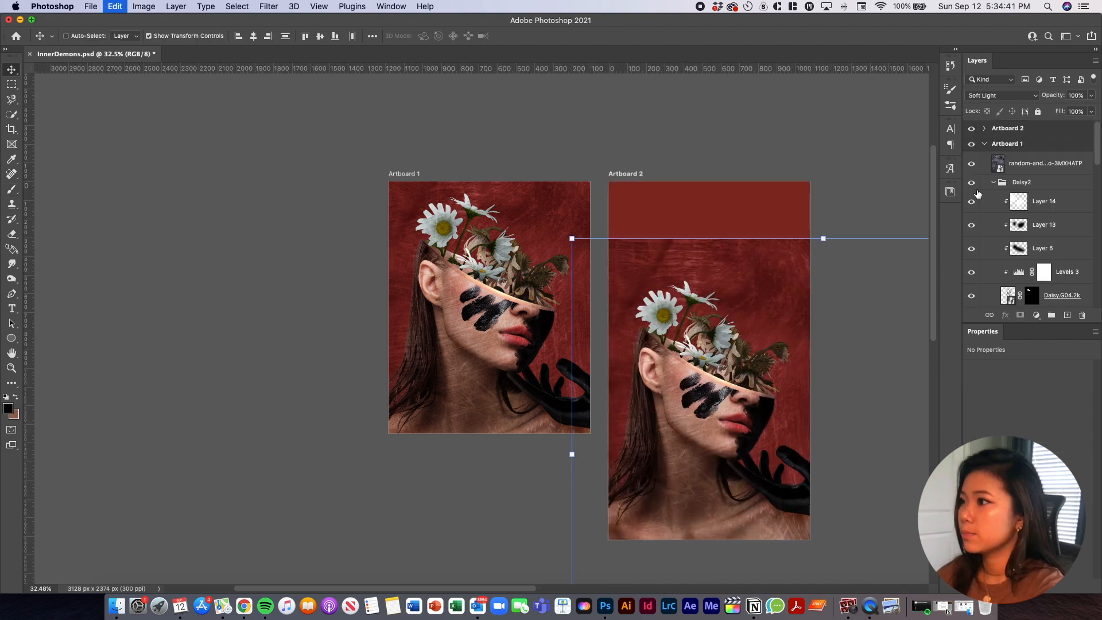
Move the pasted composite upward and scale it proportionally to about 116% so it fills all of Artboard 2
{"action": "left_click_drag", "start_coordinate": [737, 358], "coordinate": [728, 324]}
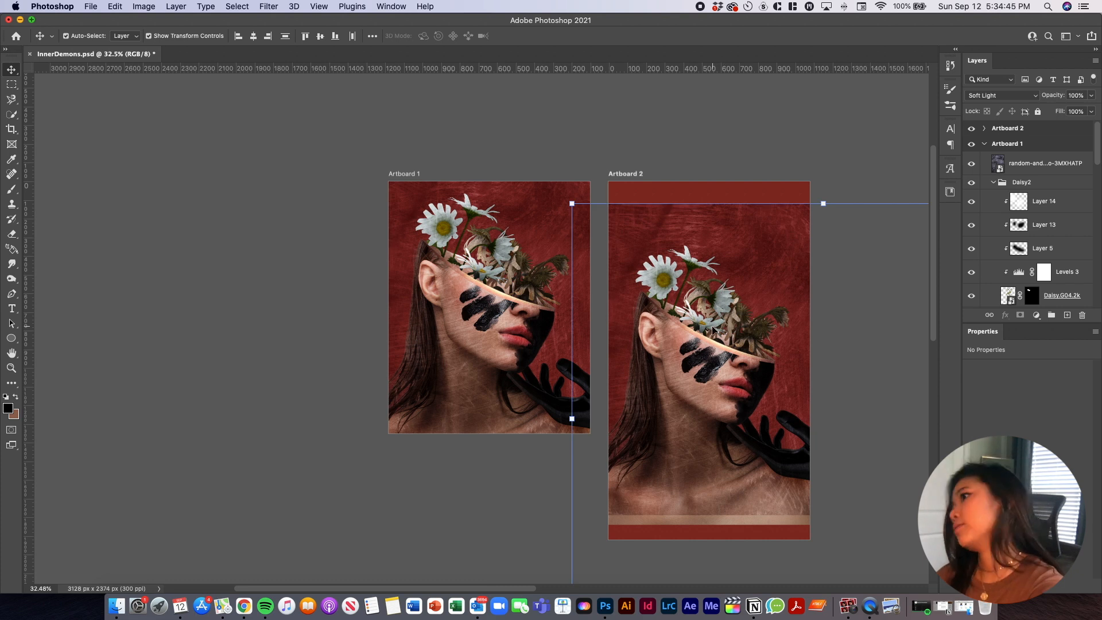
{"action": "left_click", "coordinate": [570, 204]}
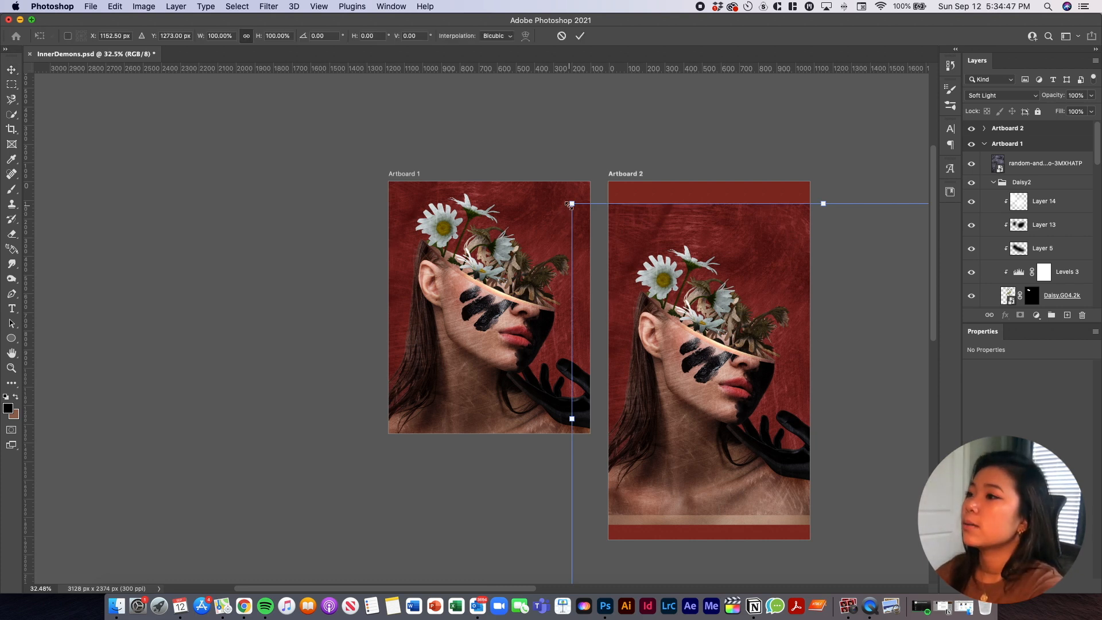
{"action": "left_click_drag", "start_coordinate": [546, 194], "coordinate": [526, 185]}
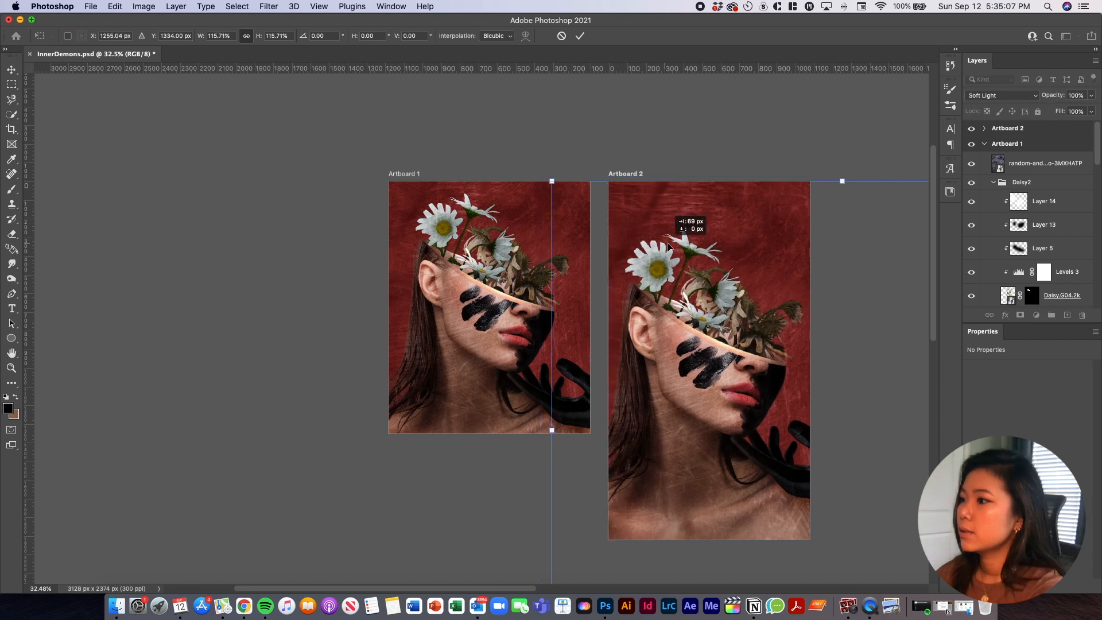
{"action": "left_click_drag", "start_coordinate": [664, 243], "coordinate": [662, 246]}
{"action": "key", "text": "Return"}
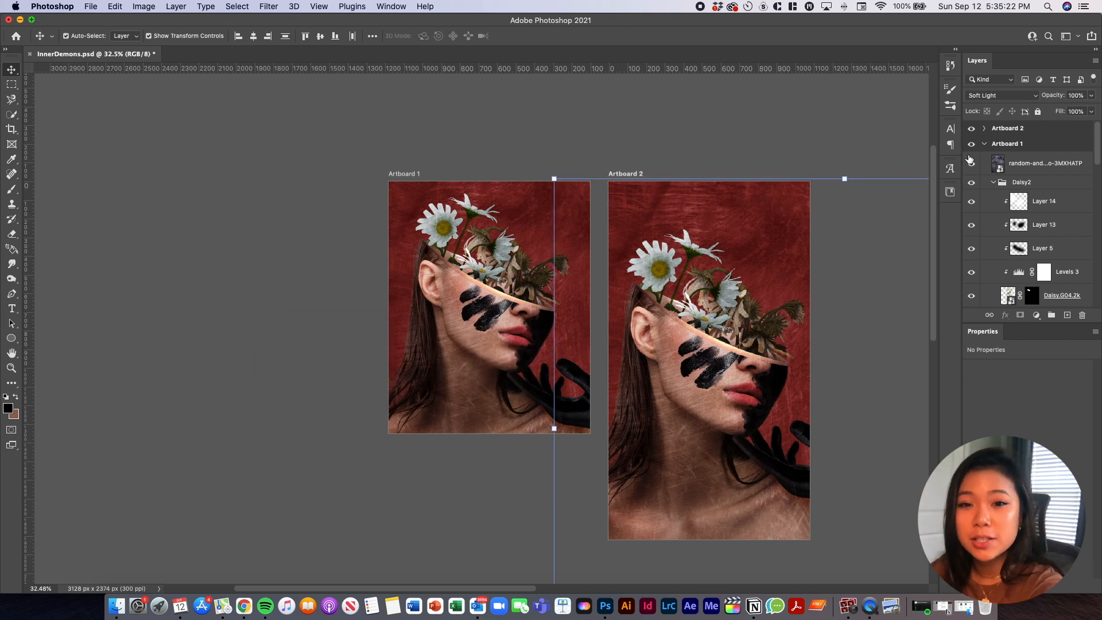
Rename Artboard 1 as InnerDemons_1080x1350
{"action": "left_click", "coordinate": [1012, 147]}
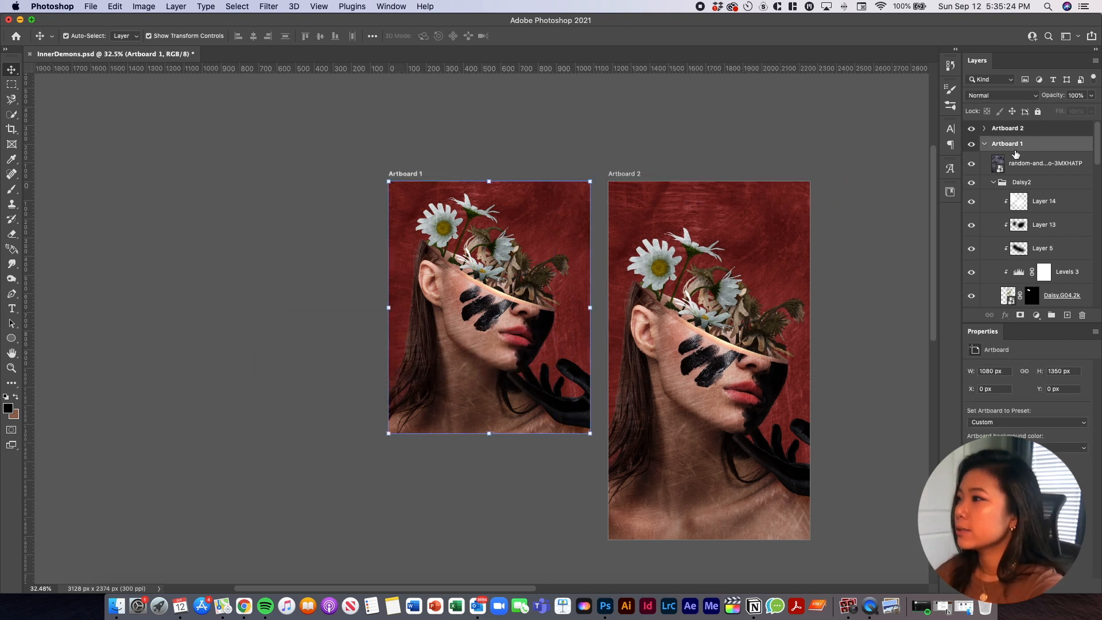
{"action": "double_click", "coordinate": [1009, 143]}
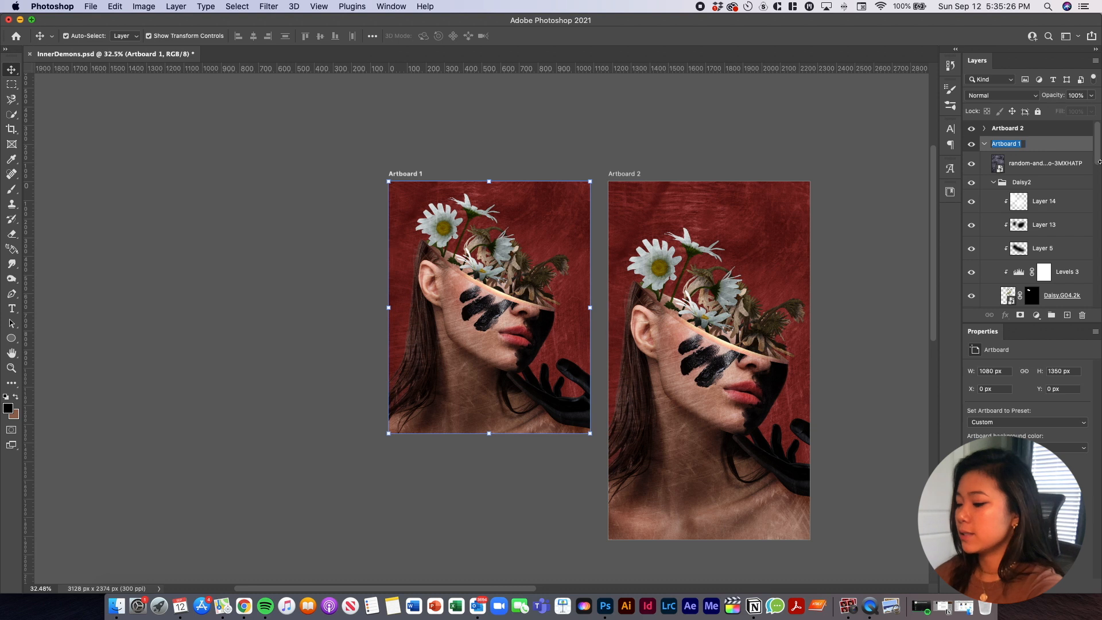
{"action": "type", "text": "InnerDemons_1080x1350"}
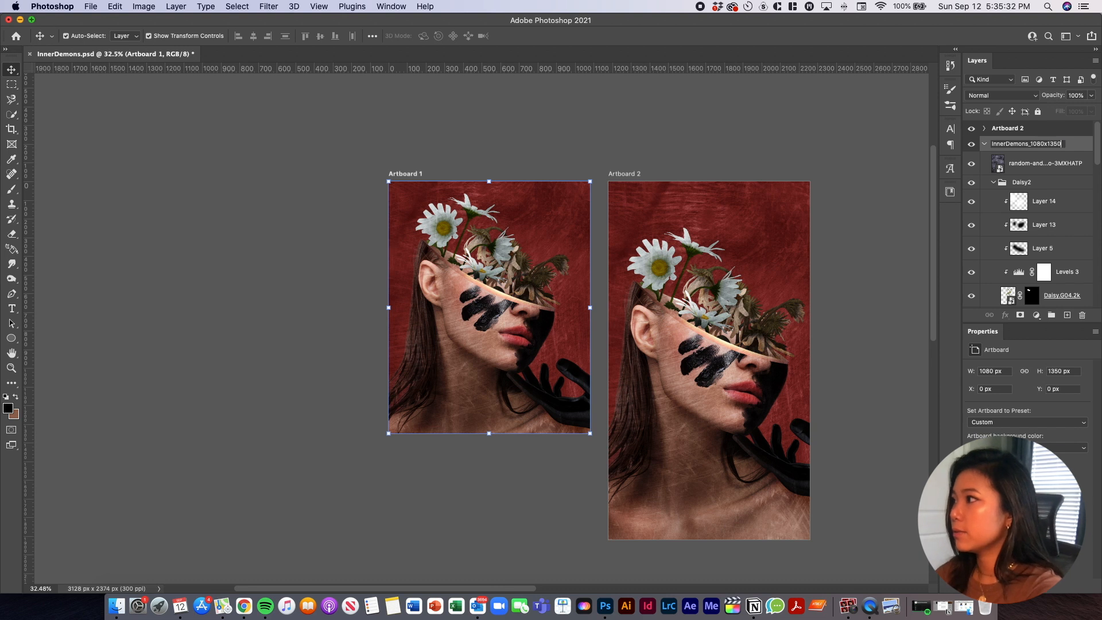
{"action": "key", "text": "Return"}
Rename Artboard 2 as InnerDemons_1080x1920 and save the document
{"action": "double_click", "coordinate": [1009, 128]}
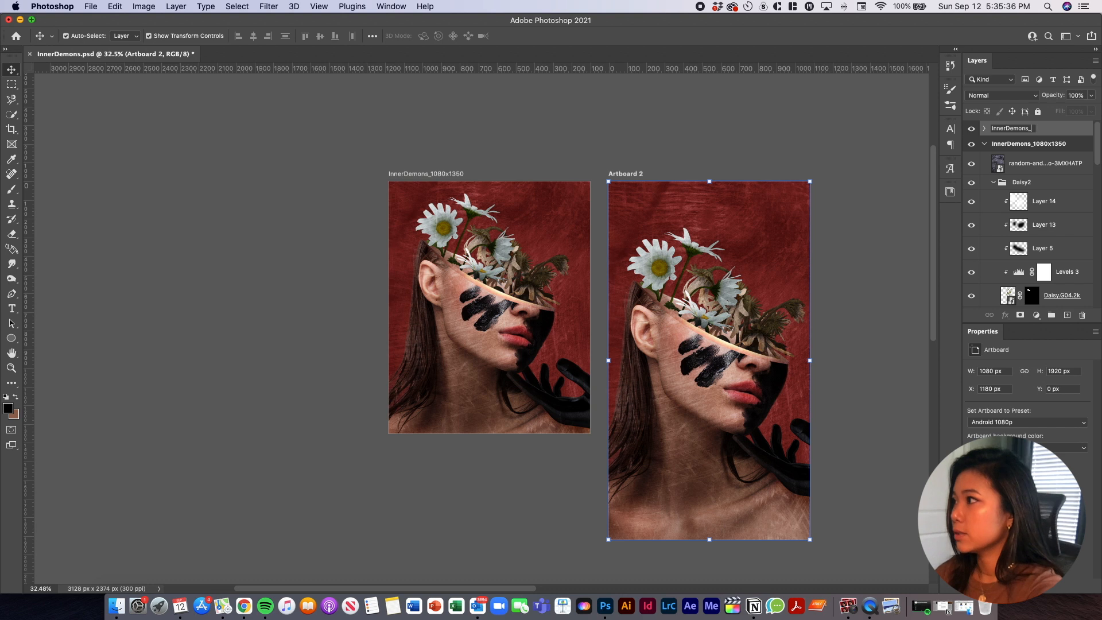
{"action": "type", "text": "InnerDemons_1080x192"}
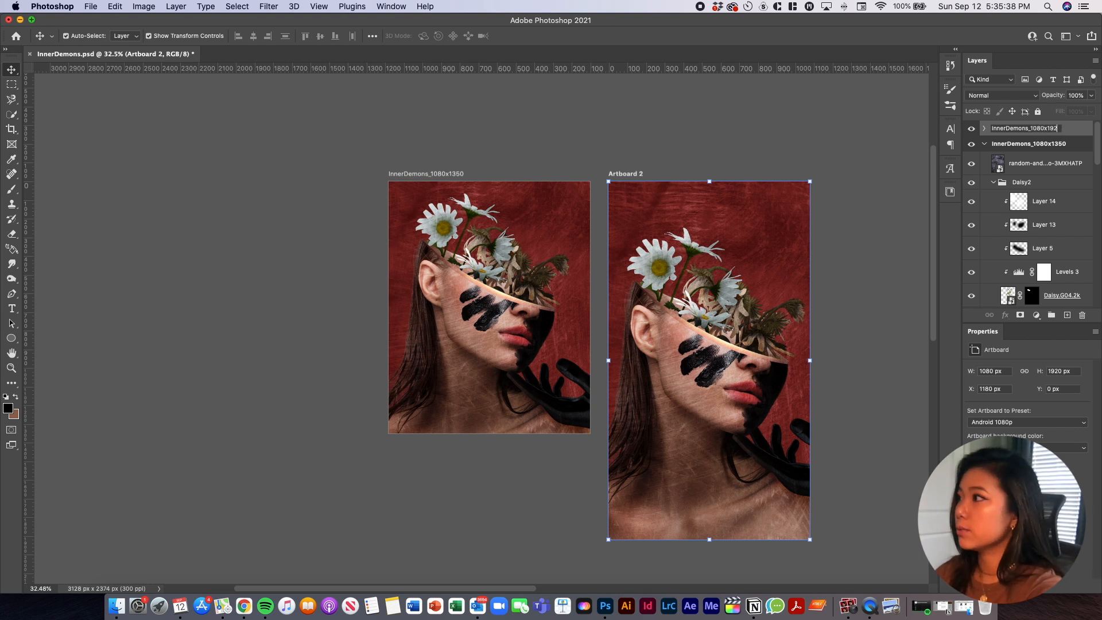
{"action": "type", "text": "0"}
{"action": "key", "text": "Return"}
{"action": "key", "text": "z"}
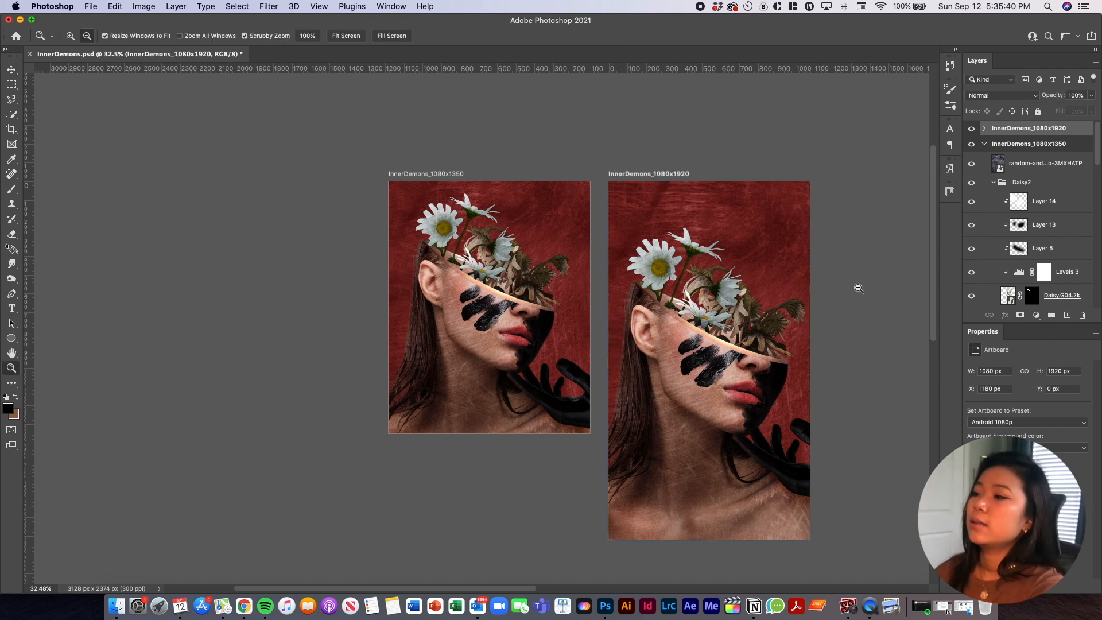
{"action": "key", "text": "super+s"}
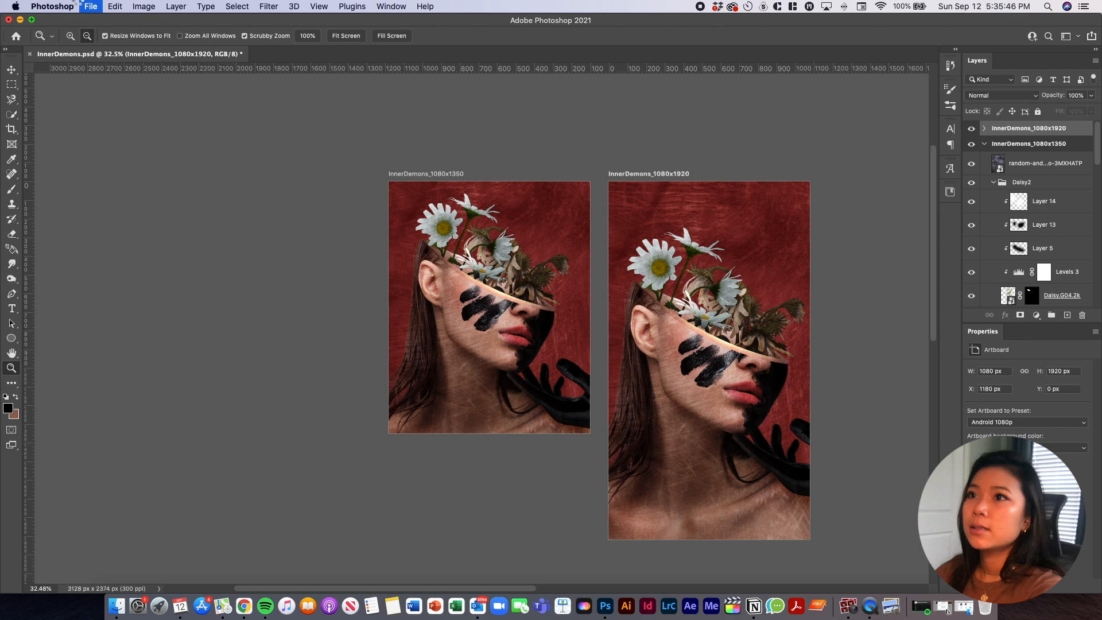
Export both artboards at 1x scale, with the 1080x1350 version as a JPG at Great quality
{"action": "left_click", "coordinate": [91, 6]}
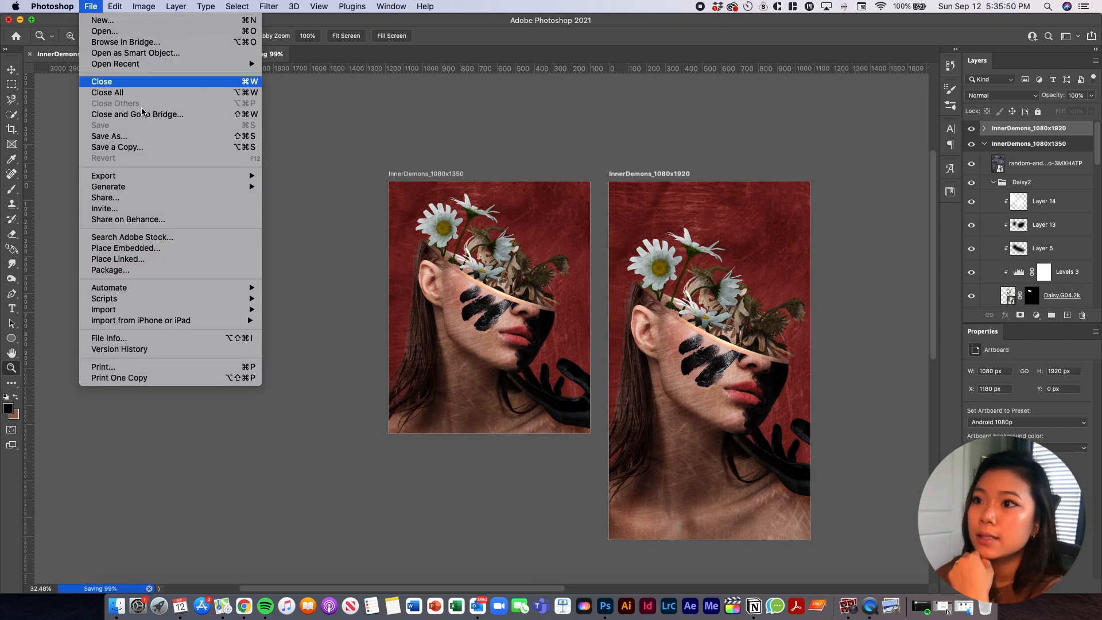
{"action": "mouse_move", "coordinate": [149, 175]}
{"action": "left_click", "coordinate": [302, 187]}
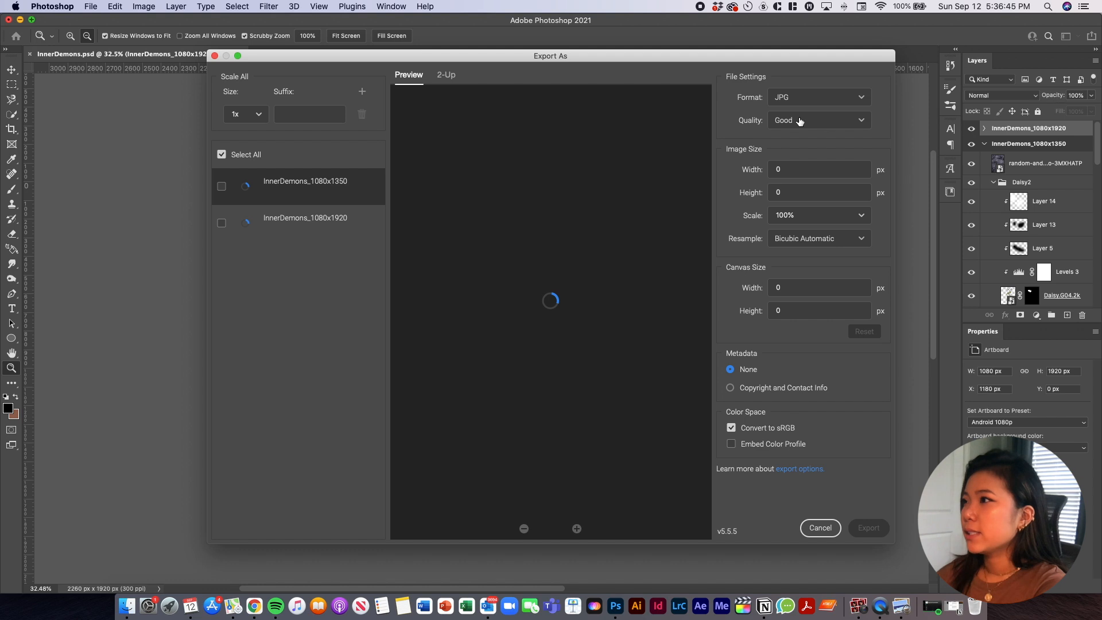
{"action": "left_click", "coordinate": [861, 120]}
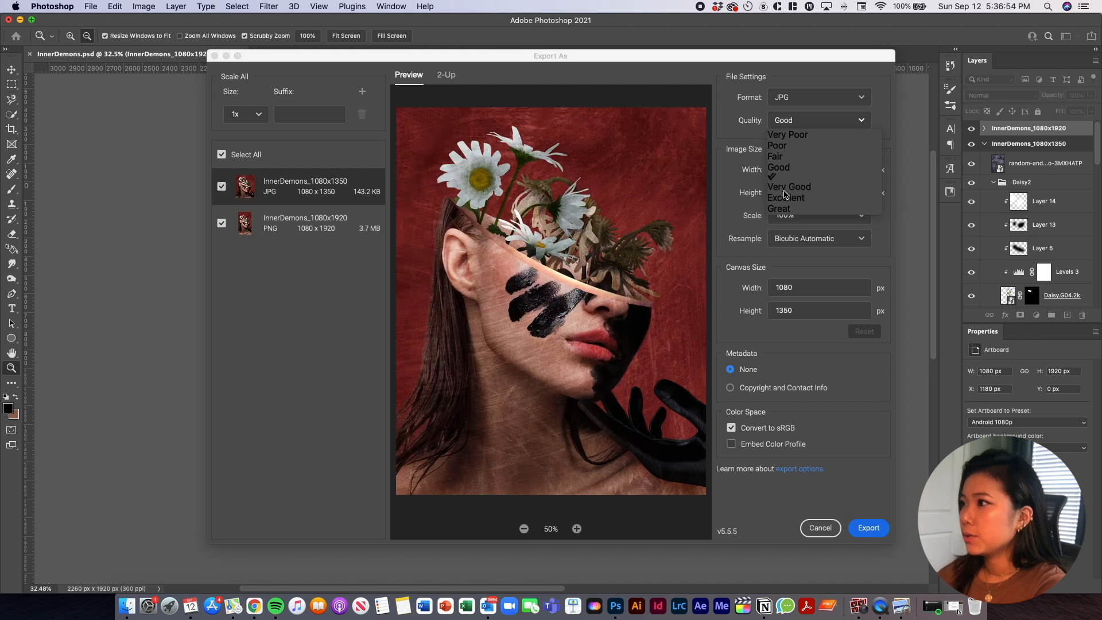
{"action": "left_click", "coordinate": [781, 208]}
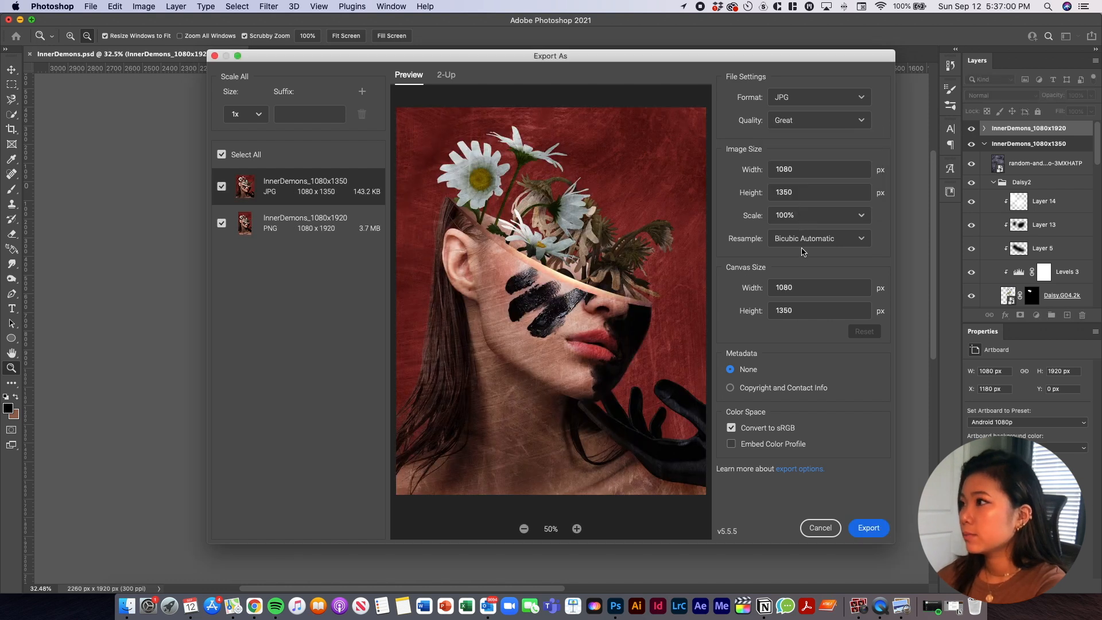
{"action": "left_click", "coordinate": [869, 527]}
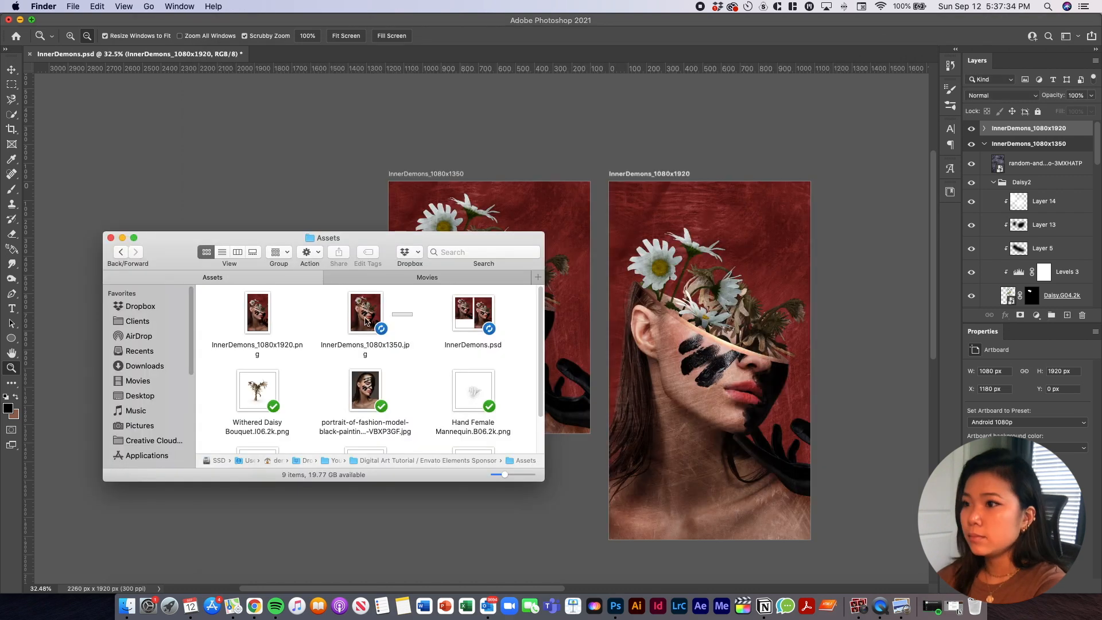
Open the exported InnerDemons_1080x1920.png and InnerDemons_1080x1350.jpg together in Adobe Lightroom Classic from the Assets folder
{"action": "left_click", "coordinate": [268, 325], "text": "super"}
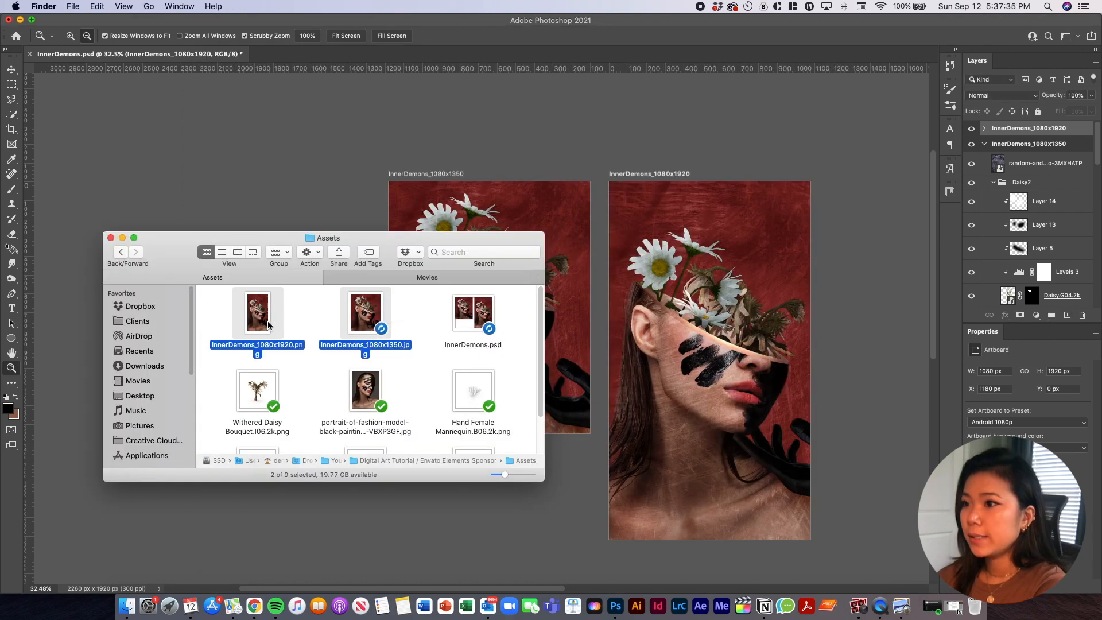
{"action": "right_click", "coordinate": [266, 329]}
{"action": "mouse_move", "coordinate": [332, 322]}
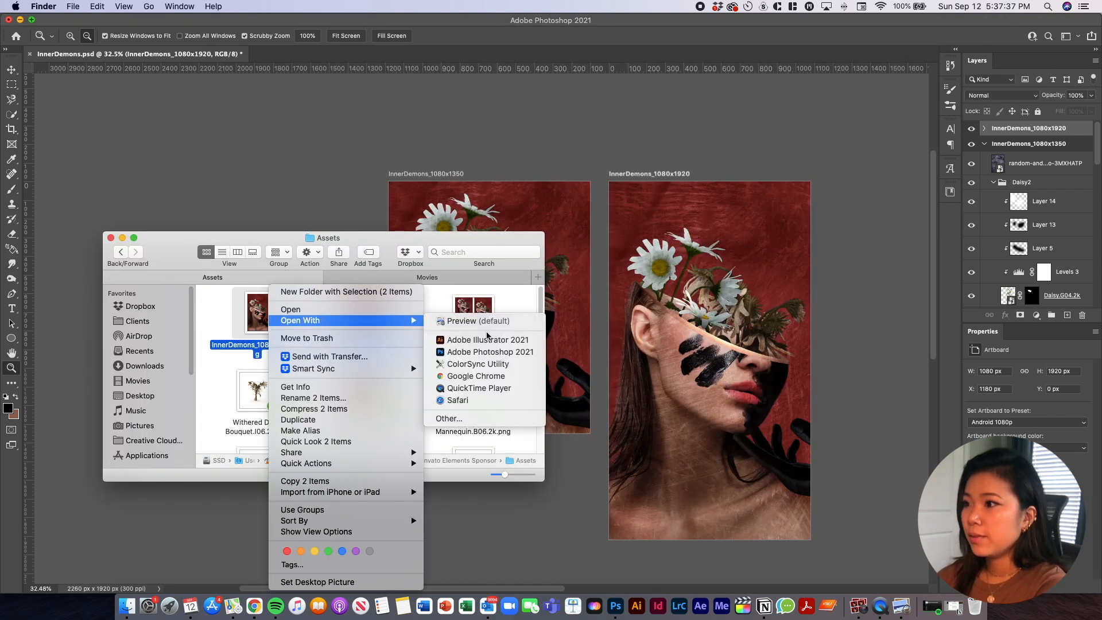
{"action": "left_click", "coordinate": [479, 418]}
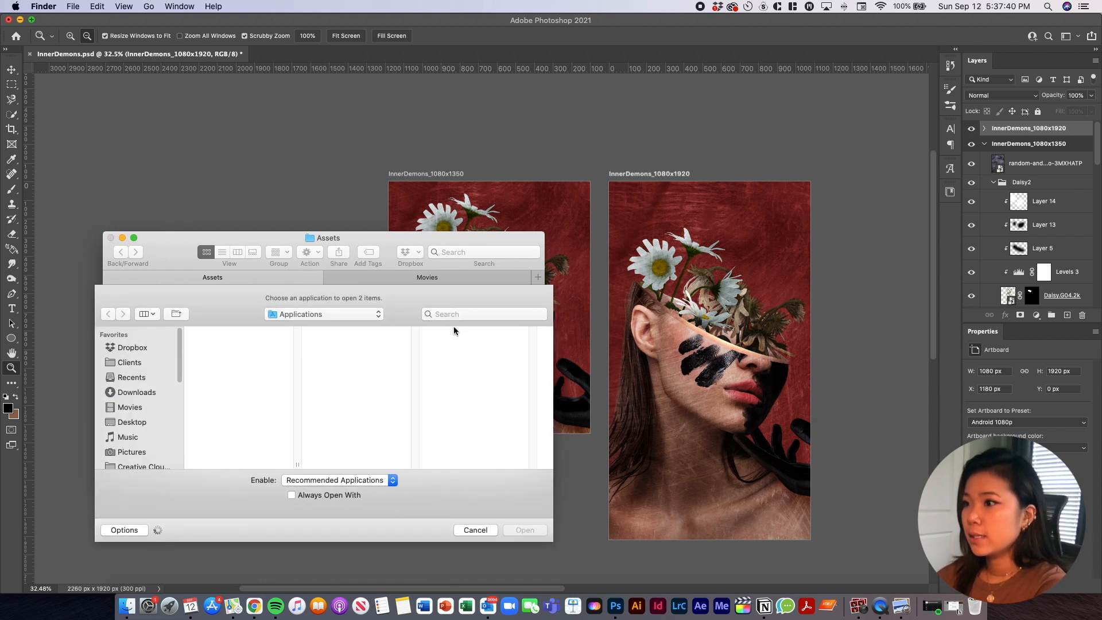
{"action": "left_click", "coordinate": [453, 315]}
{"action": "type", "text": "lightro"}
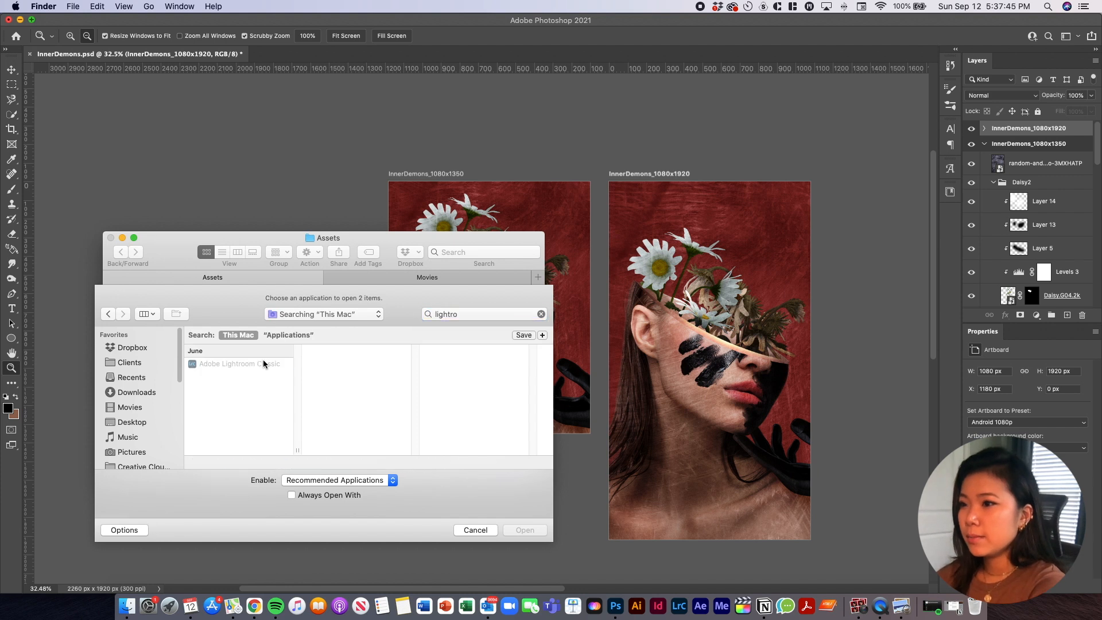
{"action": "left_click", "coordinate": [263, 364]}
{"action": "left_click", "coordinate": [525, 530]}
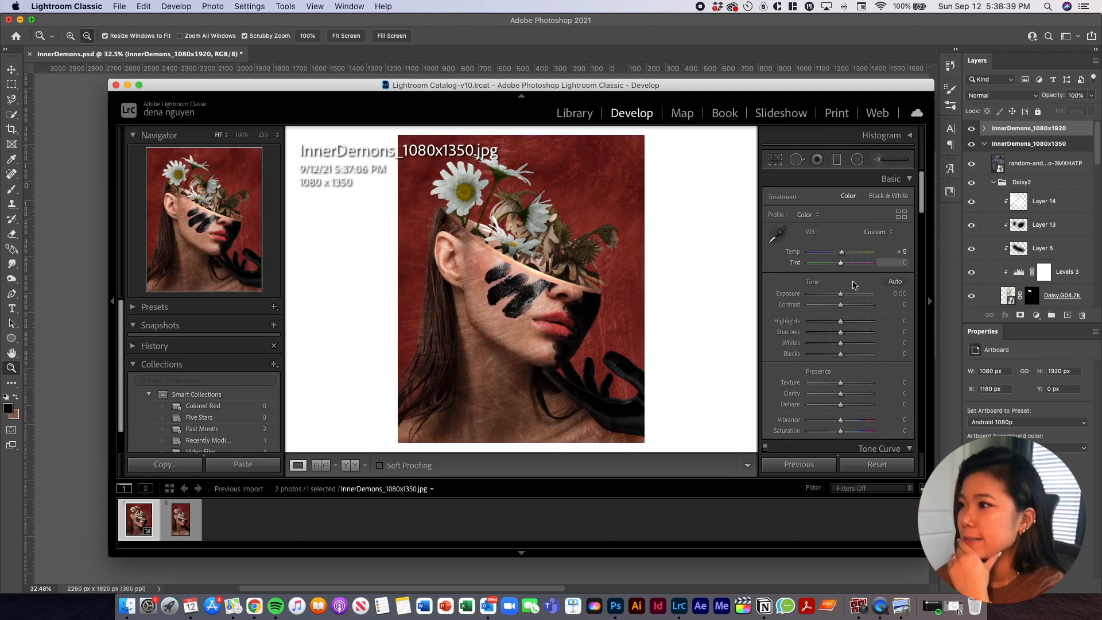
Set the 1080x1350 image's exposure to +0.15, contrast +5, highlights -2, shadows +3, whites +15 and blacks +17, and raise its vibrance
{"action": "left_click_drag", "start_coordinate": [841, 294], "coordinate": [846, 336]}
{"action": "scroll", "coordinate": [841, 305], "scroll_direction": "down", "scroll_amount": 1}
{"action": "scroll", "coordinate": [848, 336], "scroll_direction": "down", "scroll_amount": 1}
{"action": "left_click_drag", "start_coordinate": [848, 298], "coordinate": [842, 303]}
{"action": "scroll", "coordinate": [841, 322], "scroll_direction": "down", "scroll_amount": 1}
{"action": "left_click_drag", "start_coordinate": [840, 371], "coordinate": [855, 372]}
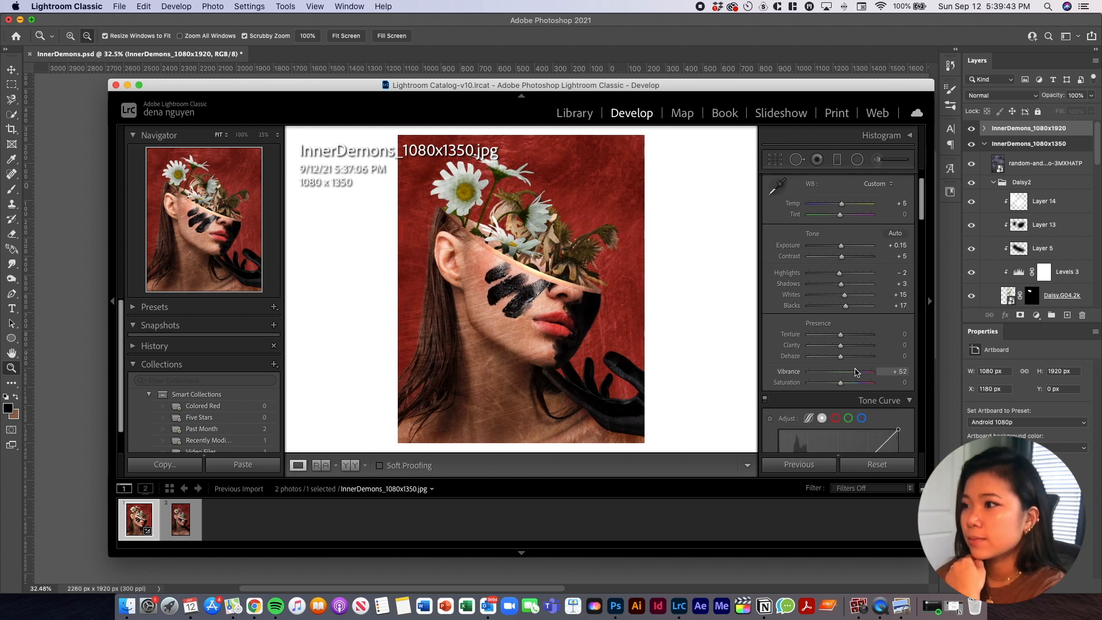
Increase the 1080x1350 image's red saturation in the color mix and set its Red Primary calibration hue to -3
{"action": "scroll", "coordinate": [855, 370], "scroll_direction": "down", "scroll_amount": 10}
{"action": "scroll", "coordinate": [849, 344], "scroll_direction": "up", "scroll_amount": 2}
{"action": "left_click_drag", "start_coordinate": [844, 263], "coordinate": [808, 269]}
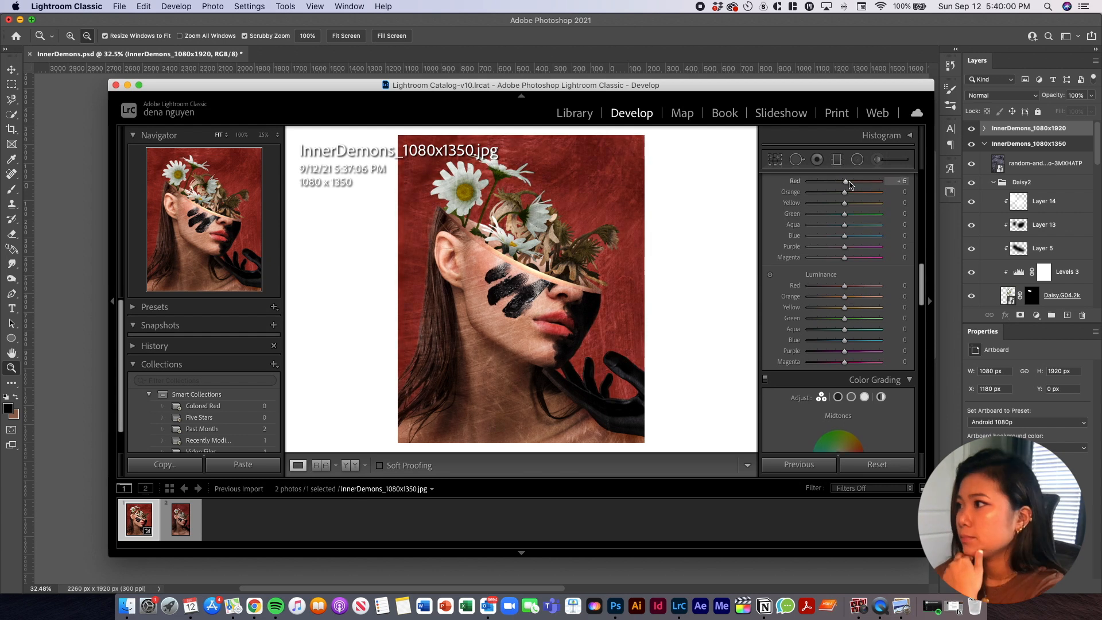
{"action": "left_click_drag", "start_coordinate": [845, 183], "coordinate": [853, 185]}
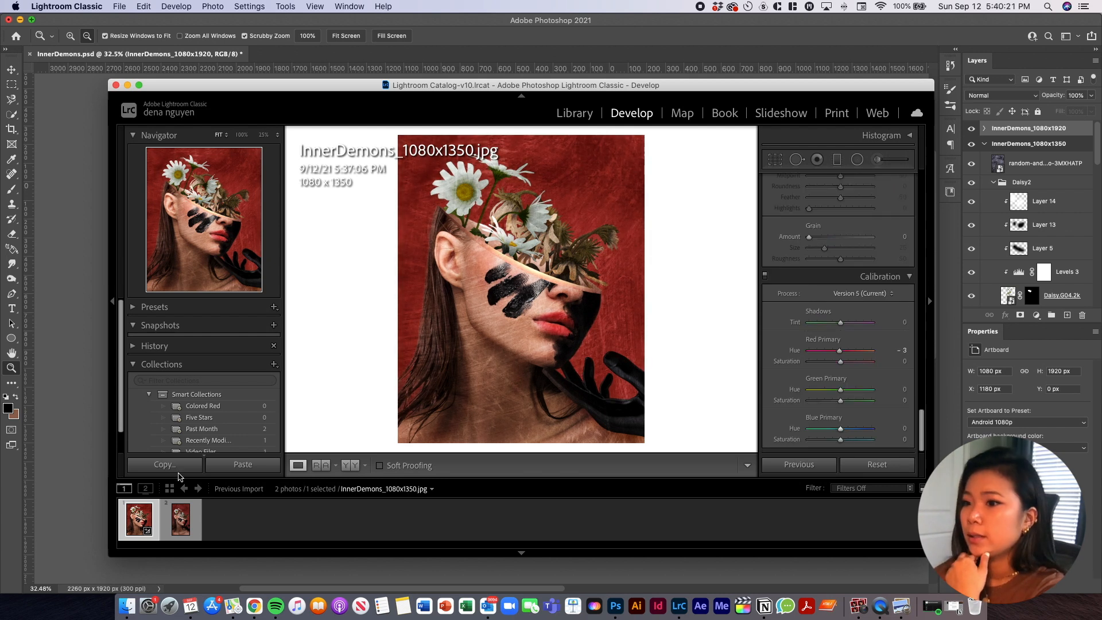
Copy the 1080x1350 image's develop settings to InnerDemons_1080x1920.png and compare that image before and after
{"action": "left_click", "coordinate": [178, 470]}
{"action": "left_click", "coordinate": [741, 324]}
{"action": "left_click", "coordinate": [188, 521]}
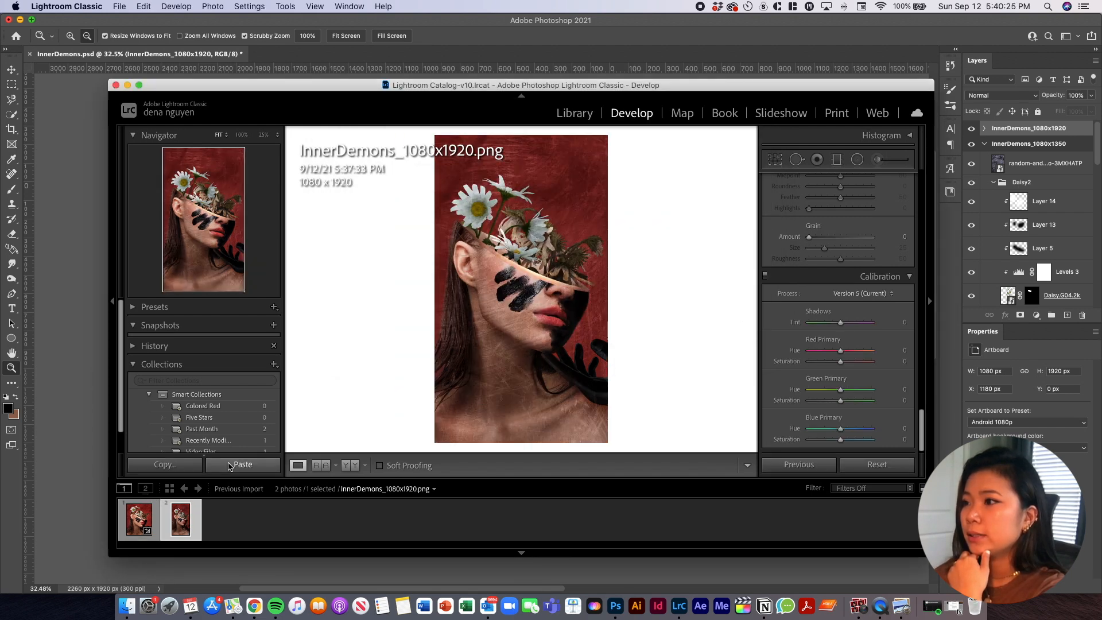
{"action": "left_click", "coordinate": [241, 465]}
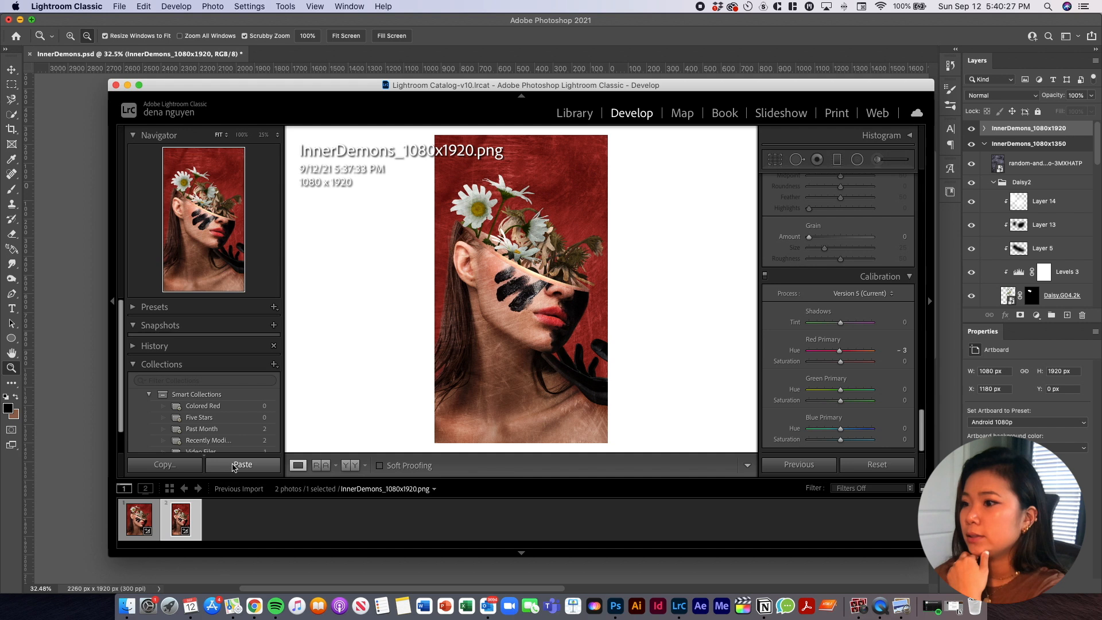
{"action": "left_click", "coordinate": [350, 465]}
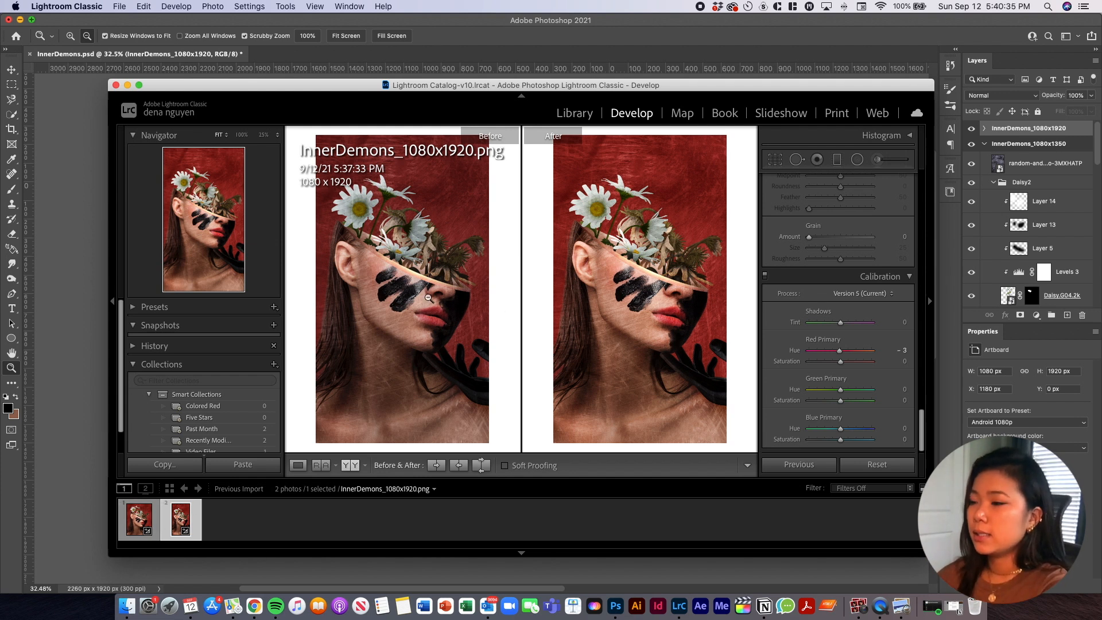
Select both edited InnerDemons images and export them
{"action": "left_click", "coordinate": [139, 520], "text": "shift"}
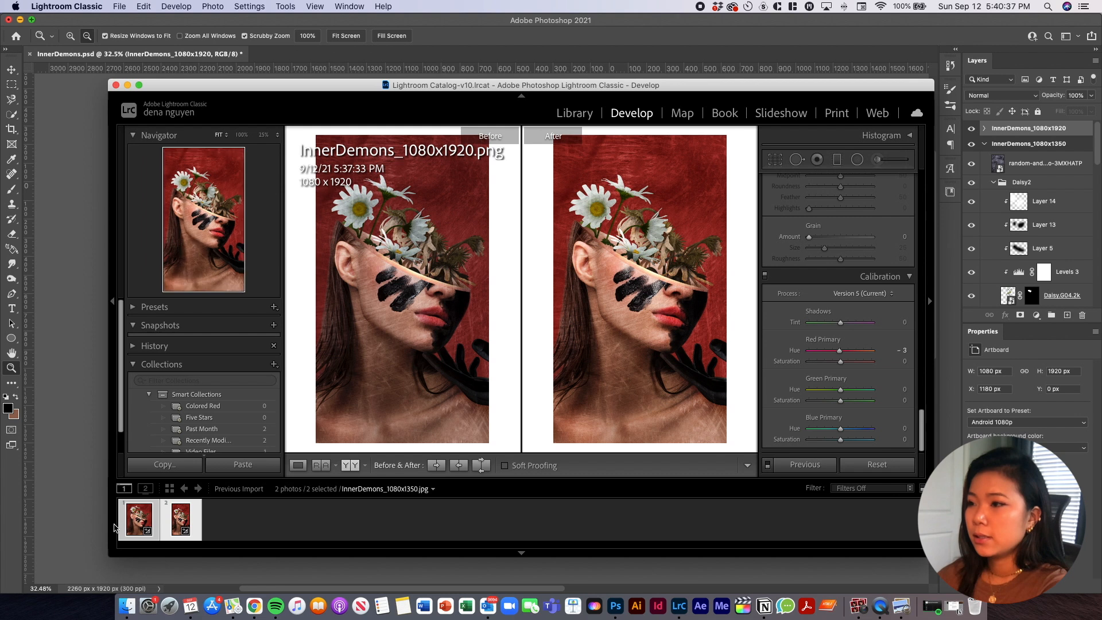
{"action": "left_click", "coordinate": [119, 6]}
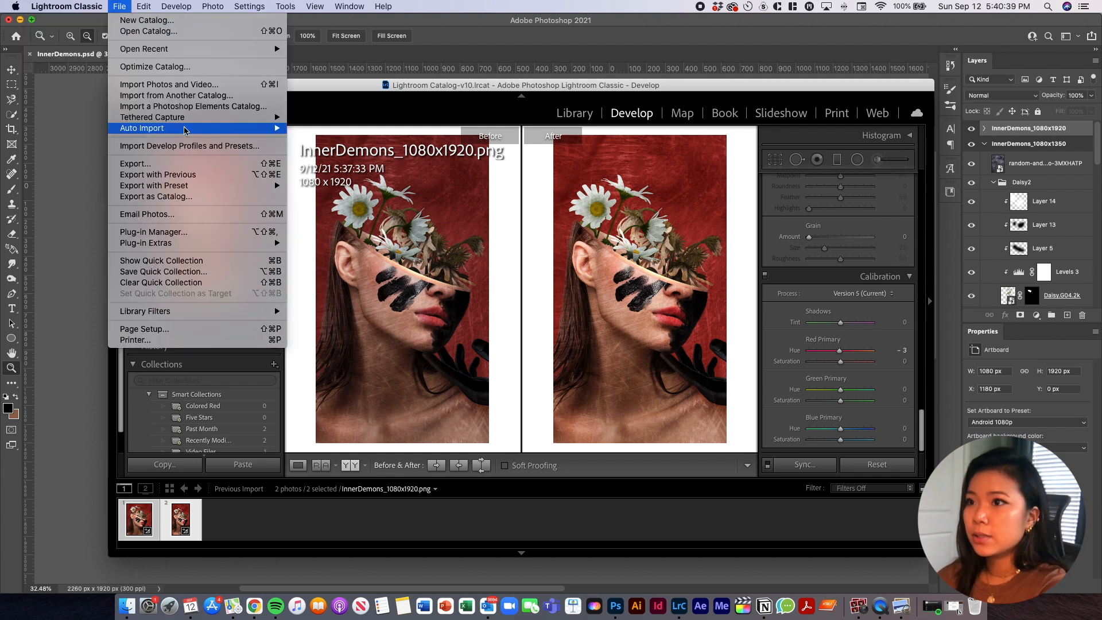
{"action": "left_click", "coordinate": [844, 170]}
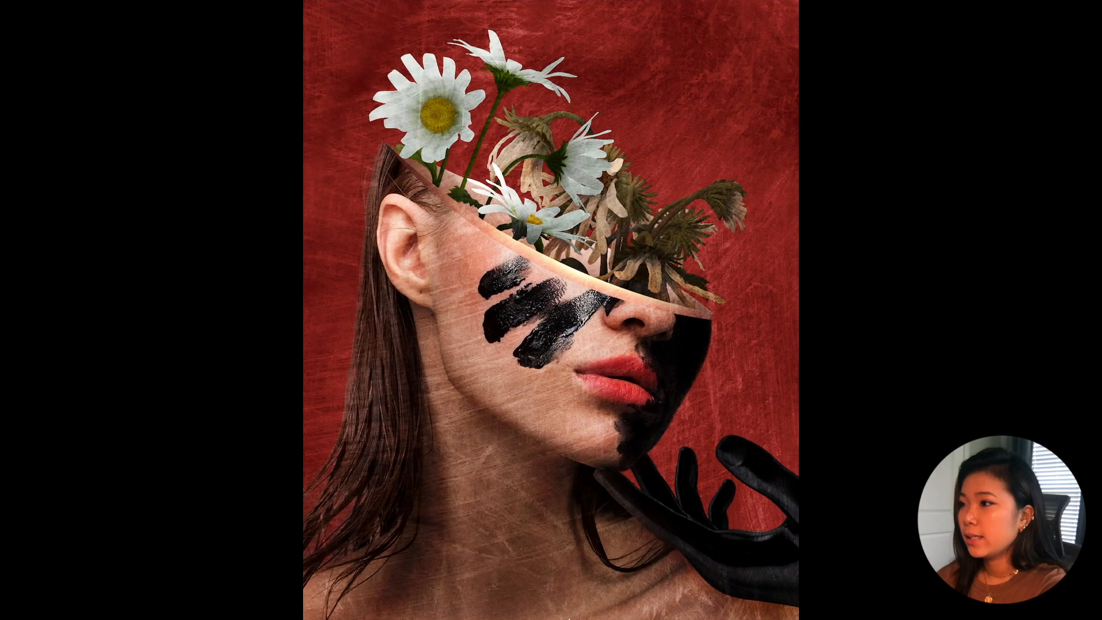